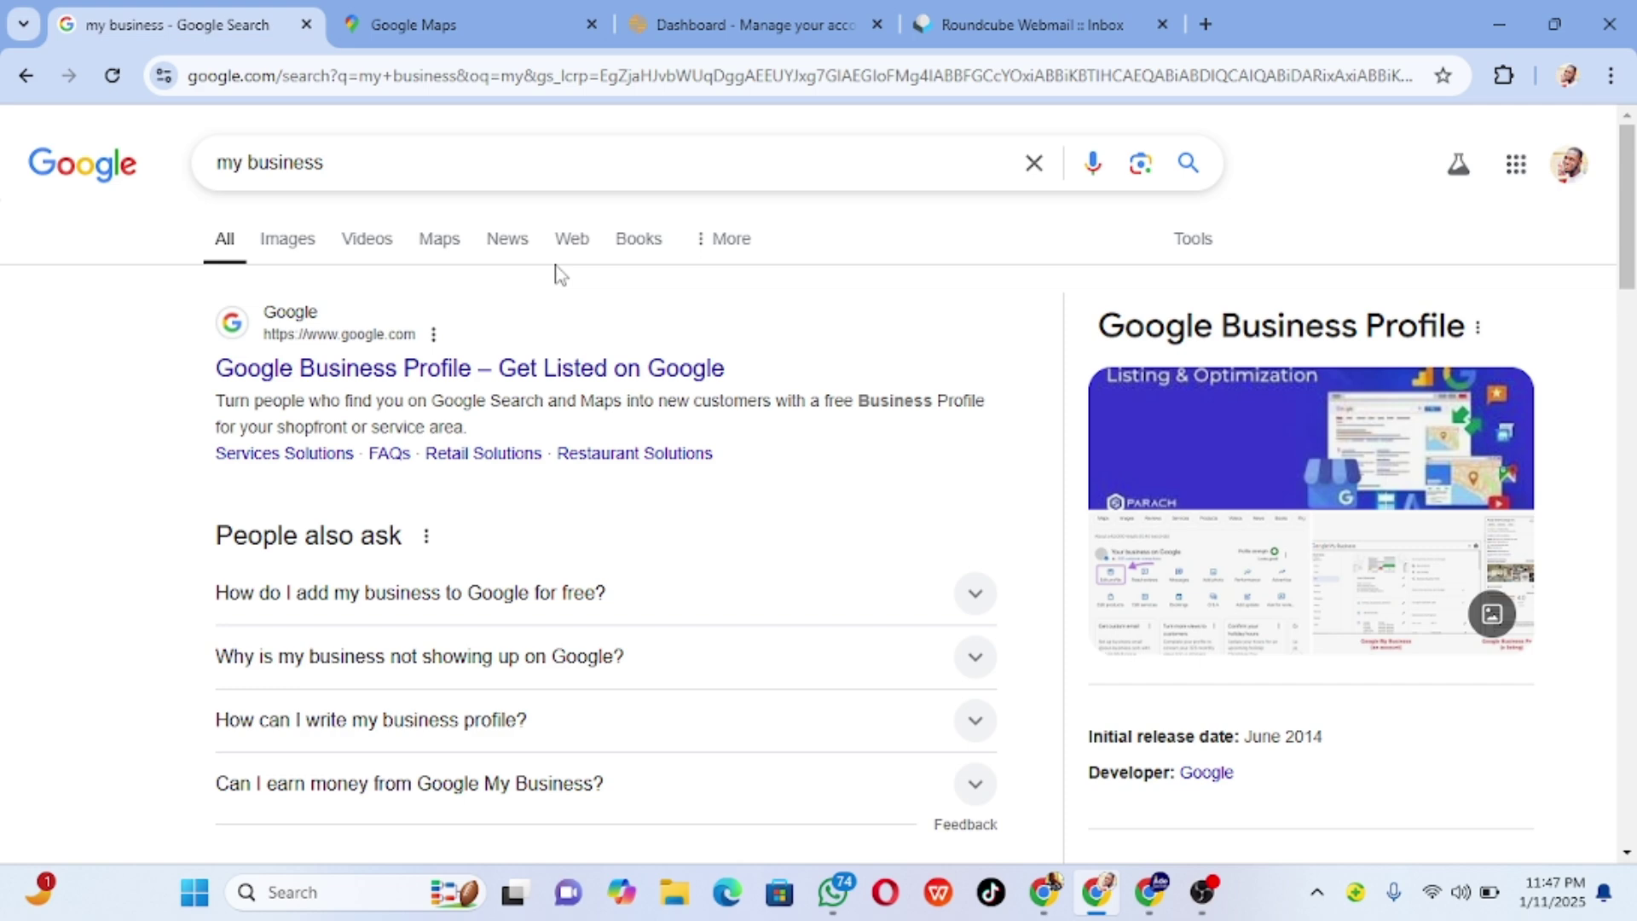
# - Switch to the Google Maps tab in the browser
pyautogui.click(422, 26)
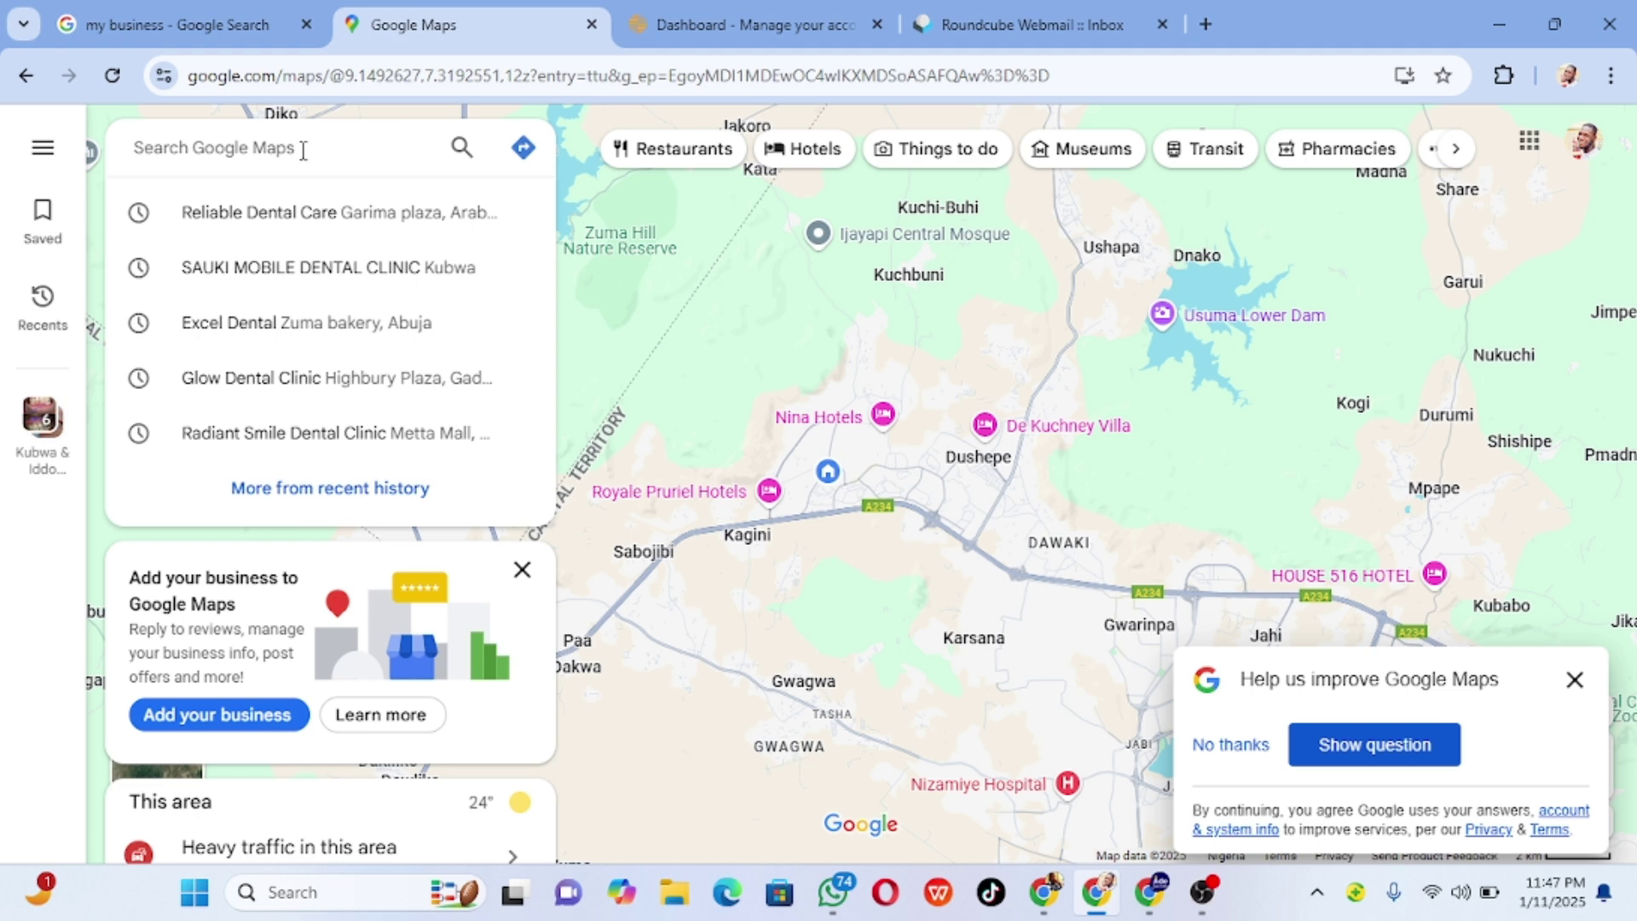
# - Search Maps for 'plumber near me', browse the listings, then return to the 'my business' results
pyautogui.write('plum')
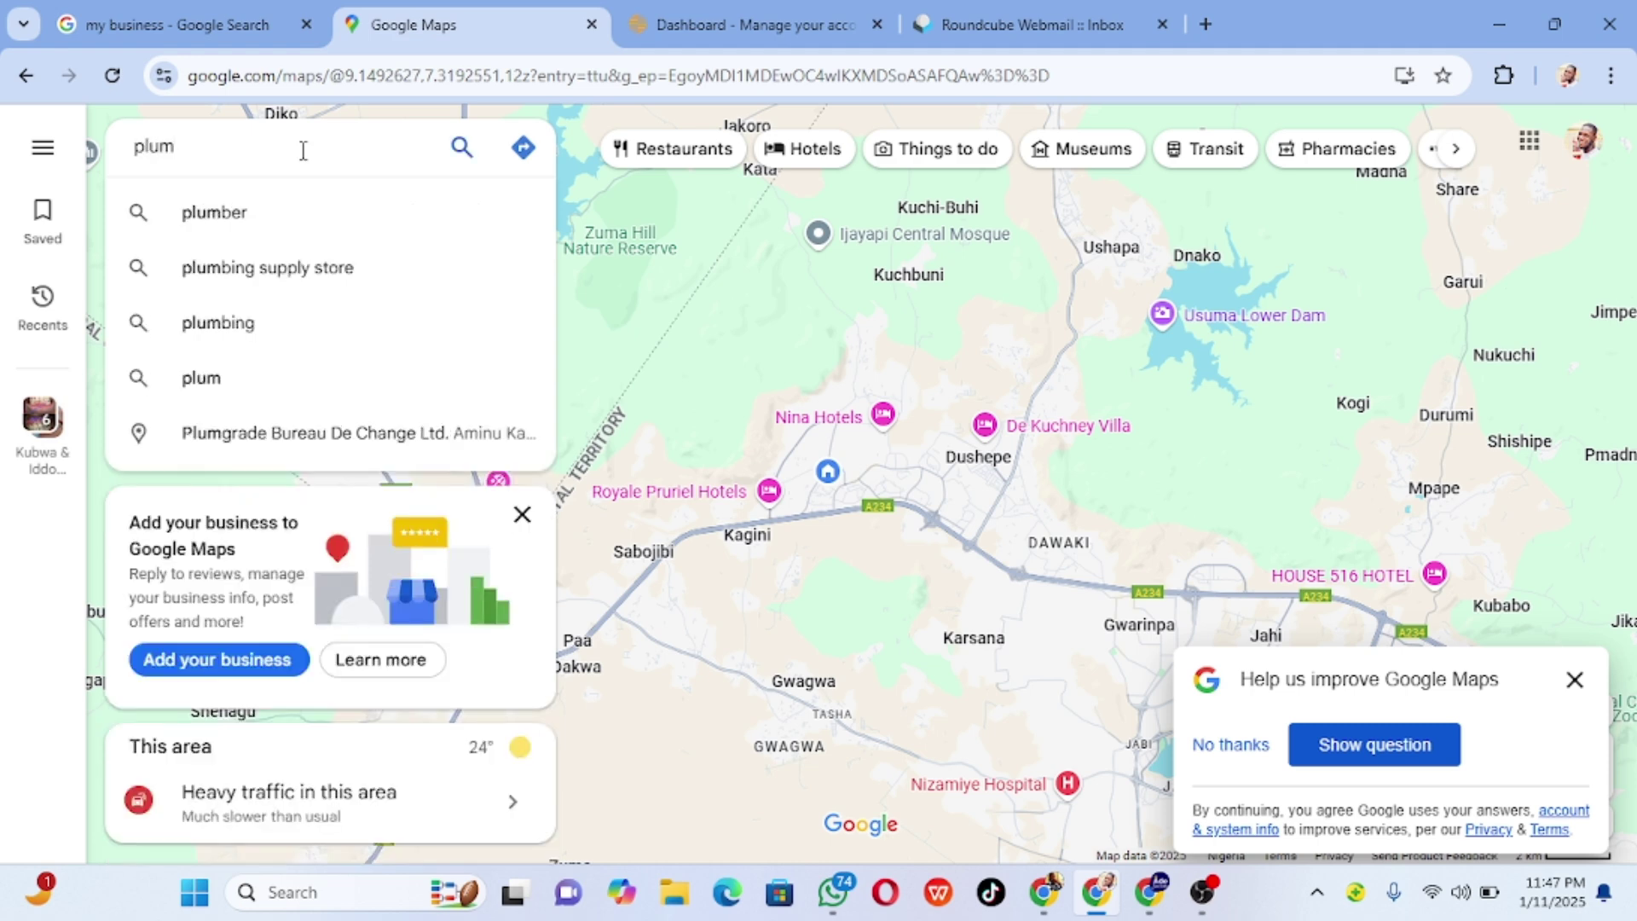
pyautogui.write('ber ')
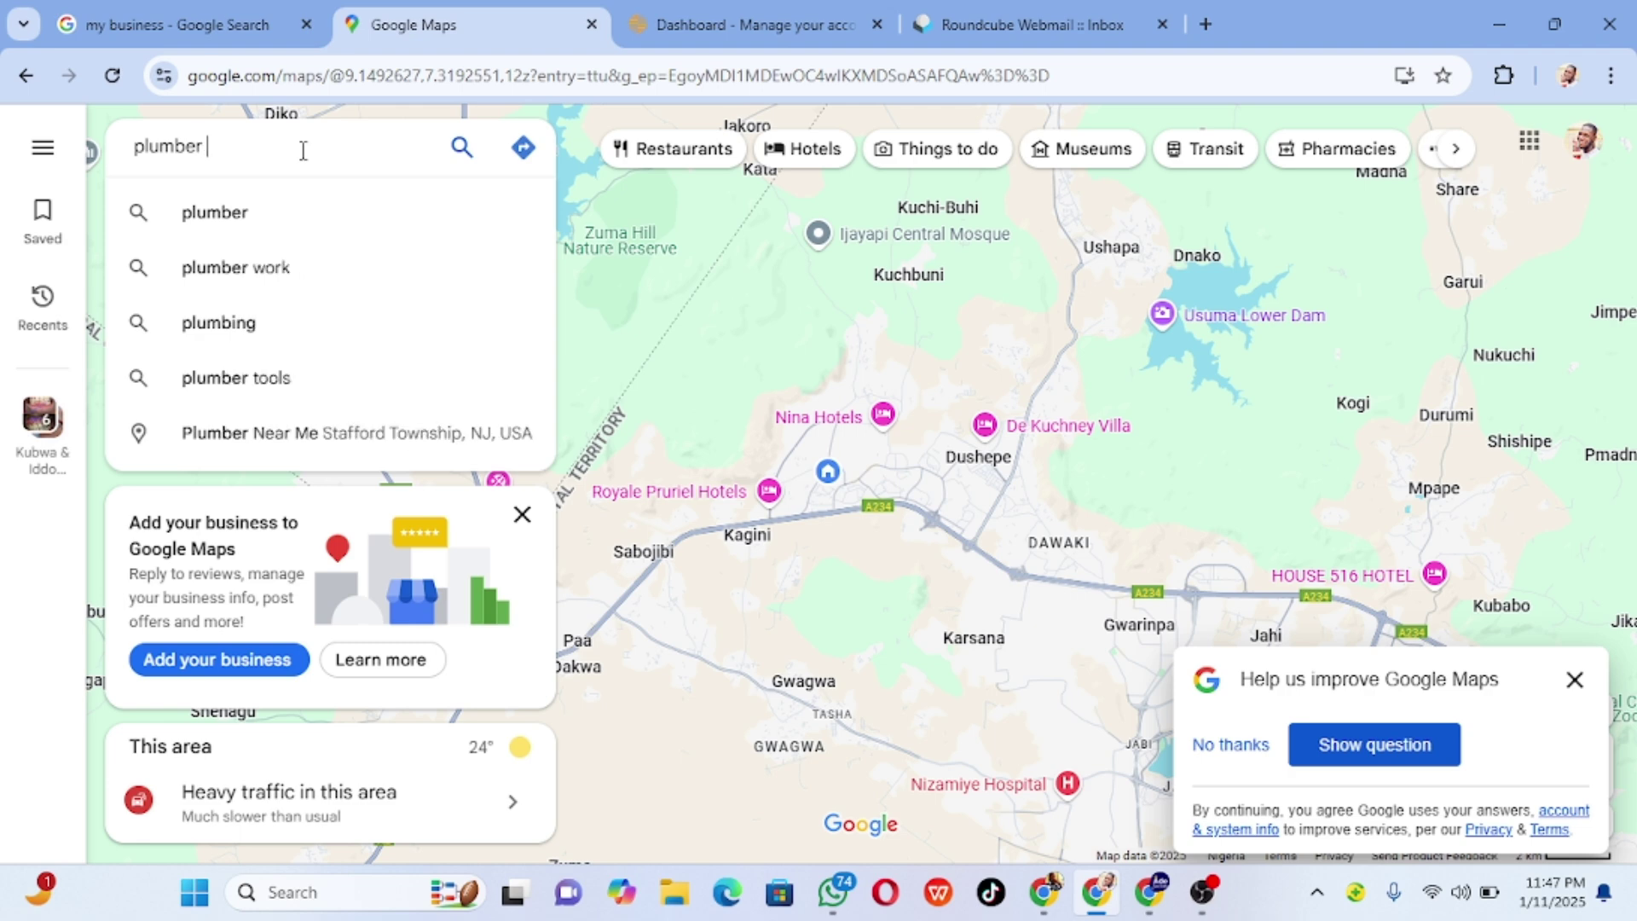
pyautogui.write('near')
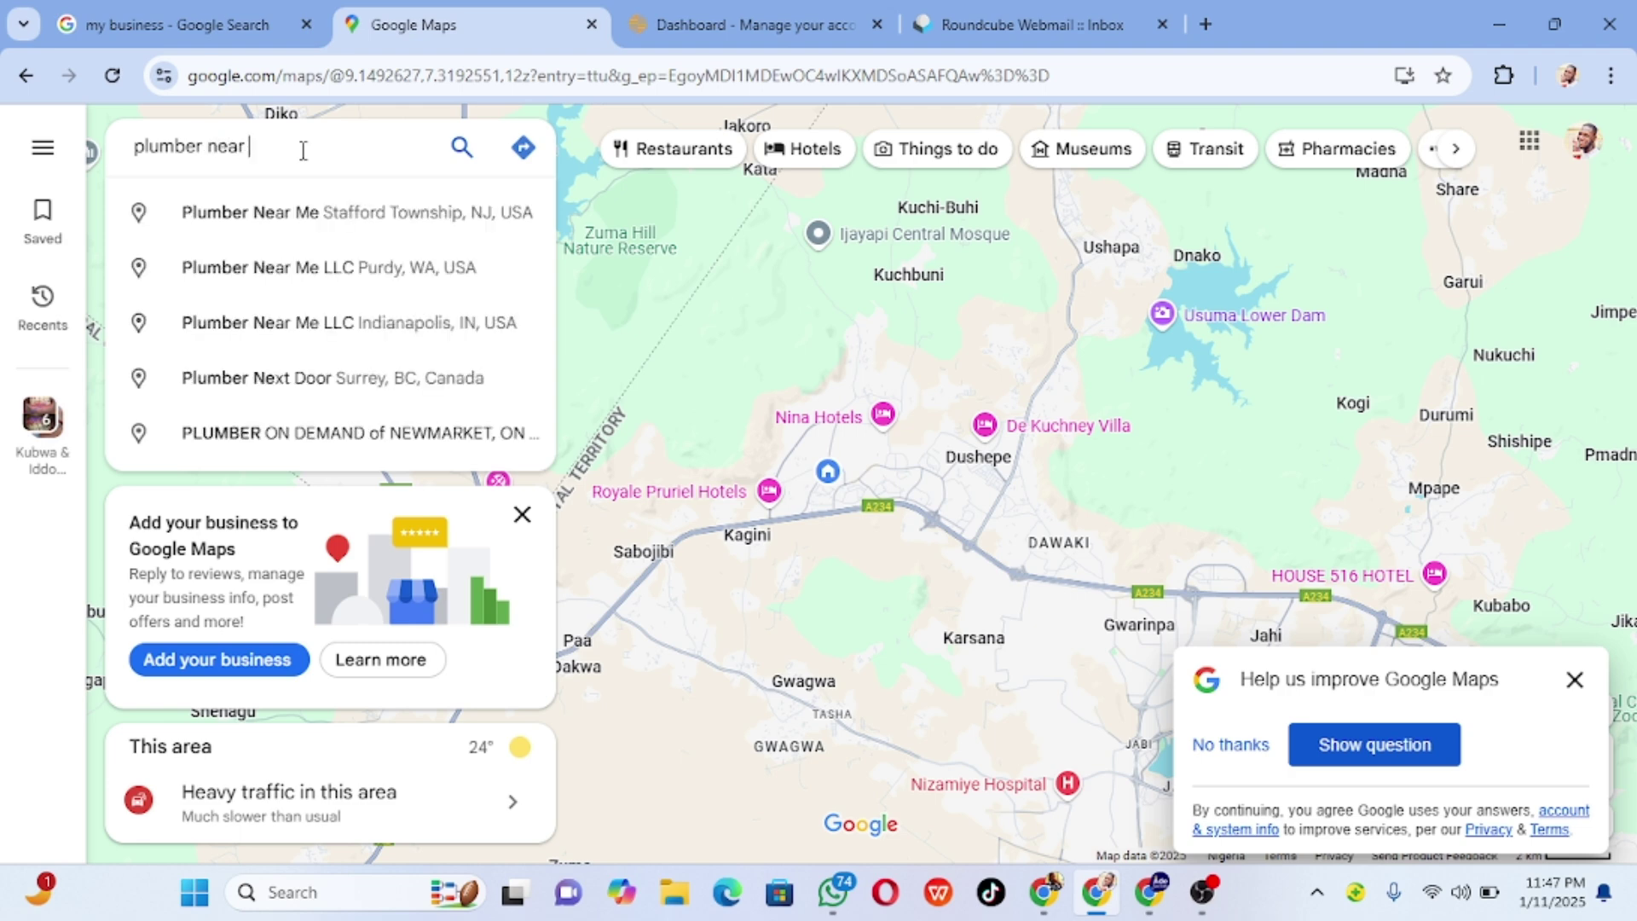
pyautogui.write(' me')
pyautogui.press('Return')
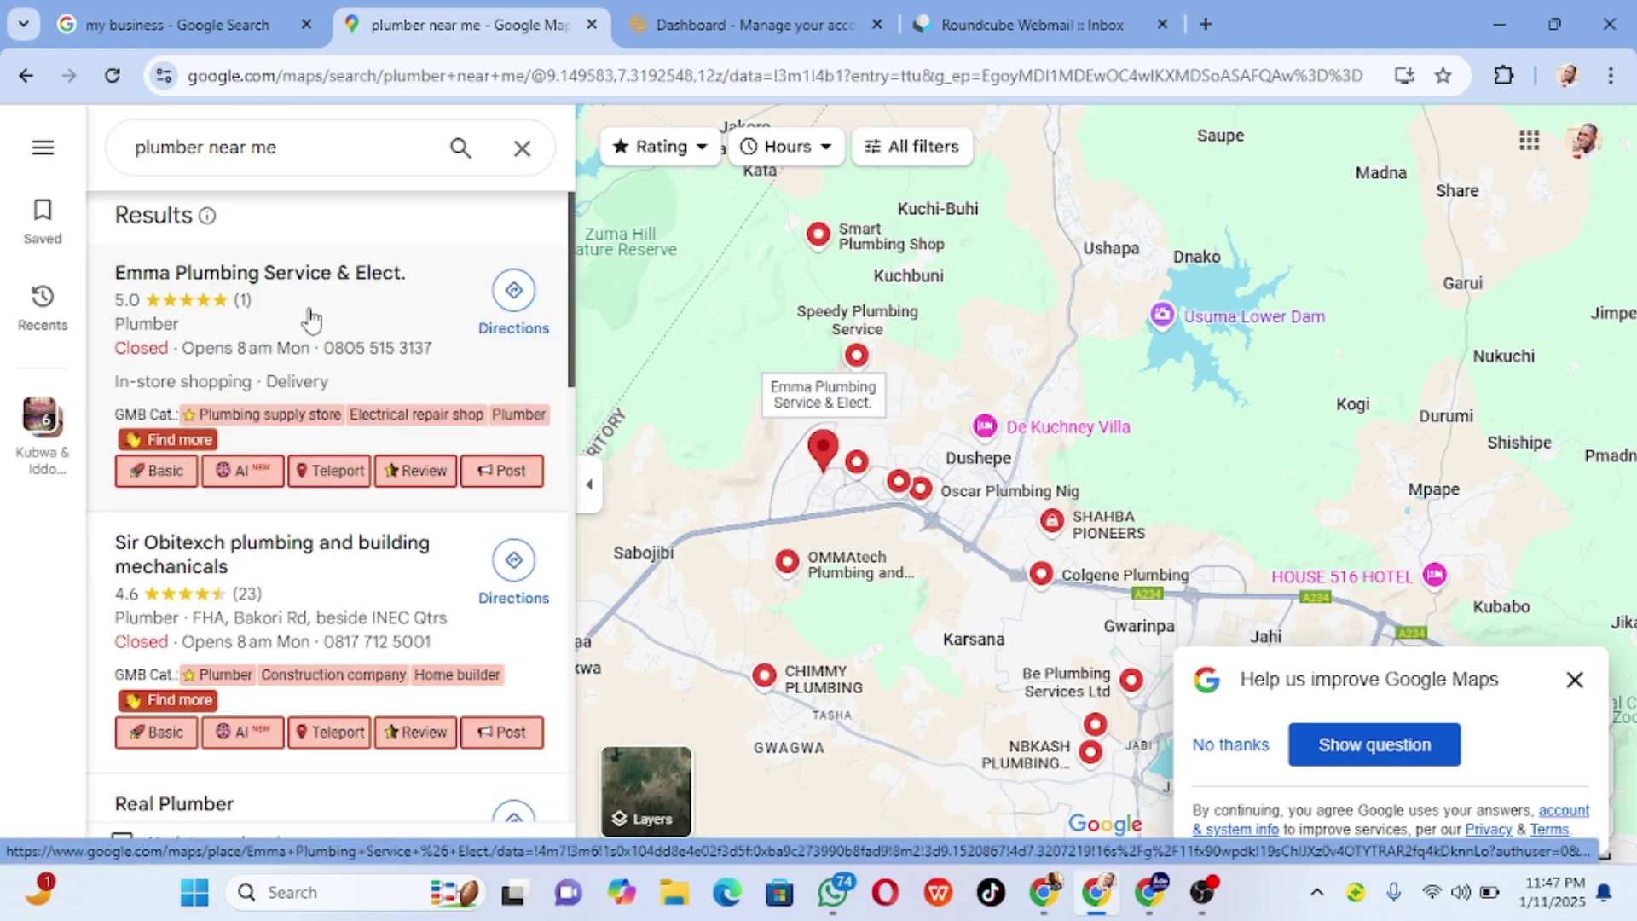
pyautogui.scroll(-10, 311, 320)
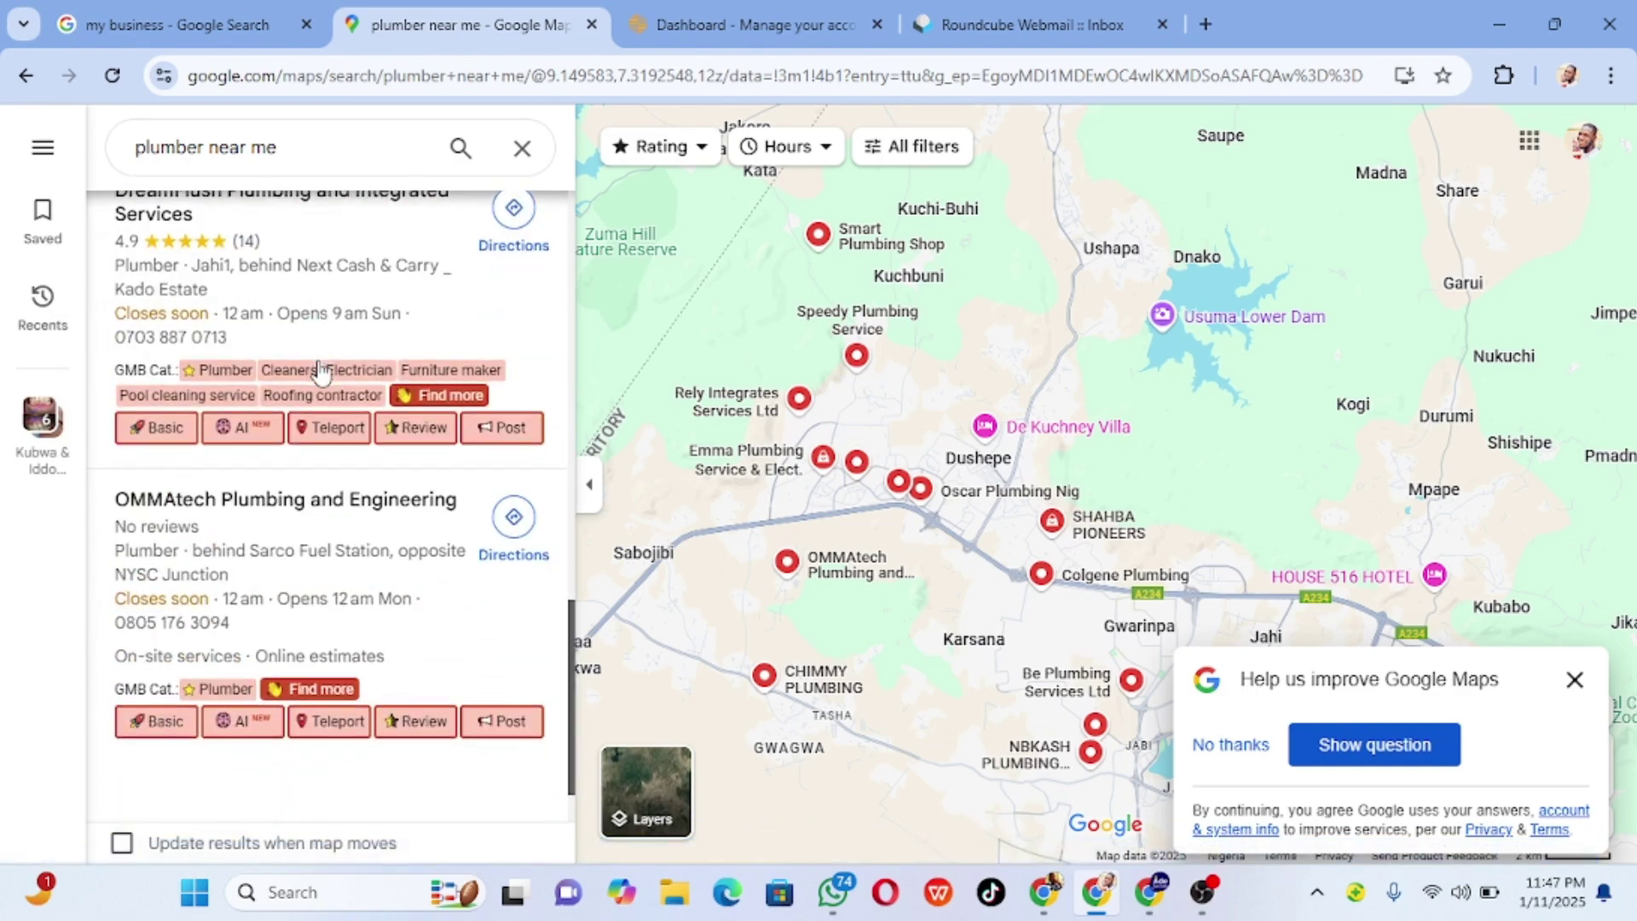
pyautogui.scroll(10, 320, 372)
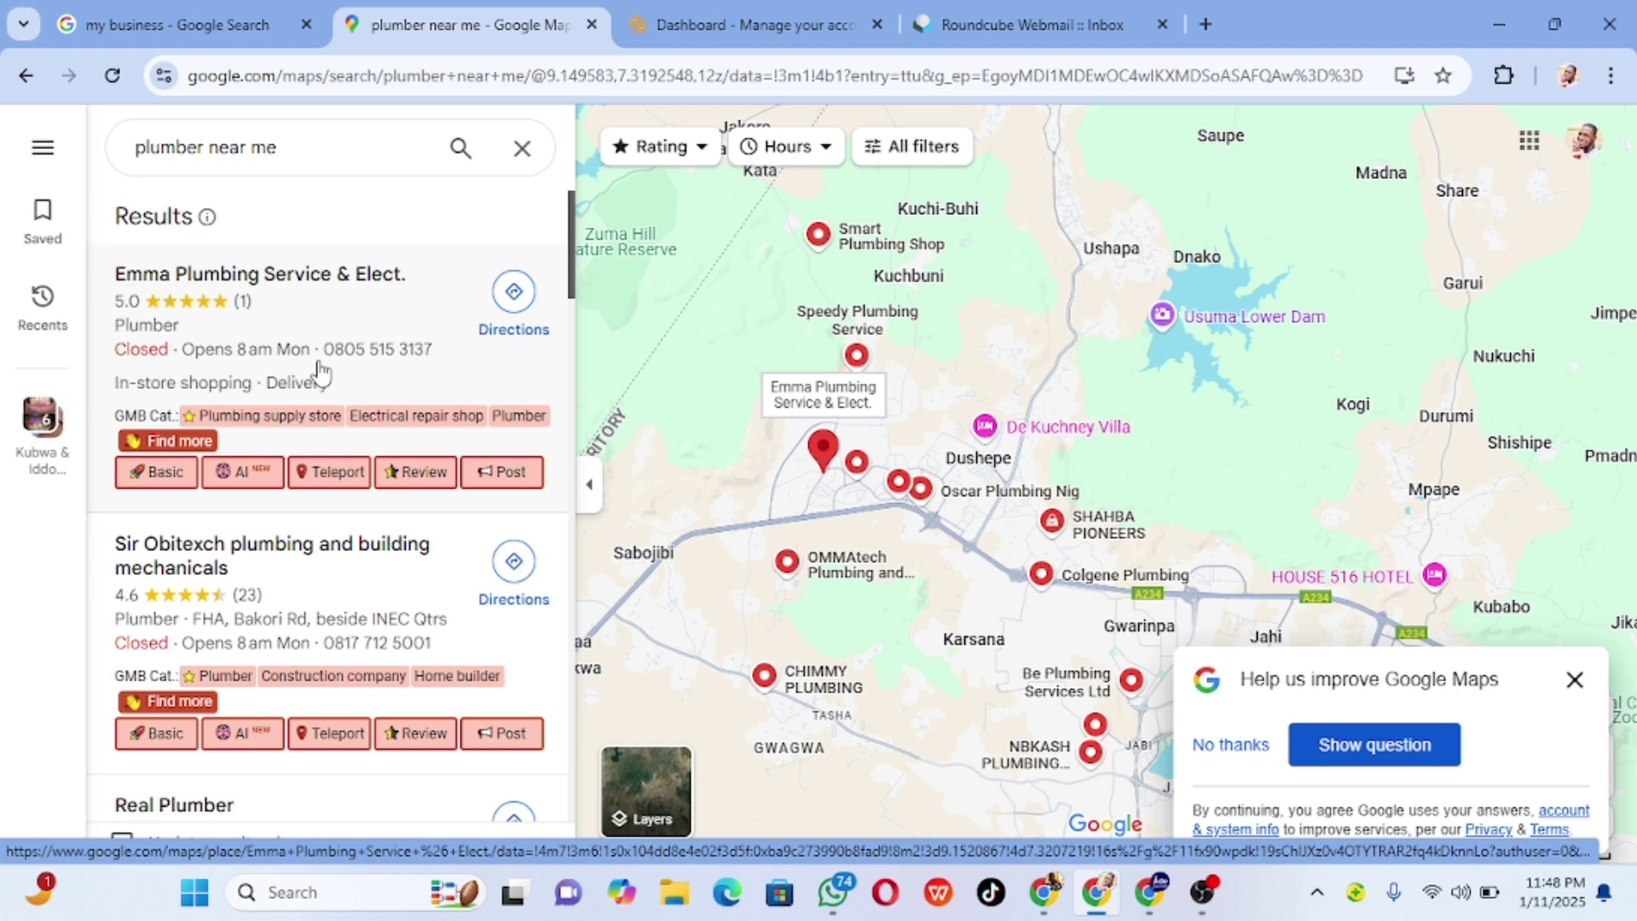
pyautogui.click(111, 20)
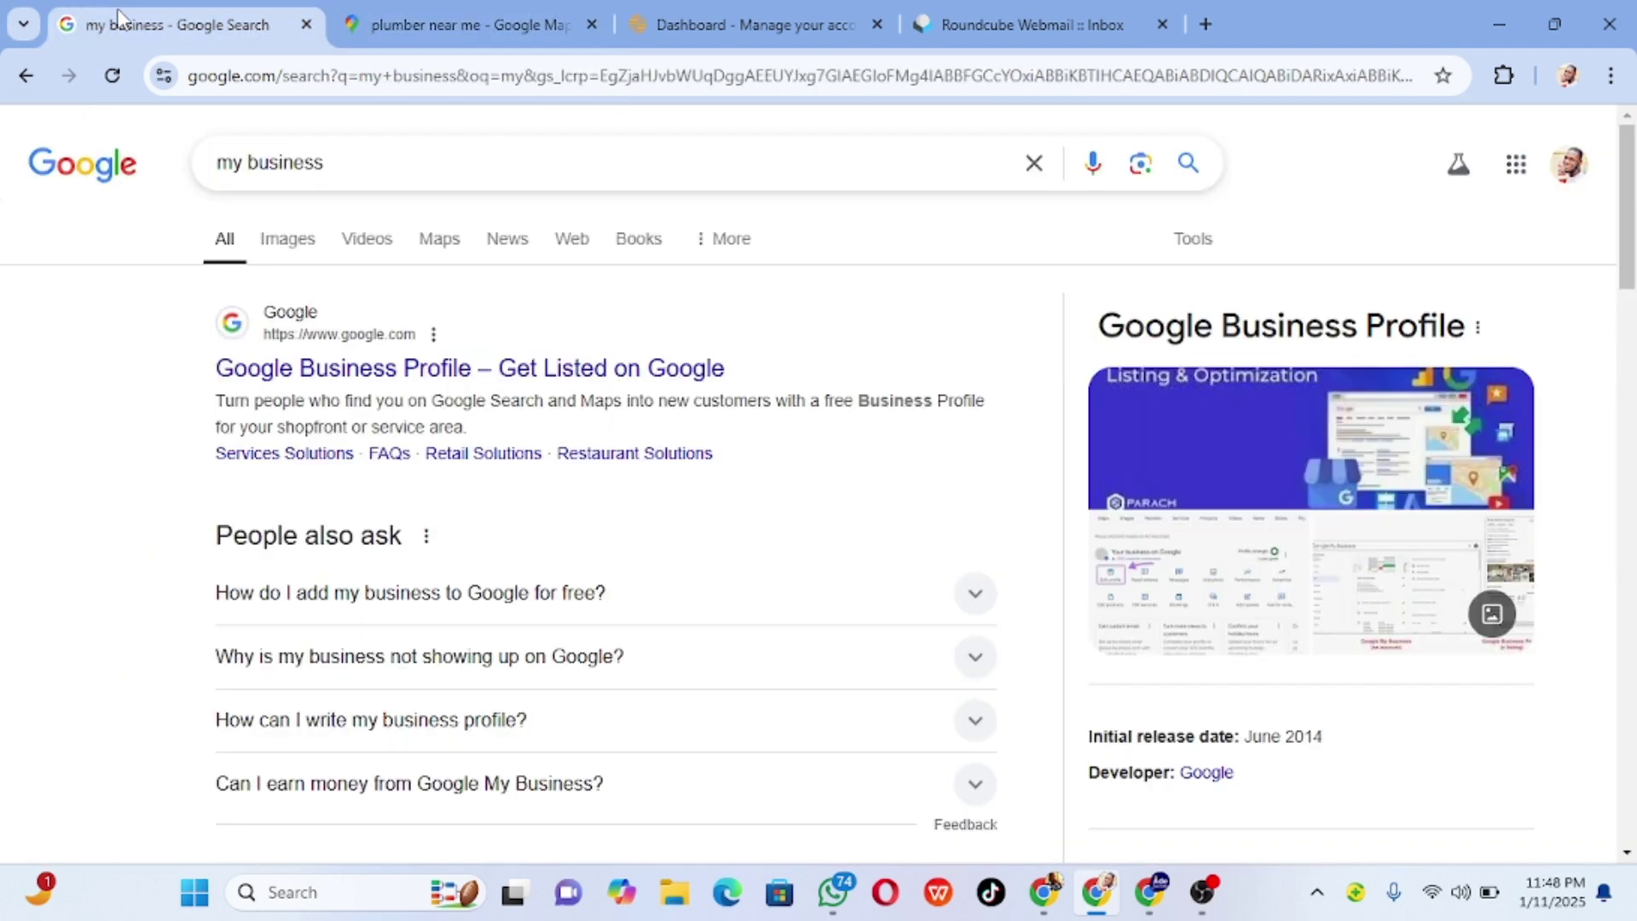
pyautogui.click(465, 162)
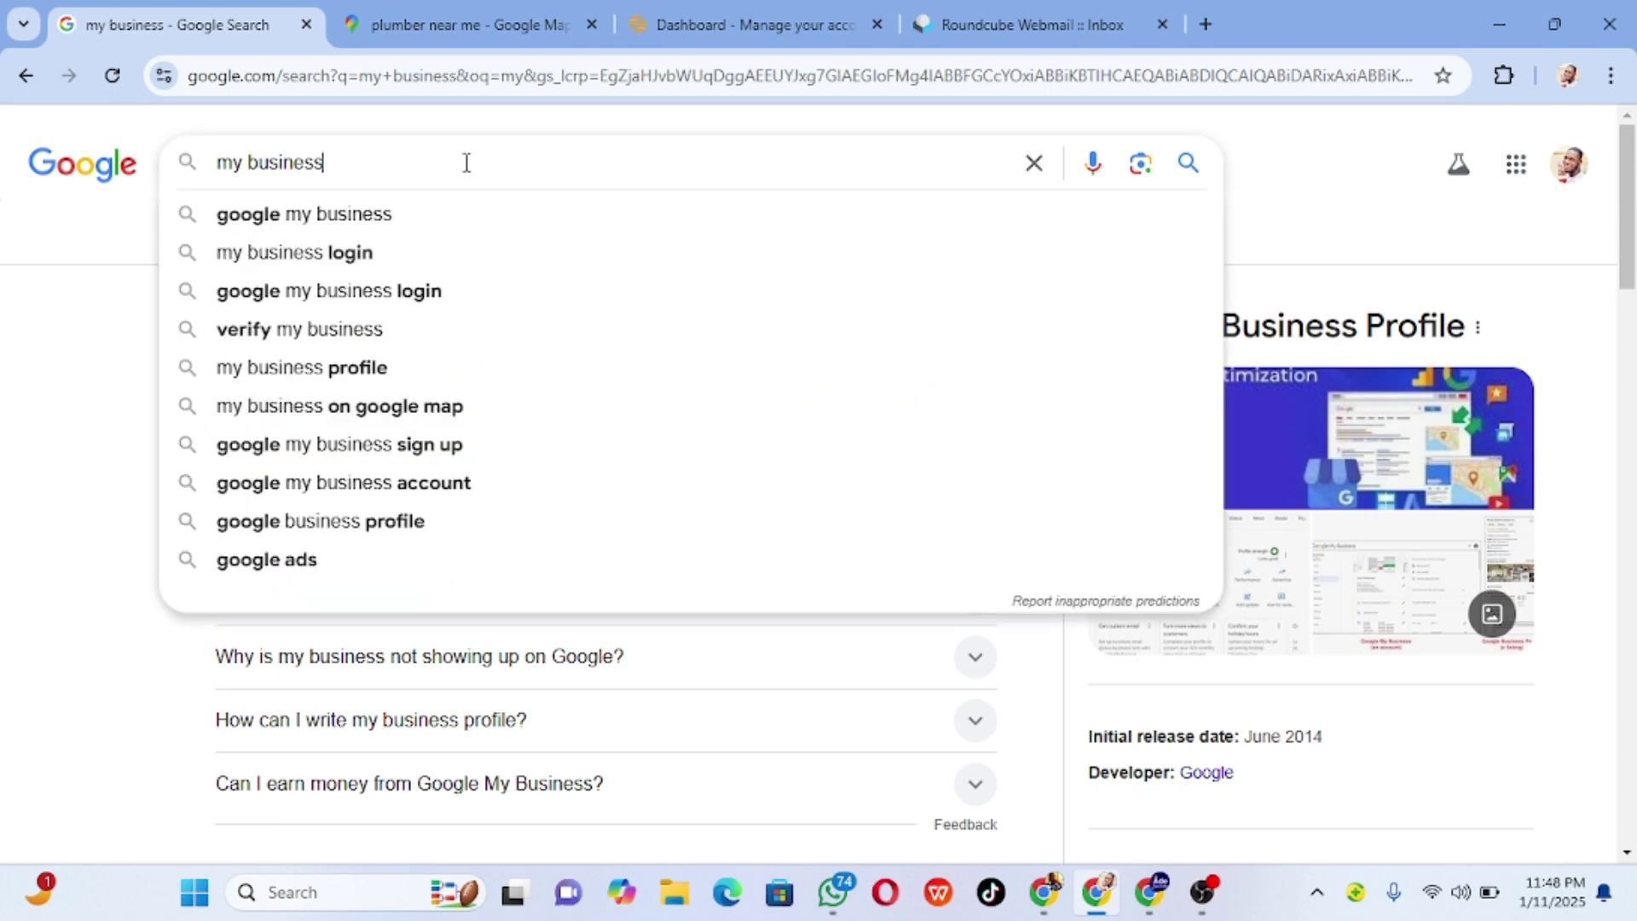
pyautogui.press('Return')
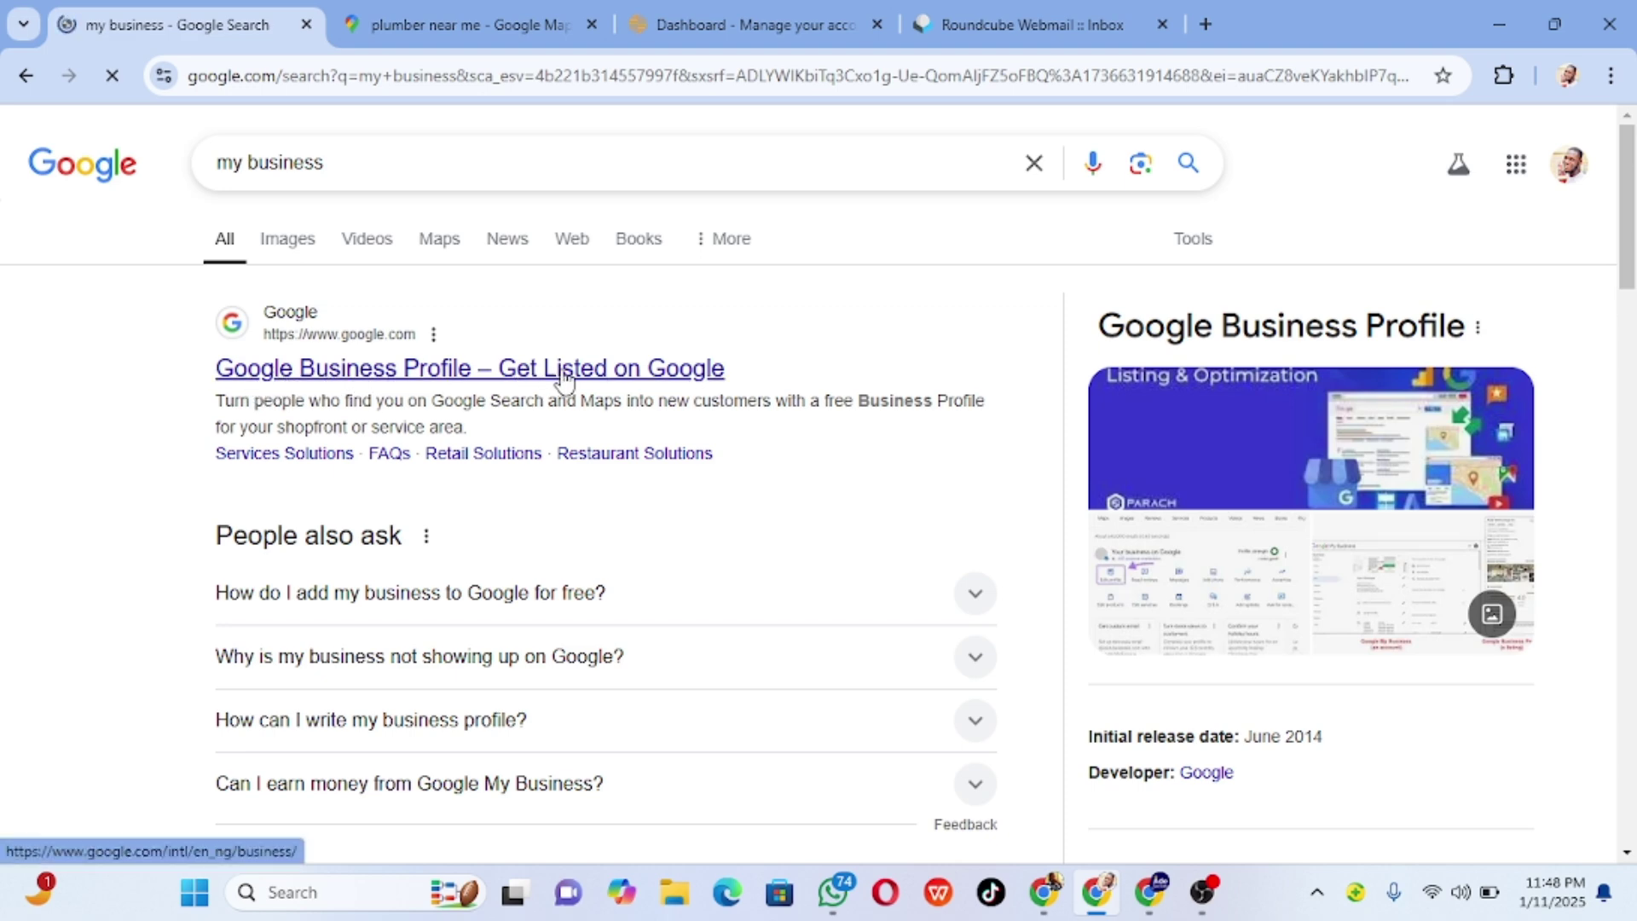
# - Open the 'Google Business Profile – Get Listed on Google' page and sign in to start a listing
pyautogui.click(402, 373)
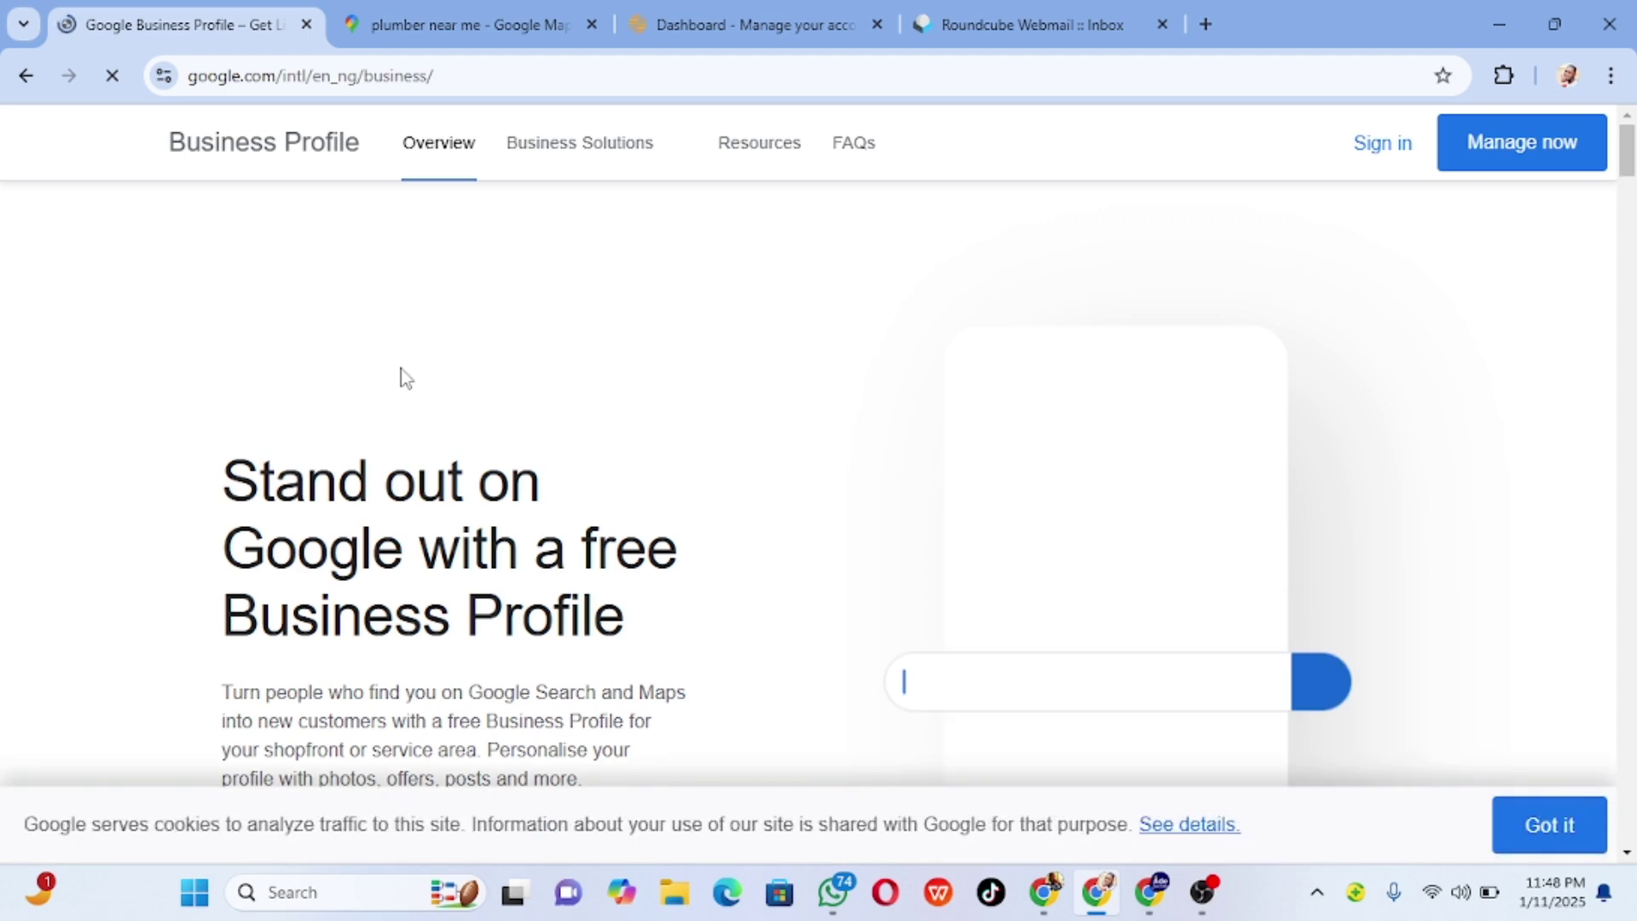
pyautogui.scroll(-4, 774, 442)
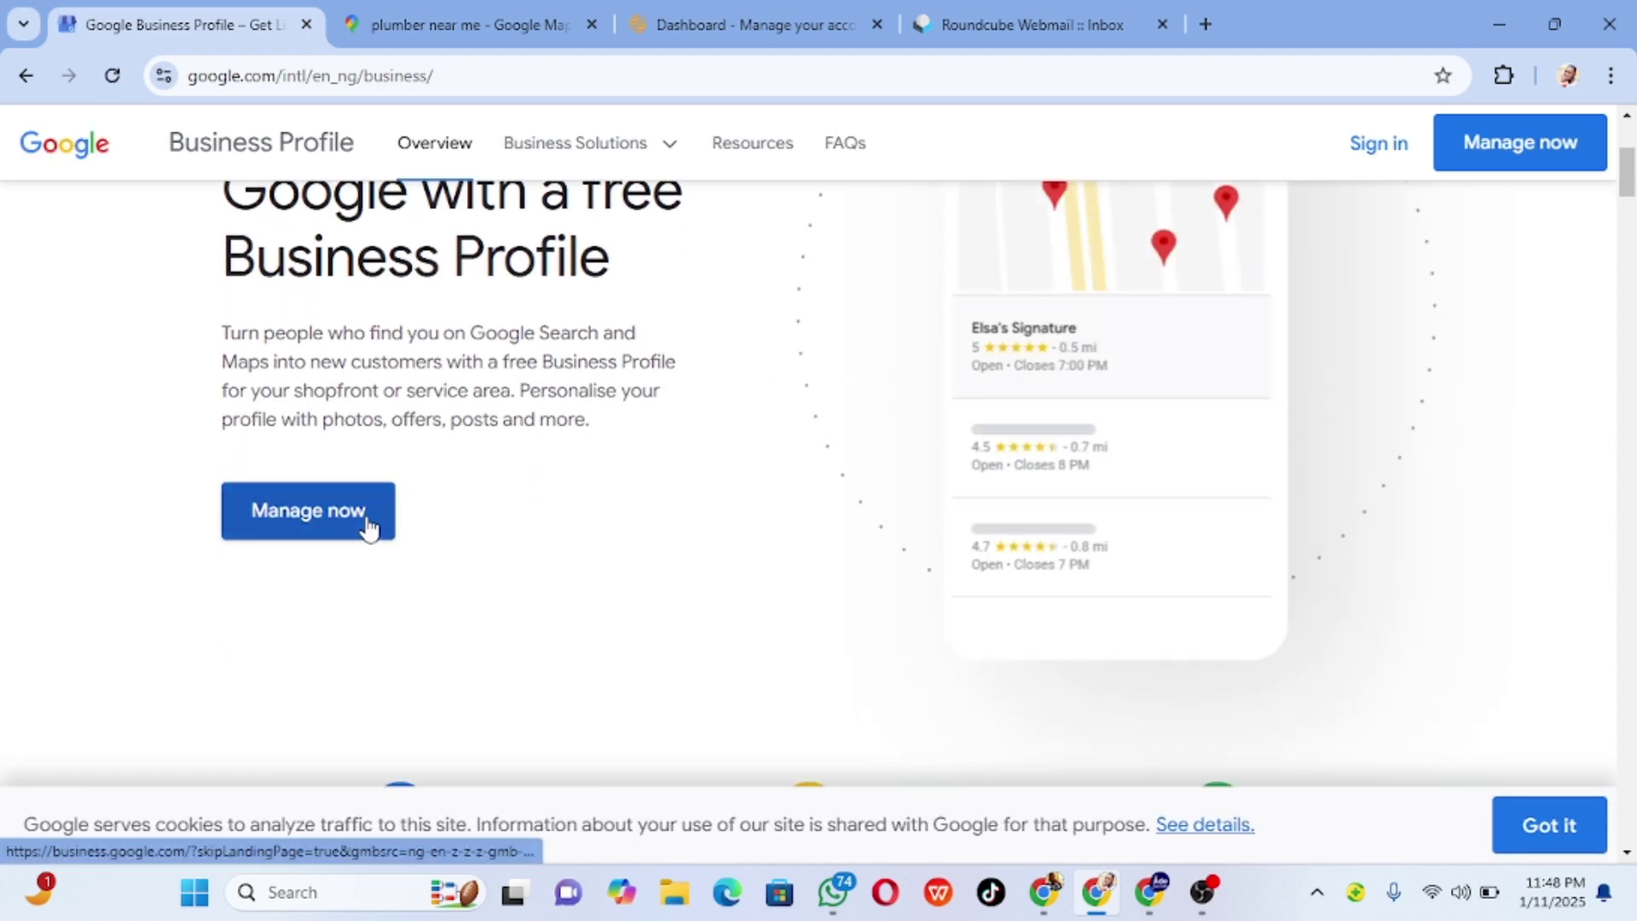
pyautogui.scroll(3, 733, 597)
pyautogui.scroll(2, 730, 596)
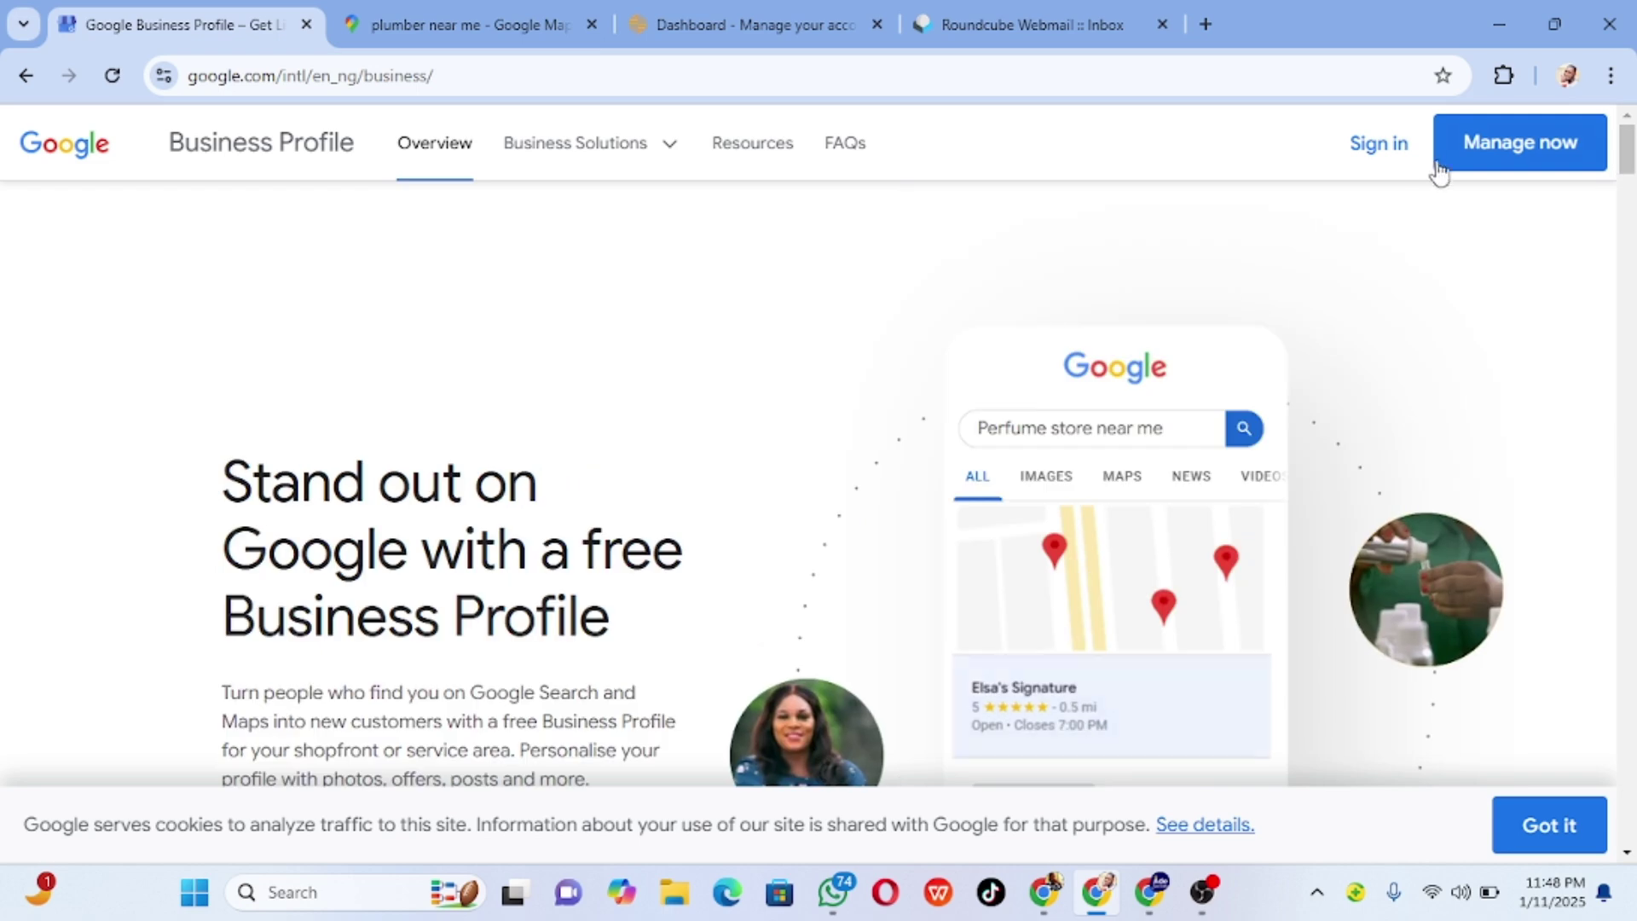
pyautogui.click(1378, 160)
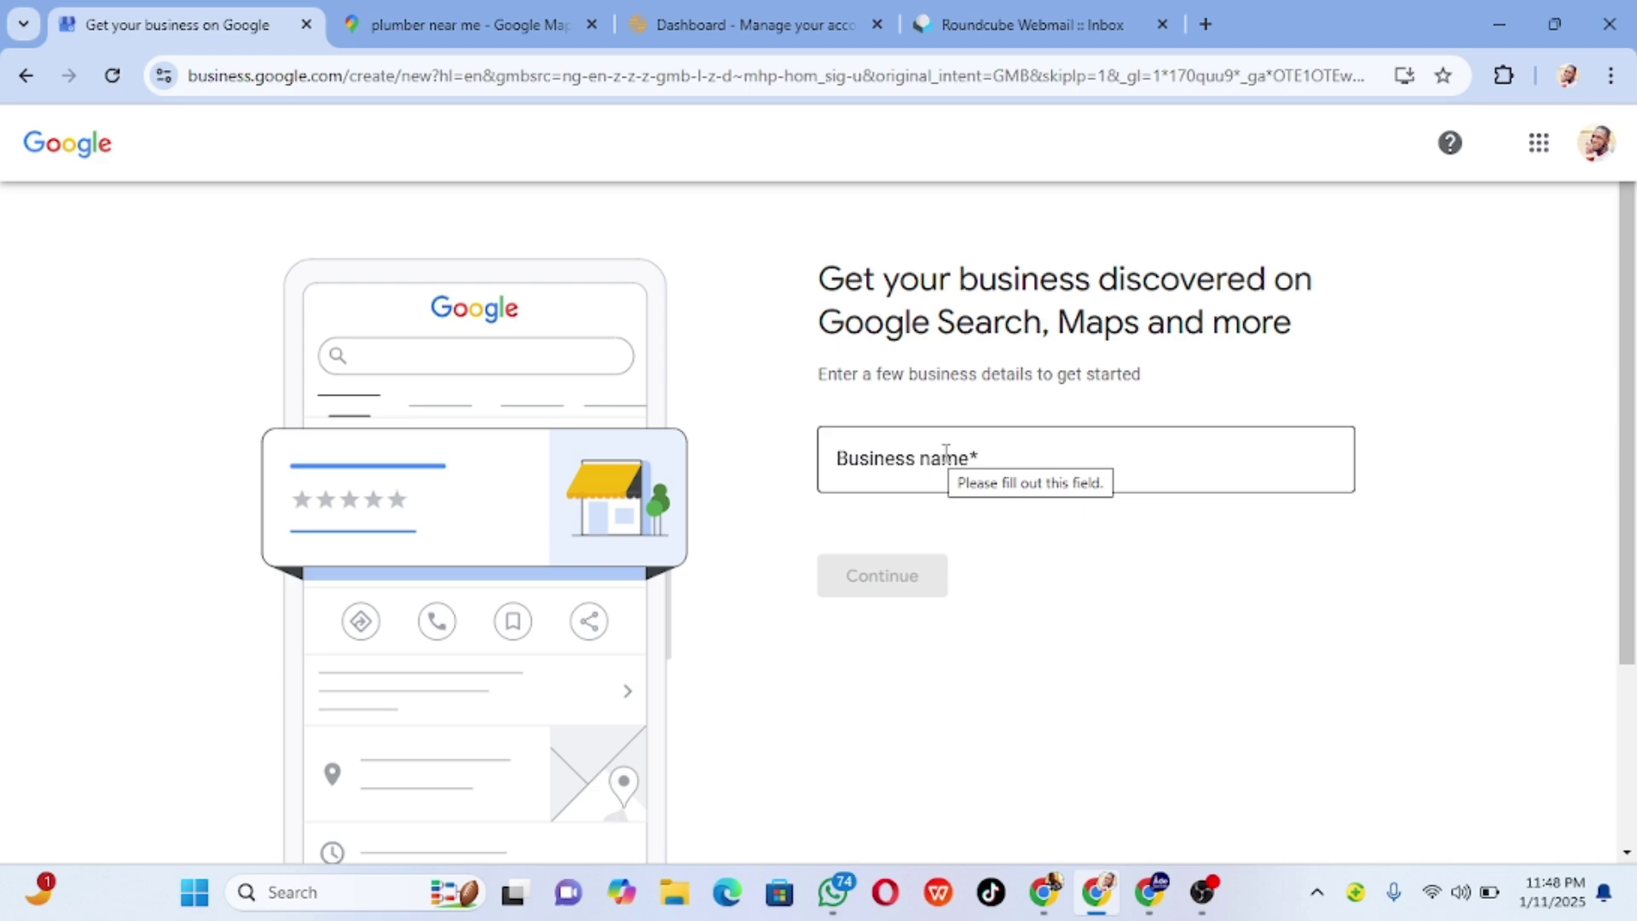
# - Name the new business 'Koko's Kulture', copied from the WhatsApp chat, and create it
pyautogui.click(844, 893)
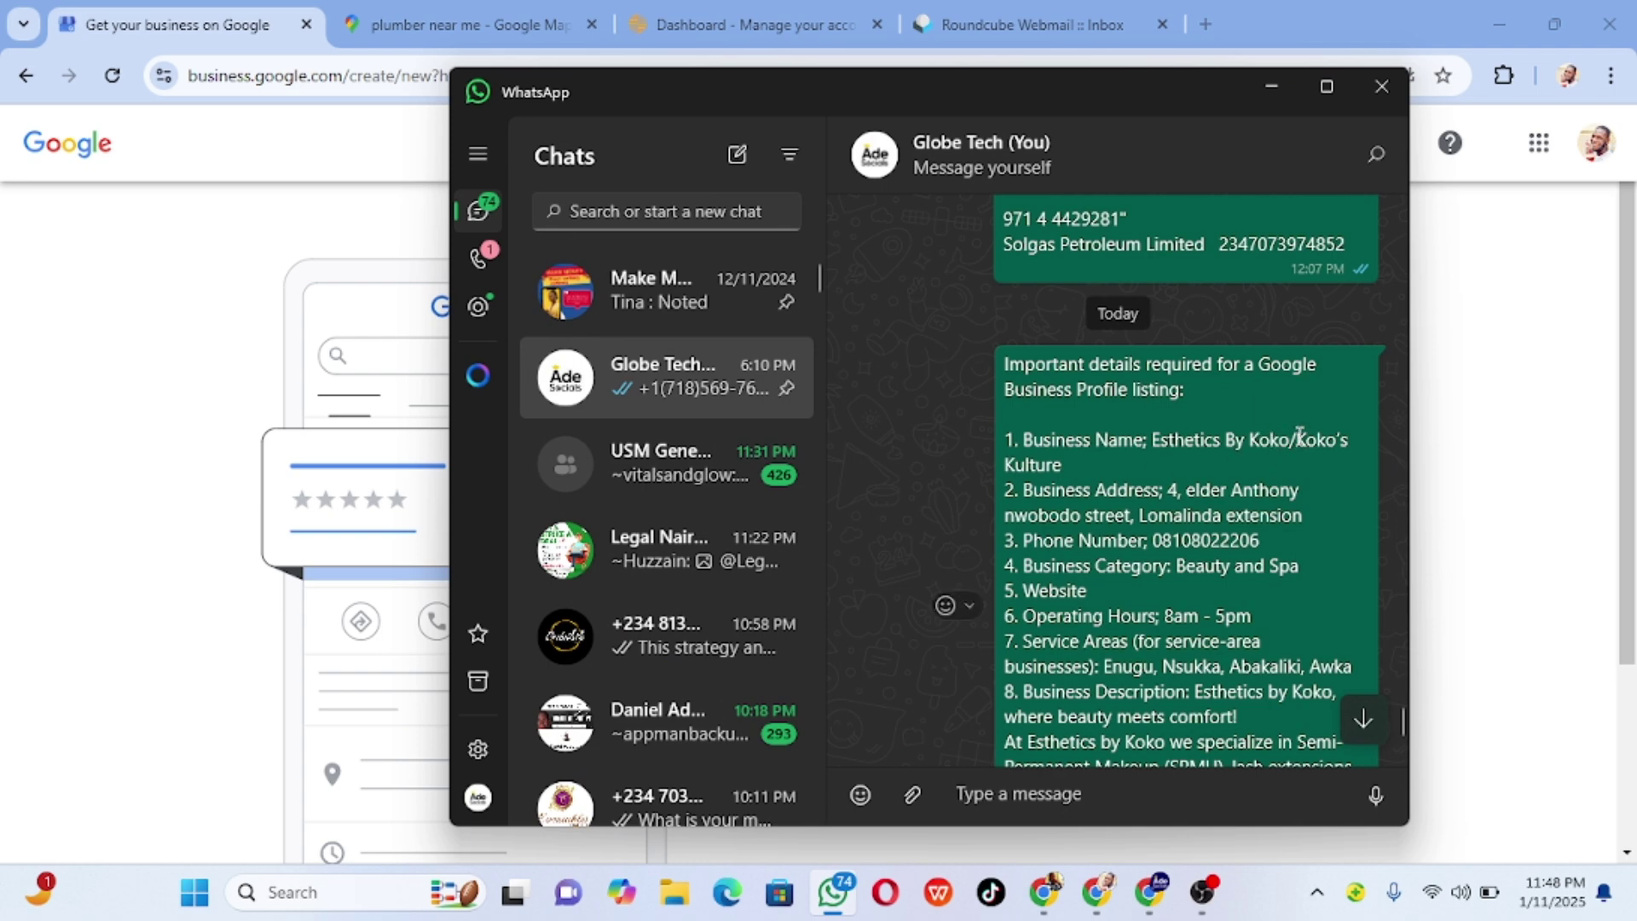
pyautogui.moveTo(1299, 436); pyautogui.dragTo(1197, 467)
pyautogui.hotkey('ctrl', 'c')
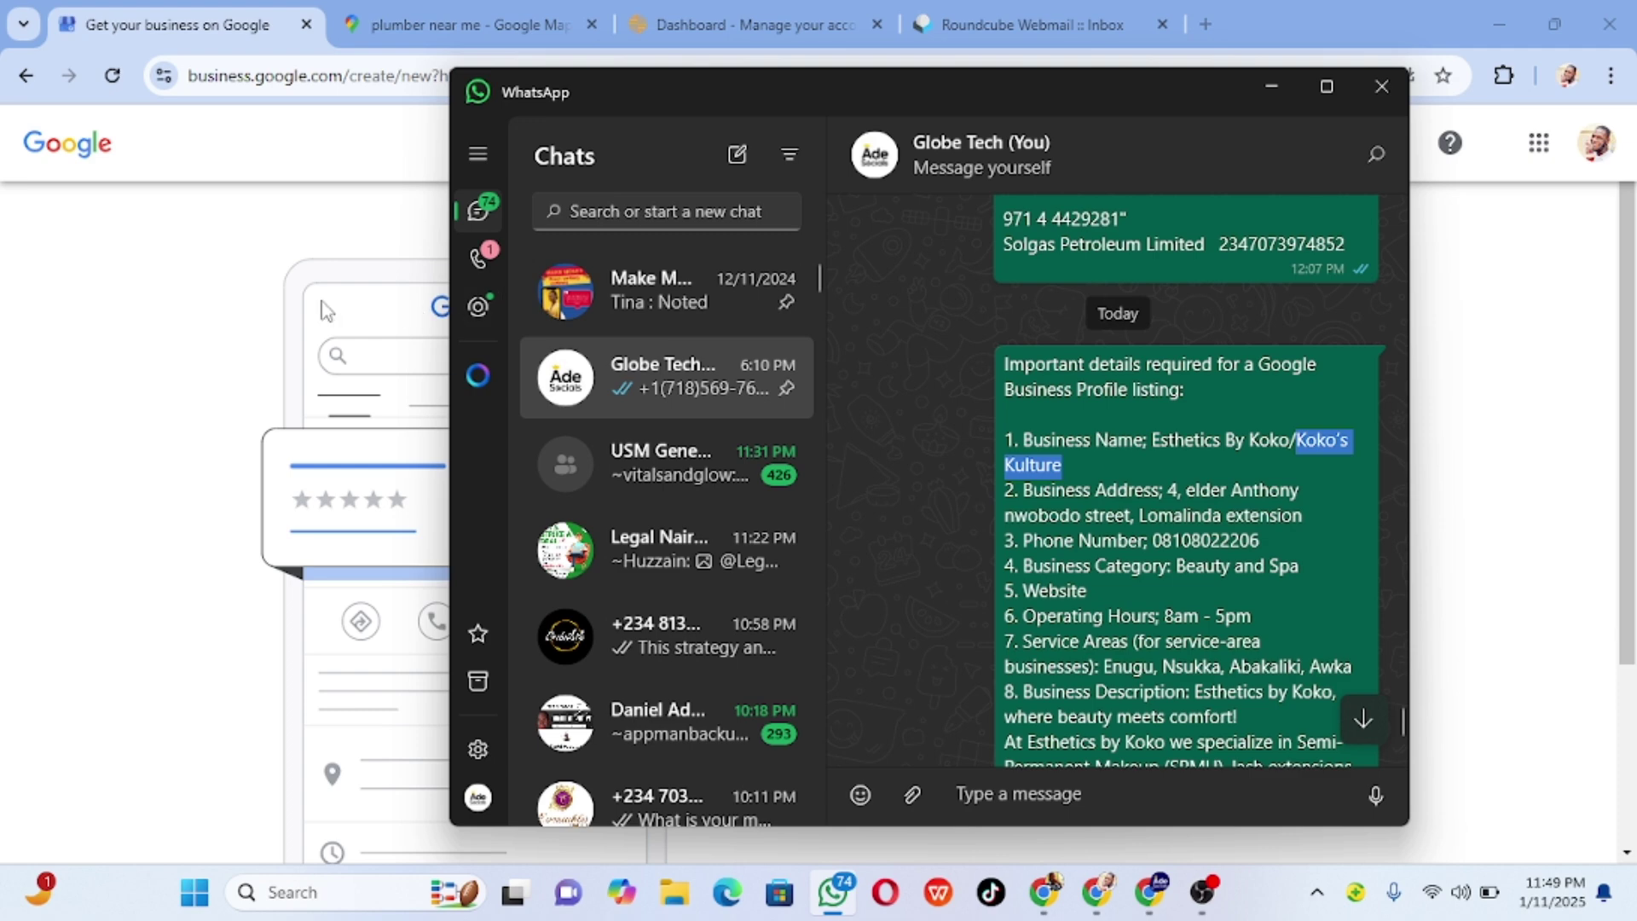
pyautogui.click(428, 357)
pyautogui.click(877, 449)
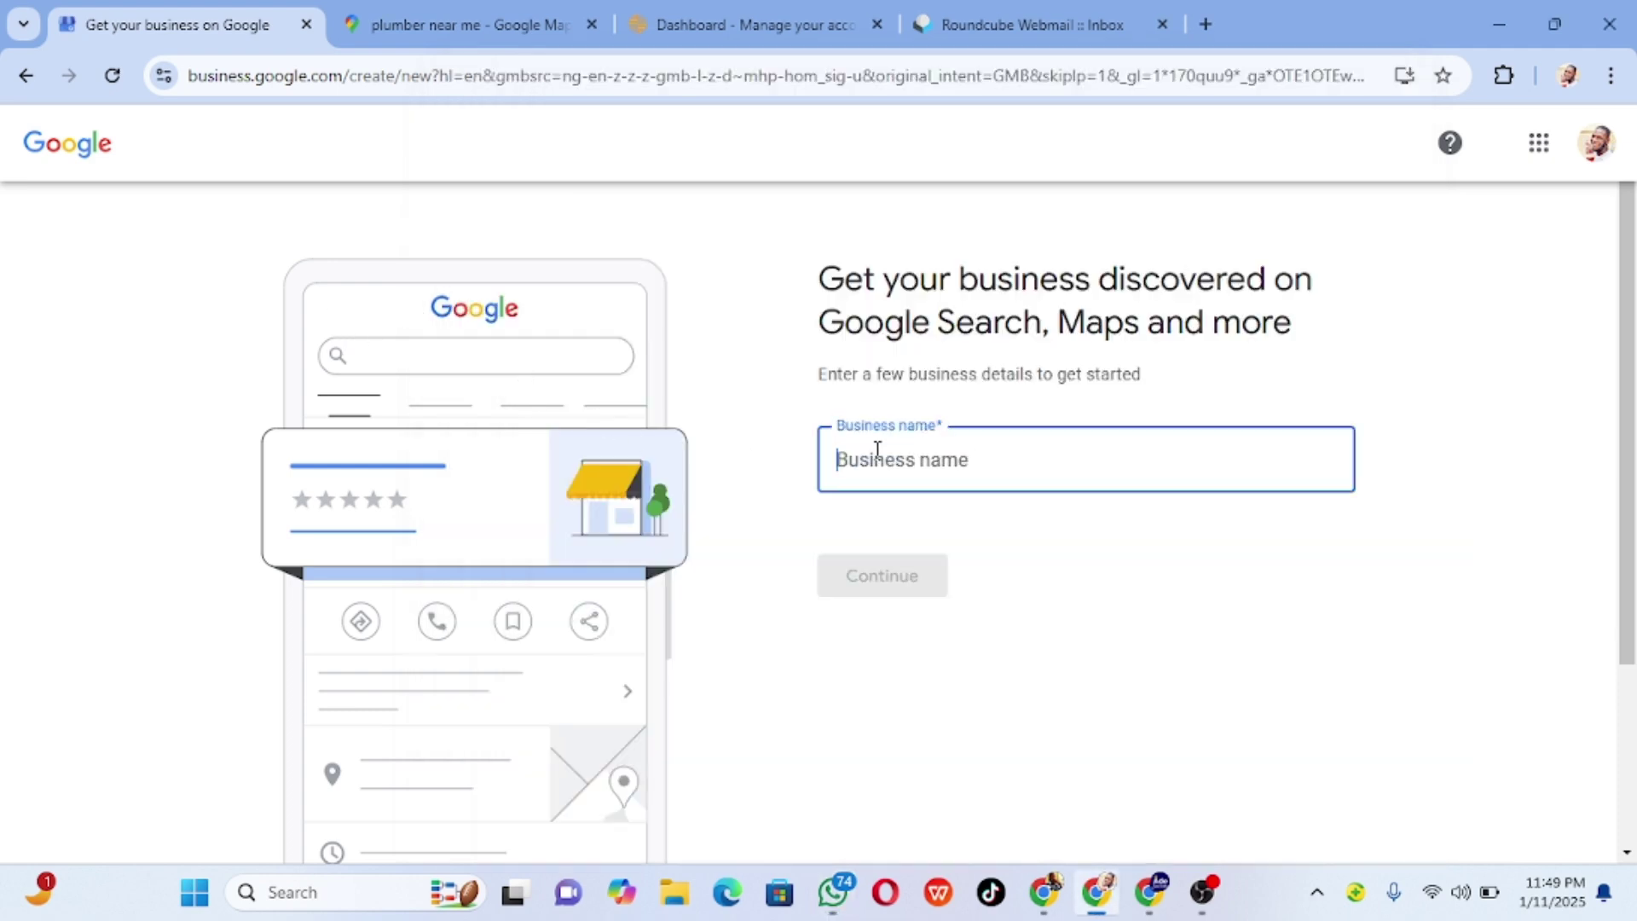
pyautogui.hotkey('ctrl', 'v')
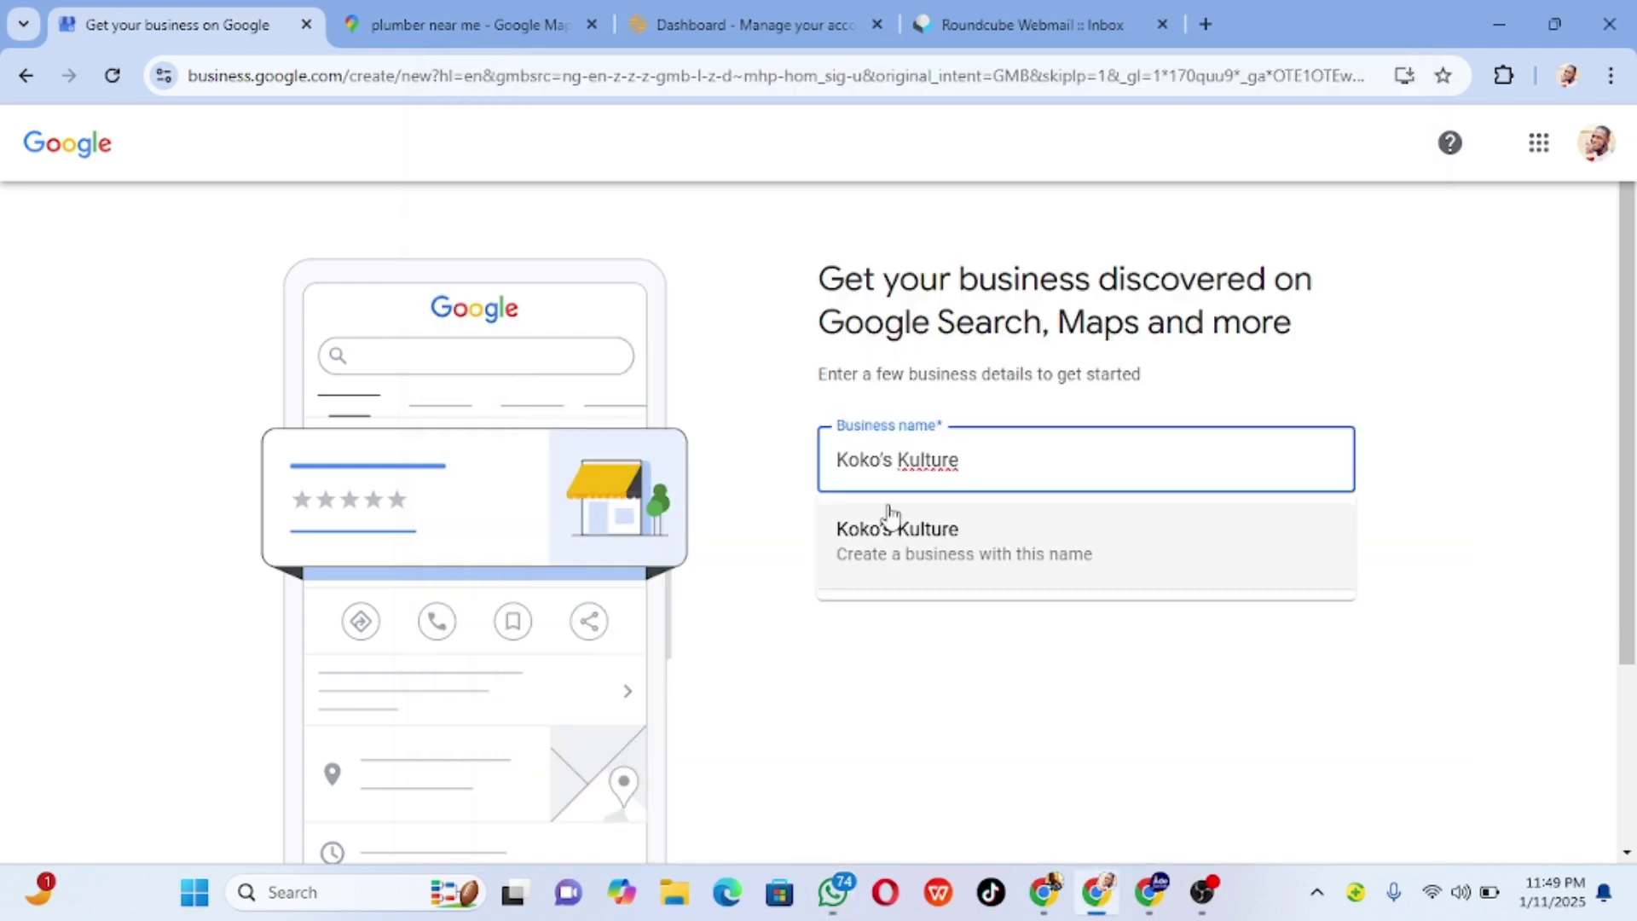
pyautogui.click(955, 545)
pyautogui.click(913, 583)
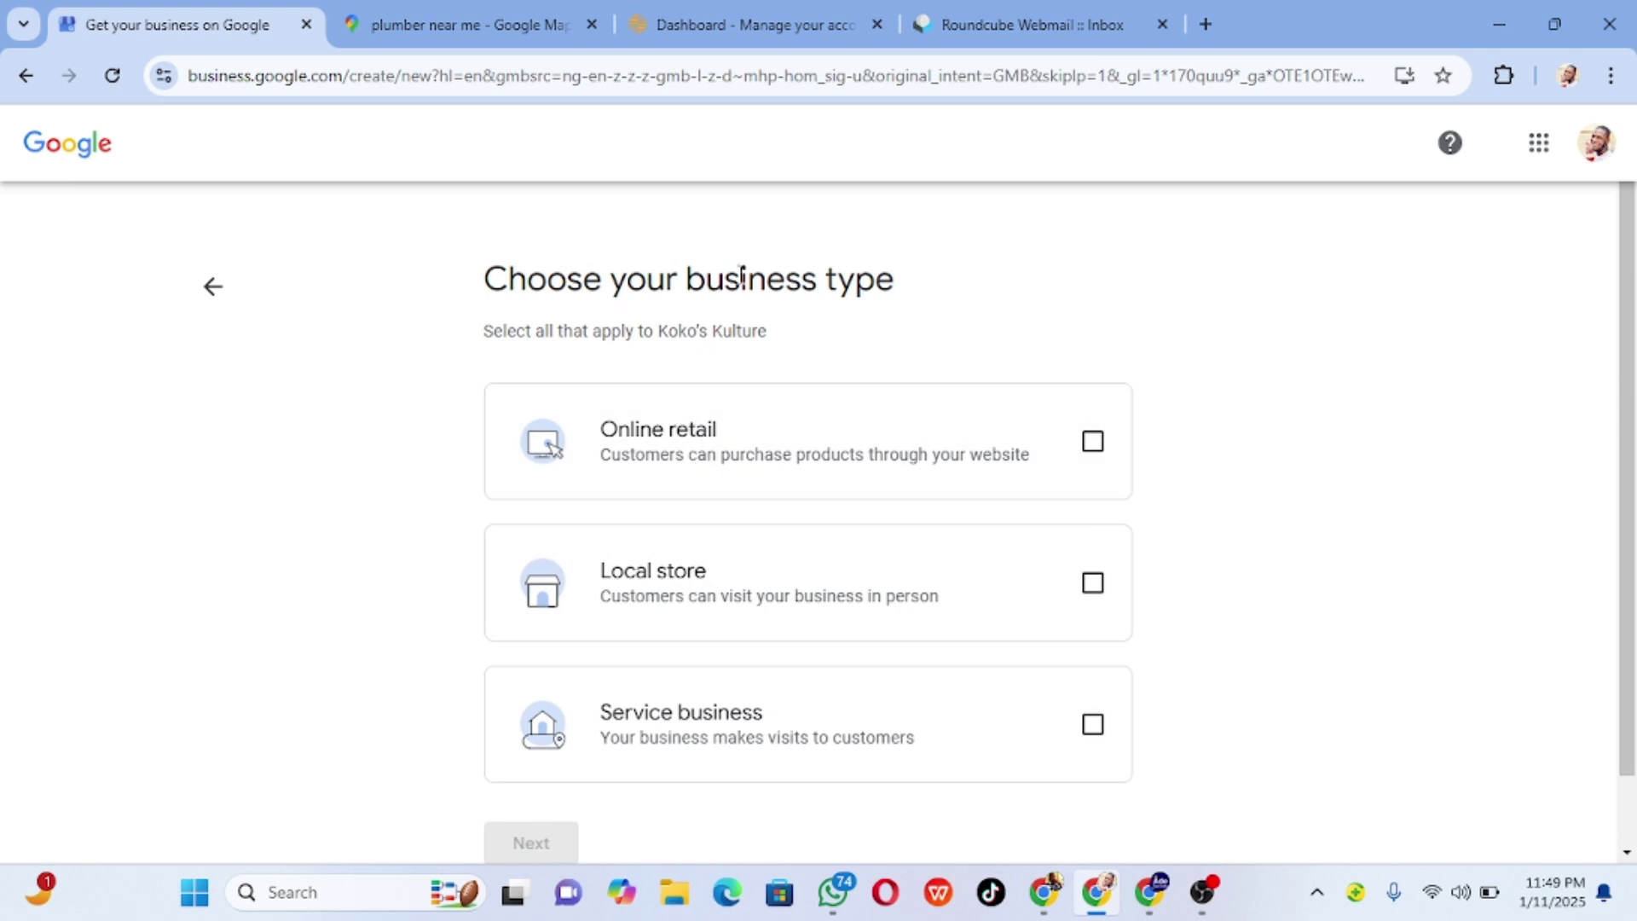
# - Choose 'Local store' as the business type and move to the category step
pyautogui.scroll(-1, 742, 369)
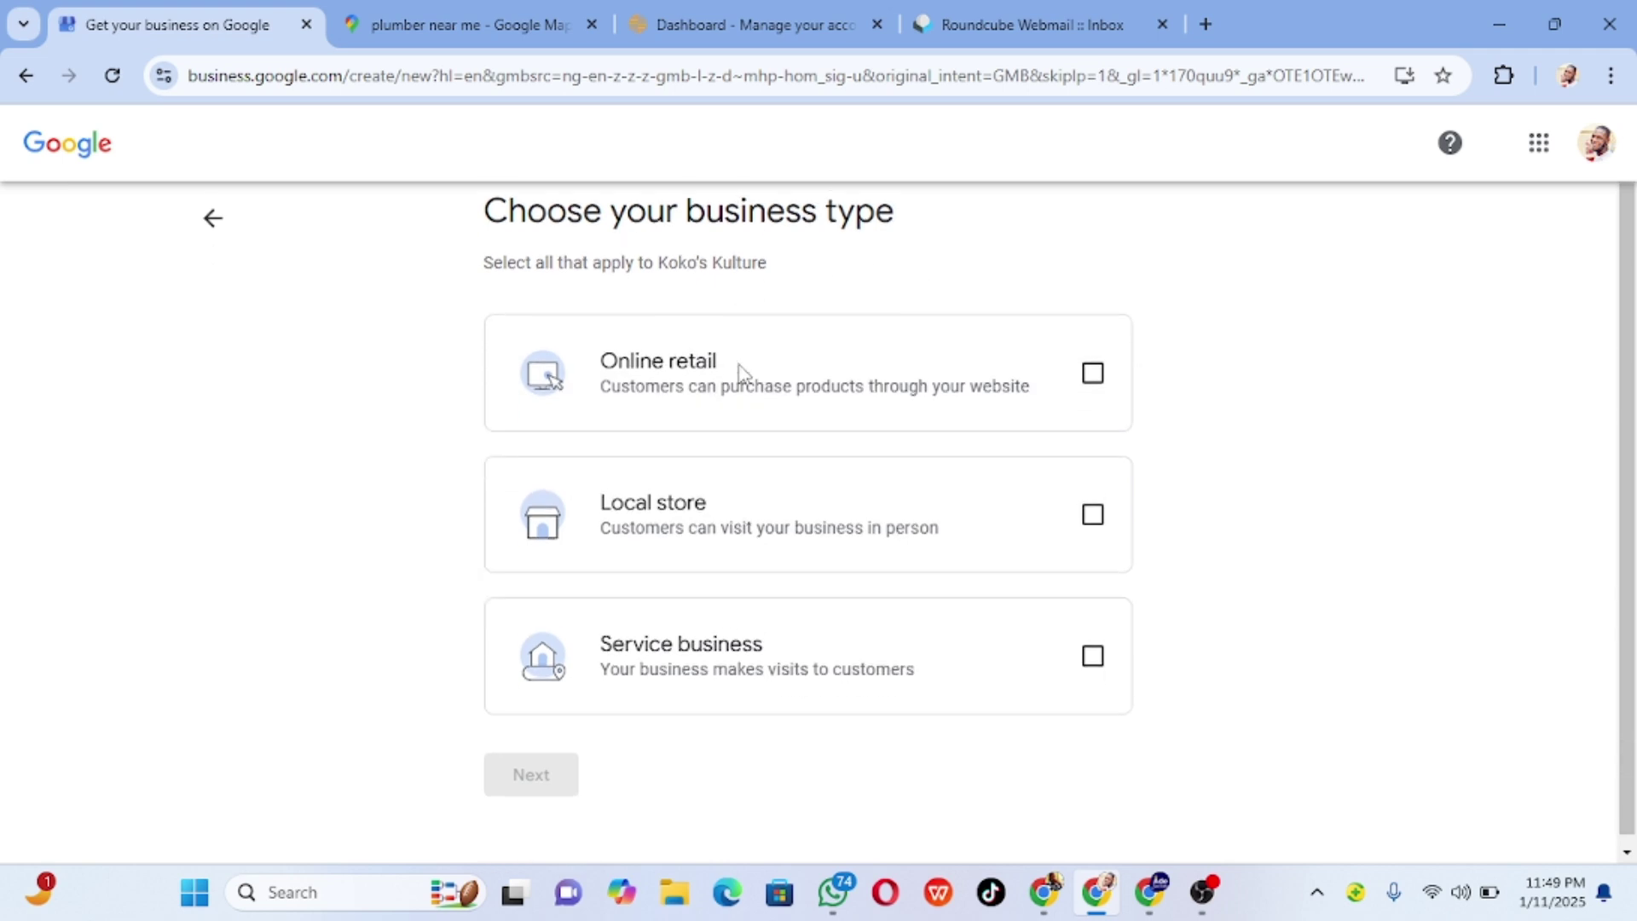
pyautogui.scroll(1, 741, 375)
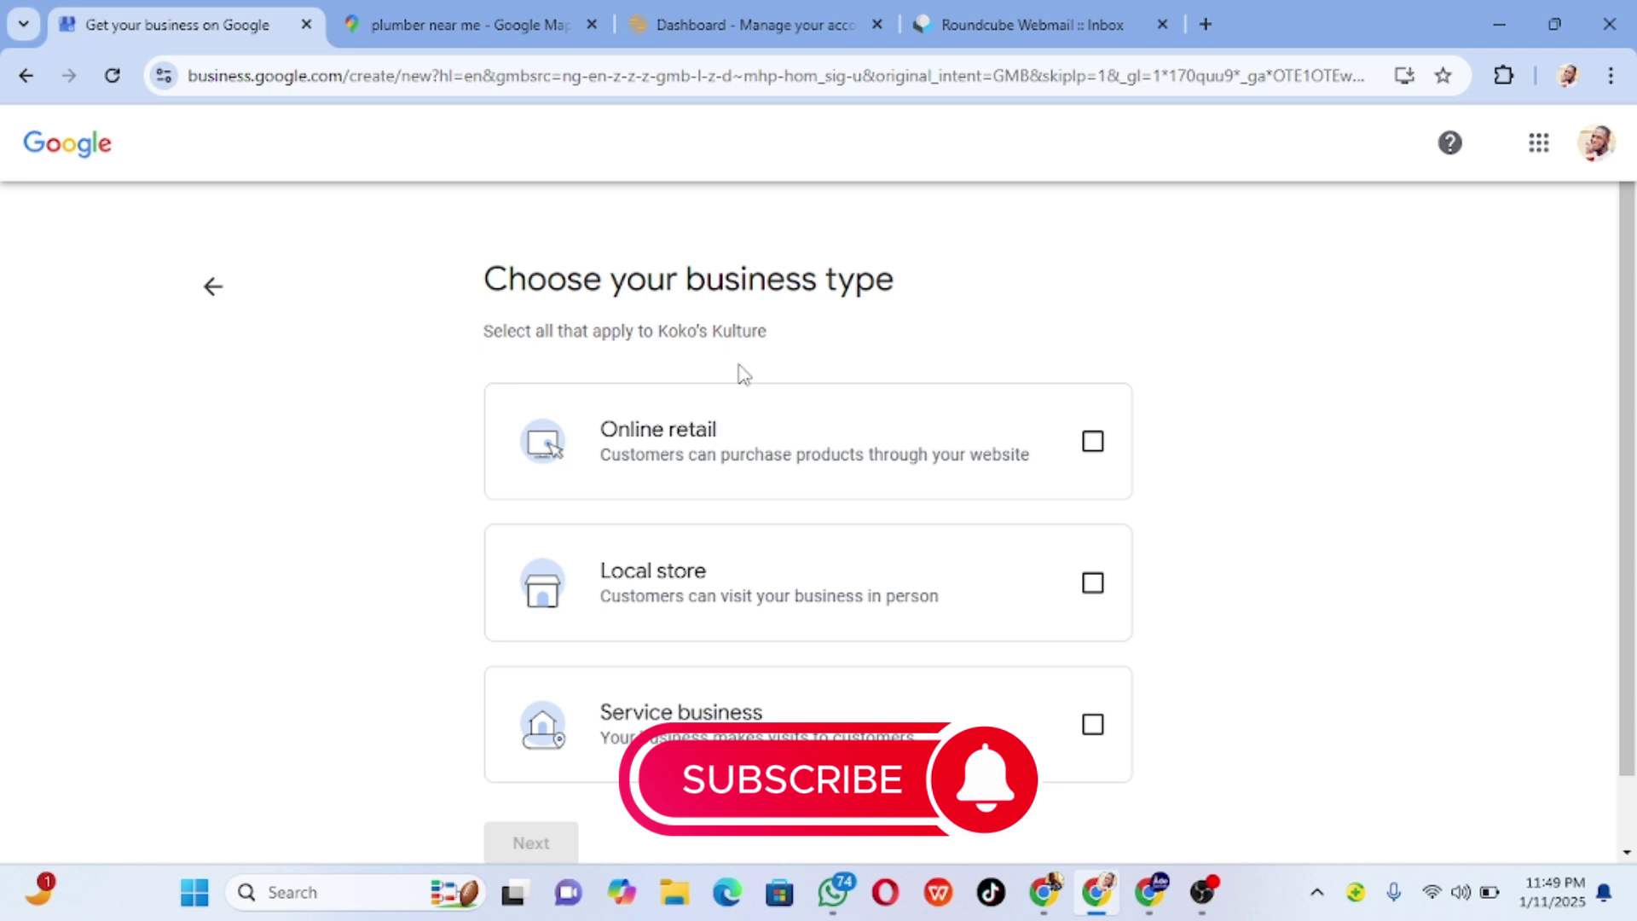
pyautogui.scroll(-1, 742, 393)
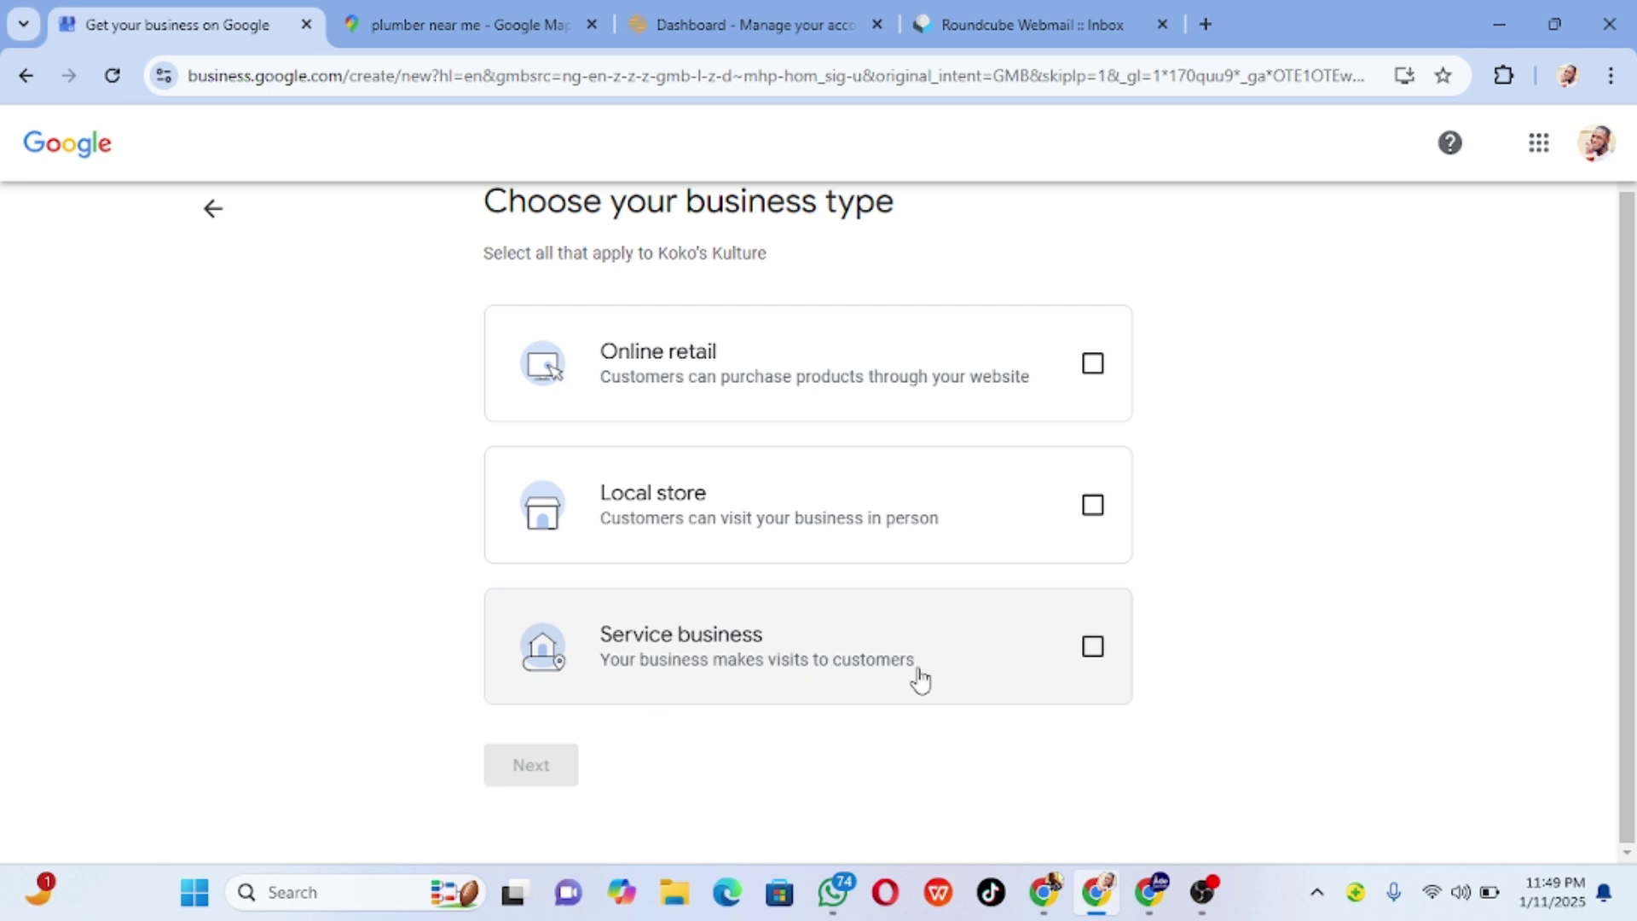
pyautogui.scroll(1, 920, 679)
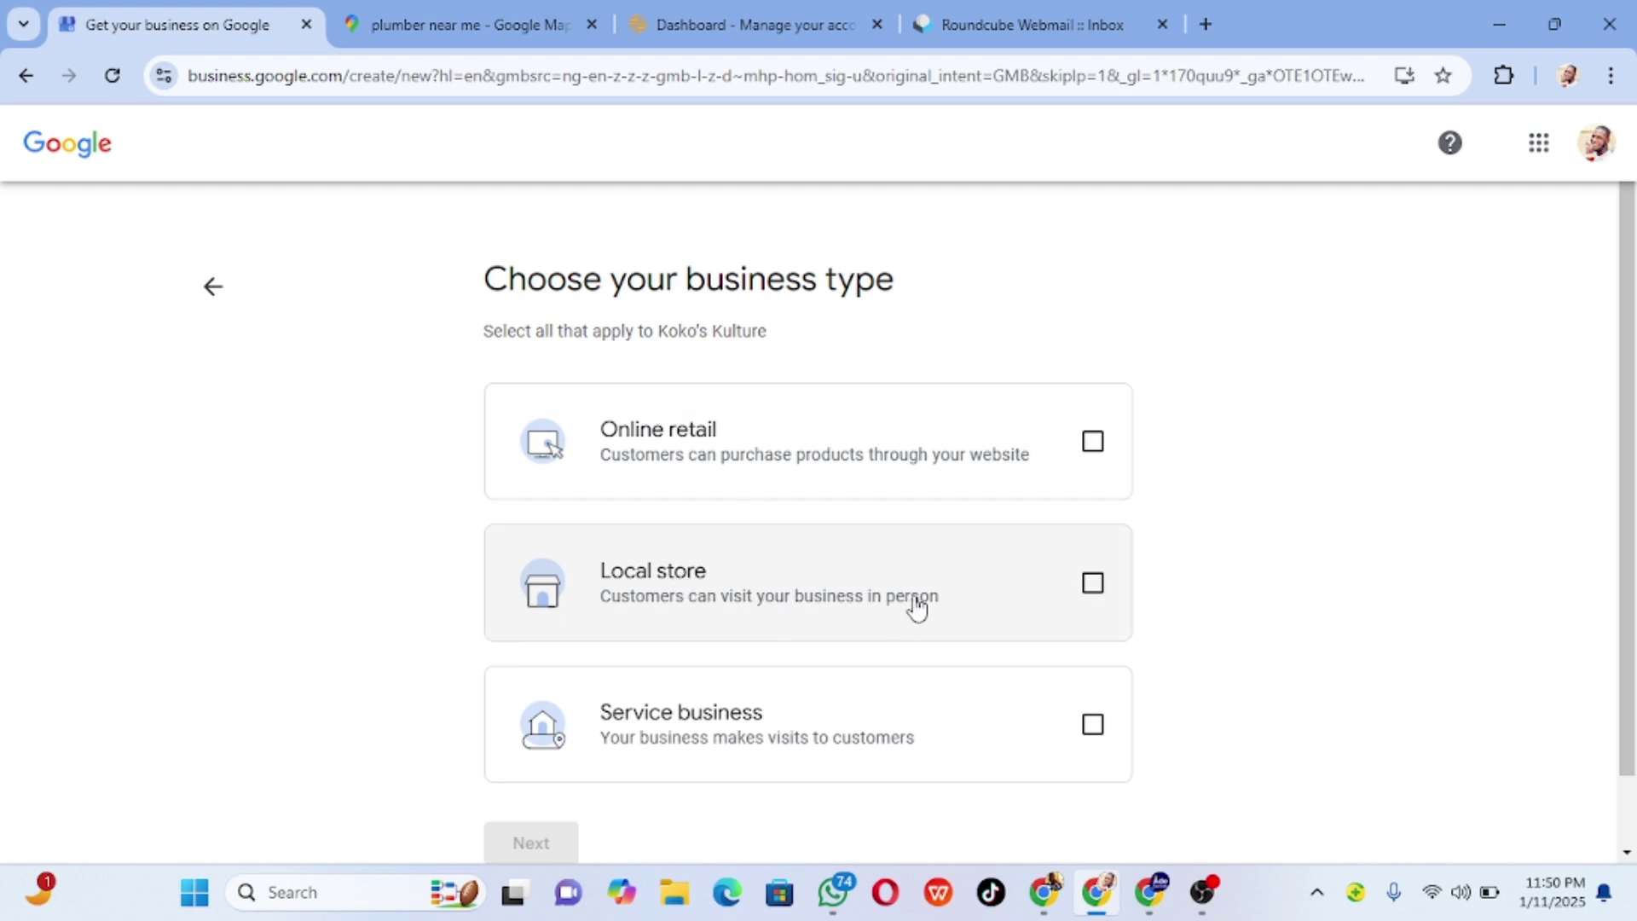
pyautogui.click(1092, 587)
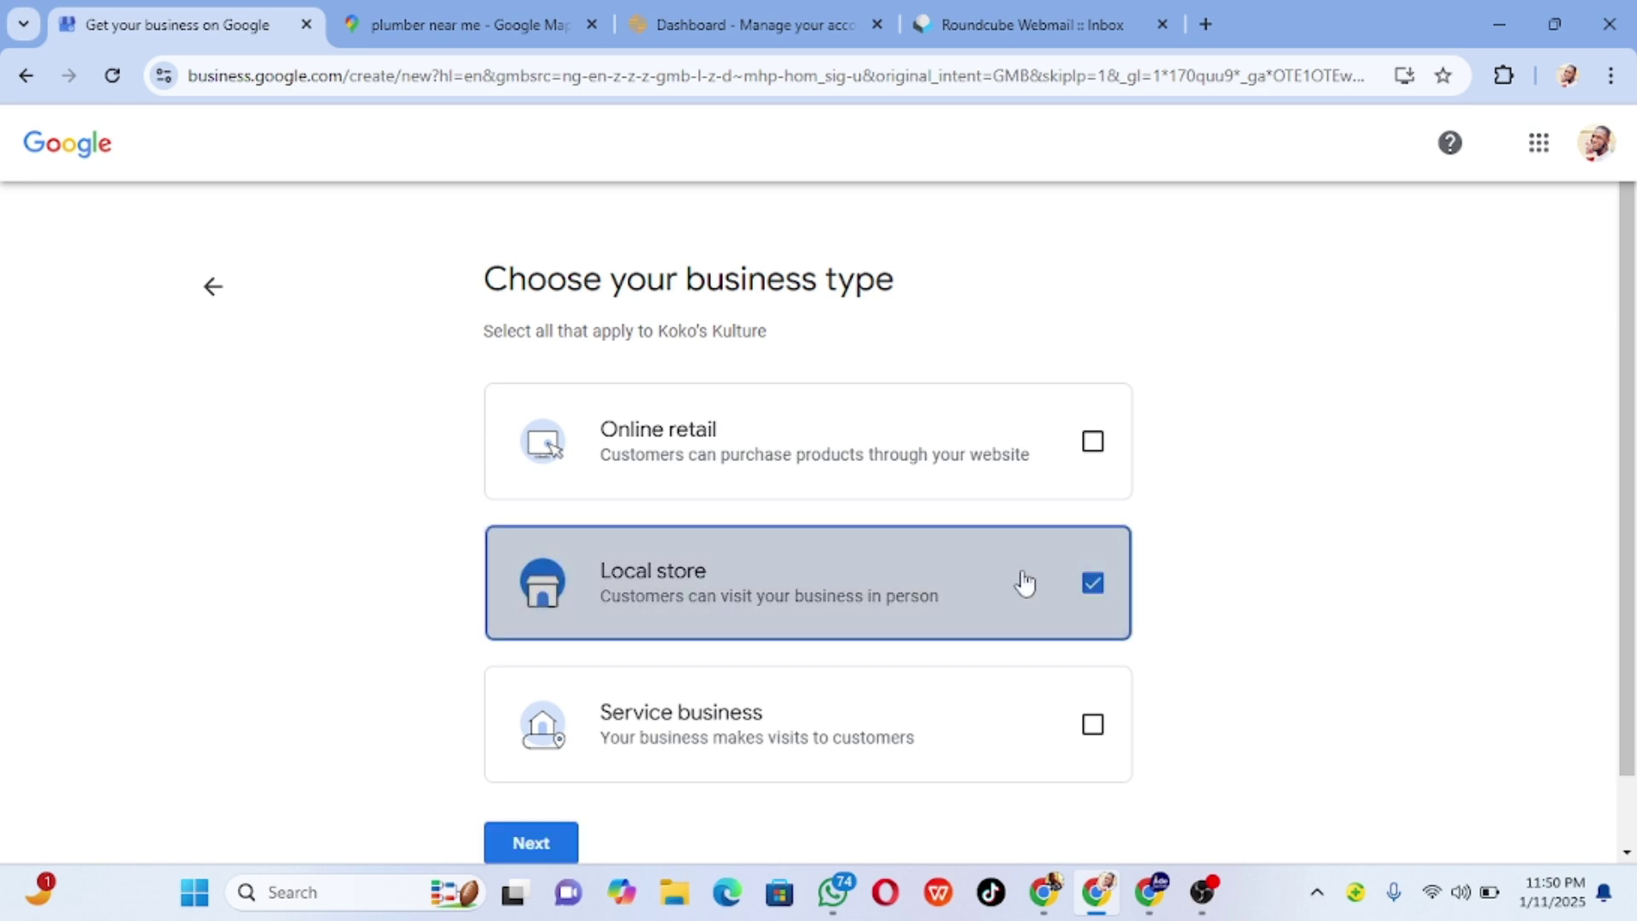
pyautogui.scroll(-1, 856, 515)
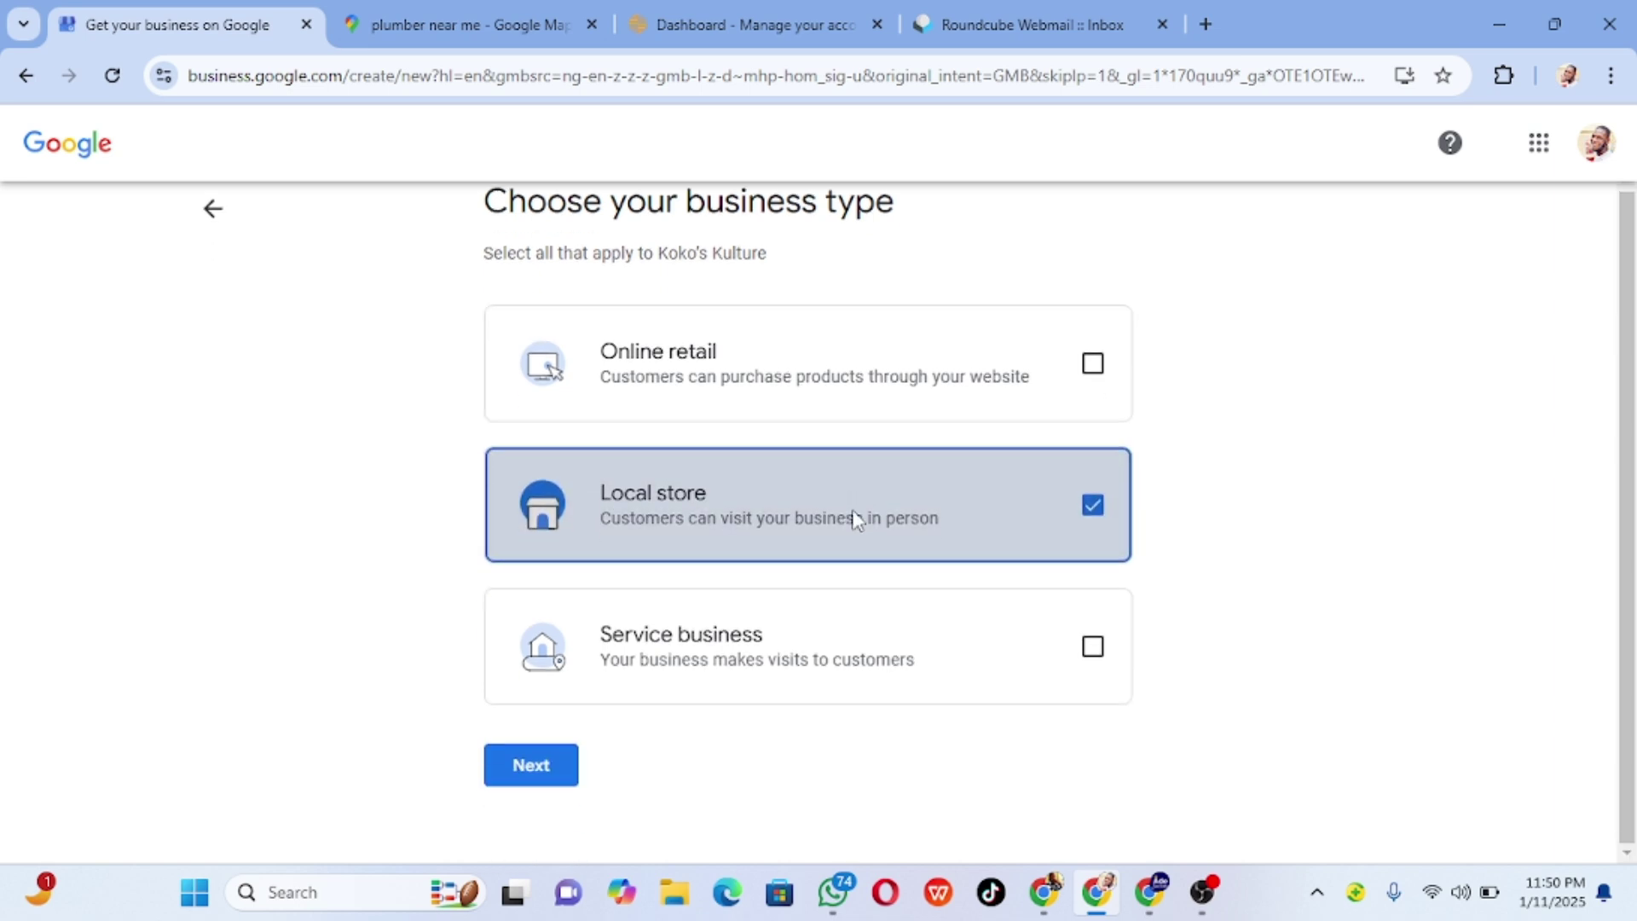
pyautogui.click(547, 781)
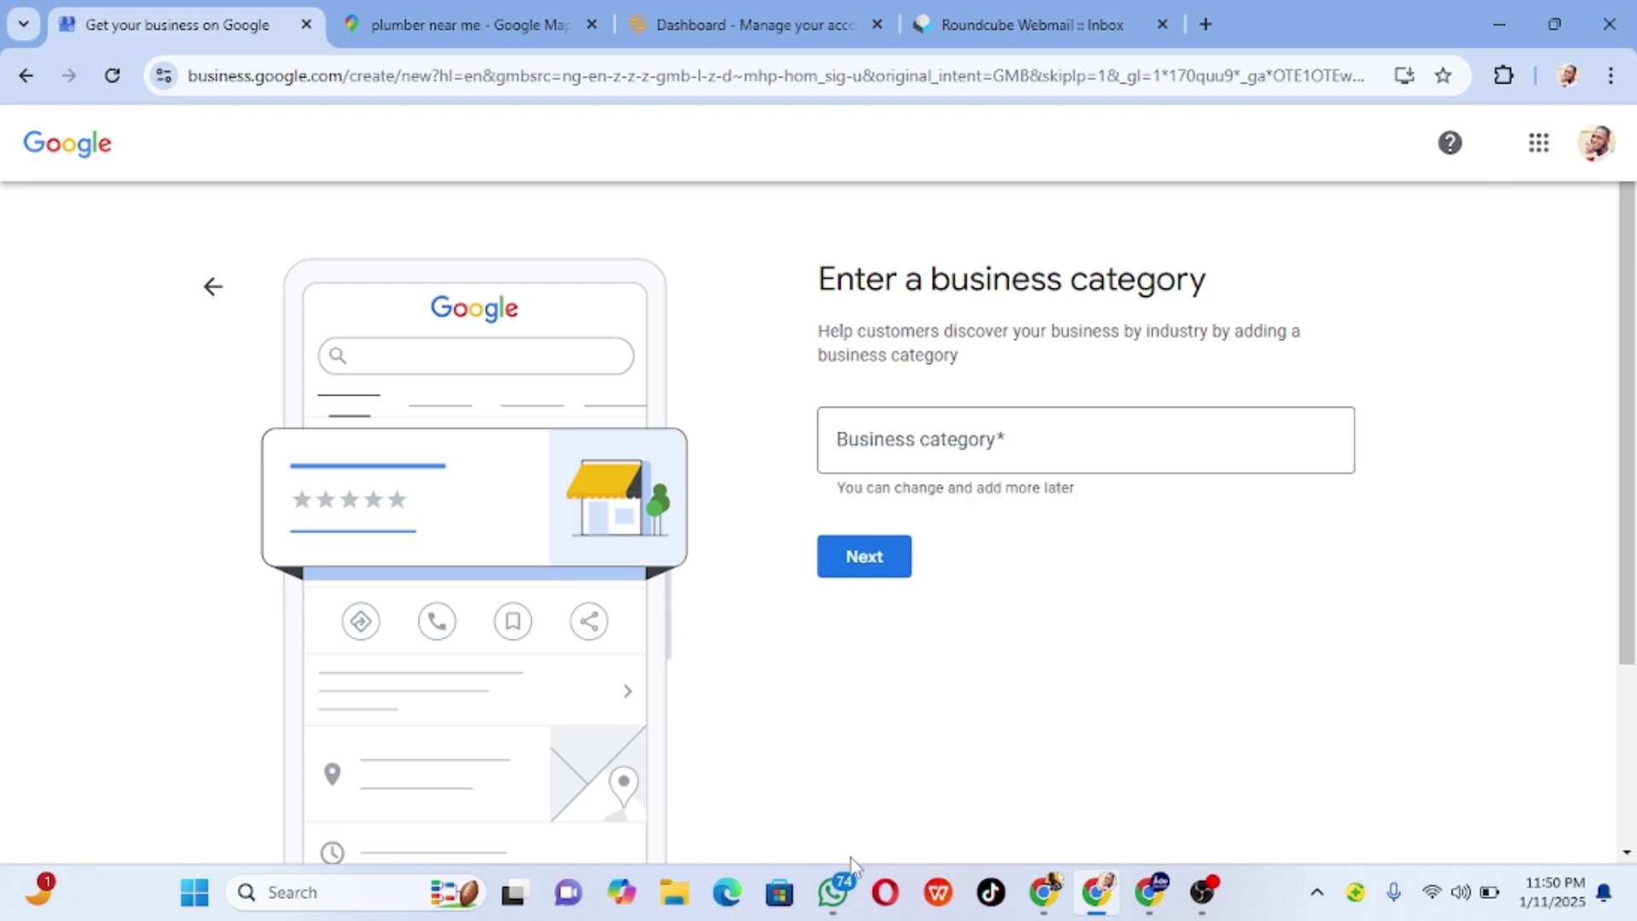
# - Set the category to 'Beauty salon', starting from 'Beauty and Spa' copied from the chat
pyautogui.click(834, 892)
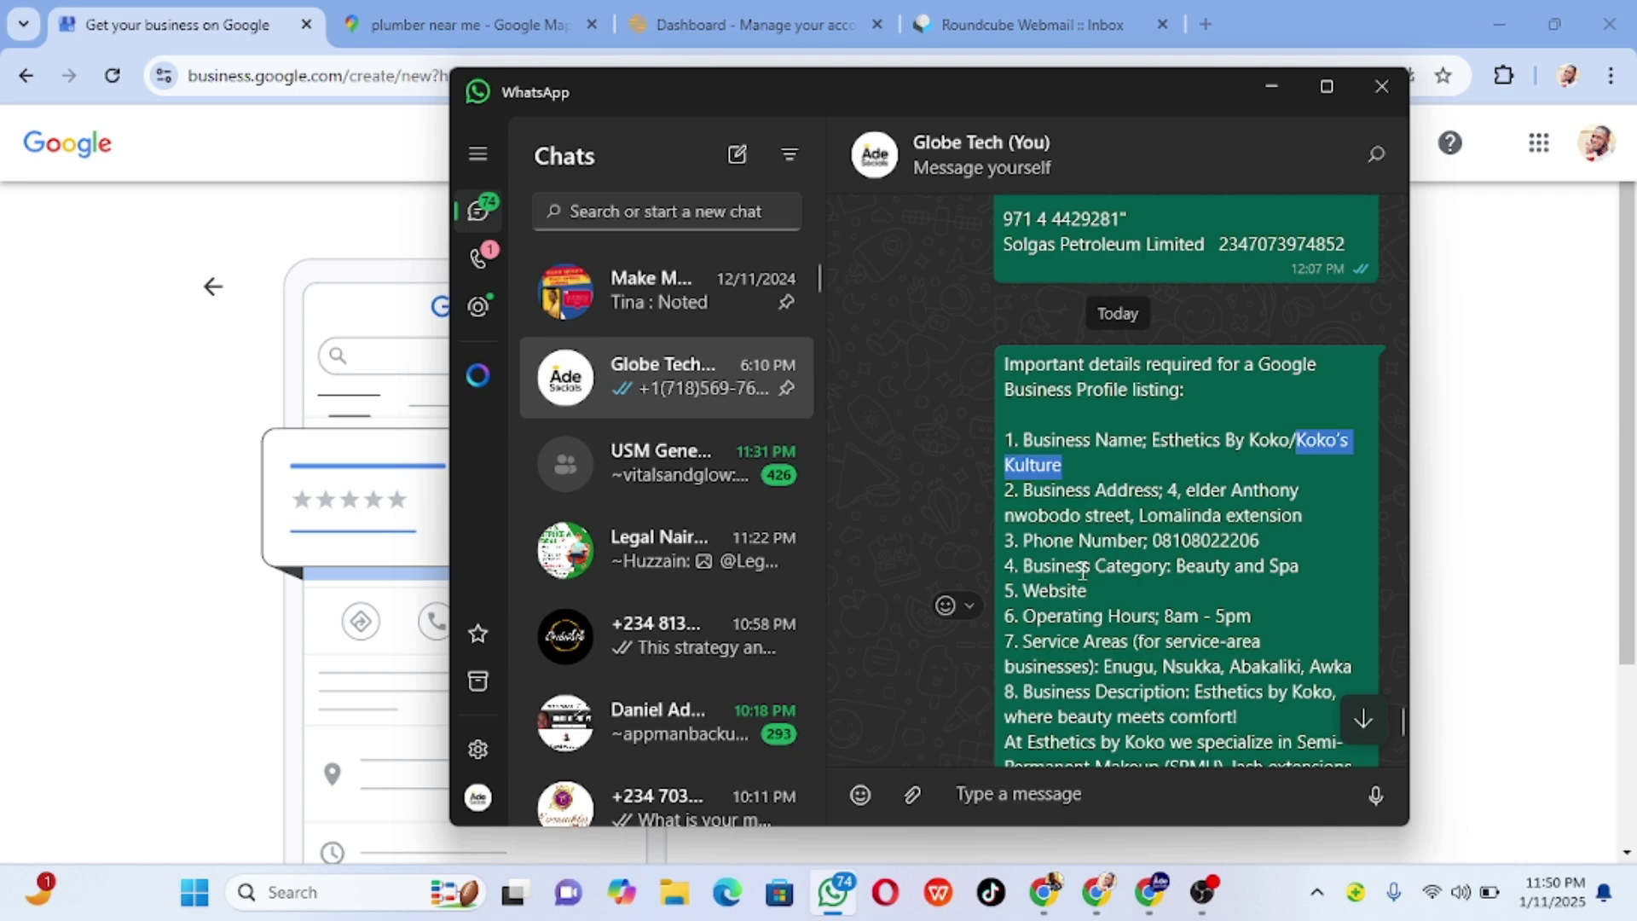
pyautogui.moveTo(1178, 566); pyautogui.dragTo(1320, 565)
pyautogui.hotkey('ctrl', 'c')
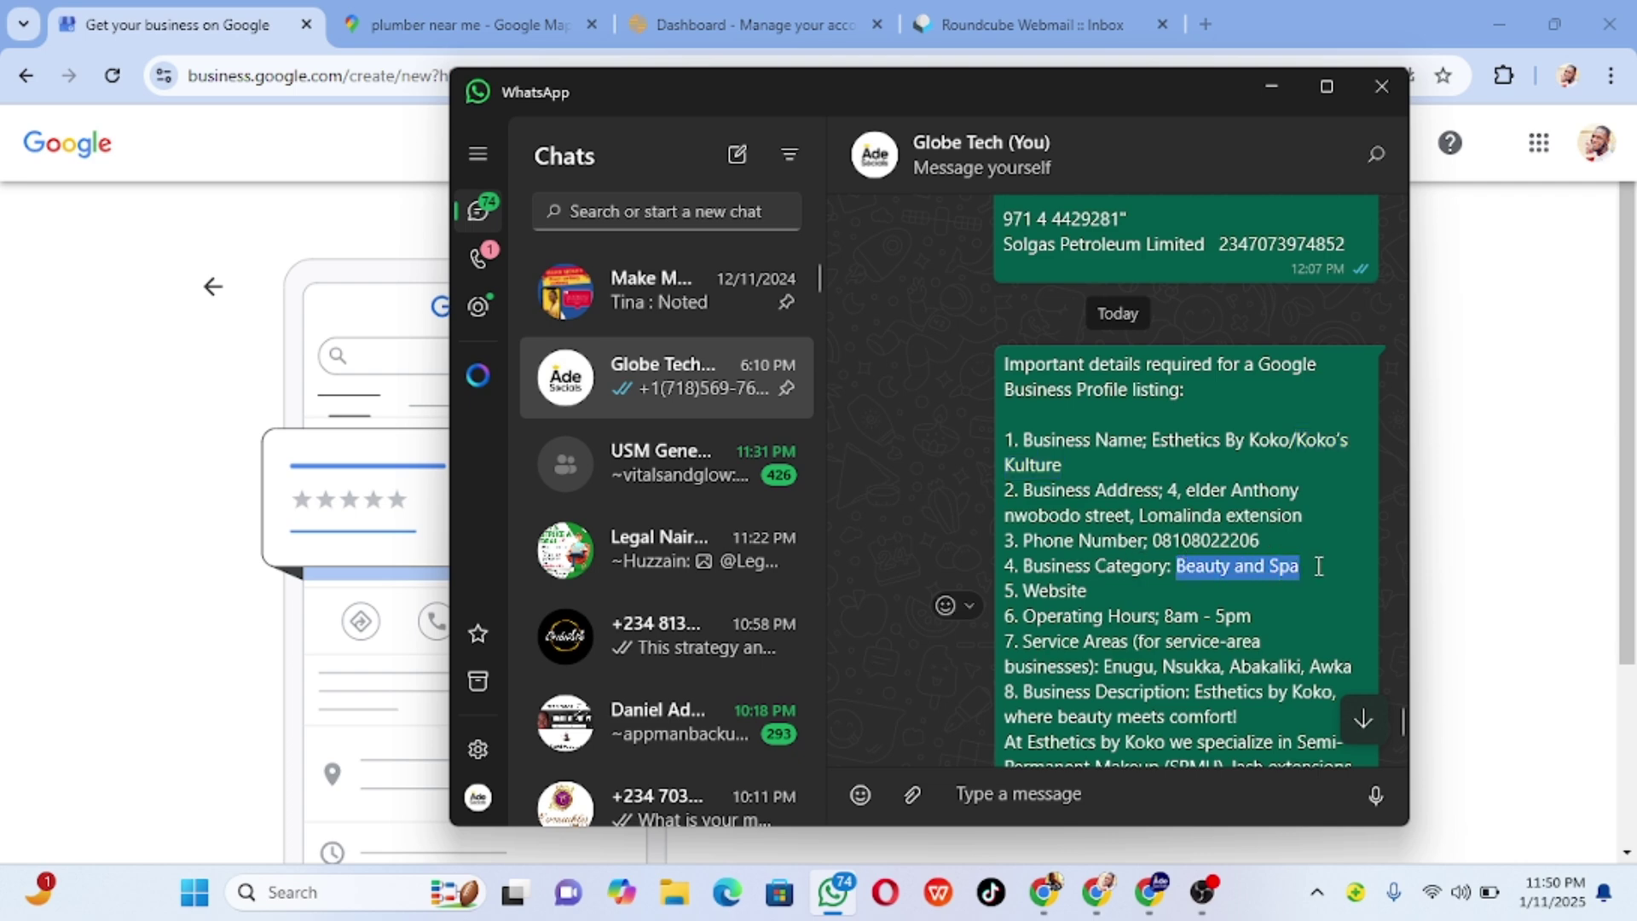
pyautogui.hotkey('alt', 'Tab')
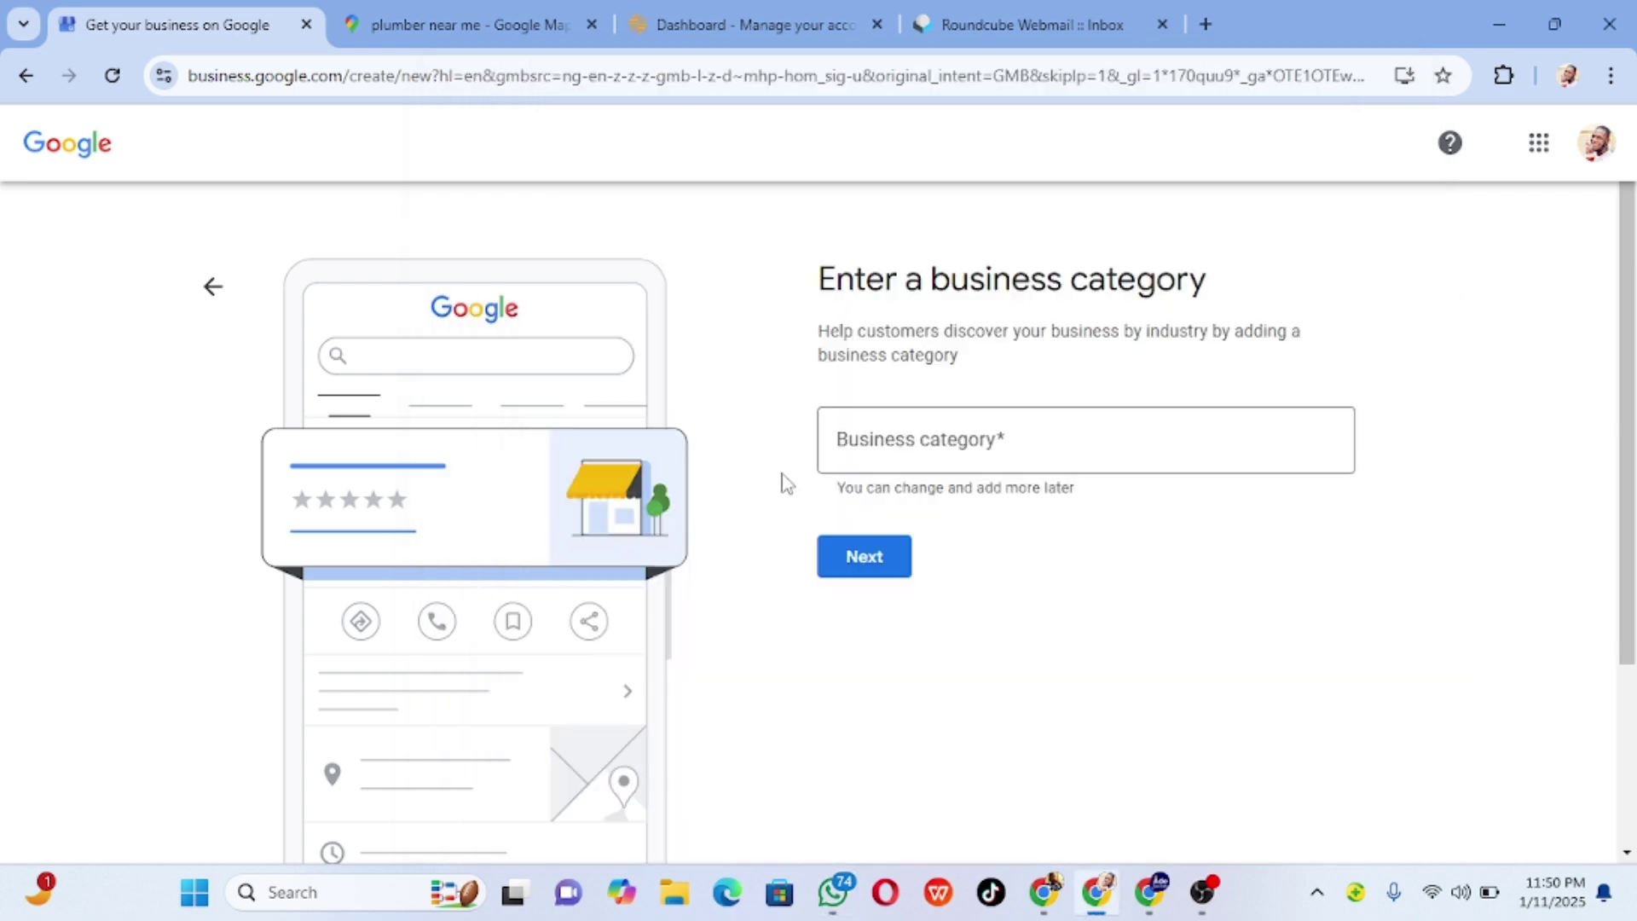
pyautogui.click(884, 446)
pyautogui.hotkey('ctrl', 'v')
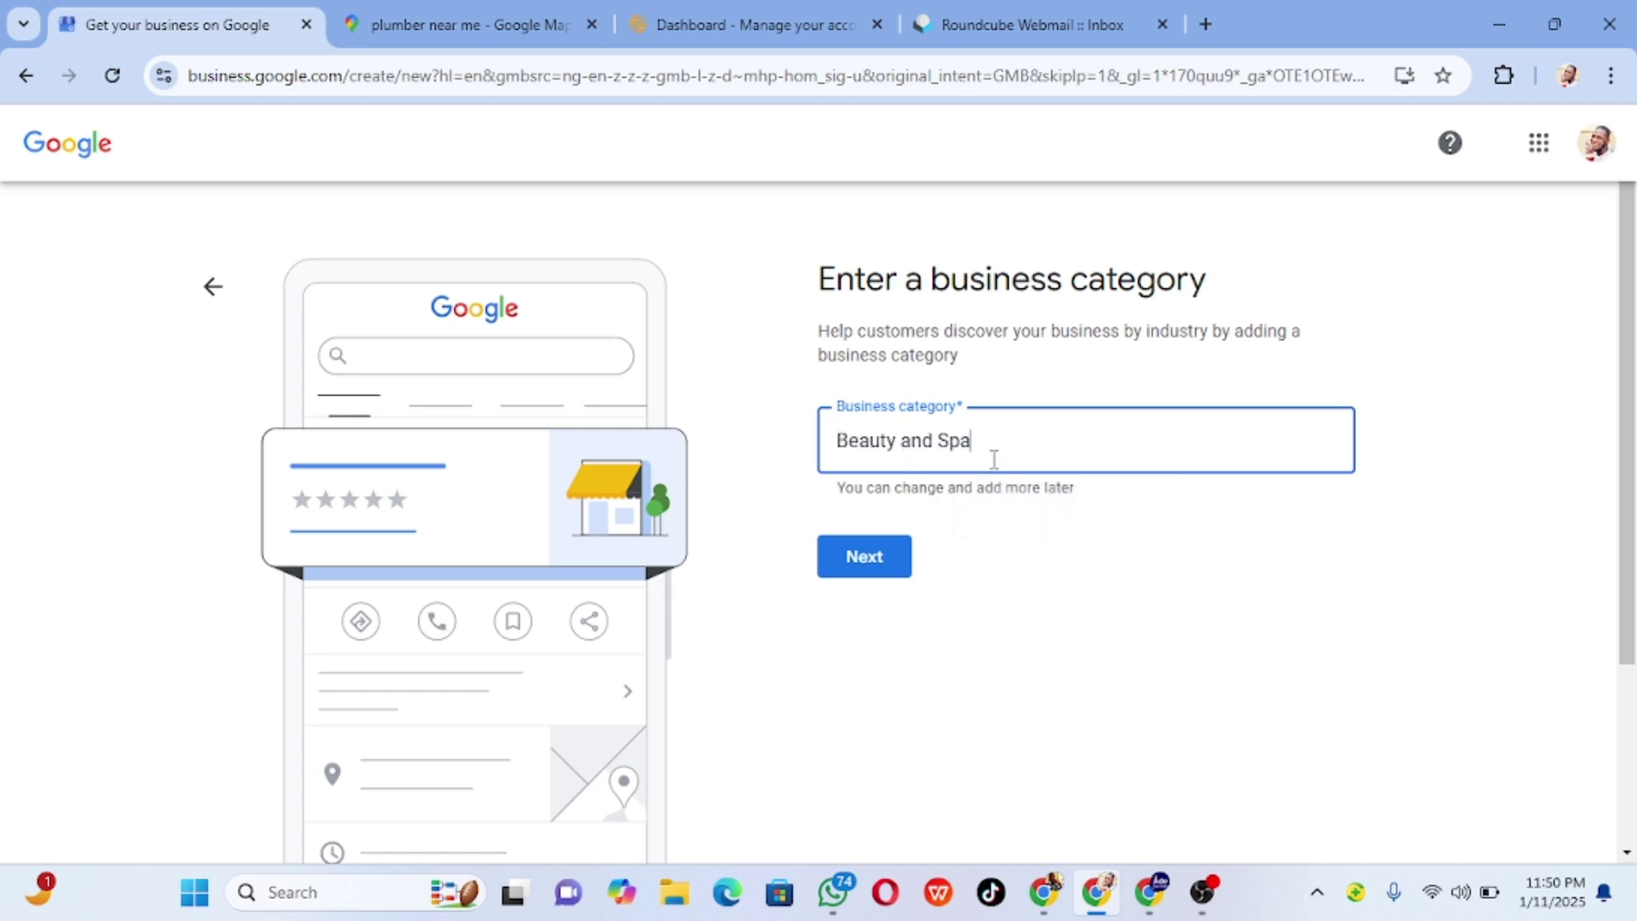
pyautogui.press('BackSpace')
pyautogui.press('BackSpace')
pyautogui.press('BackSpace')
pyautogui.press('BackSpace')
pyautogui.press('BackSpace')
pyautogui.press('BackSpace')
pyautogui.press('BackSpace')
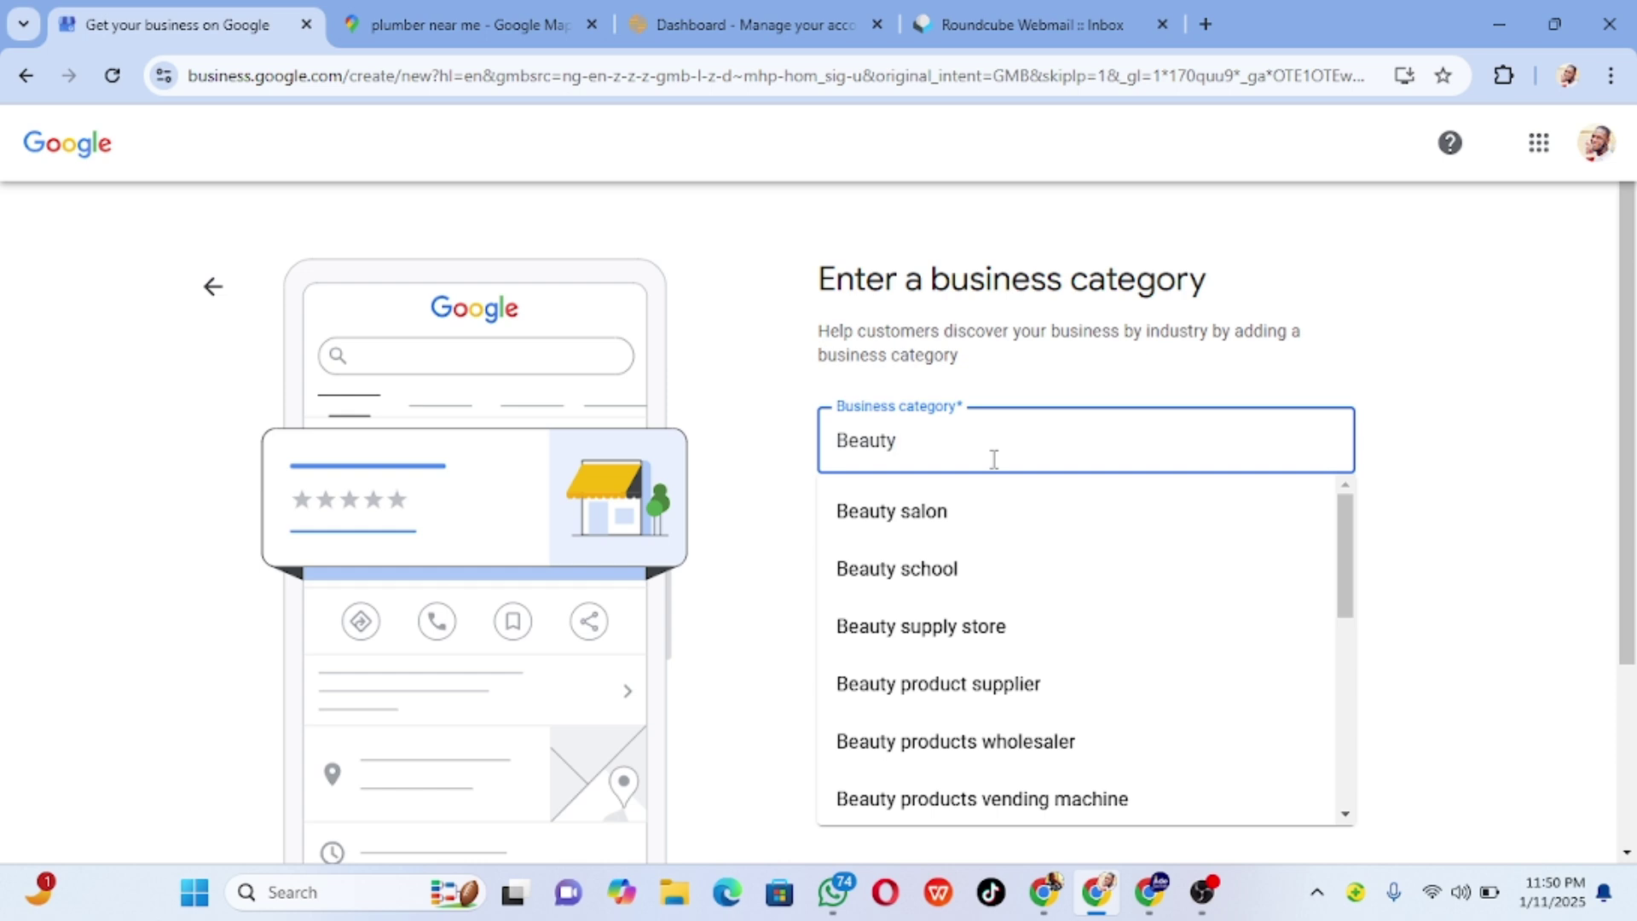
pyautogui.click(930, 534)
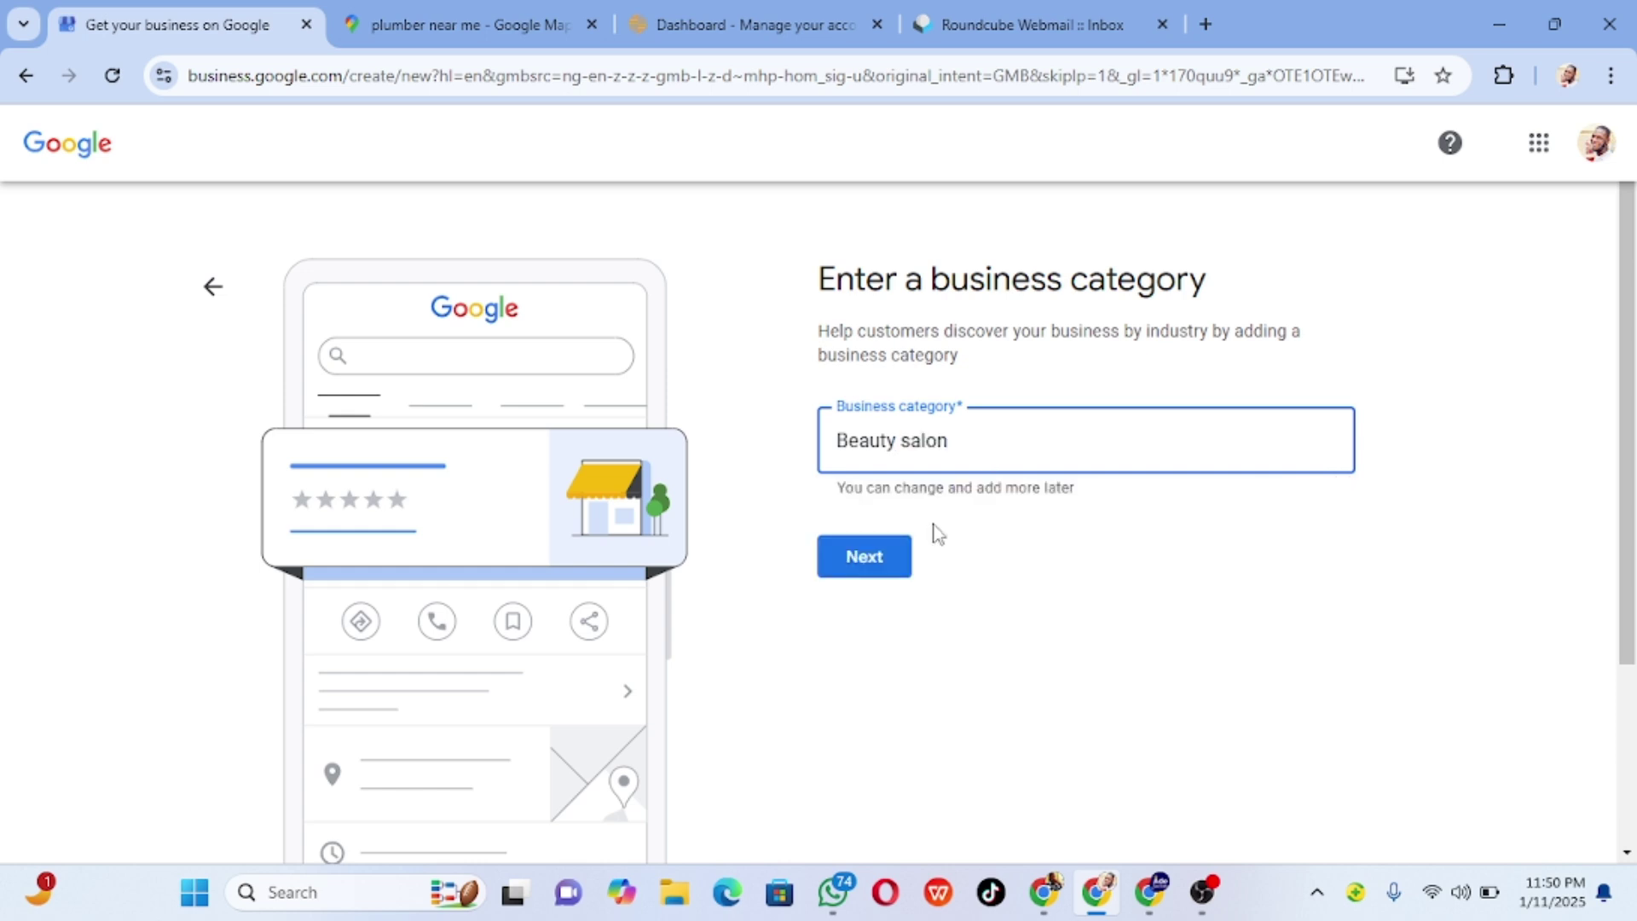
pyautogui.click(863, 559)
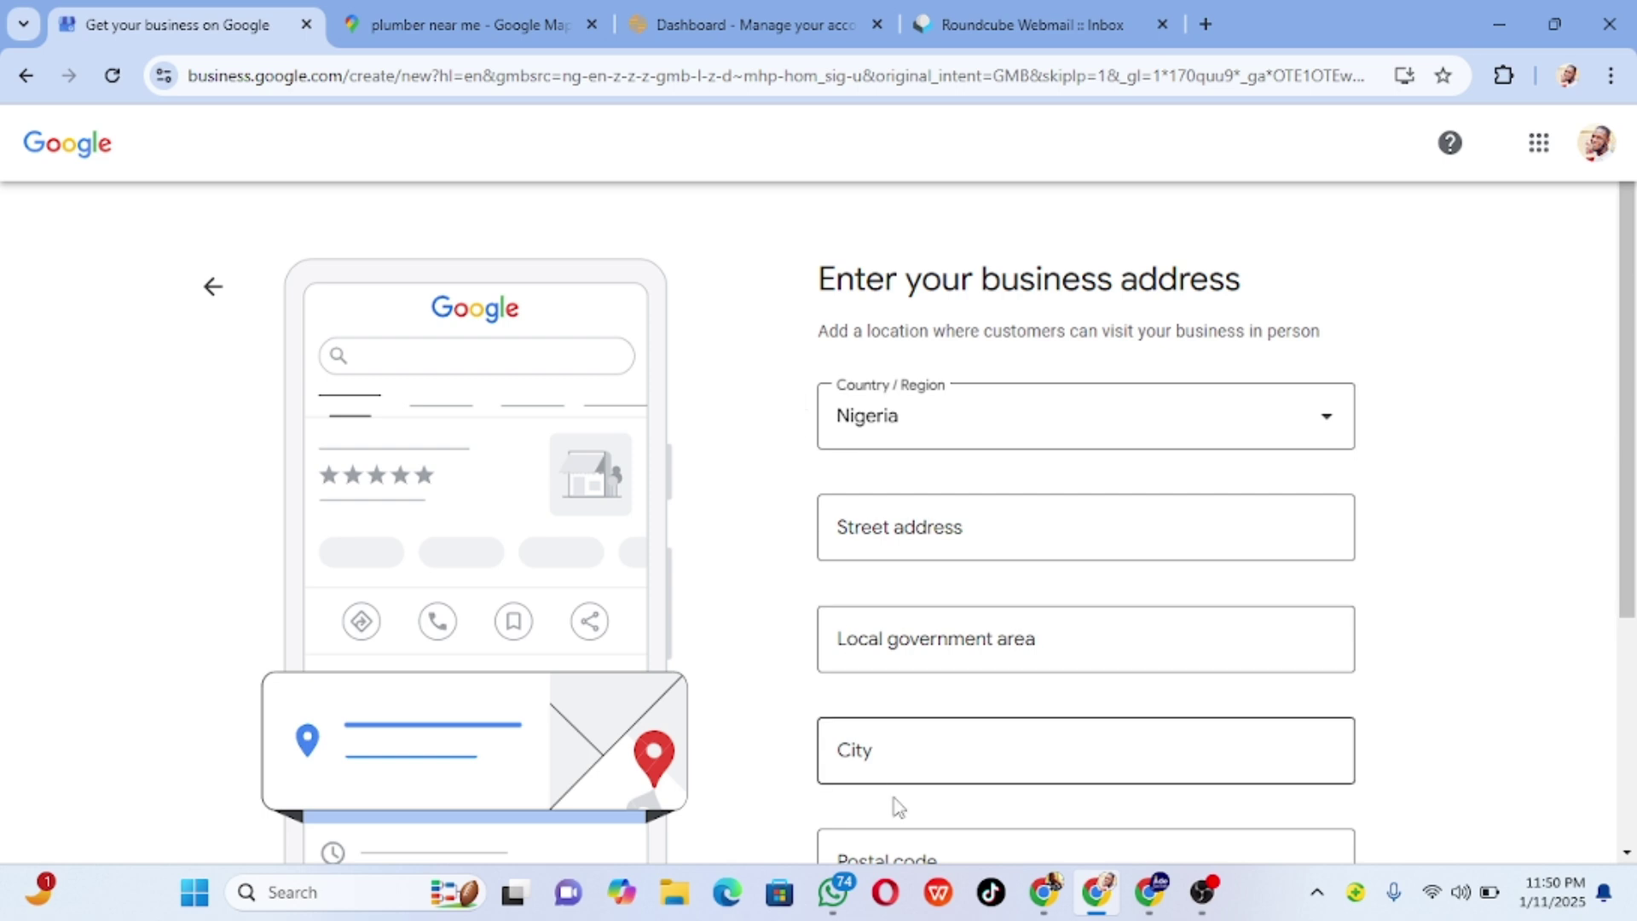
# - Paste the business's street address from the WhatsApp chat into the Street address field
pyautogui.click(833, 892)
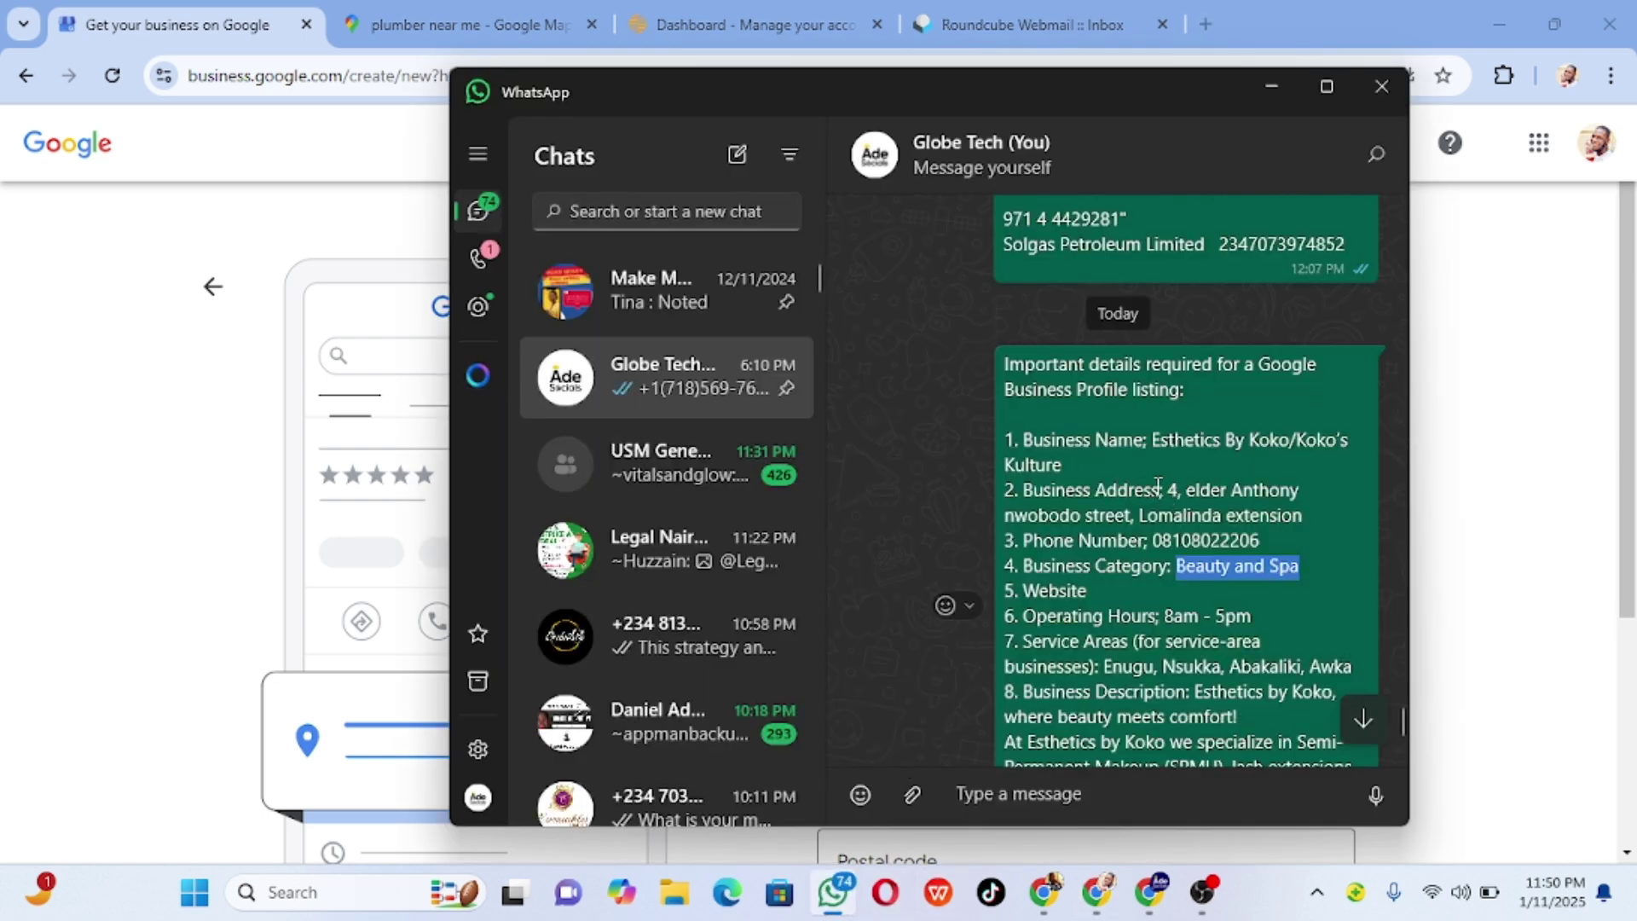
pyautogui.moveTo(1170, 490); pyautogui.dragTo(1304, 518)
pyautogui.hotkey('ctrl', 'c')
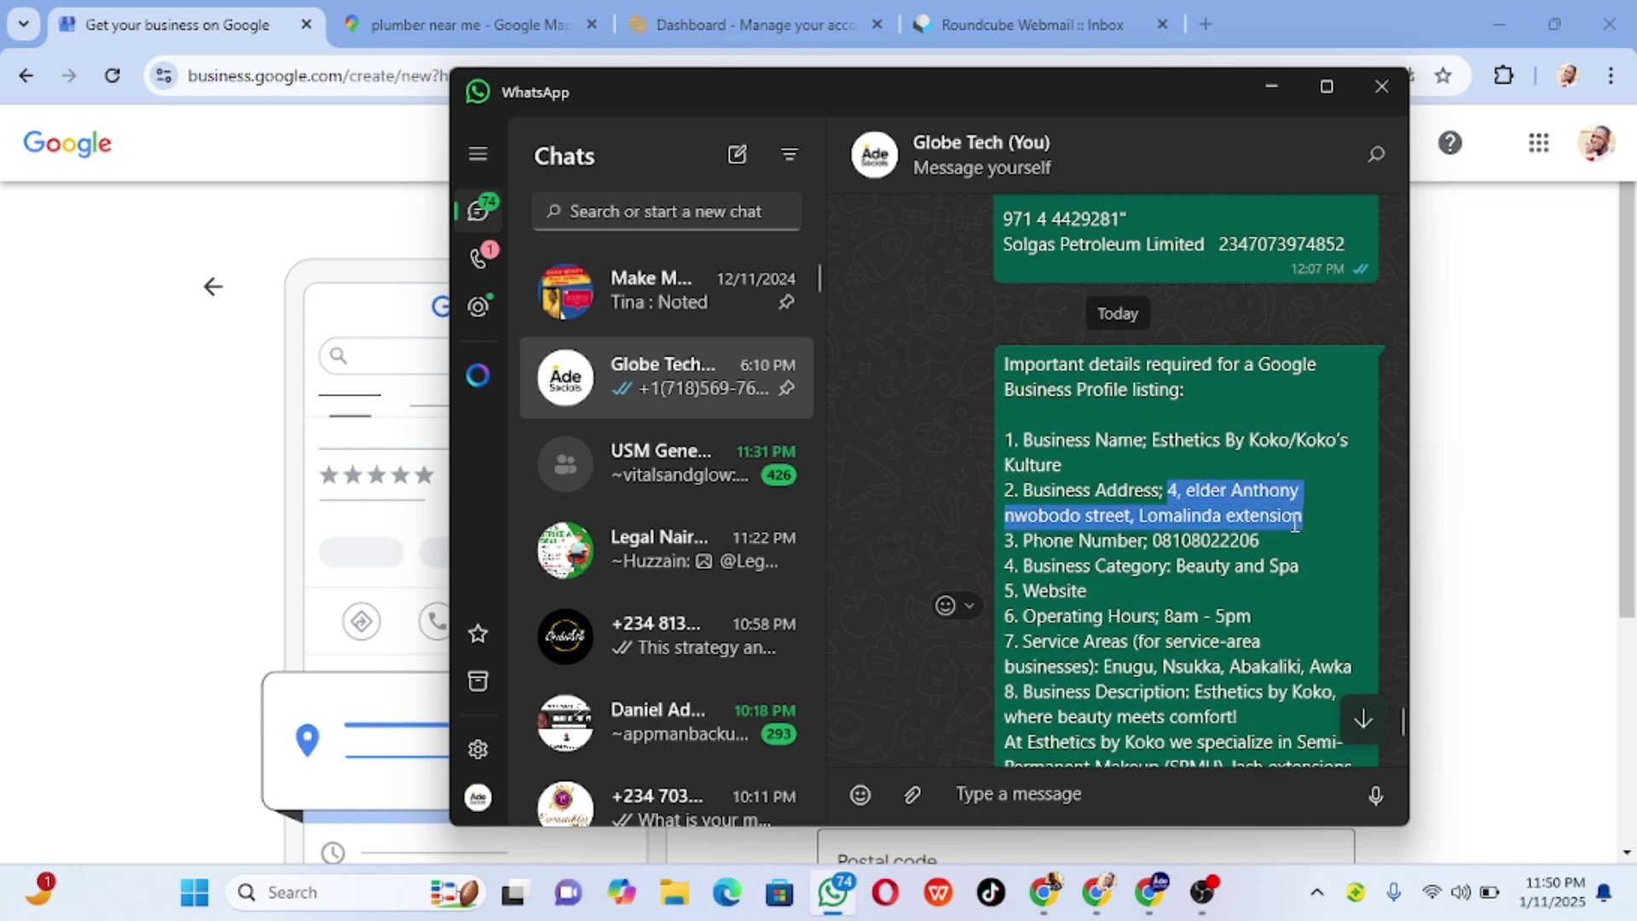
pyautogui.click(1497, 362)
pyautogui.click(961, 526)
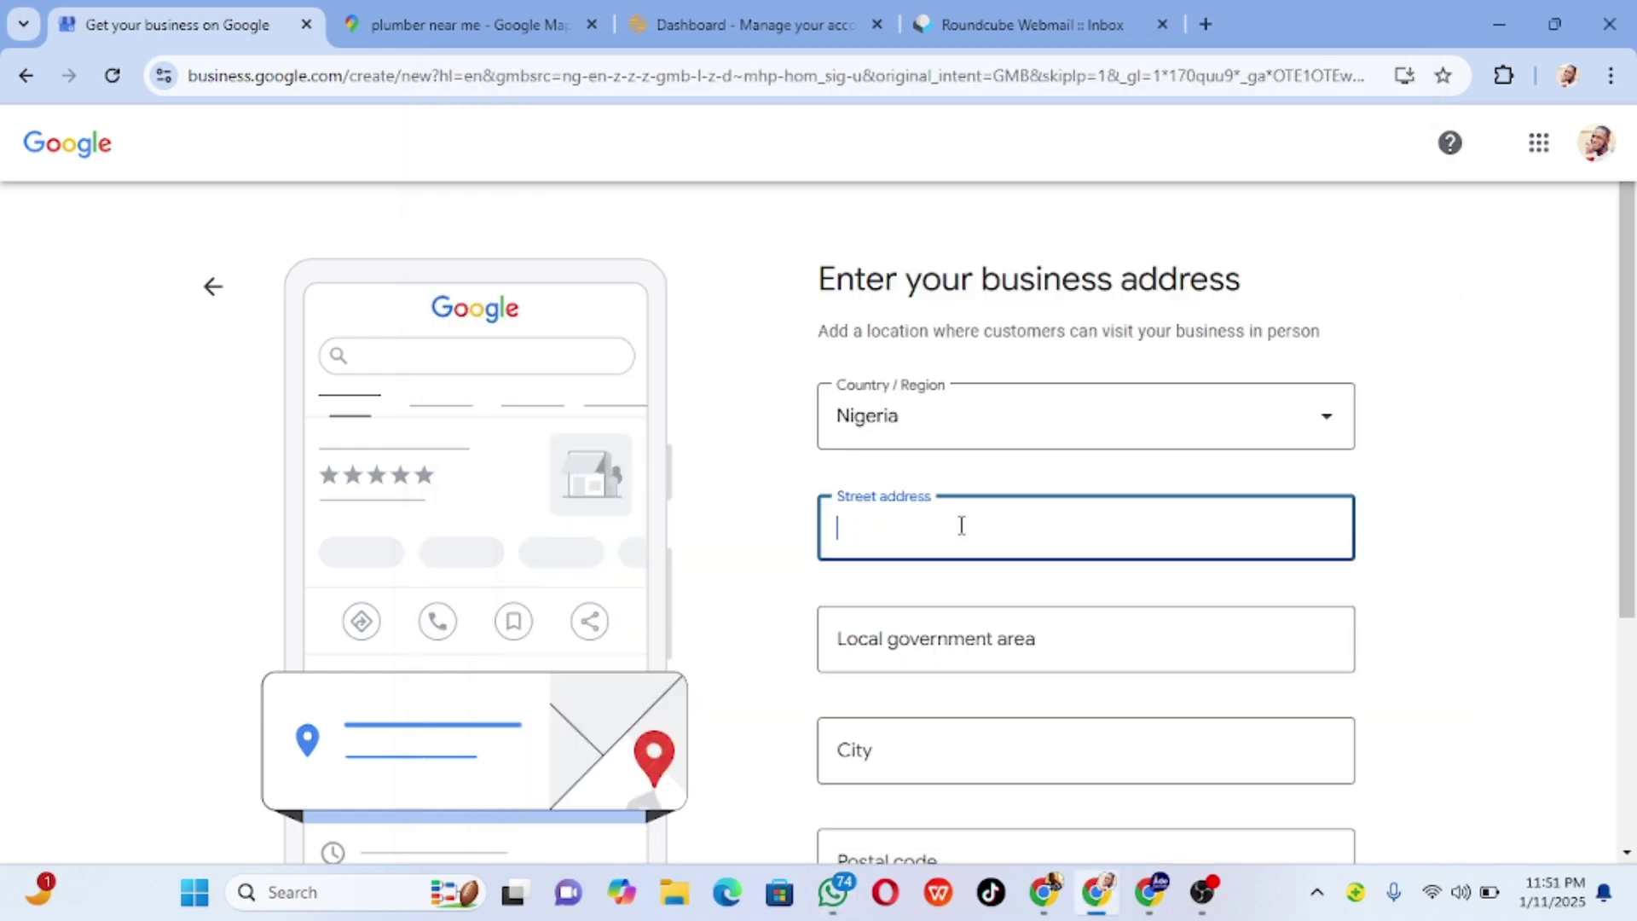
pyautogui.hotkey('ctrl', 'v')
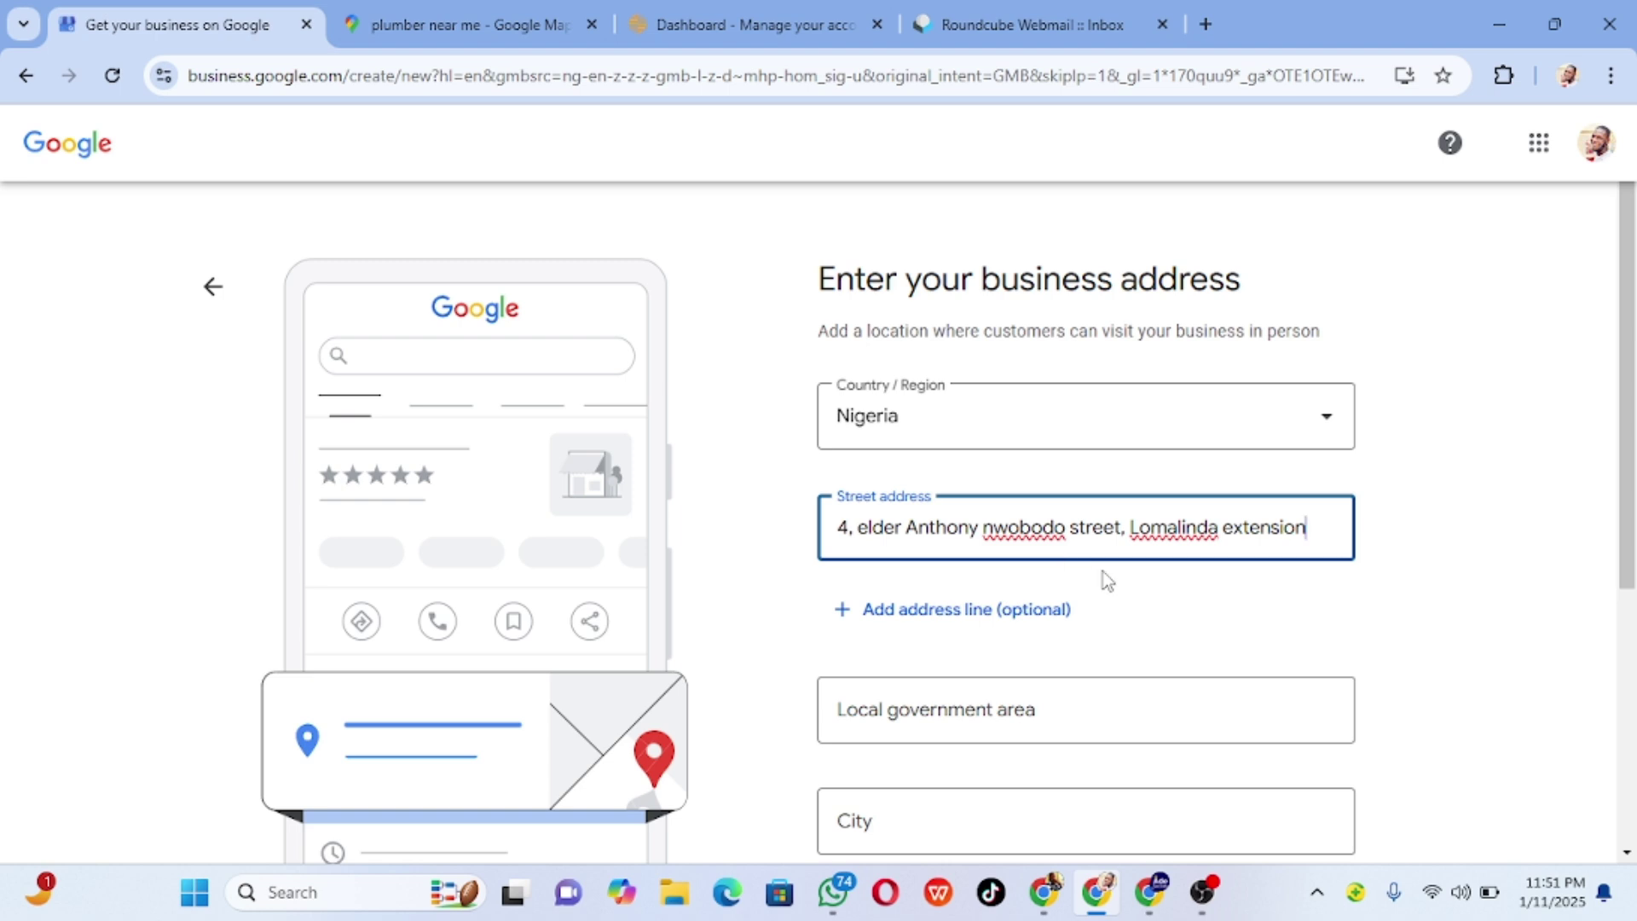
# - Attempt the local government area, then copy the neighbourhood name from the street address
pyautogui.scroll(-1, 1041, 617)
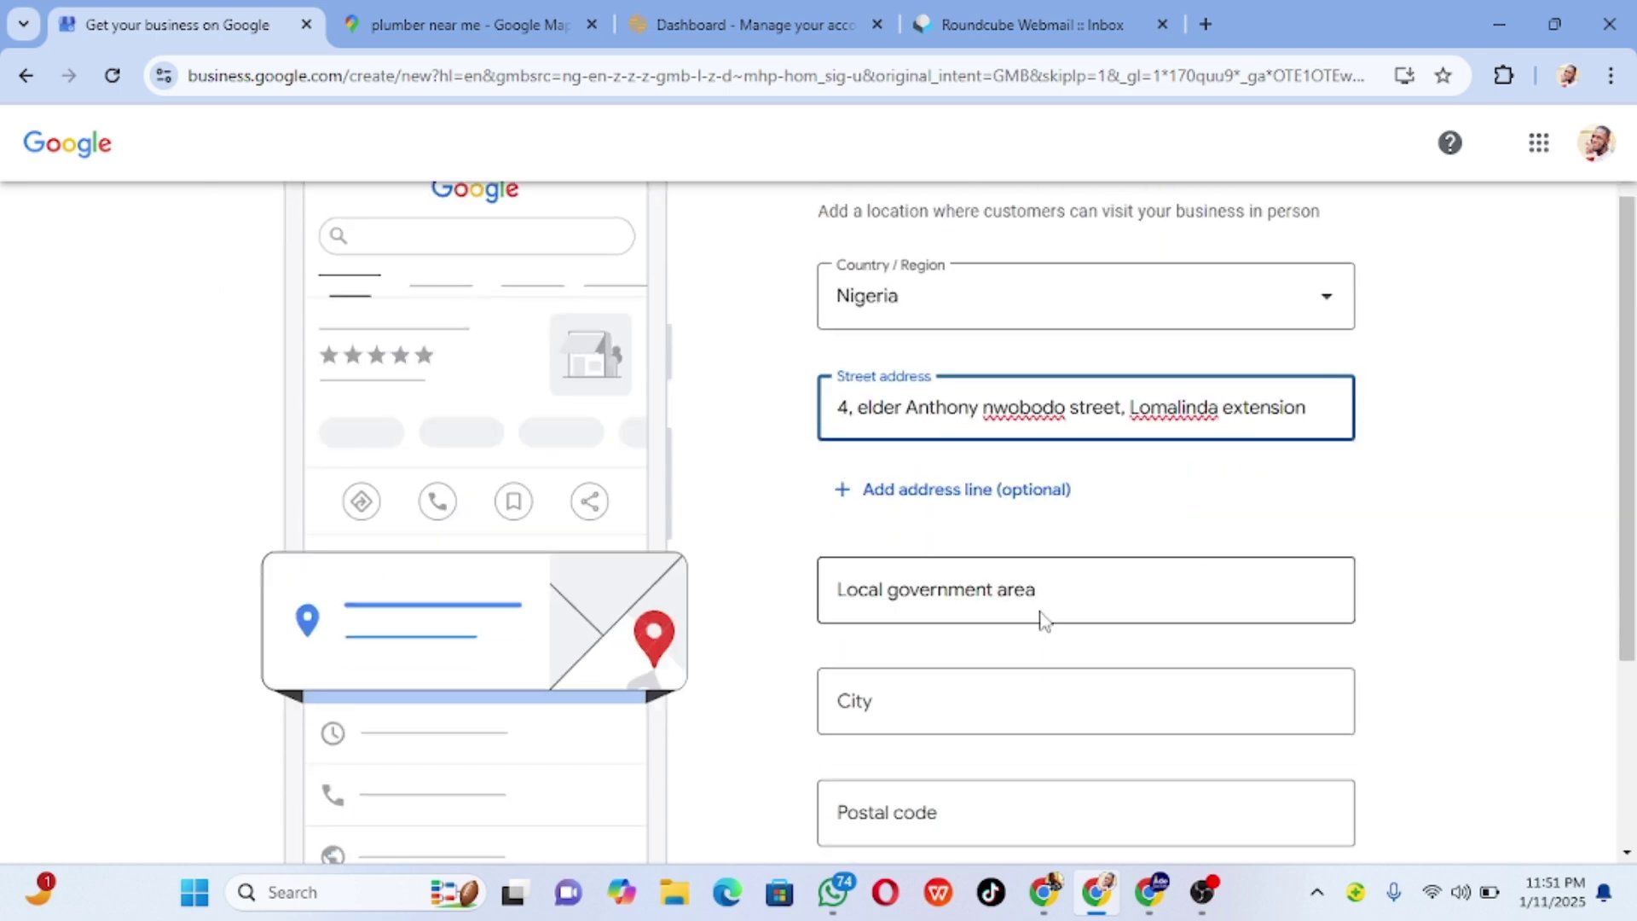
pyautogui.click(986, 592)
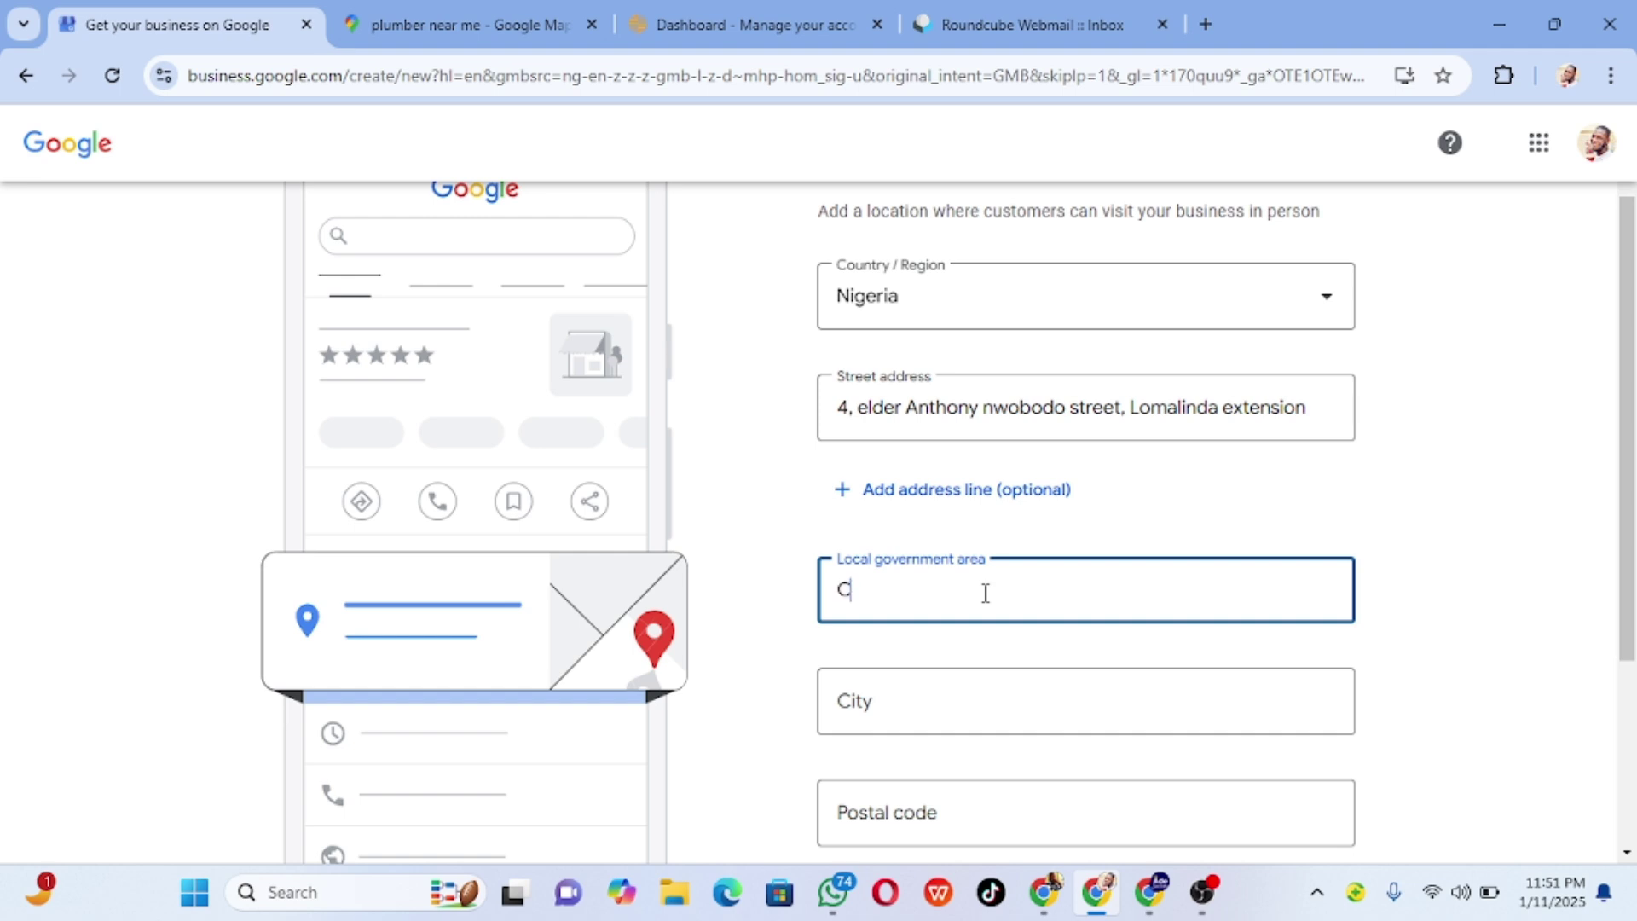
pyautogui.write('Camab')
pyautogui.press('BackSpace')
pyautogui.press('BackSpace')
pyautogui.press('BackSpace')
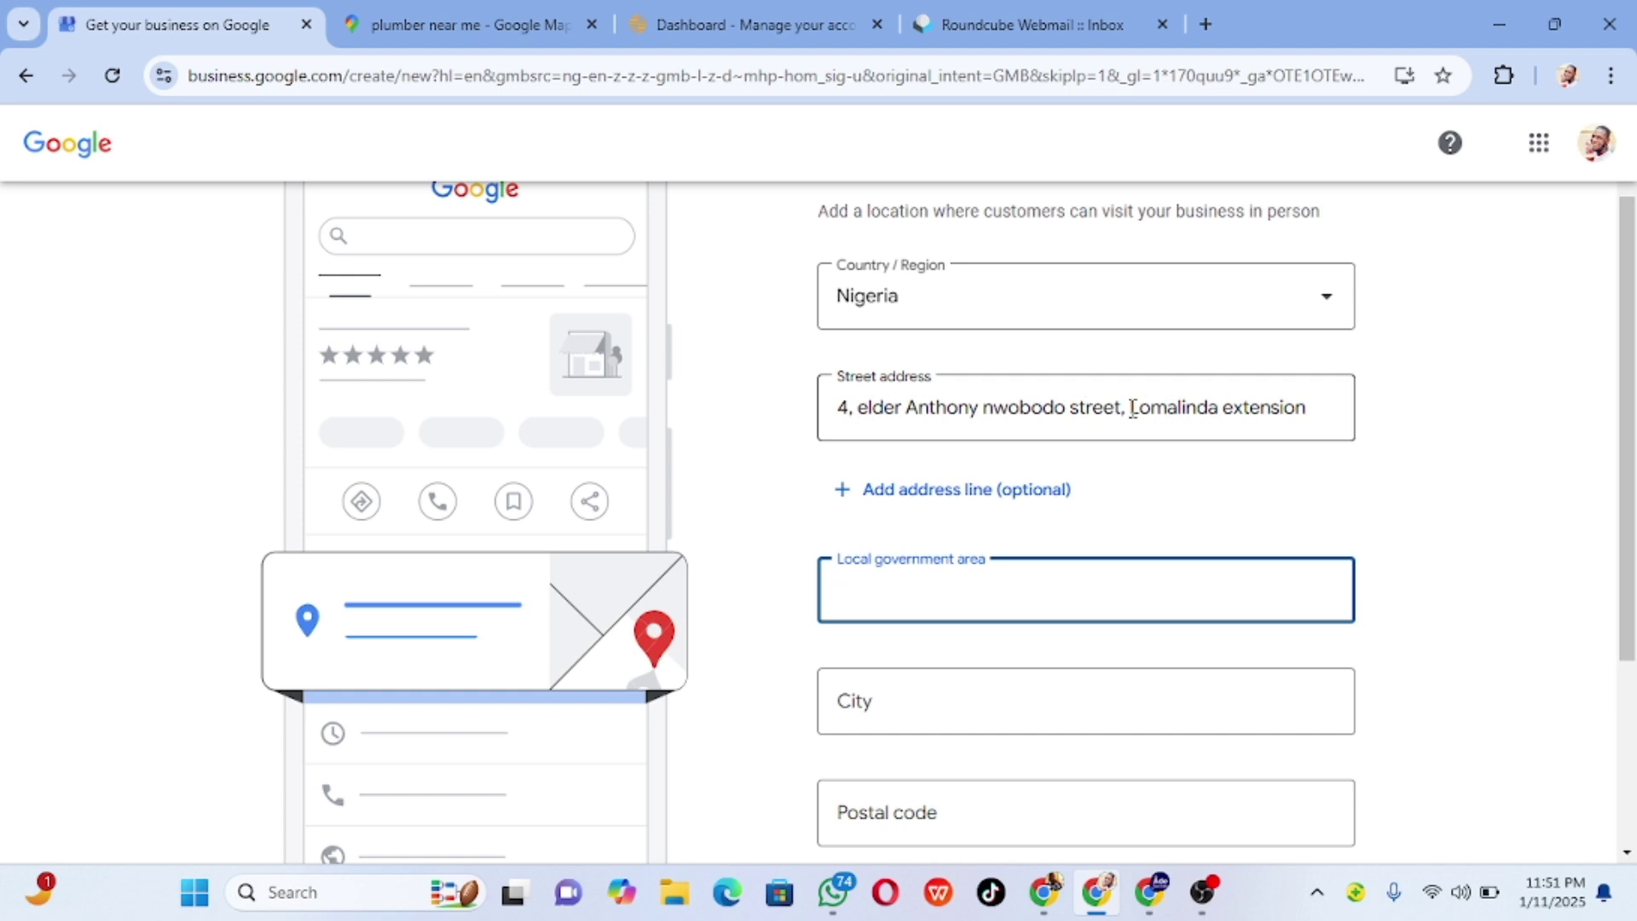
pyautogui.moveTo(1131, 409); pyautogui.dragTo(1307, 396)
pyautogui.hotkey('ctrl', 'c')
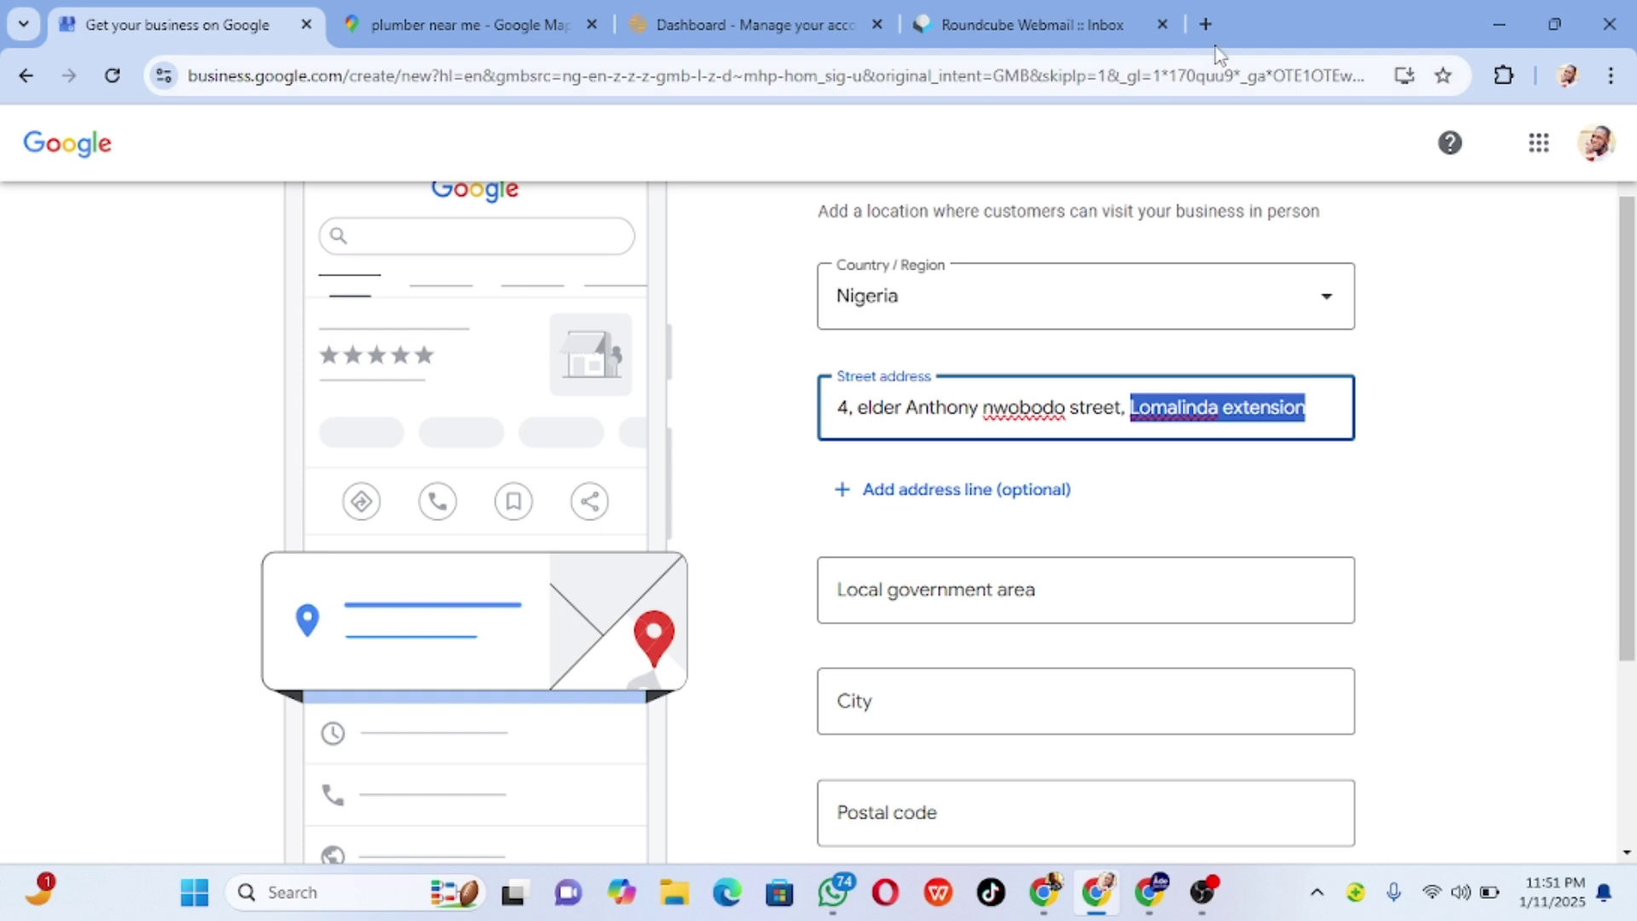
# - In a new tab, search the neighbourhood name plus 'calabar lga' and copy 'Calabar Municipal'
pyautogui.click(1207, 25)
pyautogui.click(968, 76)
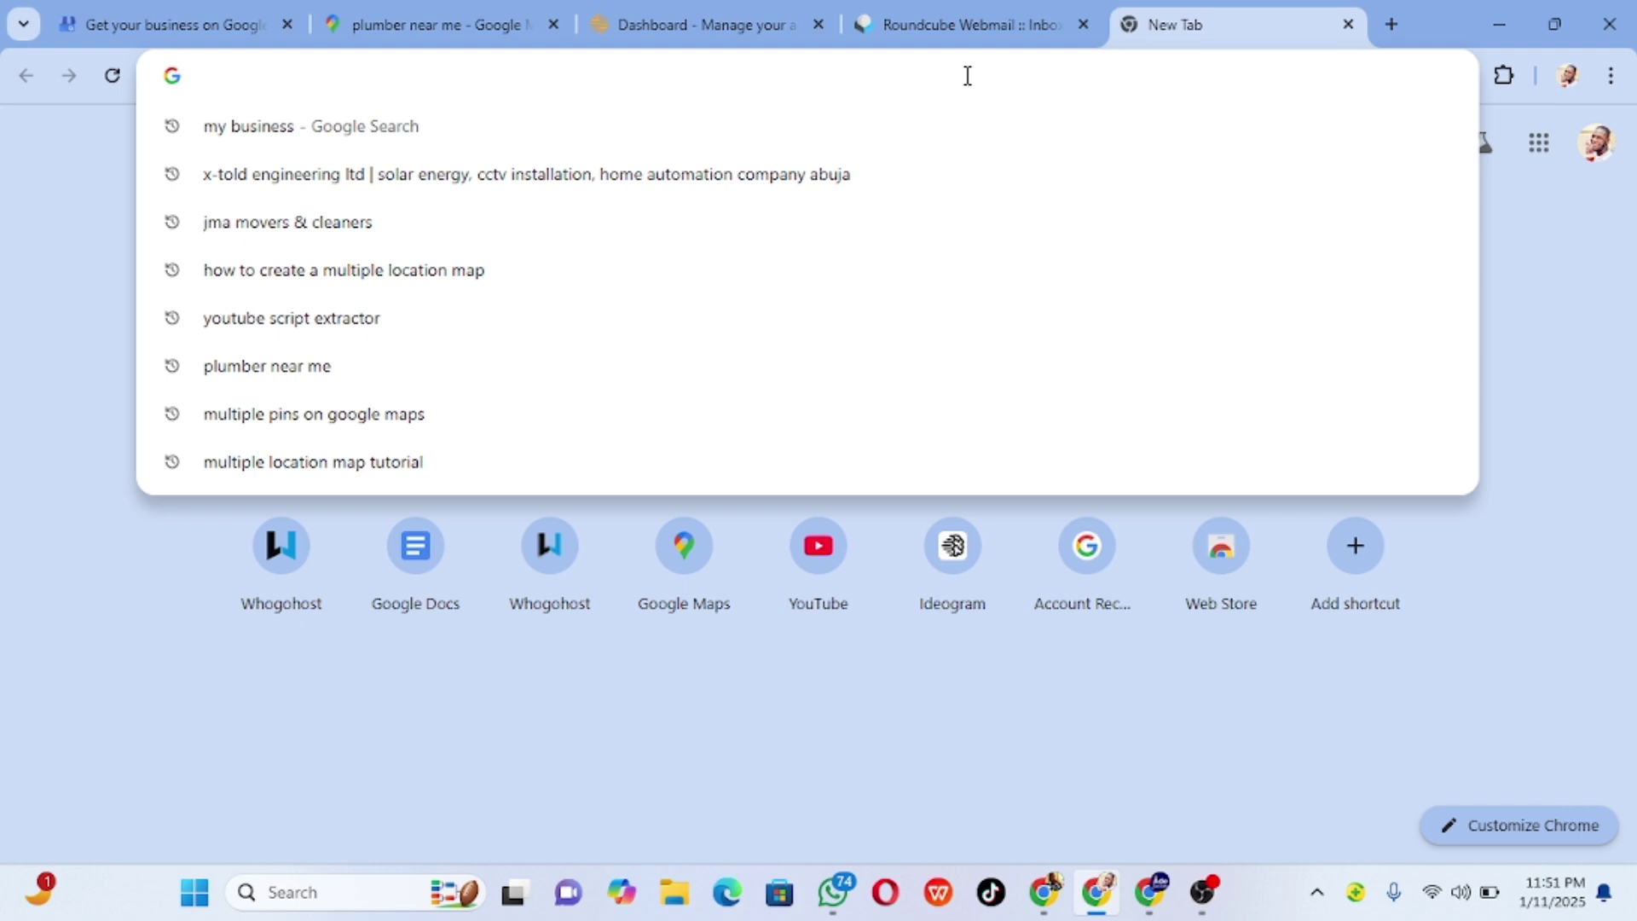
pyautogui.hotkey('ctrl', 'v')
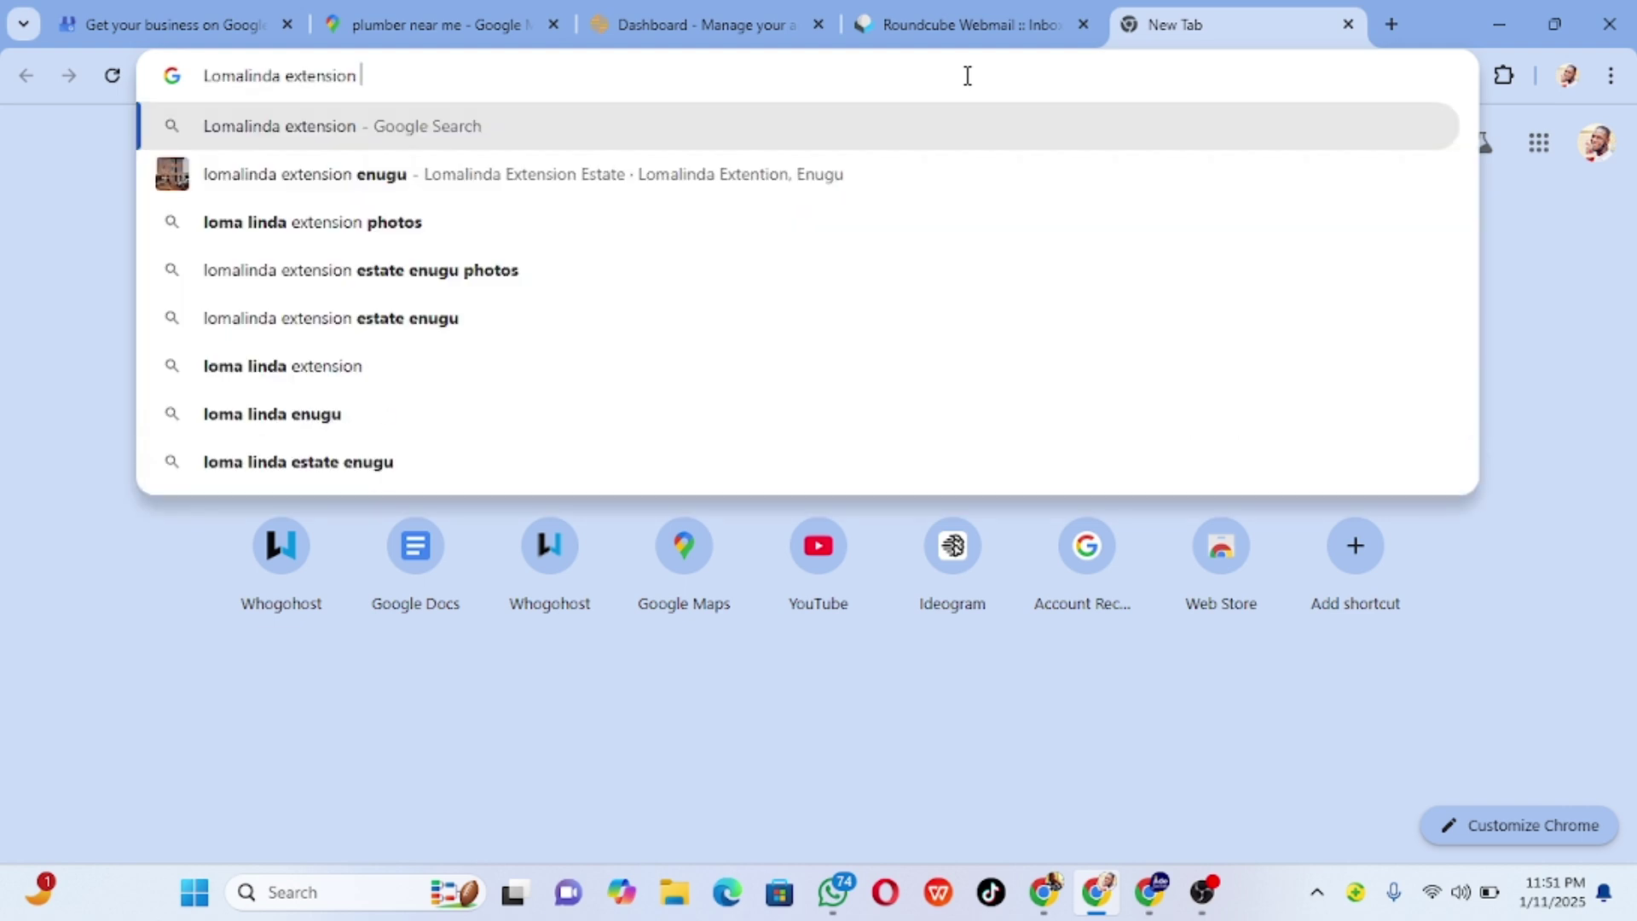
pyautogui.write('calabar ')
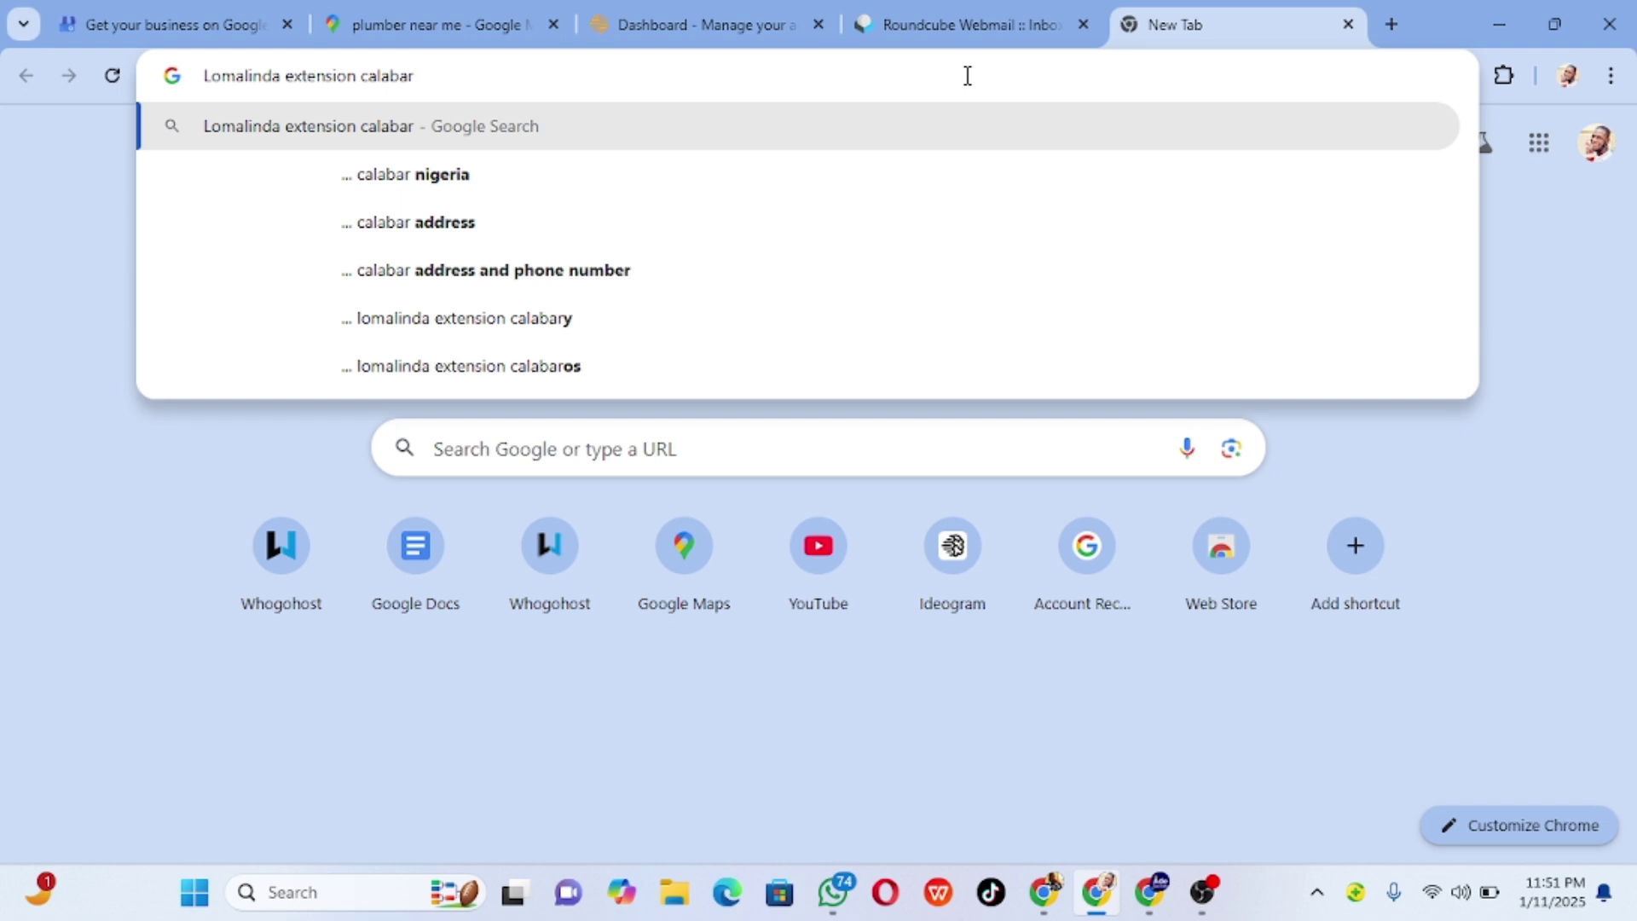
pyautogui.write('lga')
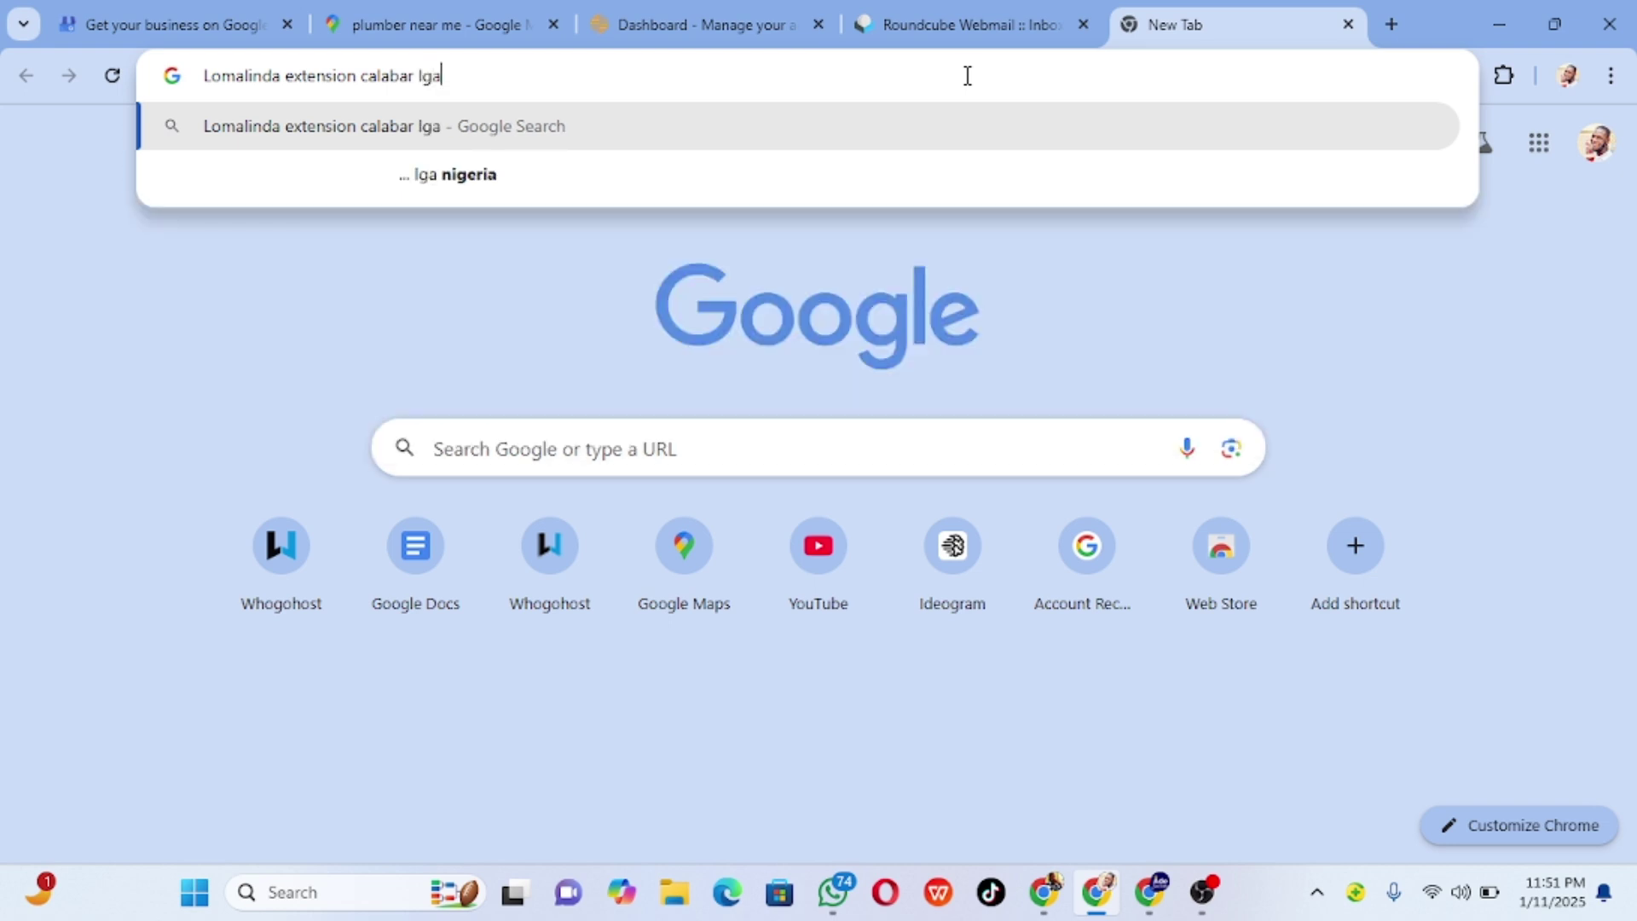
pyautogui.press('Return')
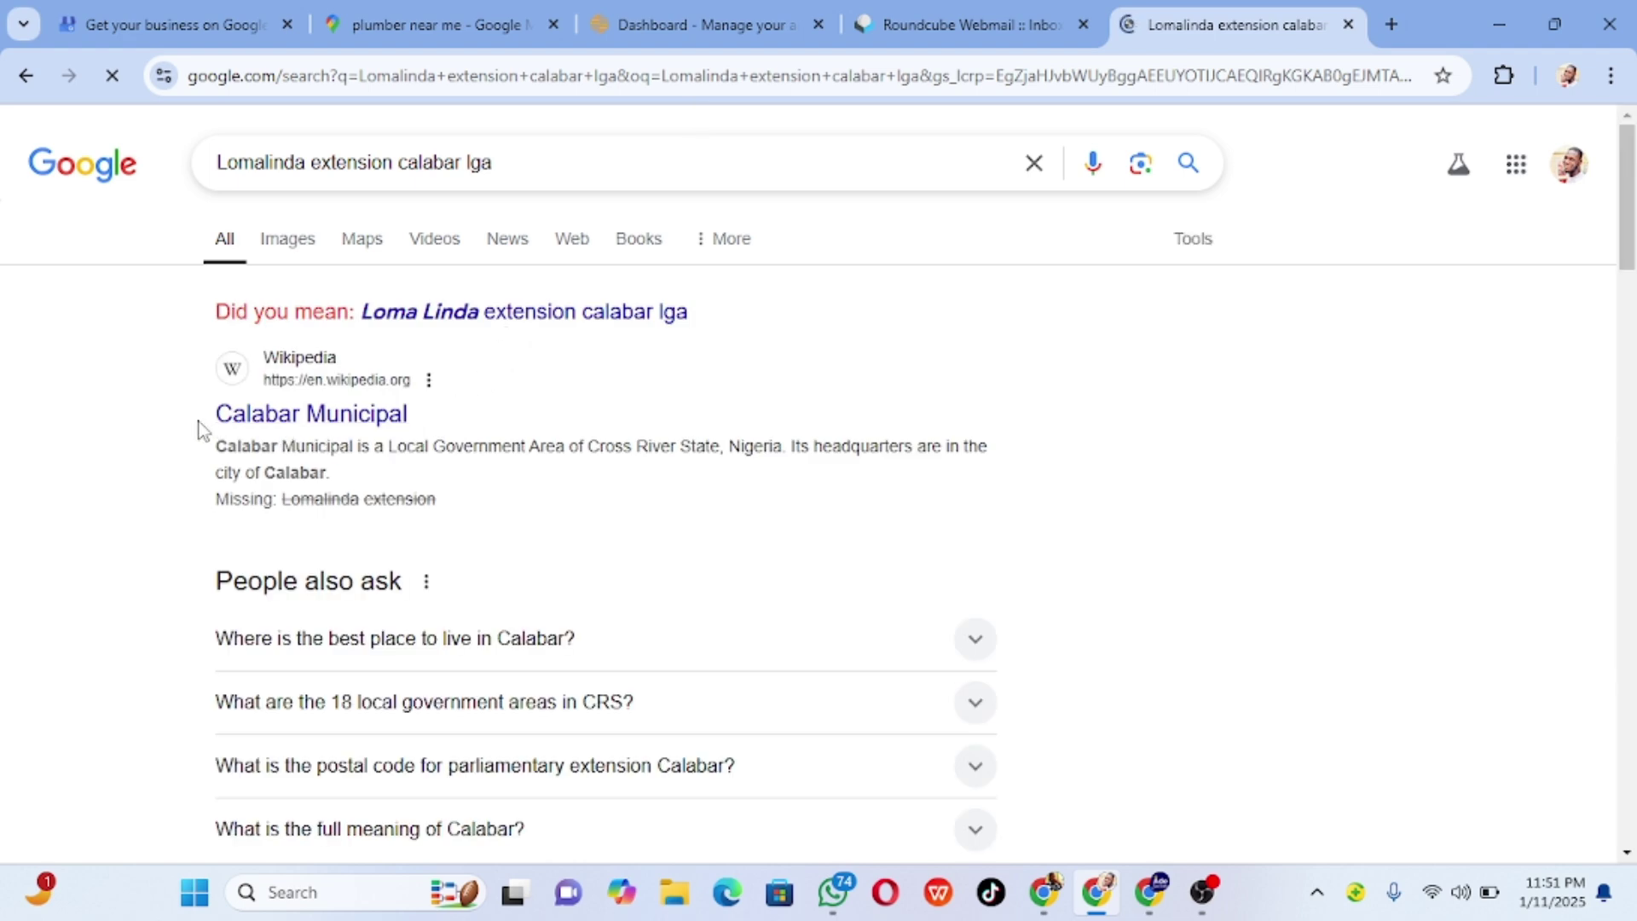
pyautogui.moveTo(201, 431); pyautogui.dragTo(402, 419)
pyautogui.hotkey('ctrl', 'c')
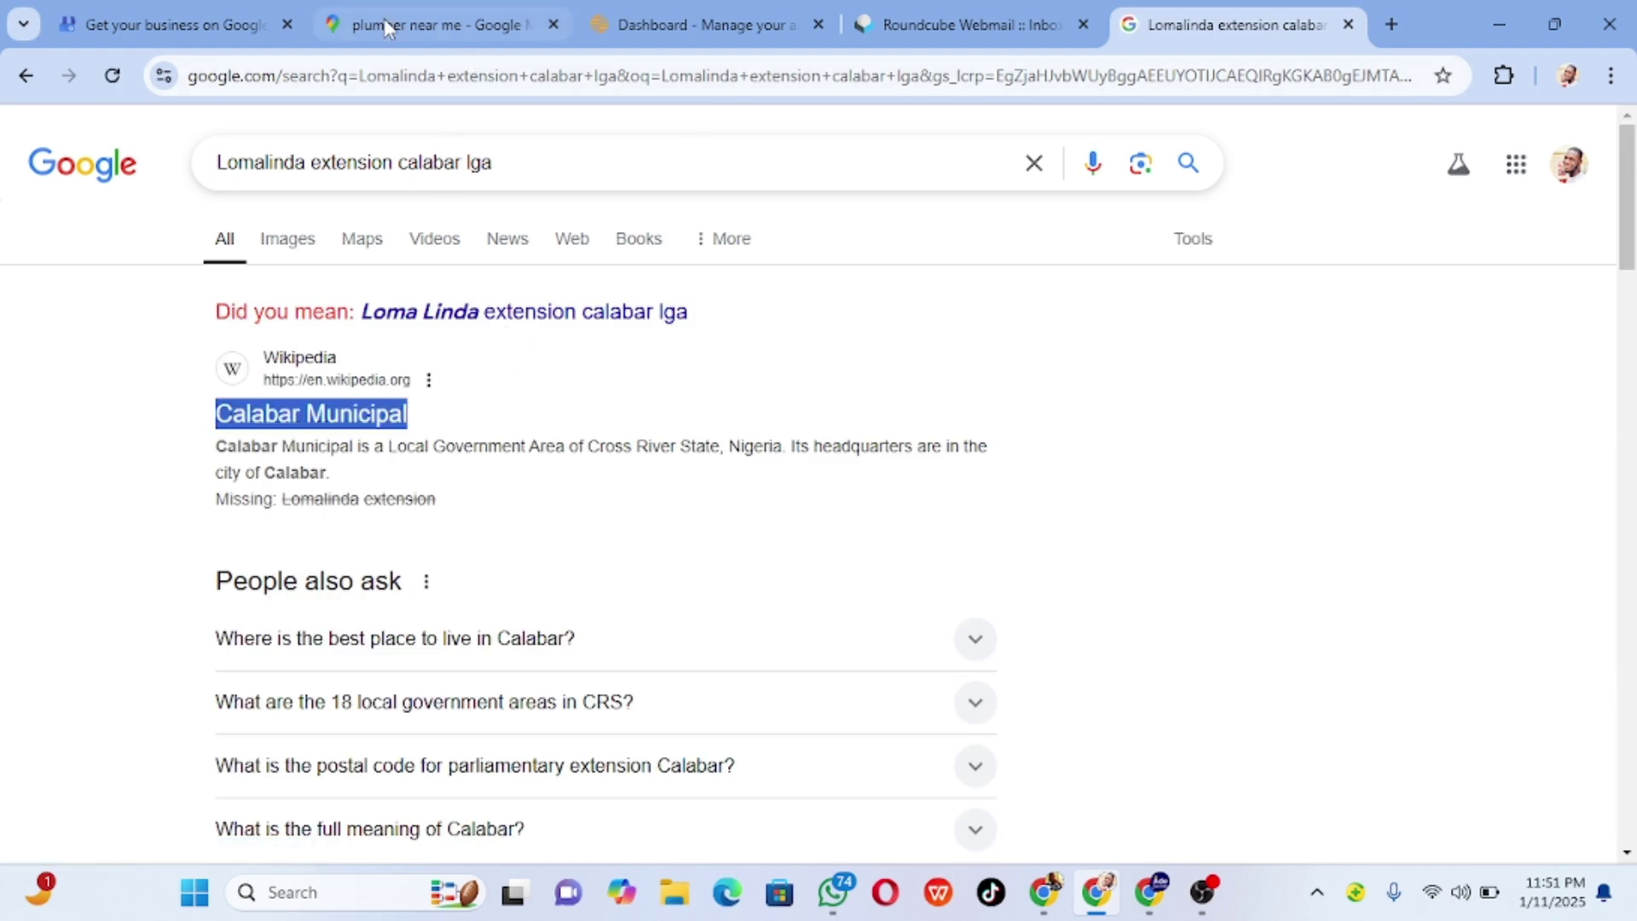
# - Enter 'Calabar Municipal' as the local government area and 'Calabar' as the city
pyautogui.click(186, 22)
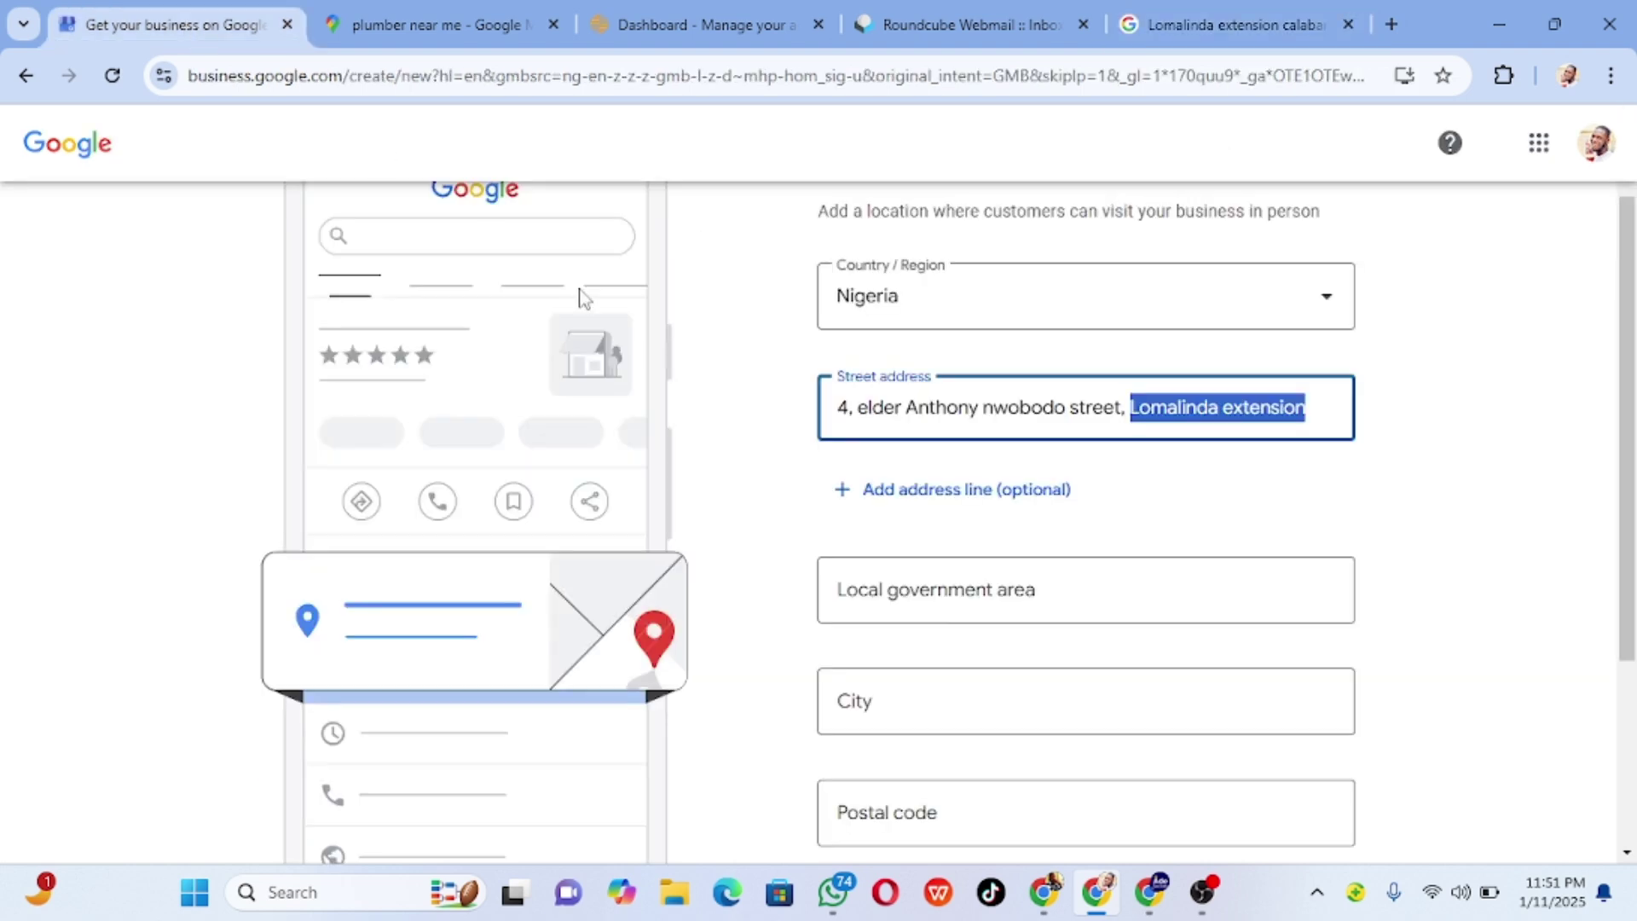
pyautogui.click(946, 586)
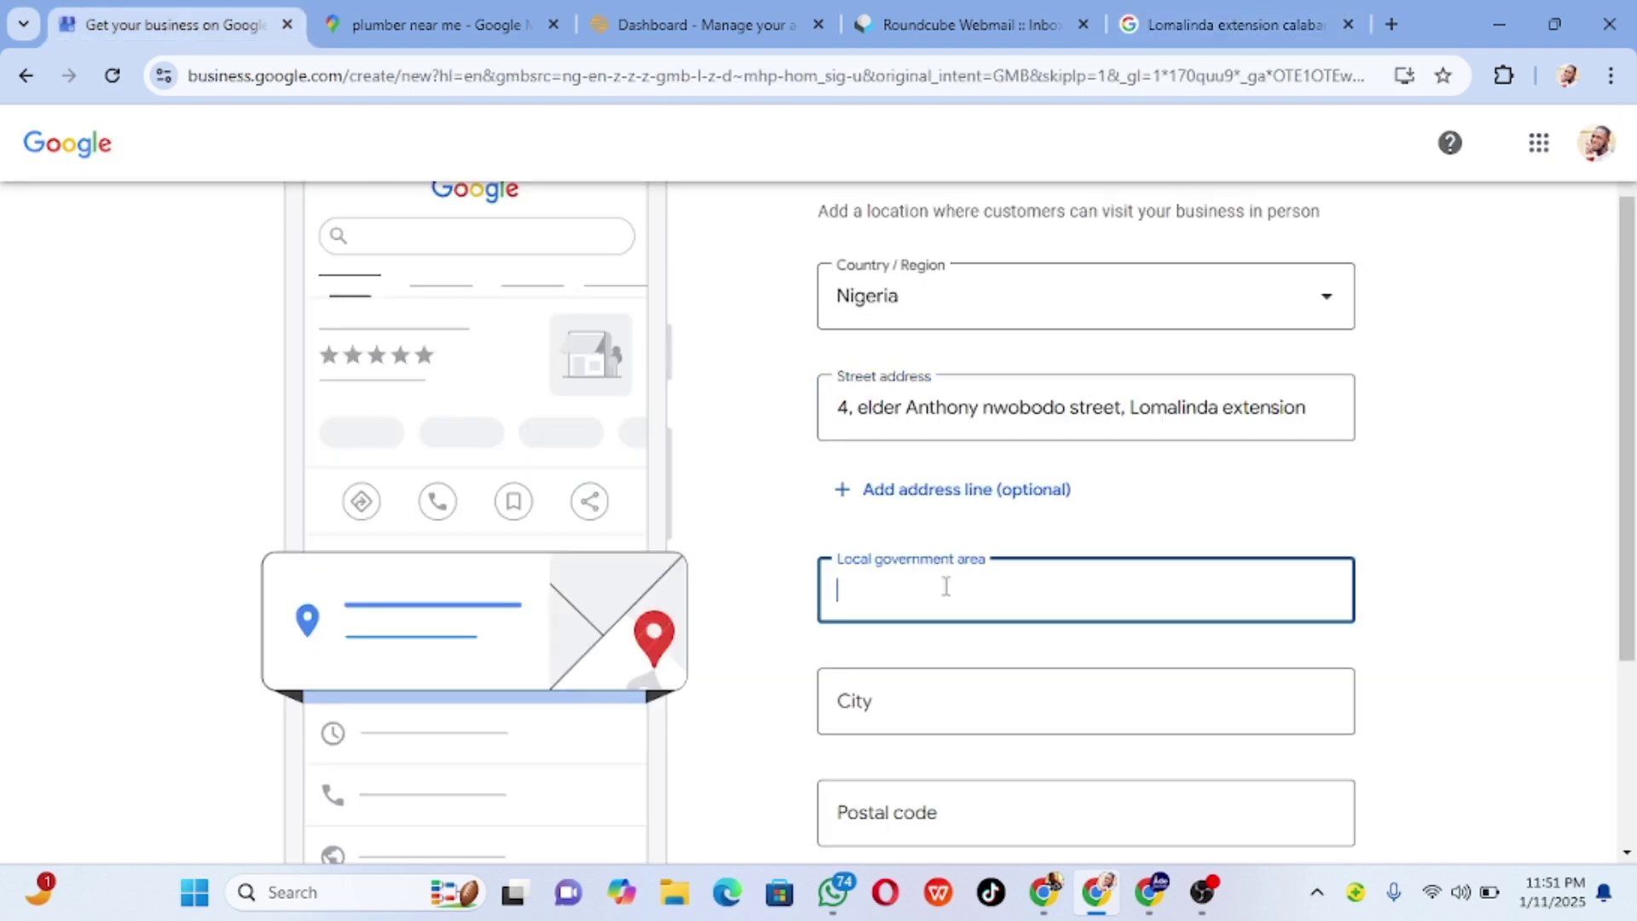
pyautogui.hotkey('ctrl', 'v')
pyautogui.click(771, 574)
pyautogui.scroll(-1, 957, 657)
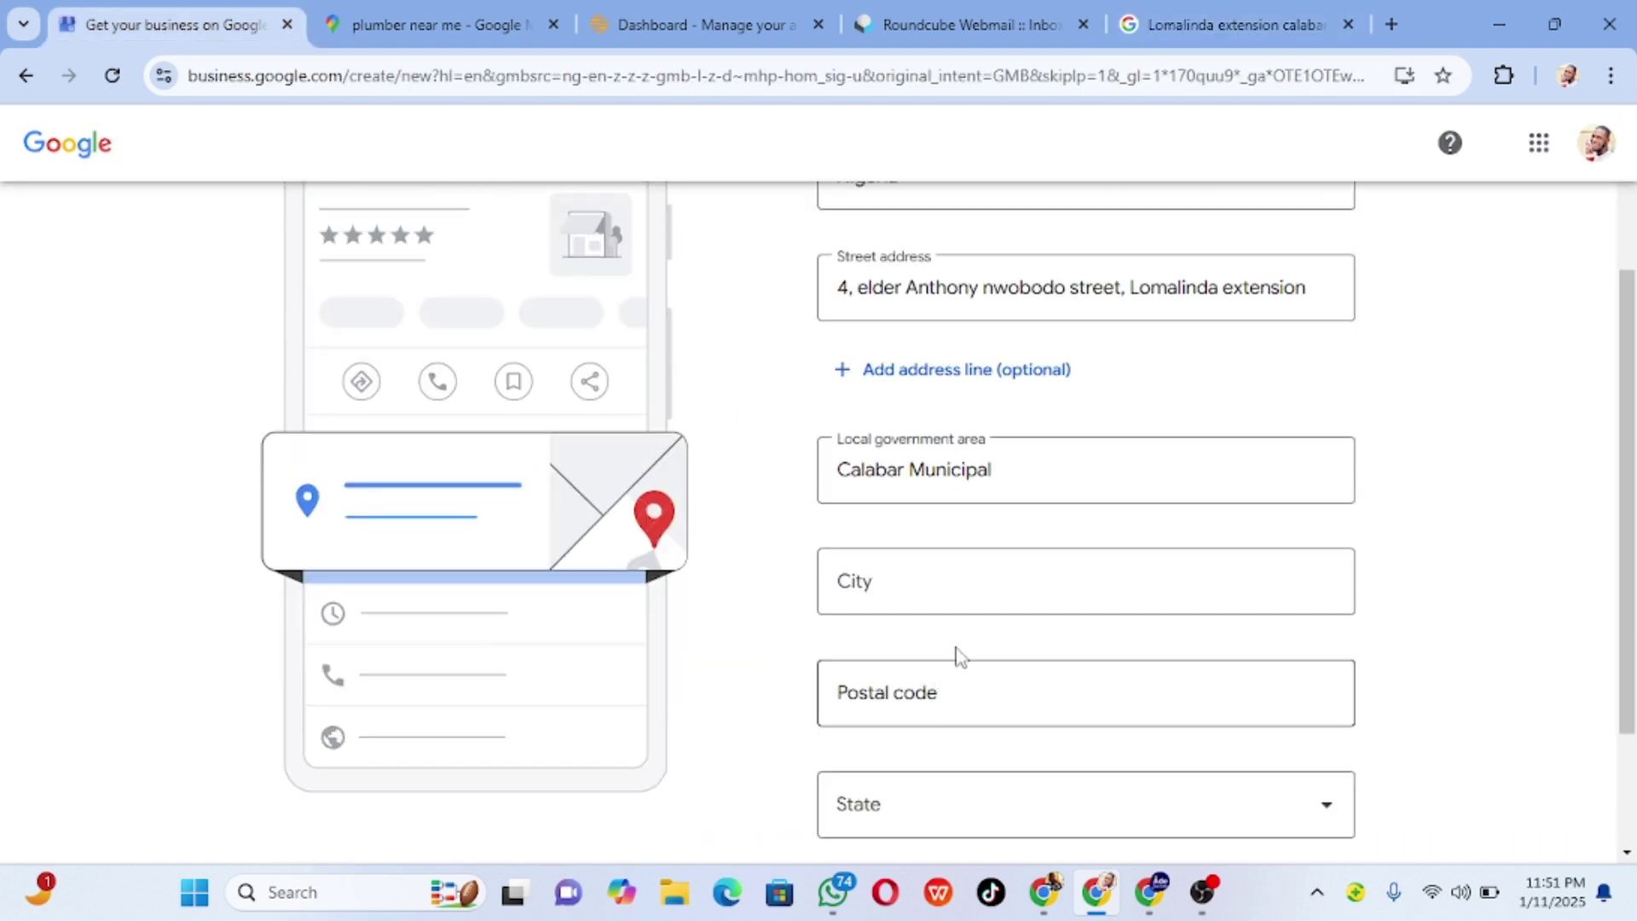
pyautogui.click(953, 586)
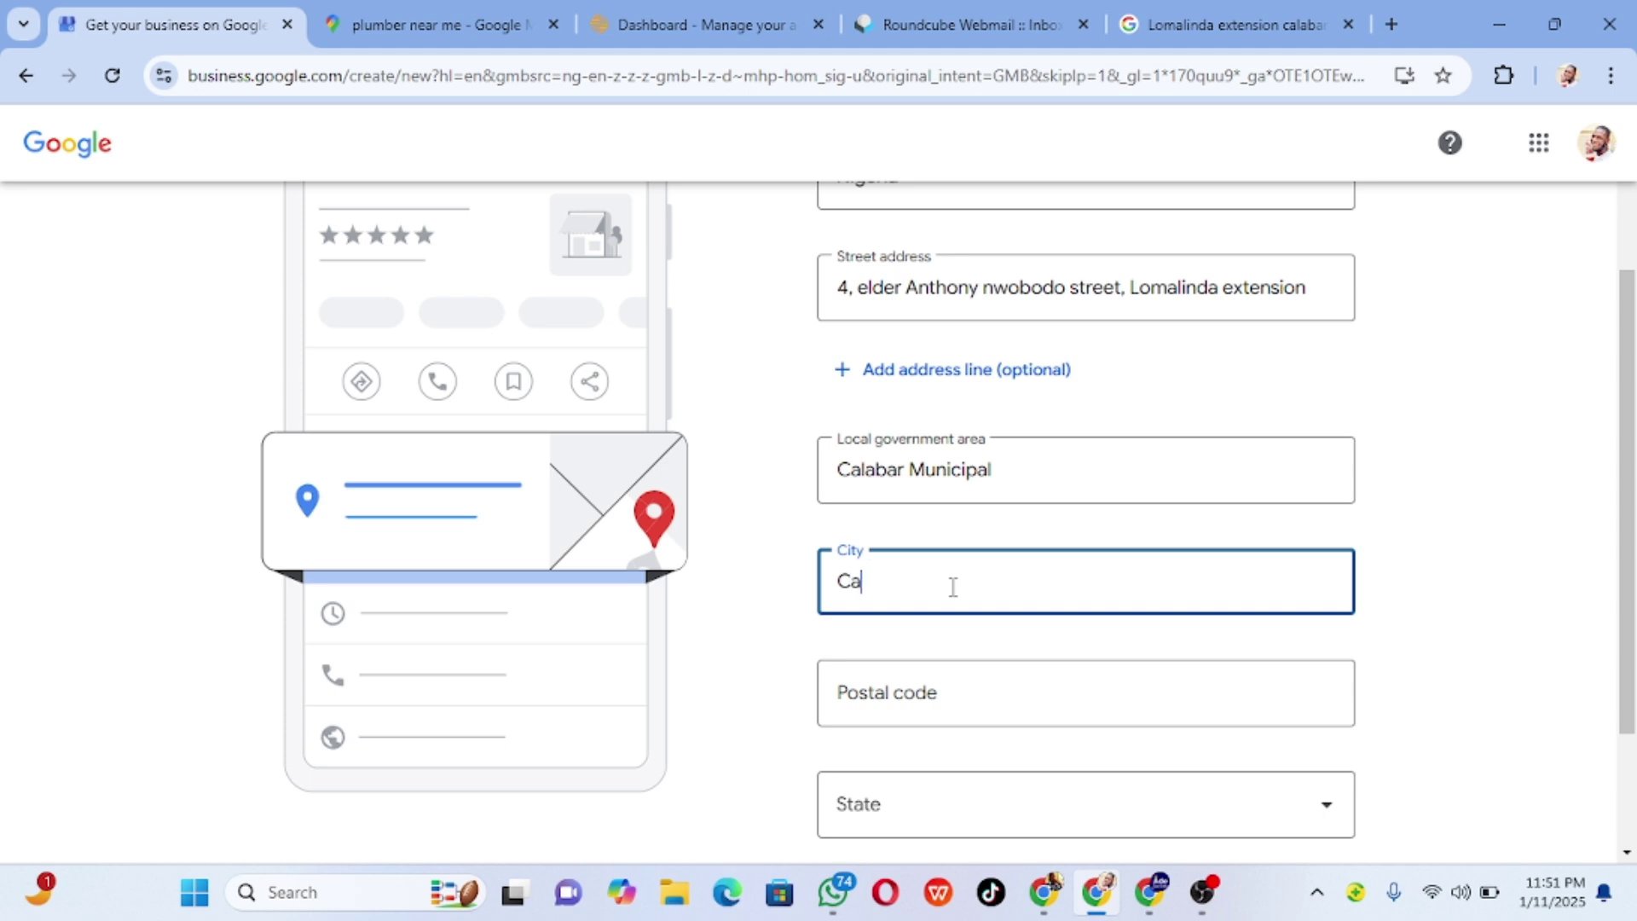
pyautogui.write('Calabar')
# - Search 'calabar municipal postal code', copy the postcode 540001, and return to the address form
pyautogui.click(1151, 32)
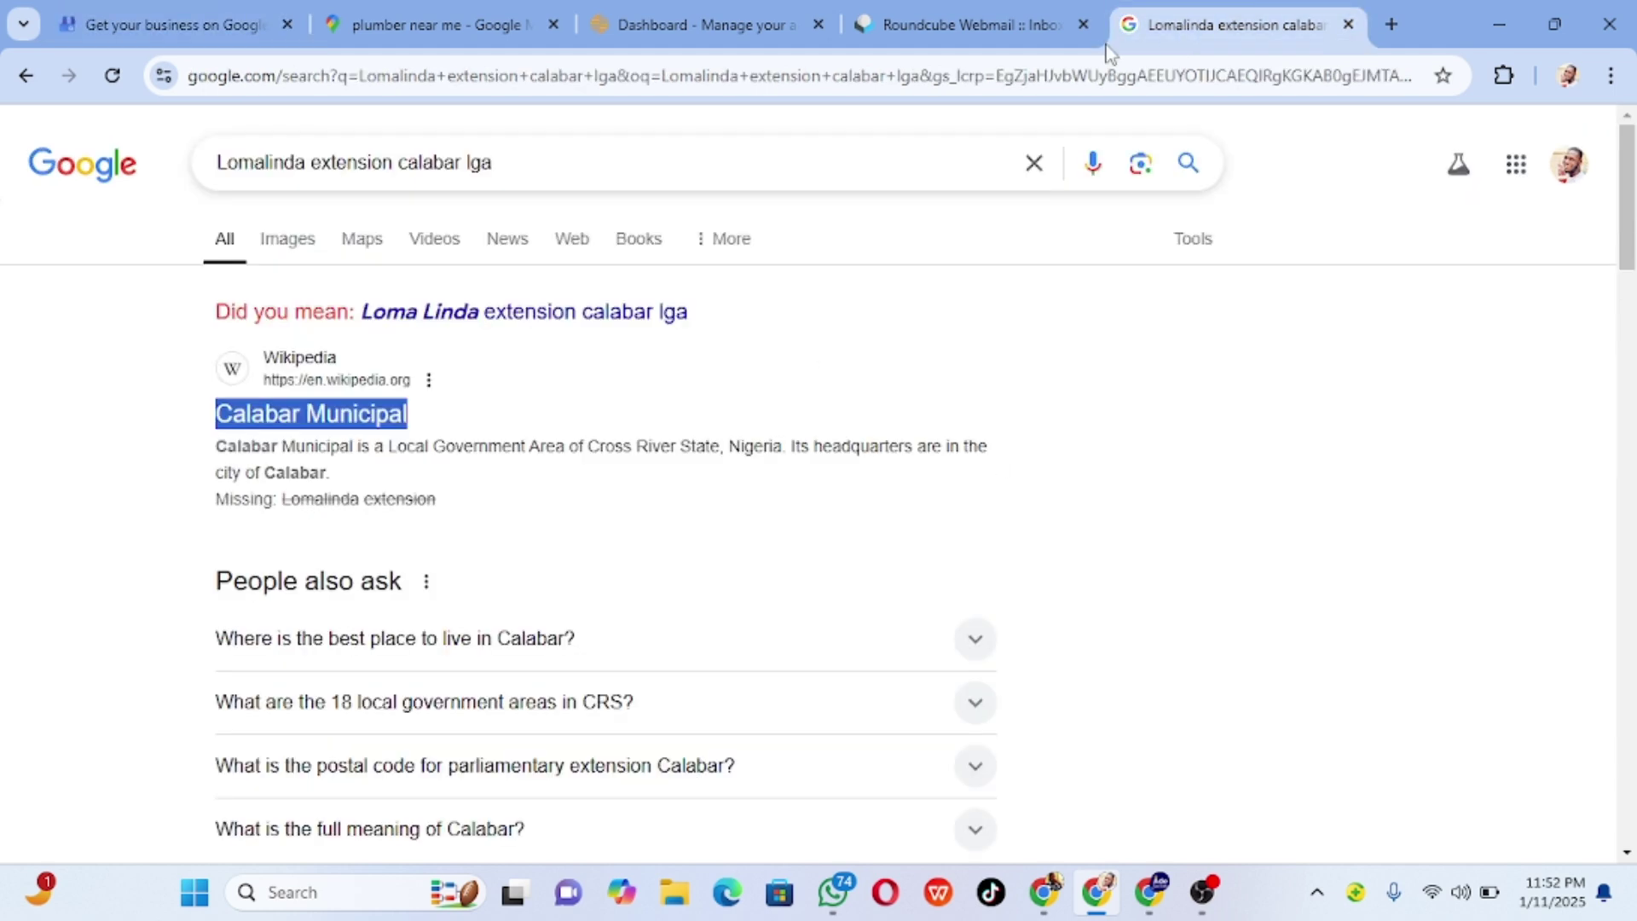
pyautogui.click(535, 164)
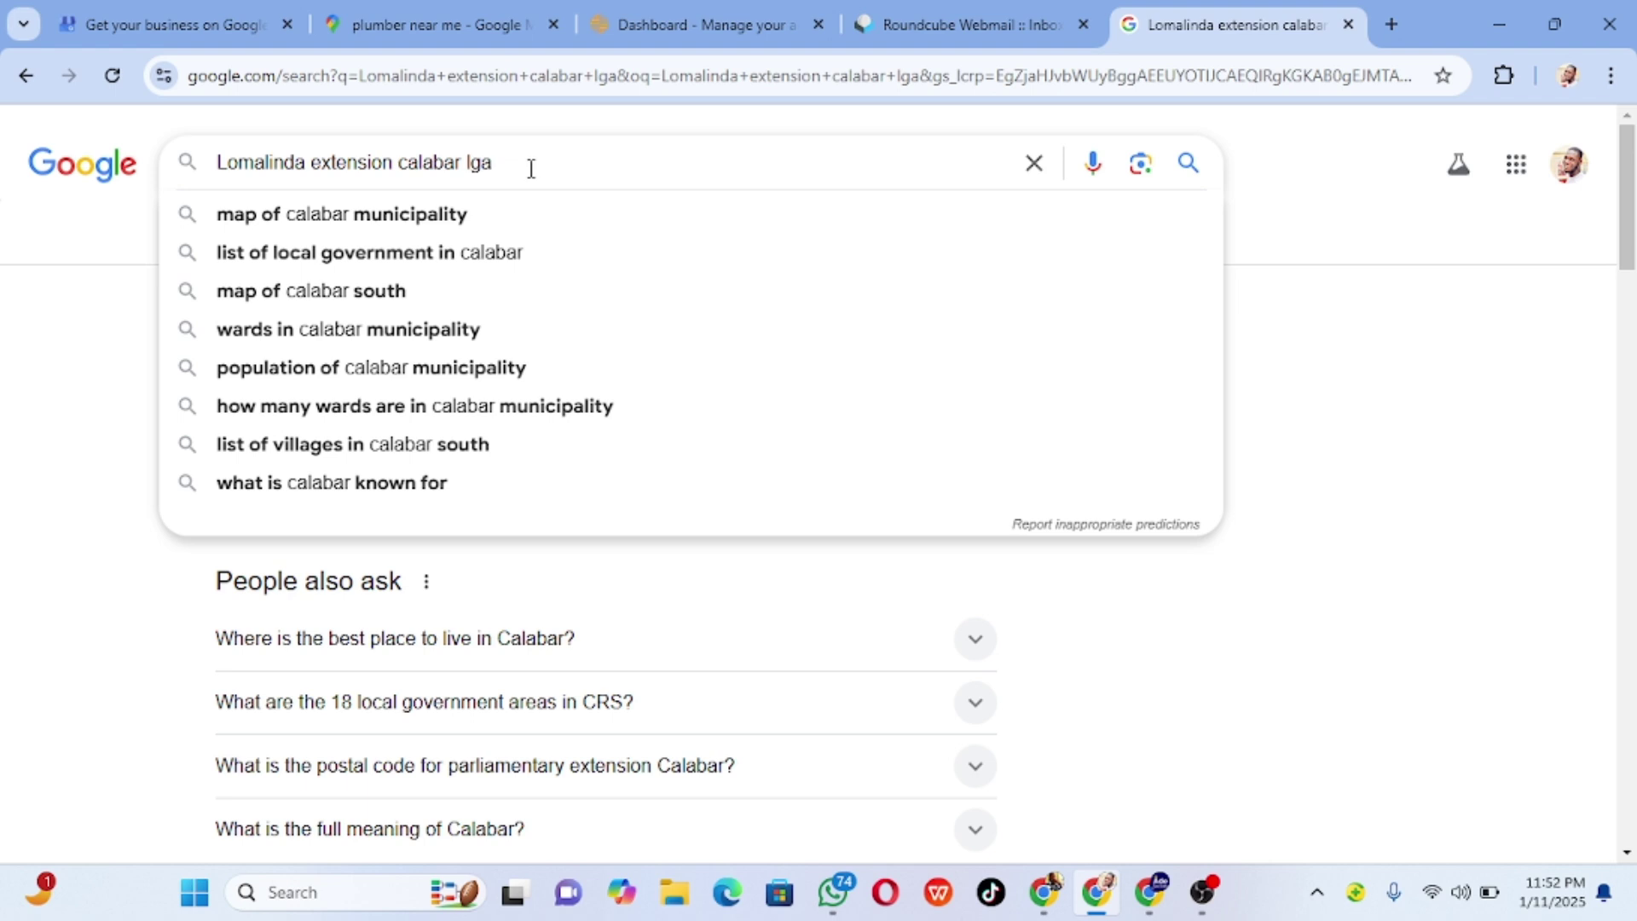
pyautogui.press('BackSpace')
pyautogui.press('BackSpace')
pyautogui.press('BackSpace')
pyautogui.press('BackSpace')
pyautogui.press('BackSpace')
pyautogui.press('BackSpace')
pyautogui.press('BackSpace')
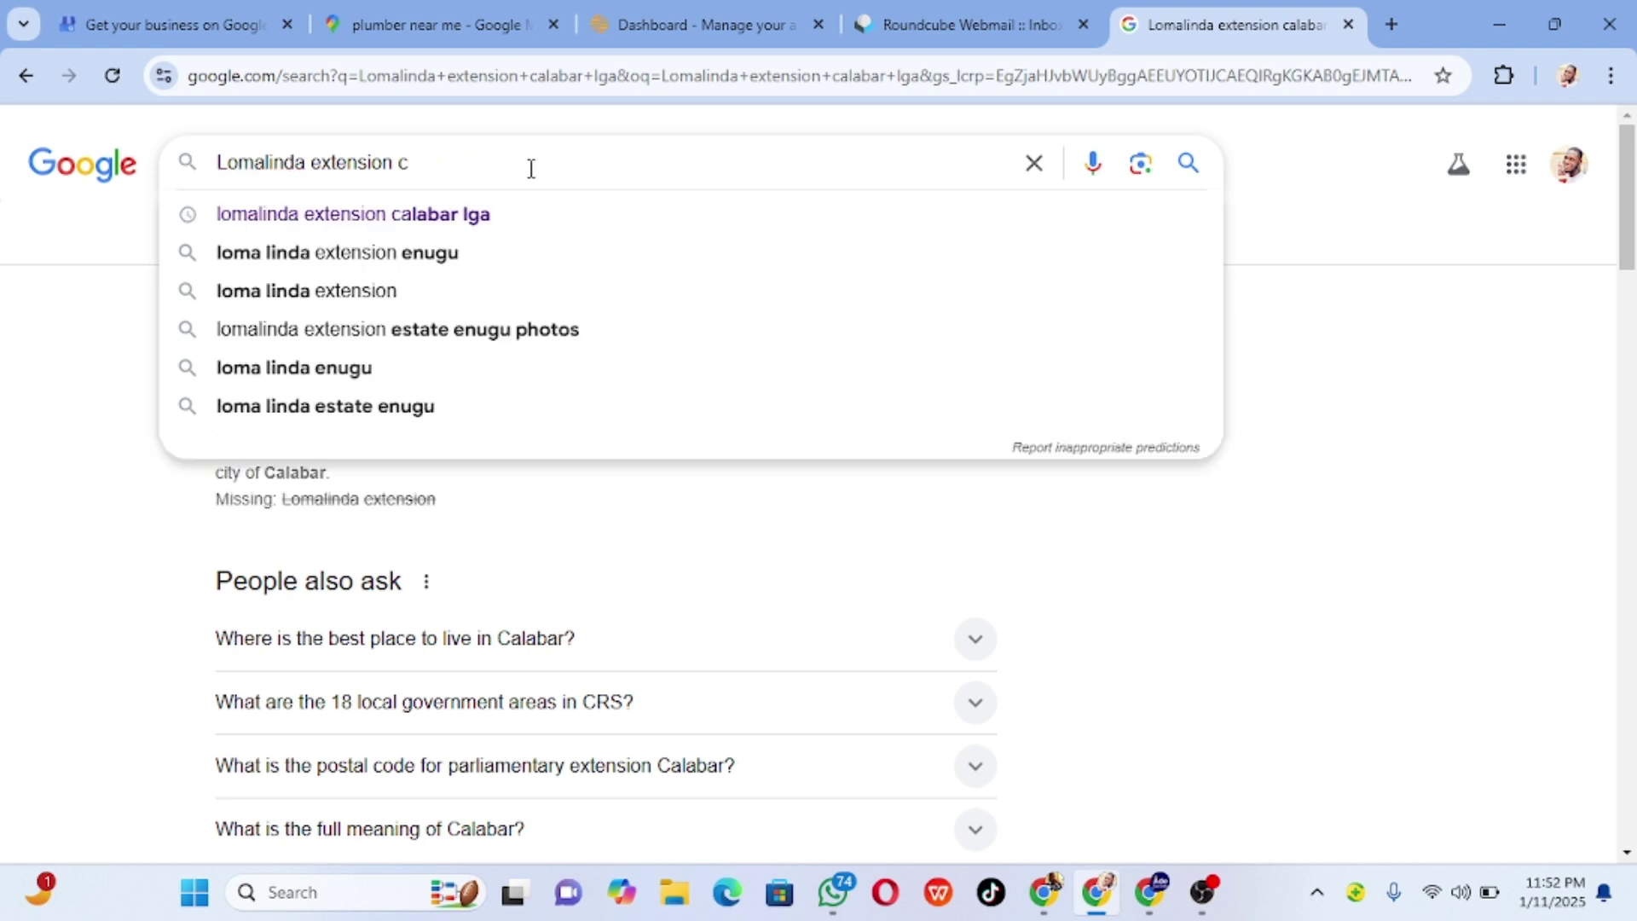
pyautogui.moveTo(525, 174); pyautogui.dragTo(164, 157)
pyautogui.write('Calabar Municipal')
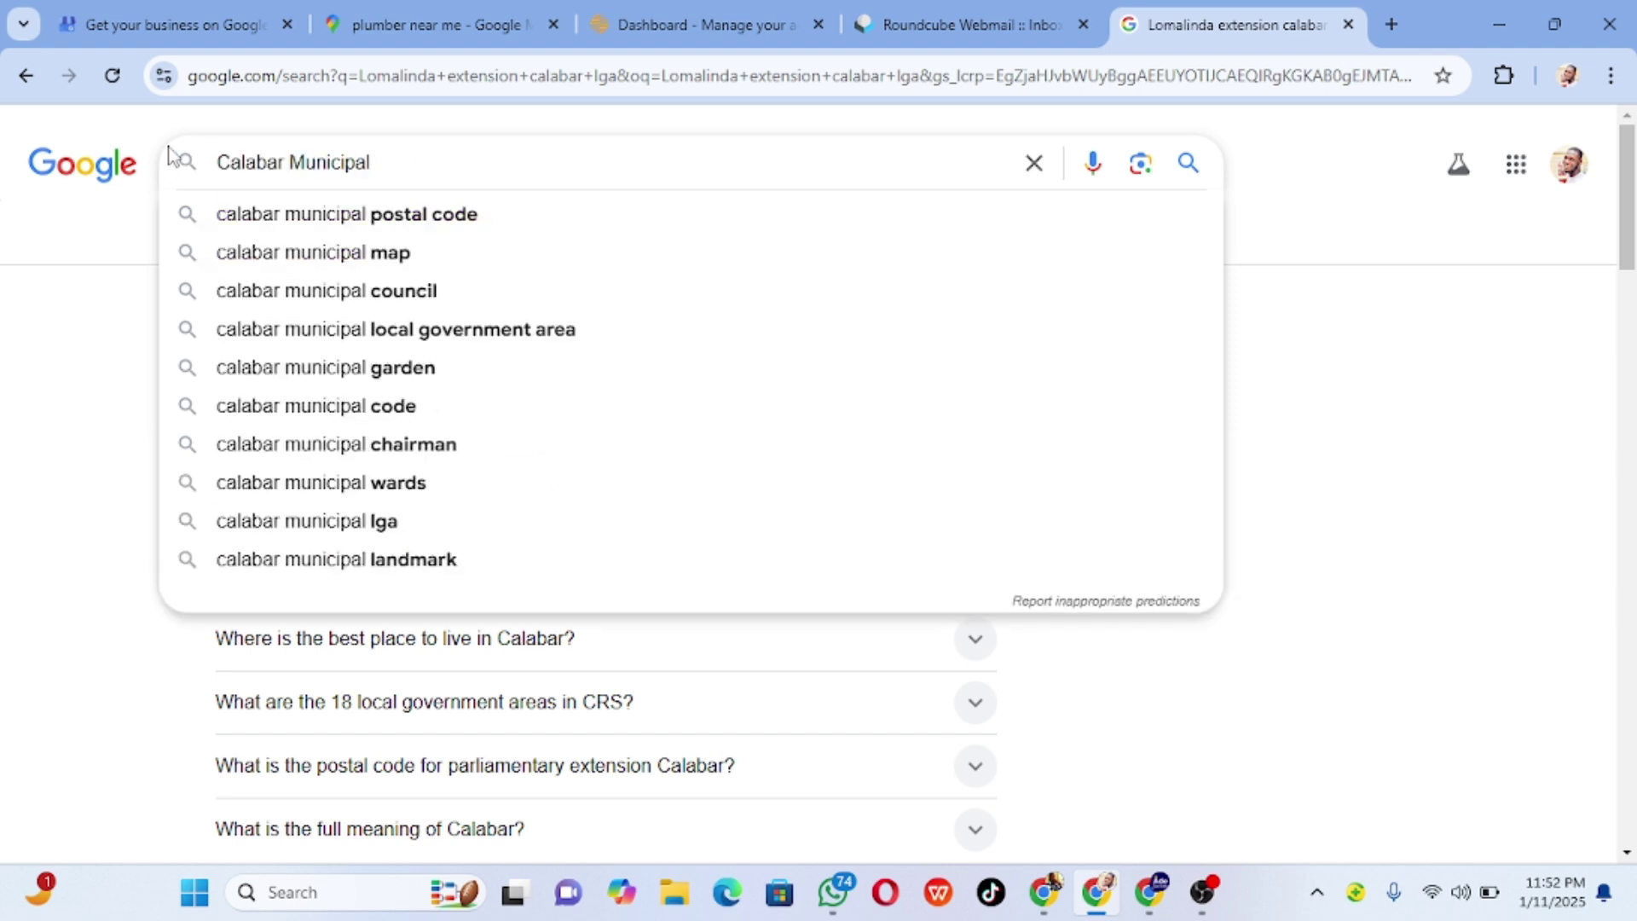
pyautogui.click(359, 214)
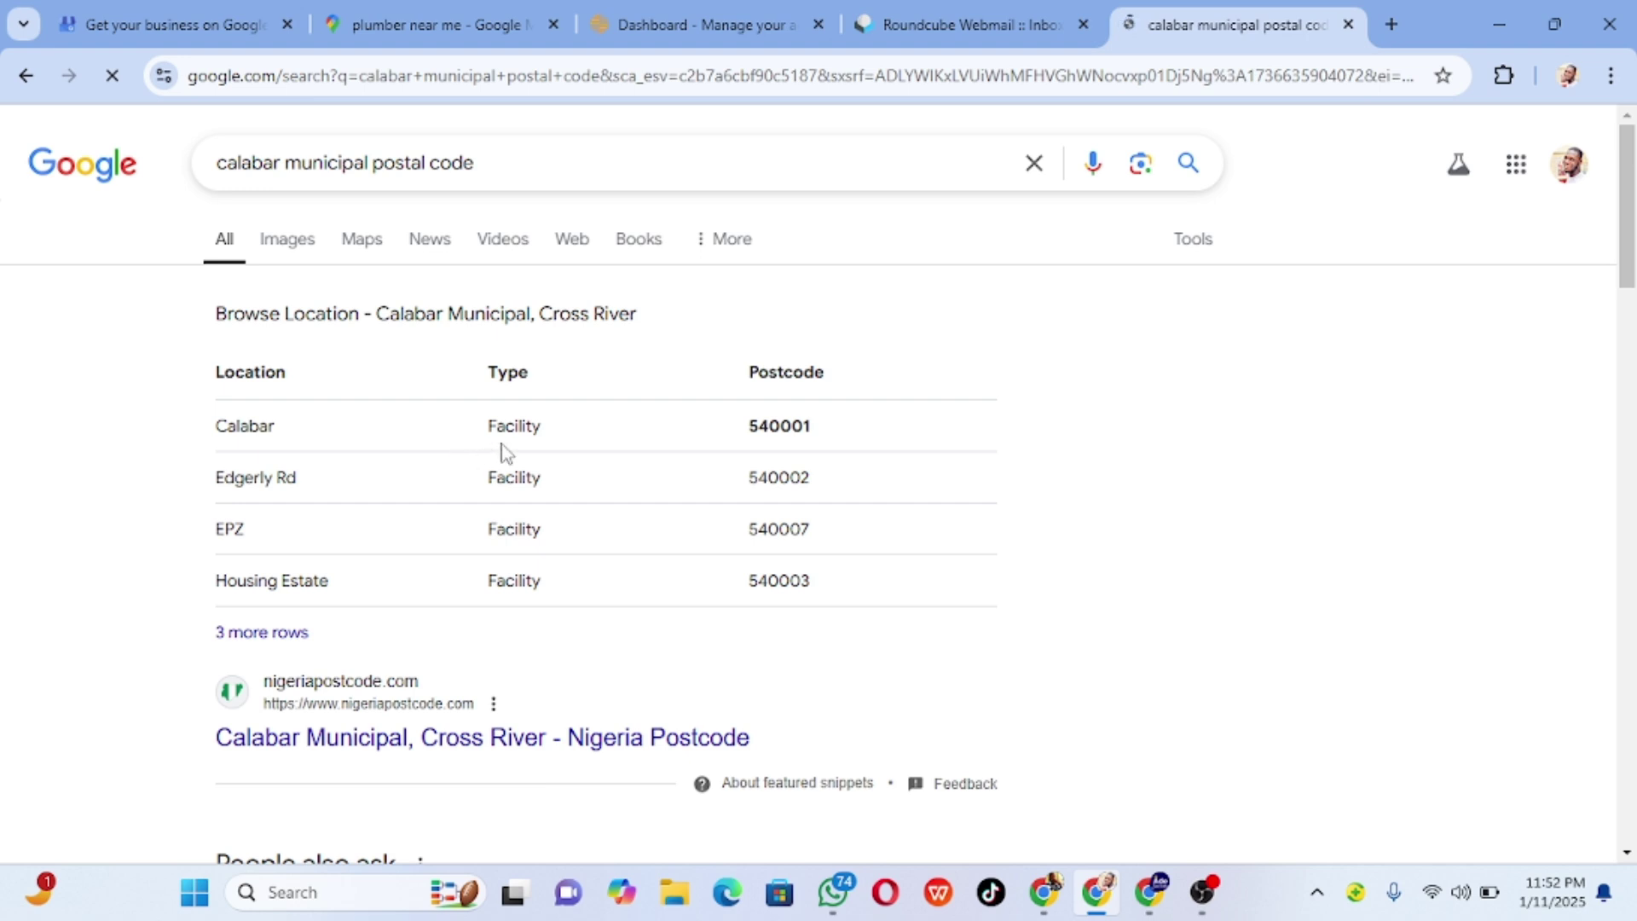
pyautogui.moveTo(824, 439); pyautogui.dragTo(746, 429)
pyautogui.hotkey('ctrl', 'c')
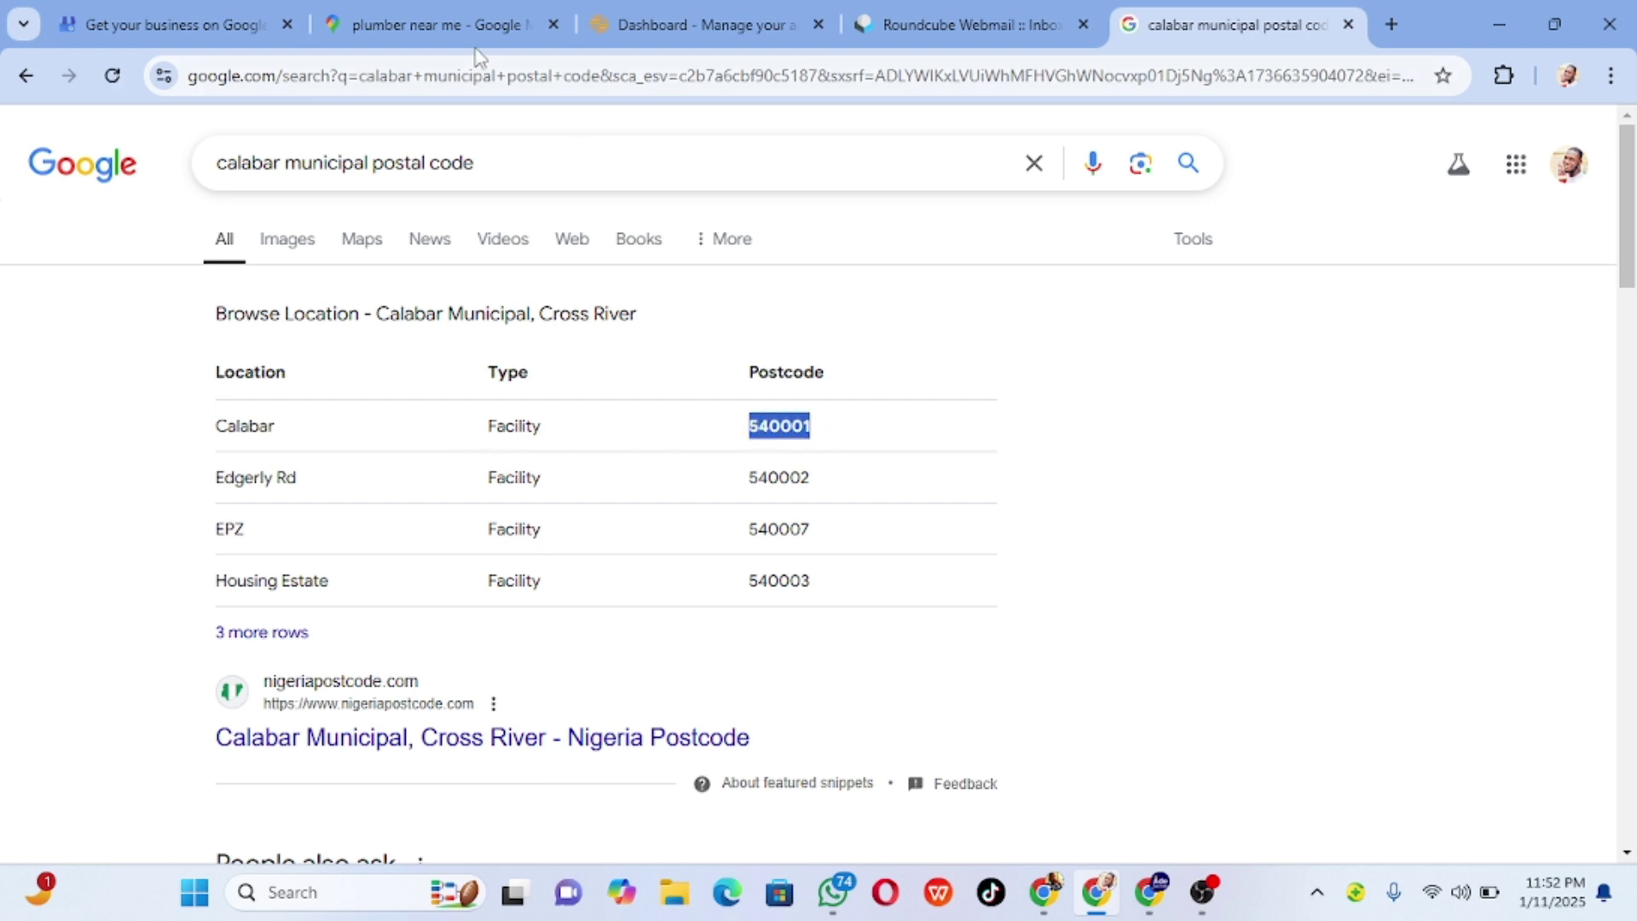
pyautogui.click(176, 12)
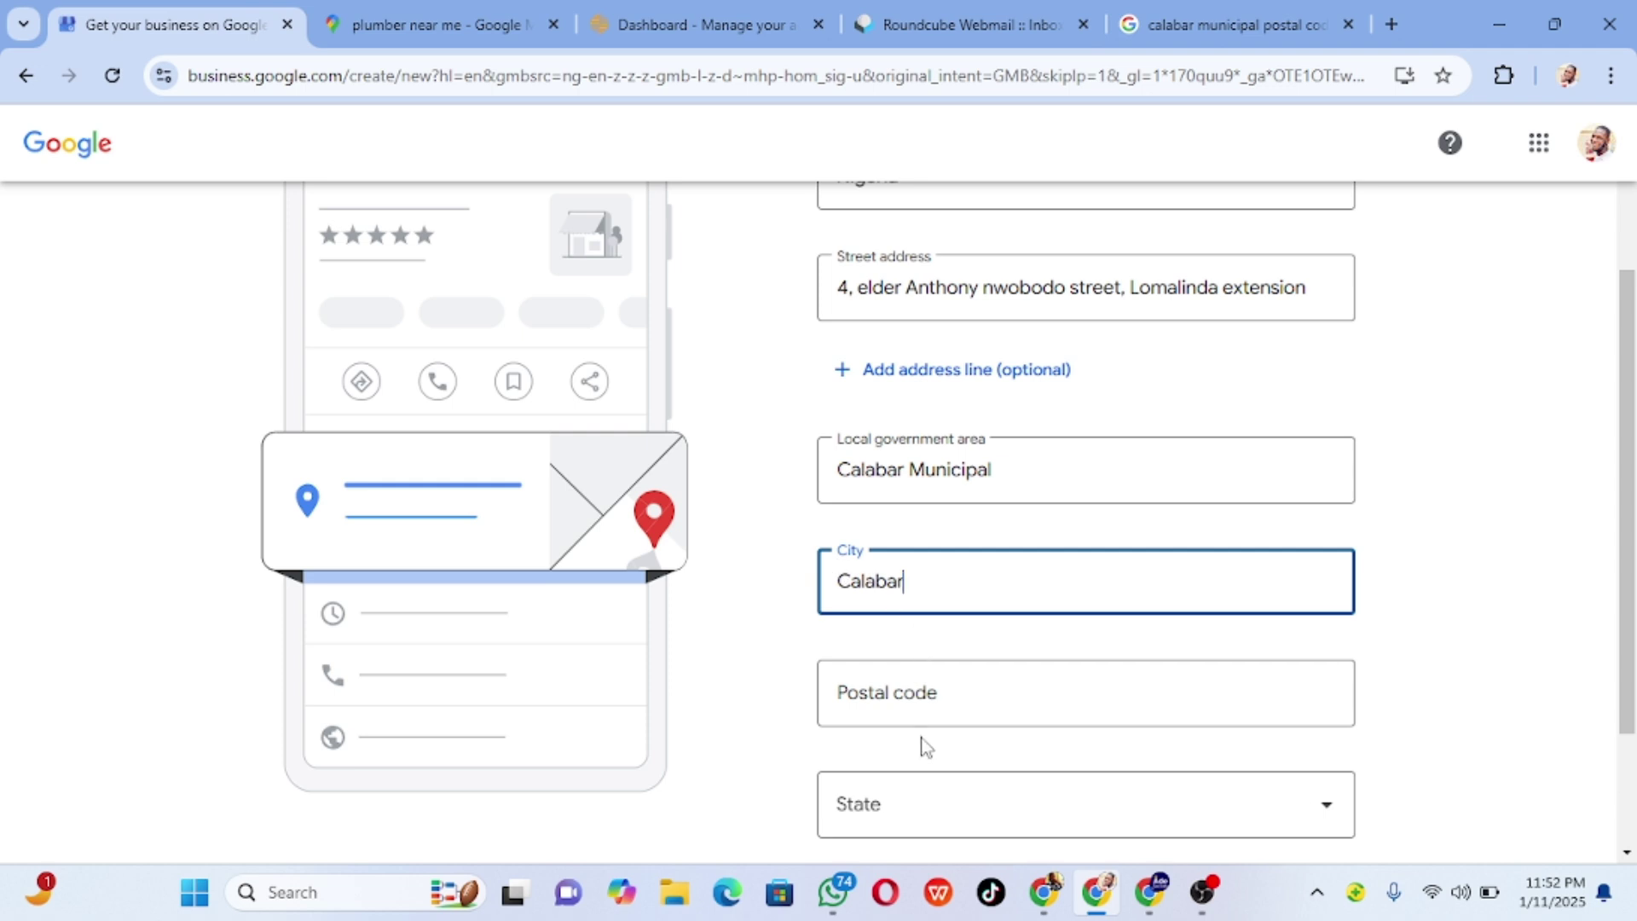
# - Enter postal code 540001 and choose Cross River as the state
pyautogui.scroll(-2, 921, 745)
pyautogui.click(884, 515)
pyautogui.hotkey('ctrl', 'v')
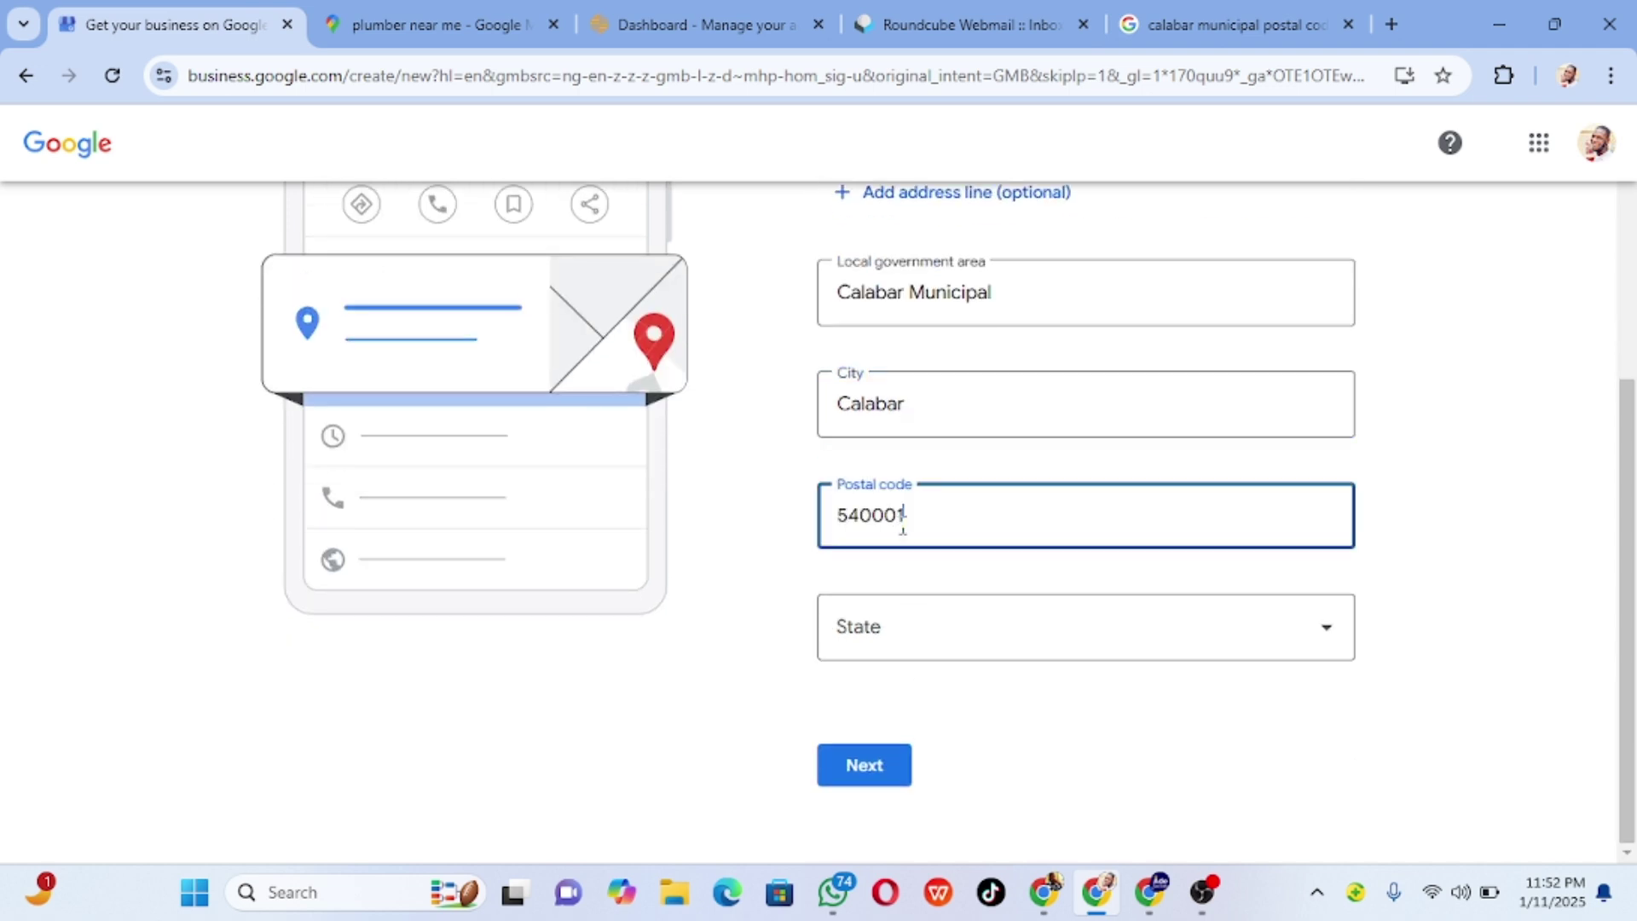
pyautogui.click(913, 633)
pyautogui.press('c')
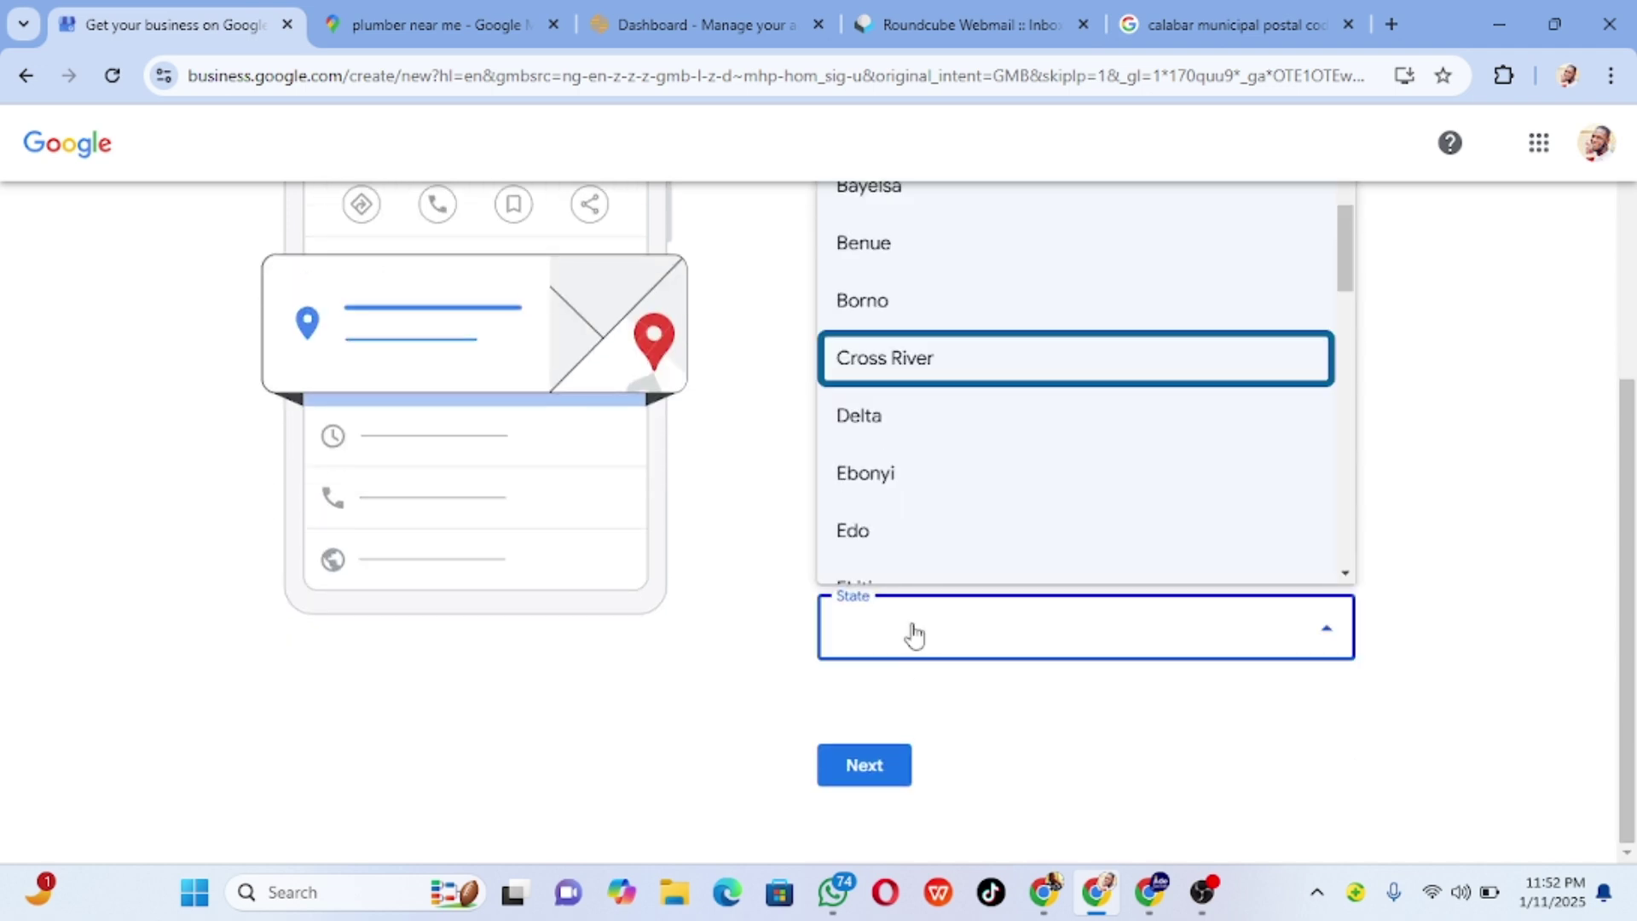
pyautogui.click(887, 362)
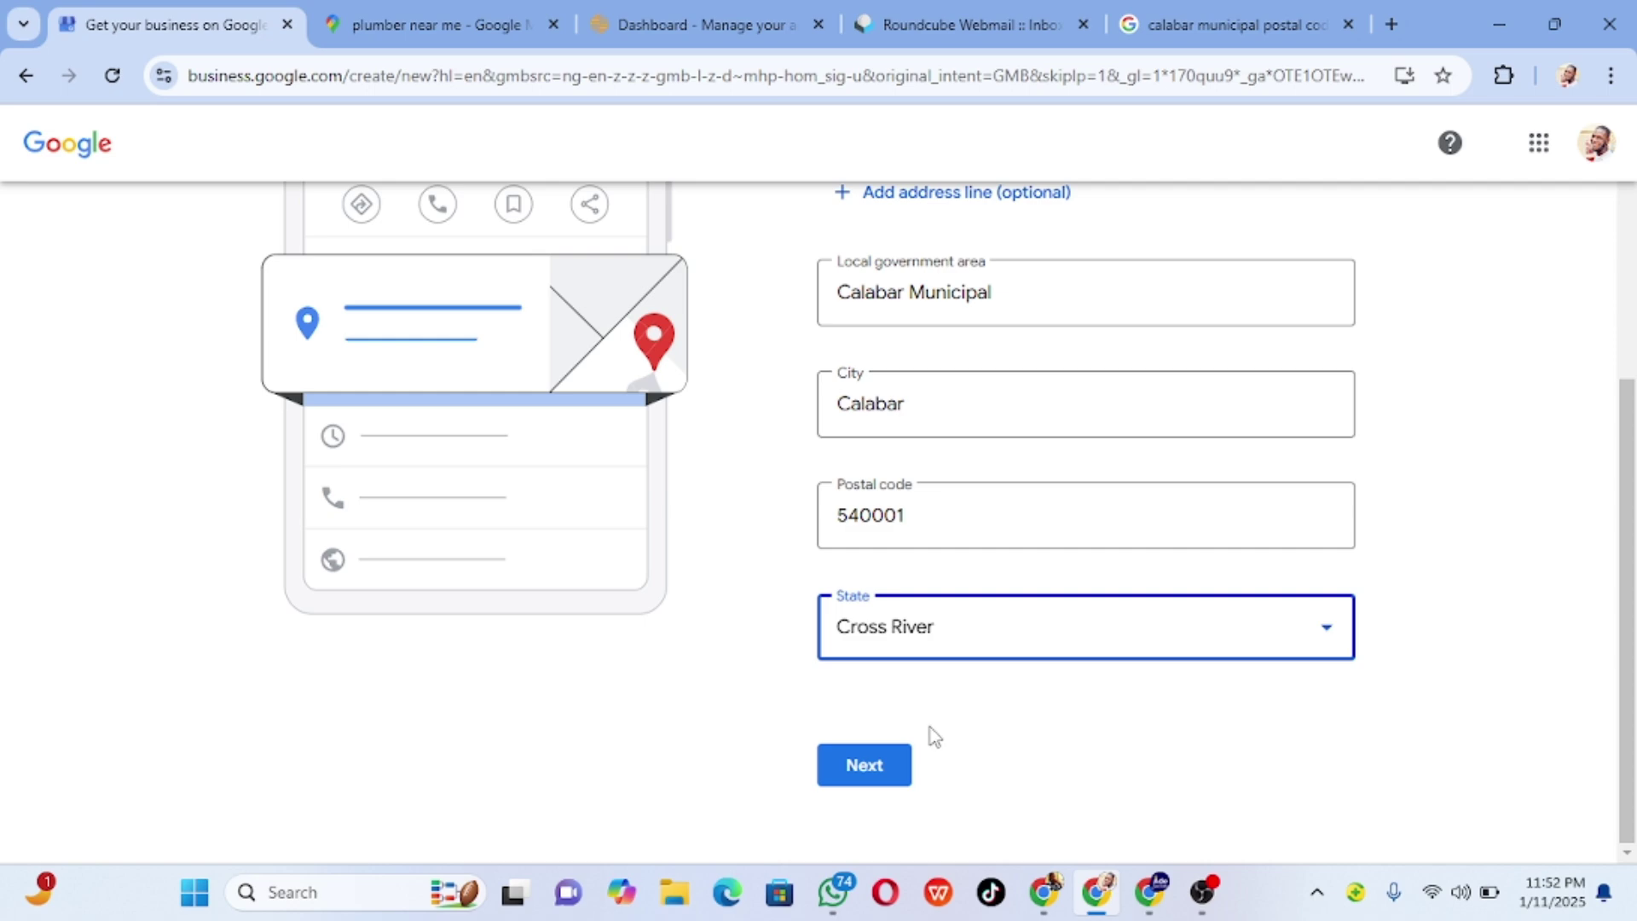
# - Submit the Calabar address without saving it to the account, and confirm the map pin
pyautogui.scroll(5, 869, 614)
pyautogui.scroll(-5, 882, 418)
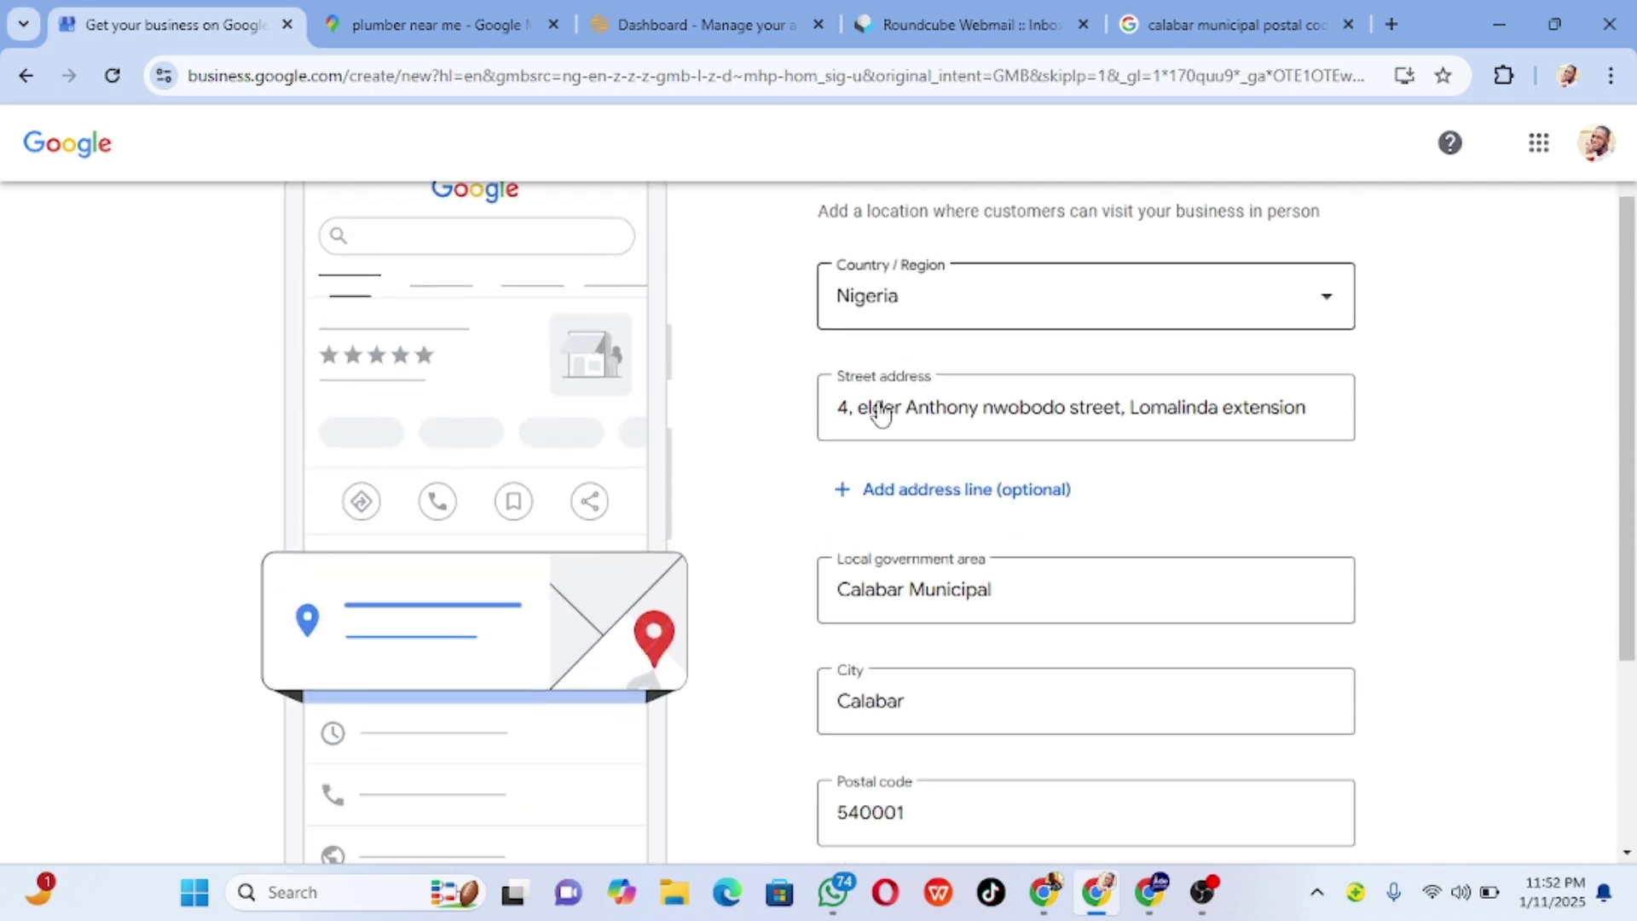
pyautogui.scroll(5, 881, 414)
pyautogui.scroll(-5, 878, 414)
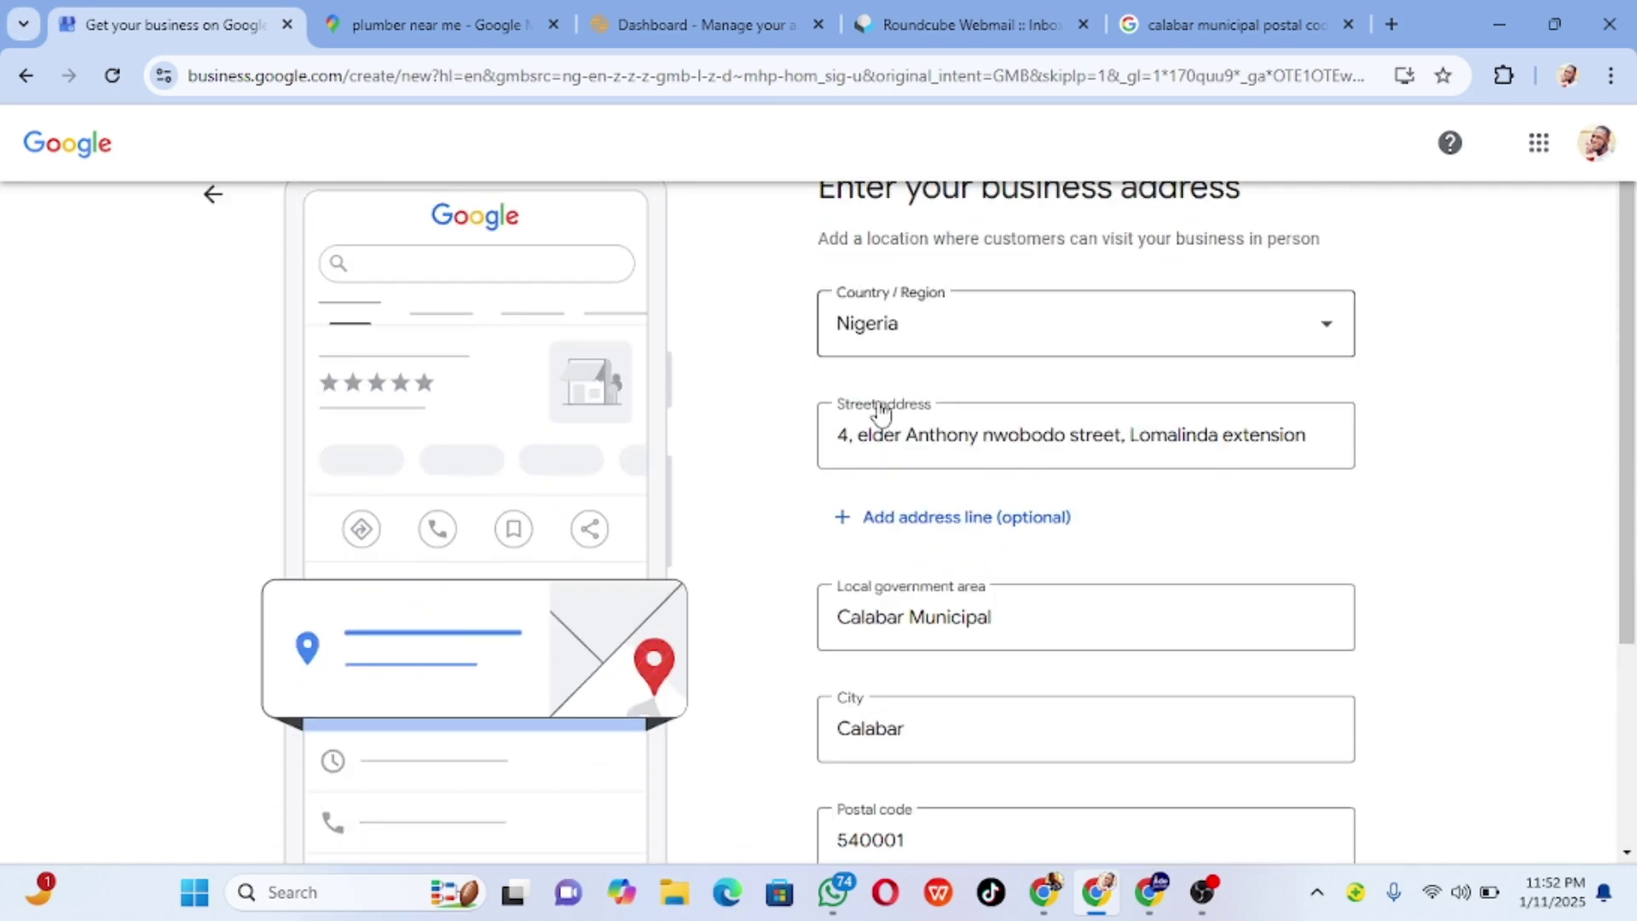
pyautogui.click(907, 772)
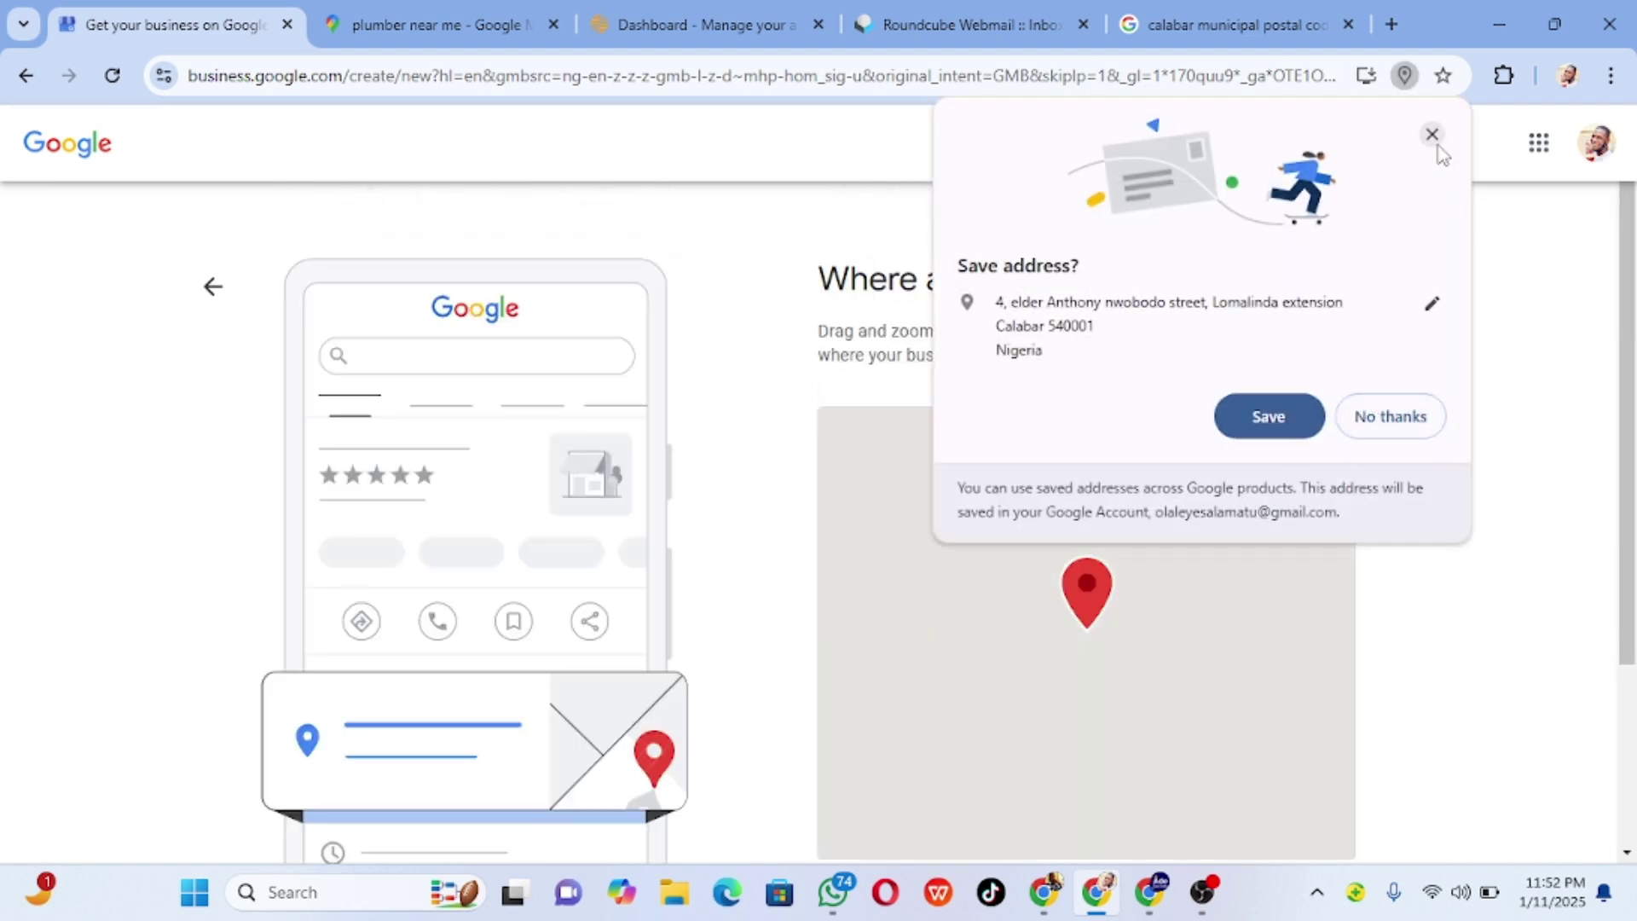
pyautogui.click(1432, 135)
pyautogui.scroll(-3, 1404, 531)
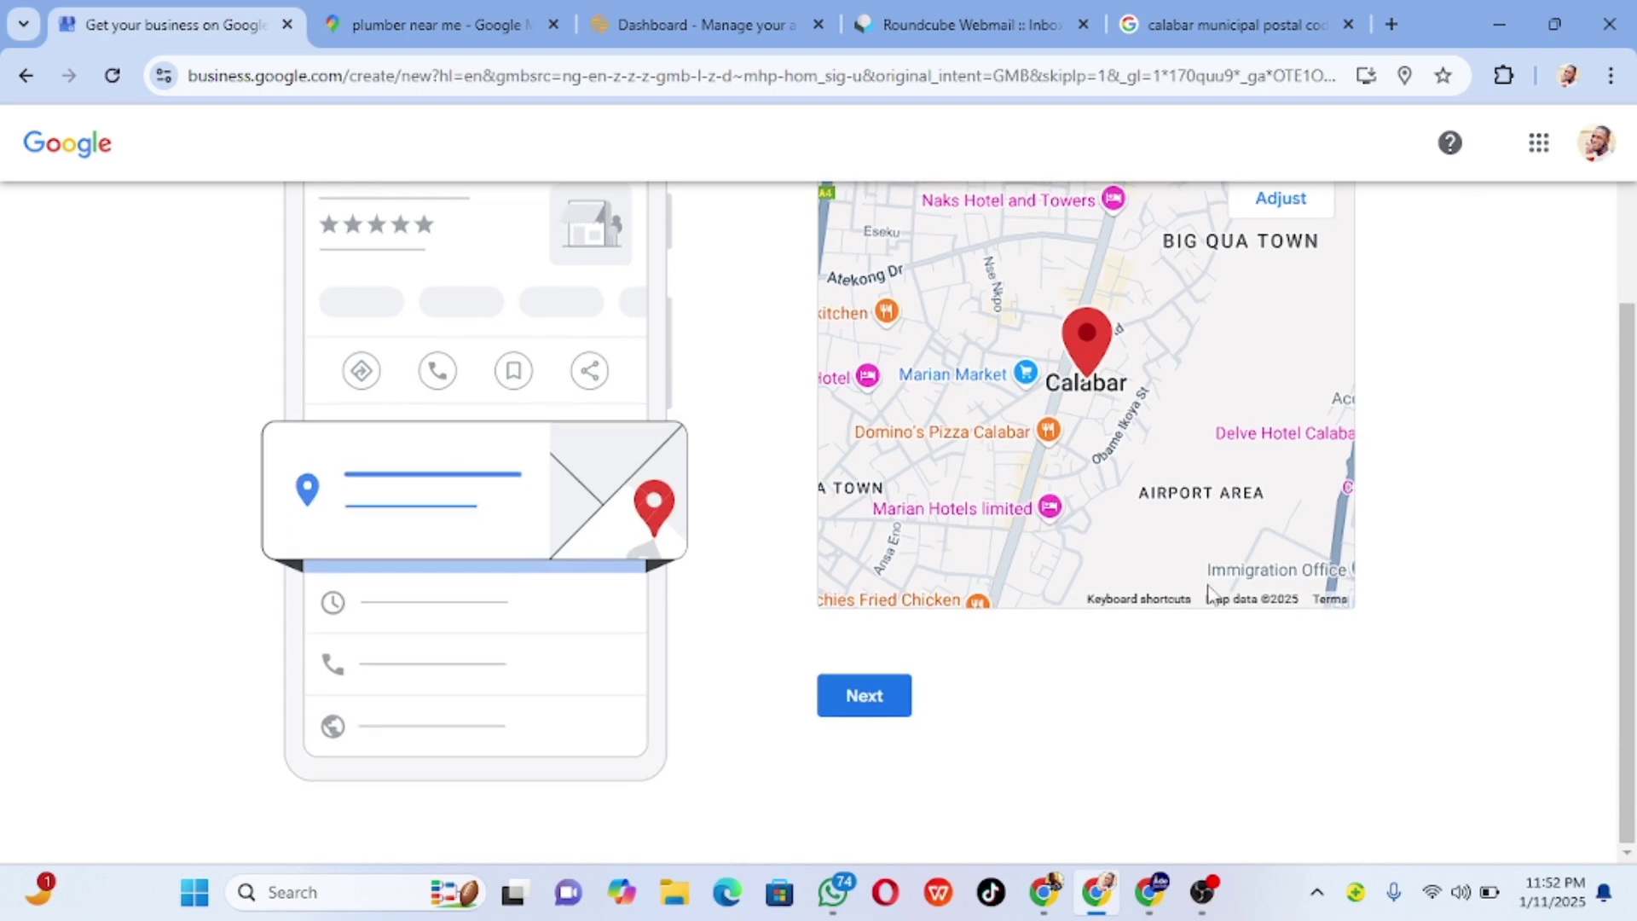
pyautogui.click(863, 696)
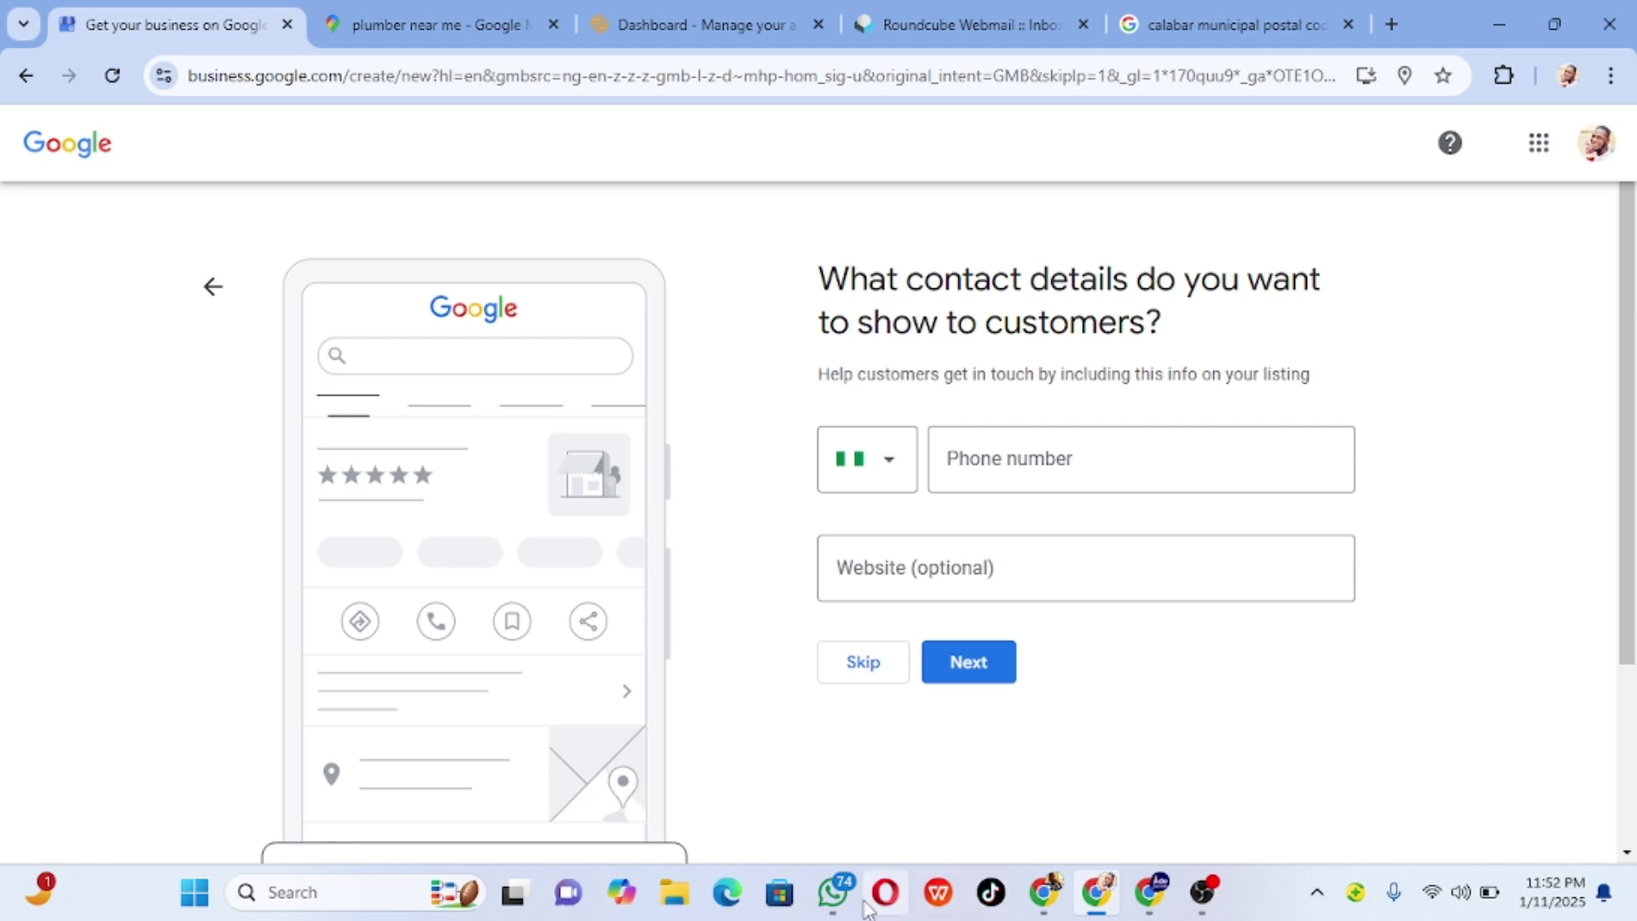
# - Copy the business phone number from the WhatsApp note into the Phone number field
pyautogui.click(833, 891)
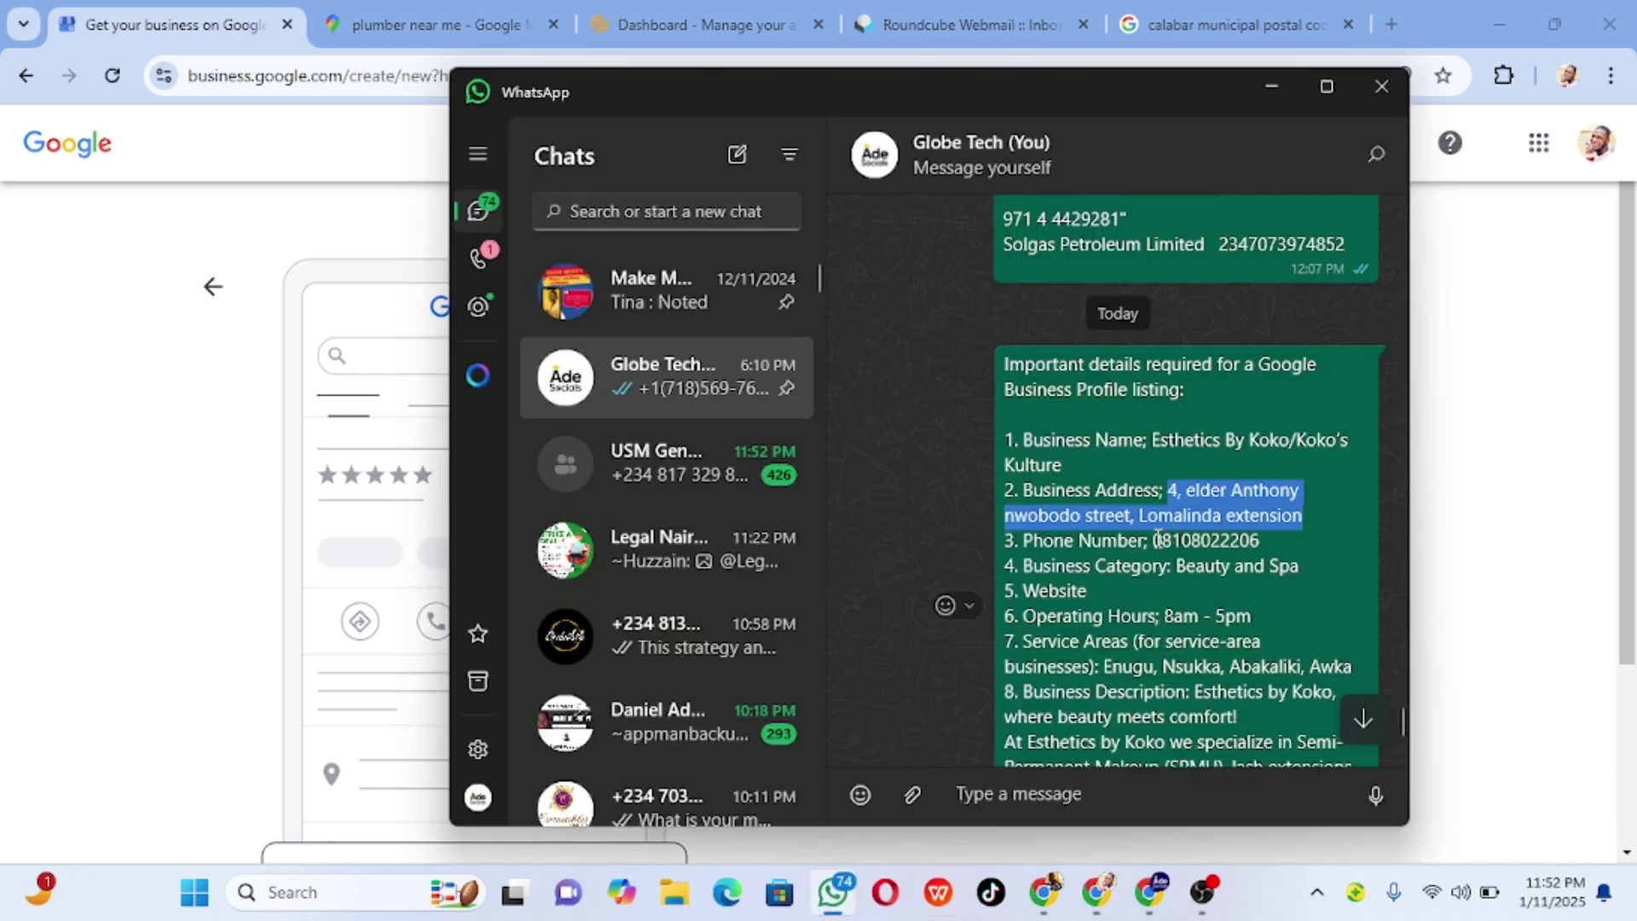
pyautogui.moveTo(1158, 539); pyautogui.dragTo(1266, 540)
pyautogui.hotkey('ctrl', 'c')
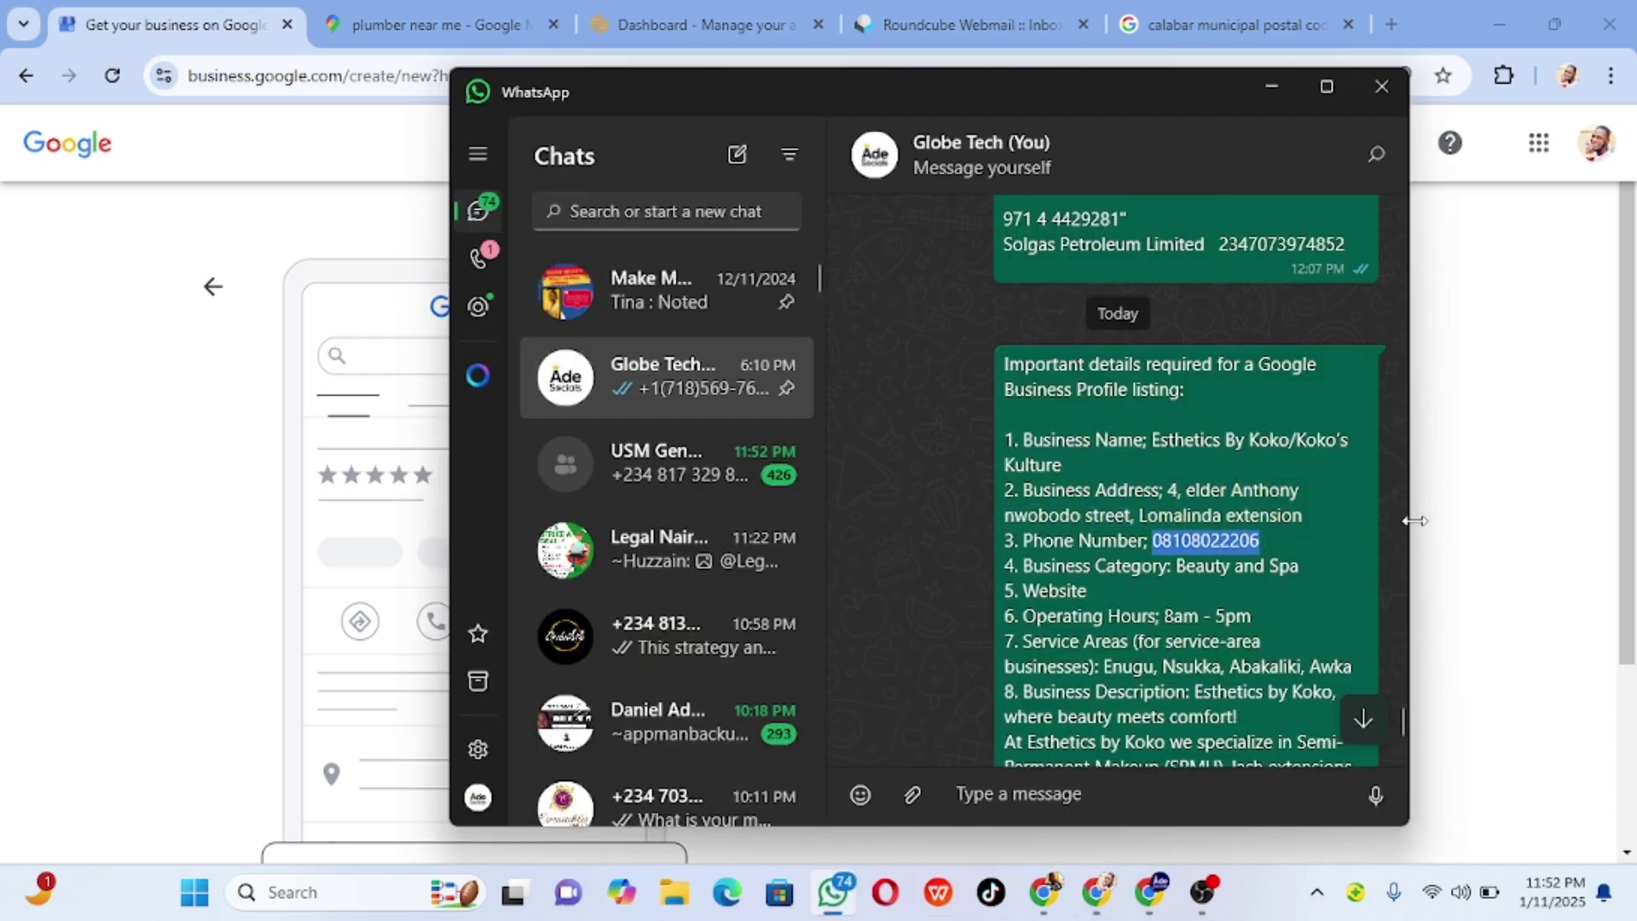
pyautogui.click(1415, 524)
pyautogui.click(1008, 583)
pyautogui.click(1043, 477)
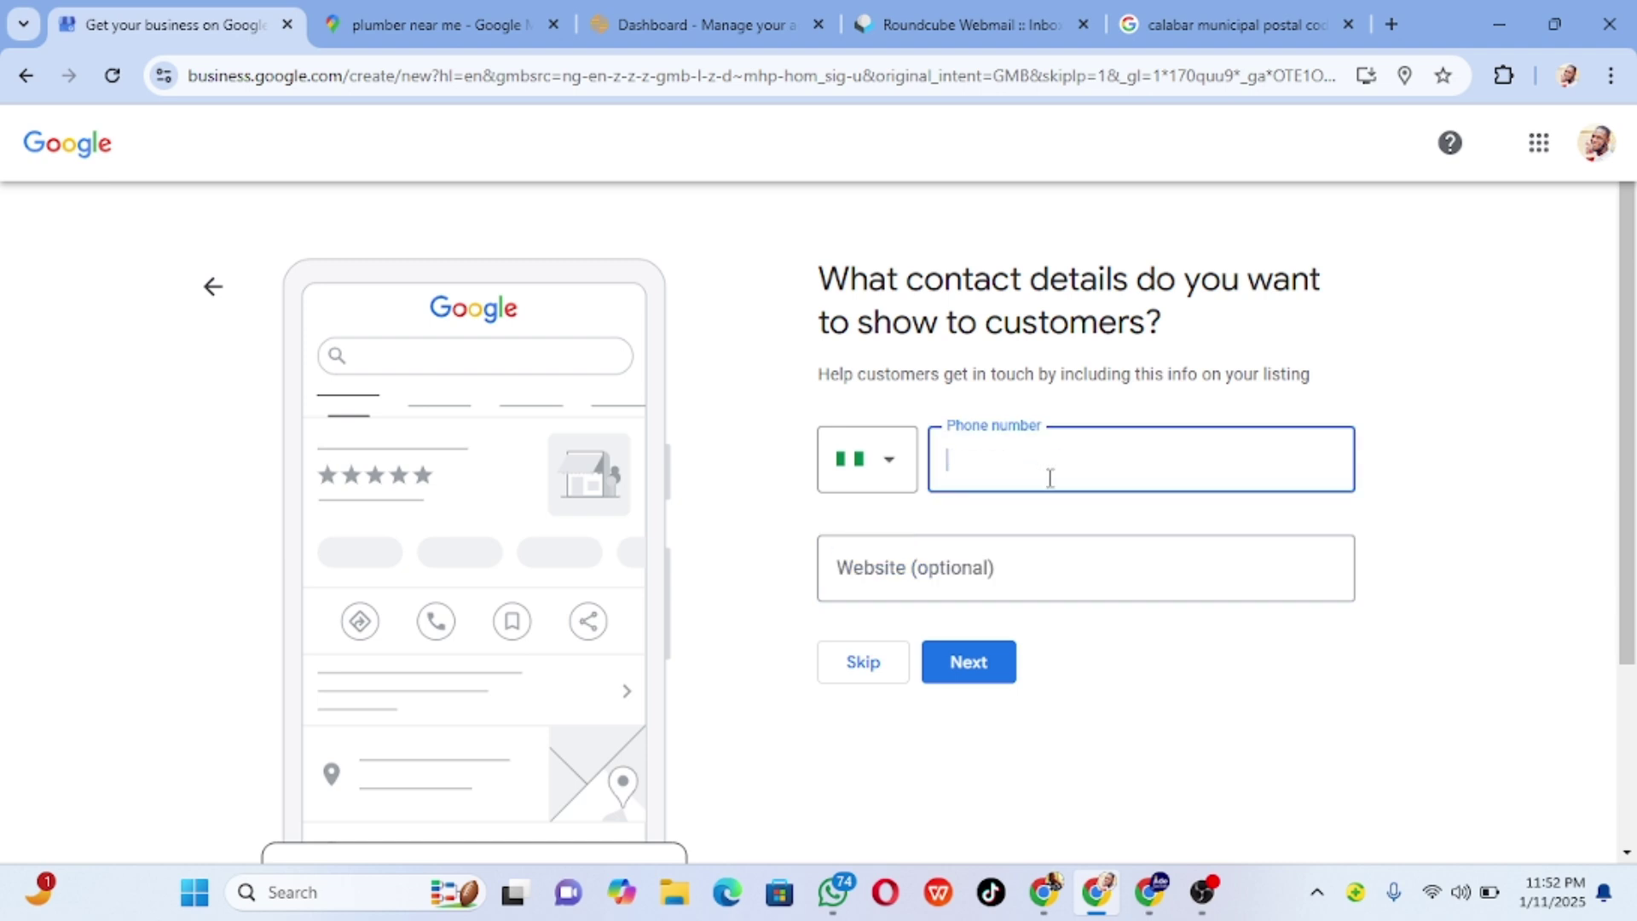
pyautogui.hotkey('ctrl', 'v')
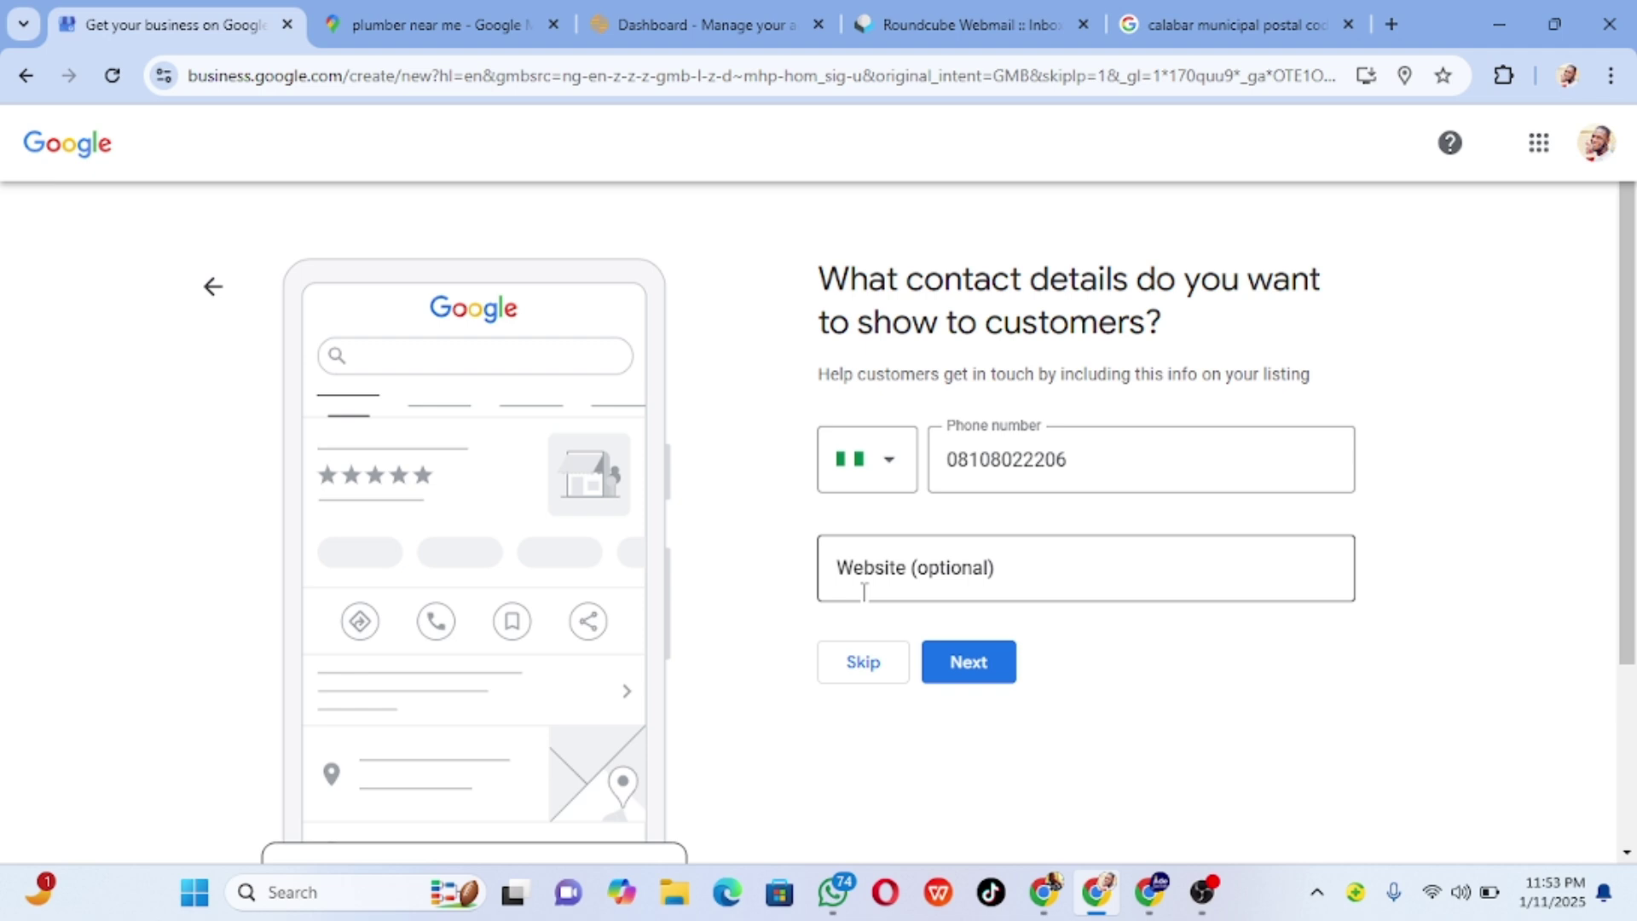
pyautogui.click(961, 550)
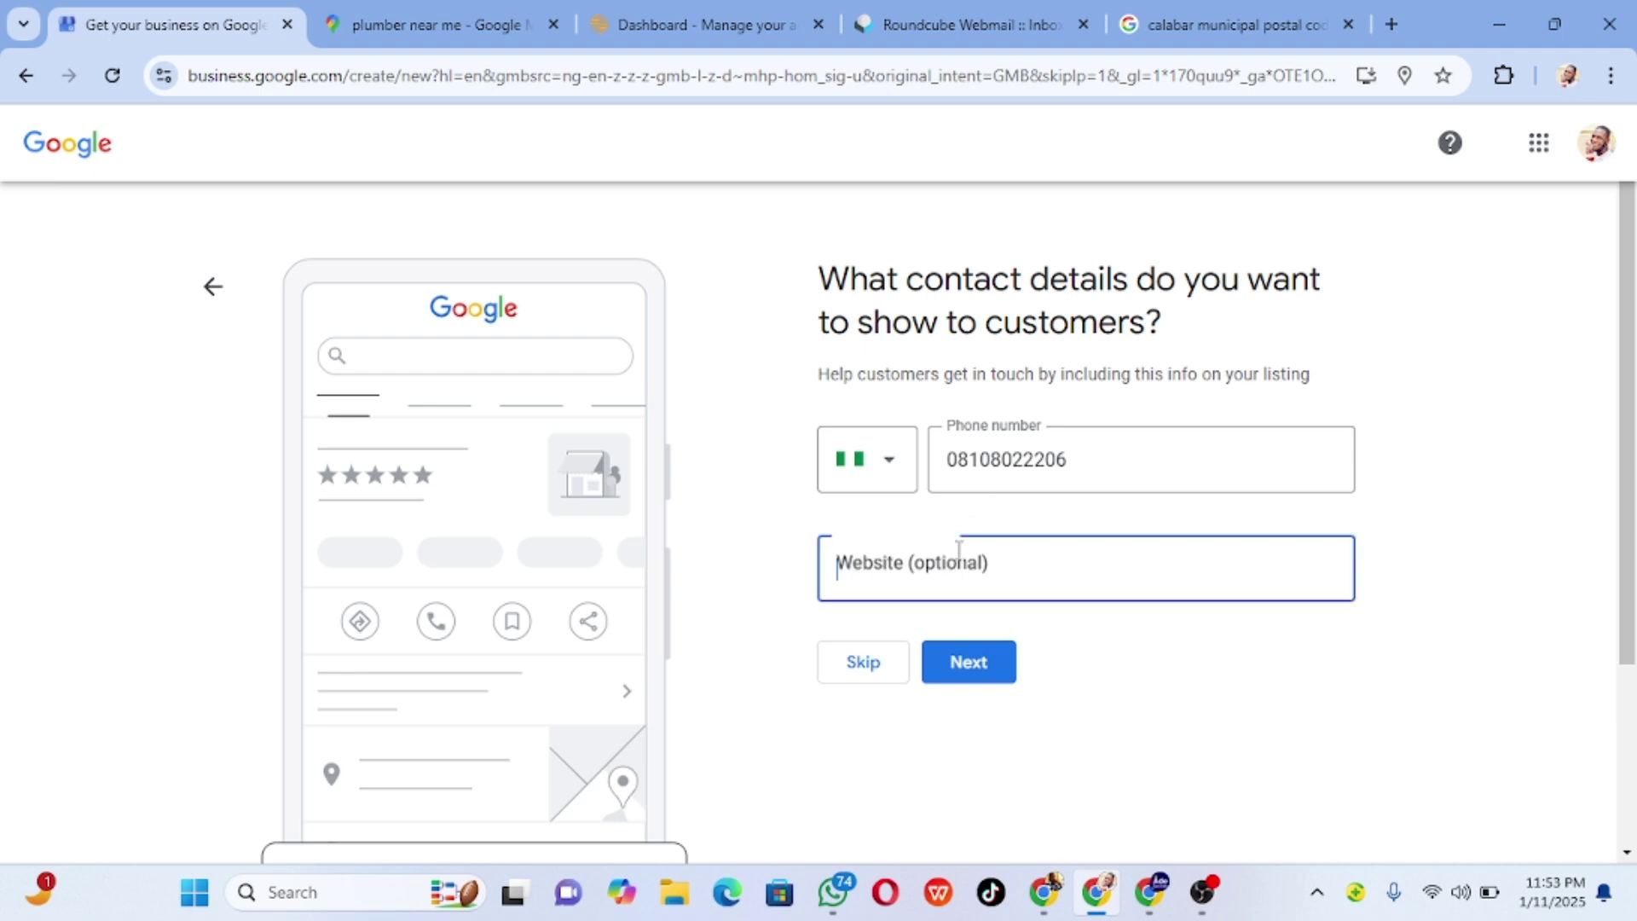
pyautogui.click(701, 24)
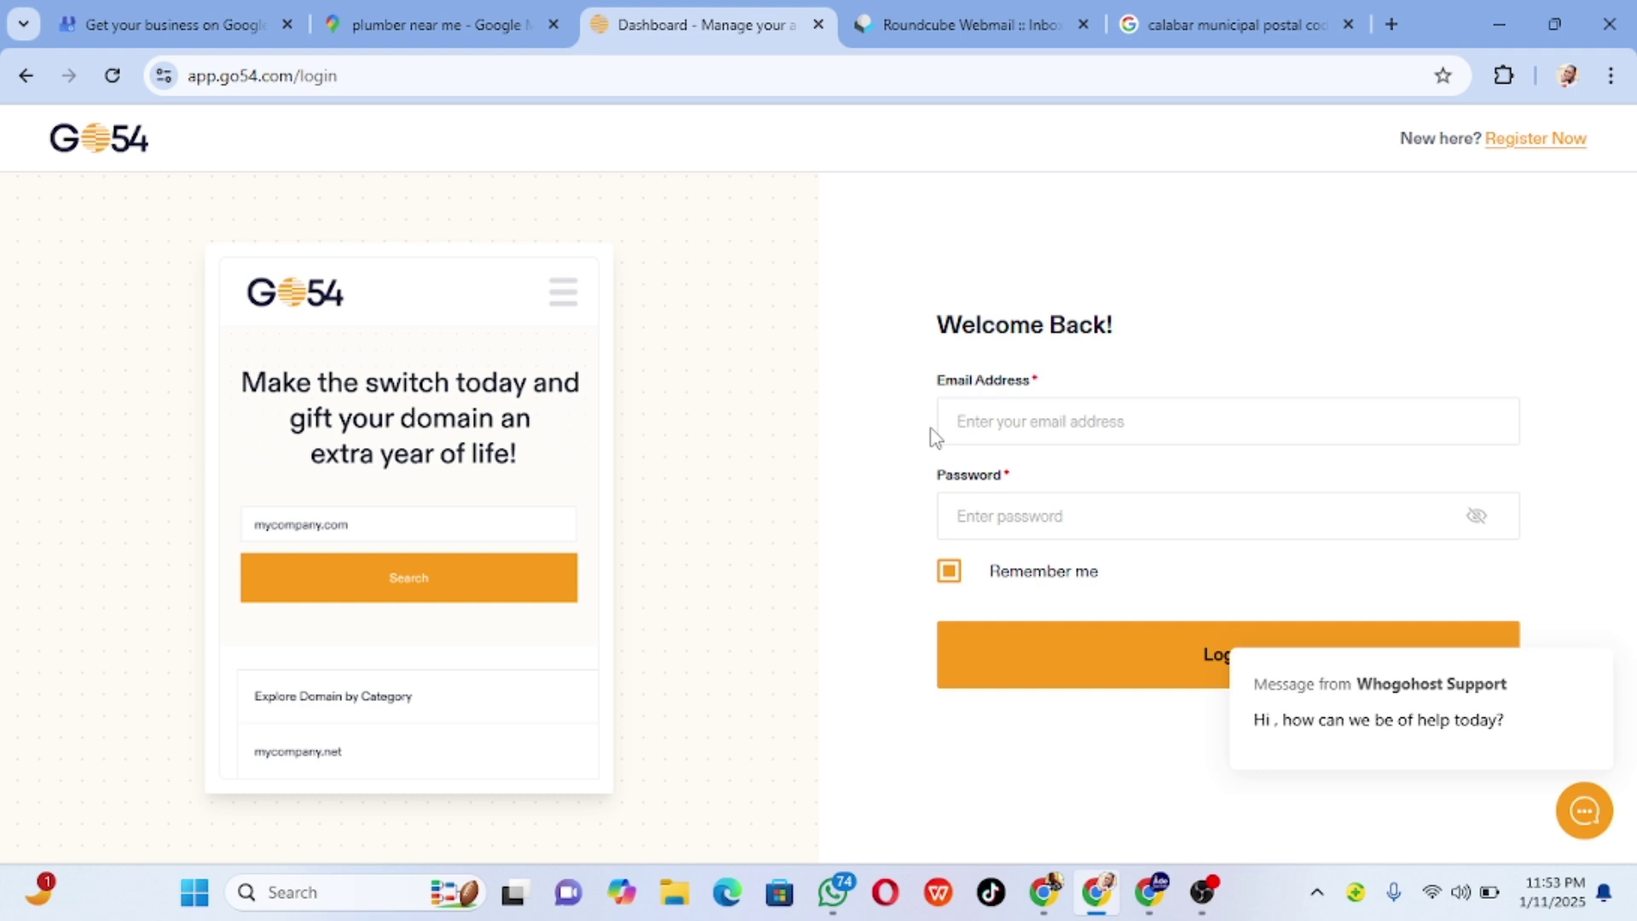
pyautogui.click(968, 26)
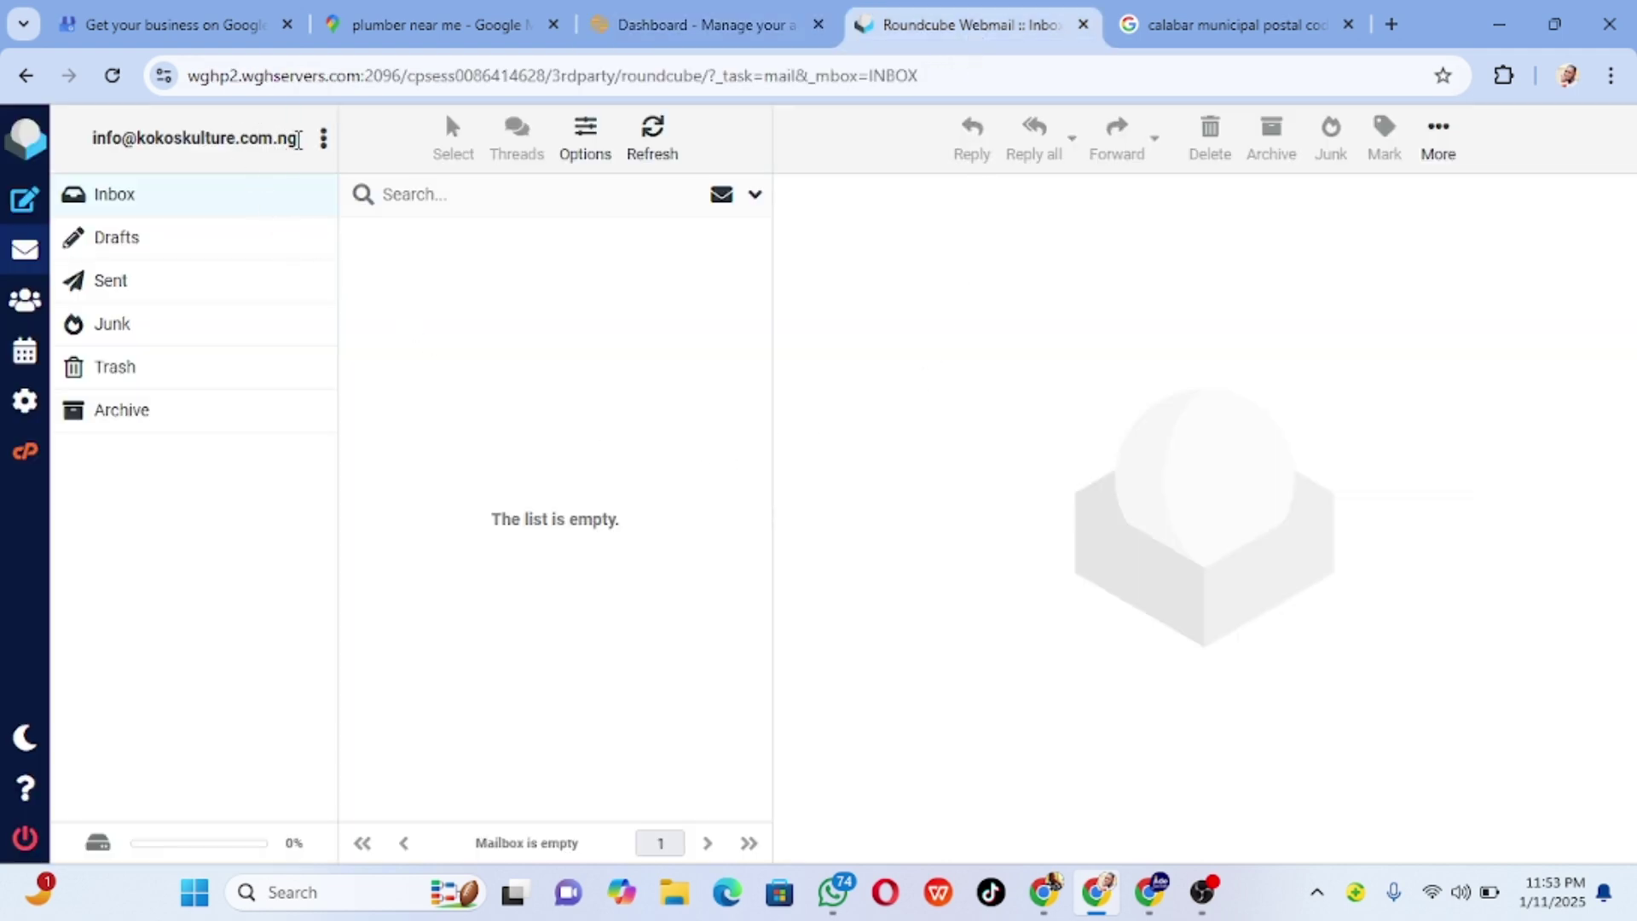
pyautogui.moveTo(298, 139); pyautogui.dragTo(143, 138)
pyautogui.hotkey('ctrl', 'c')
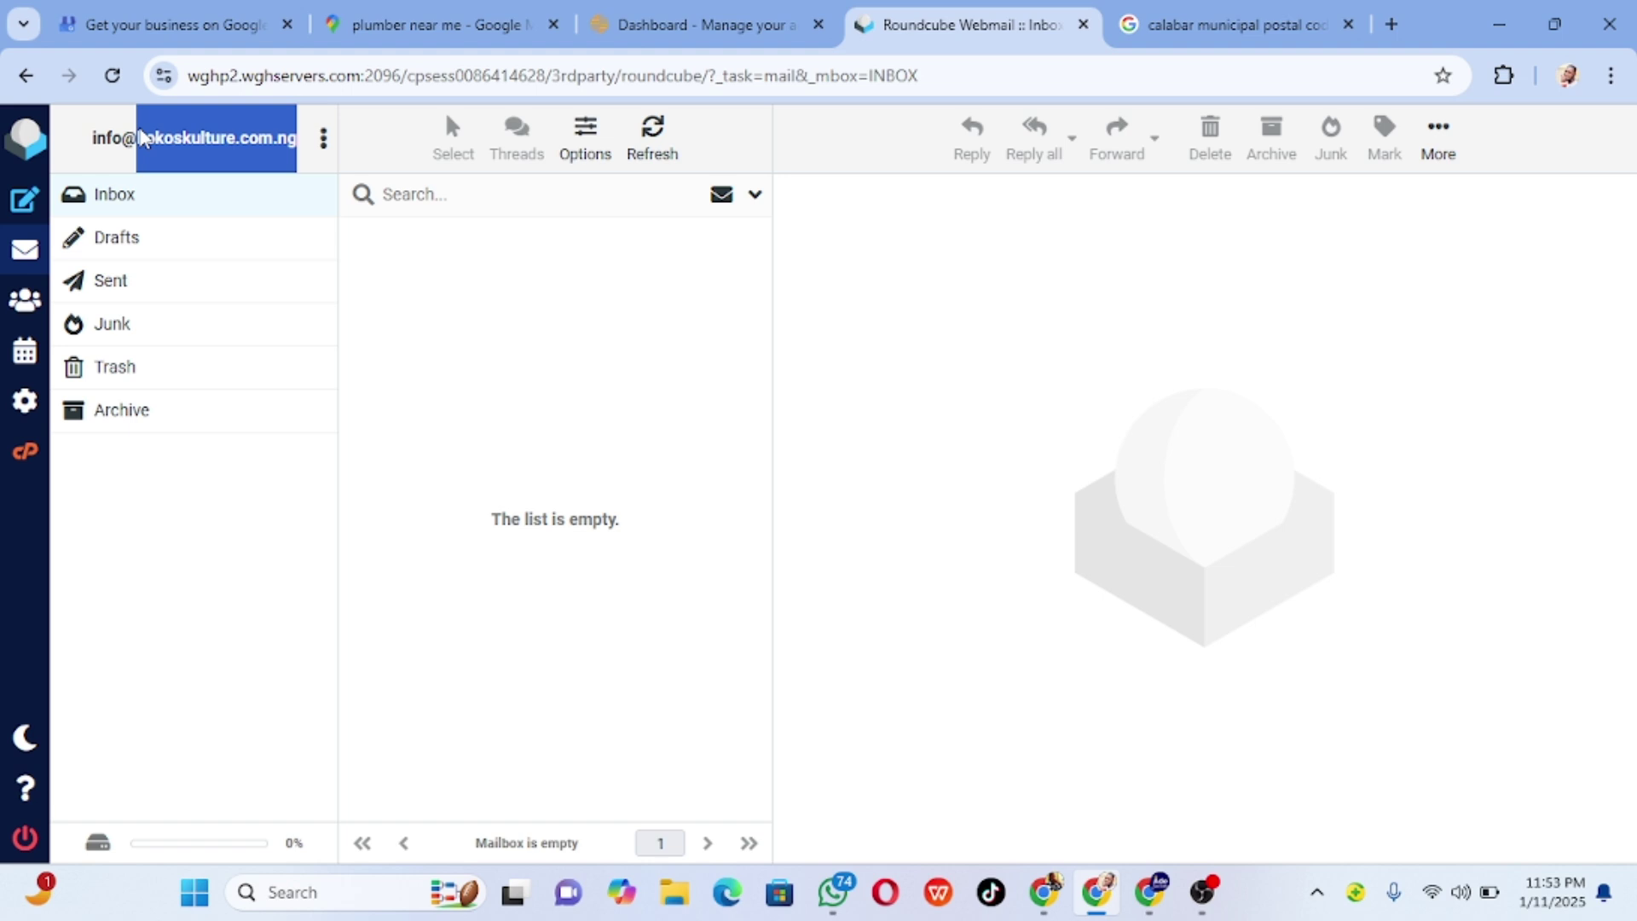
pyautogui.click(183, 25)
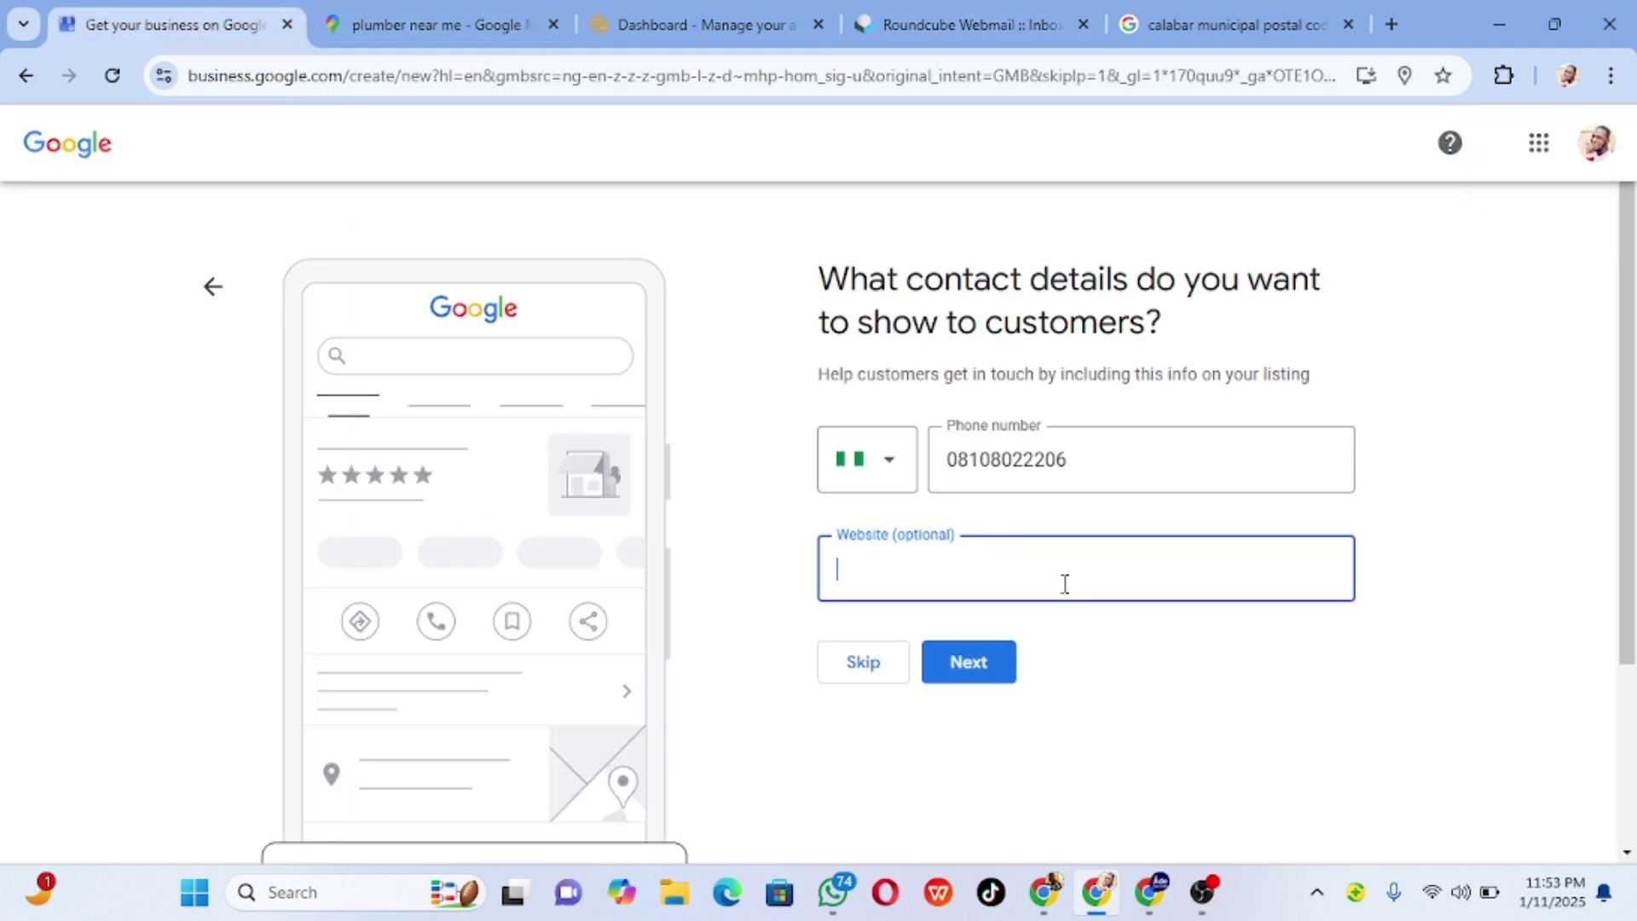
pyautogui.hotkey('ctrl', 'v')
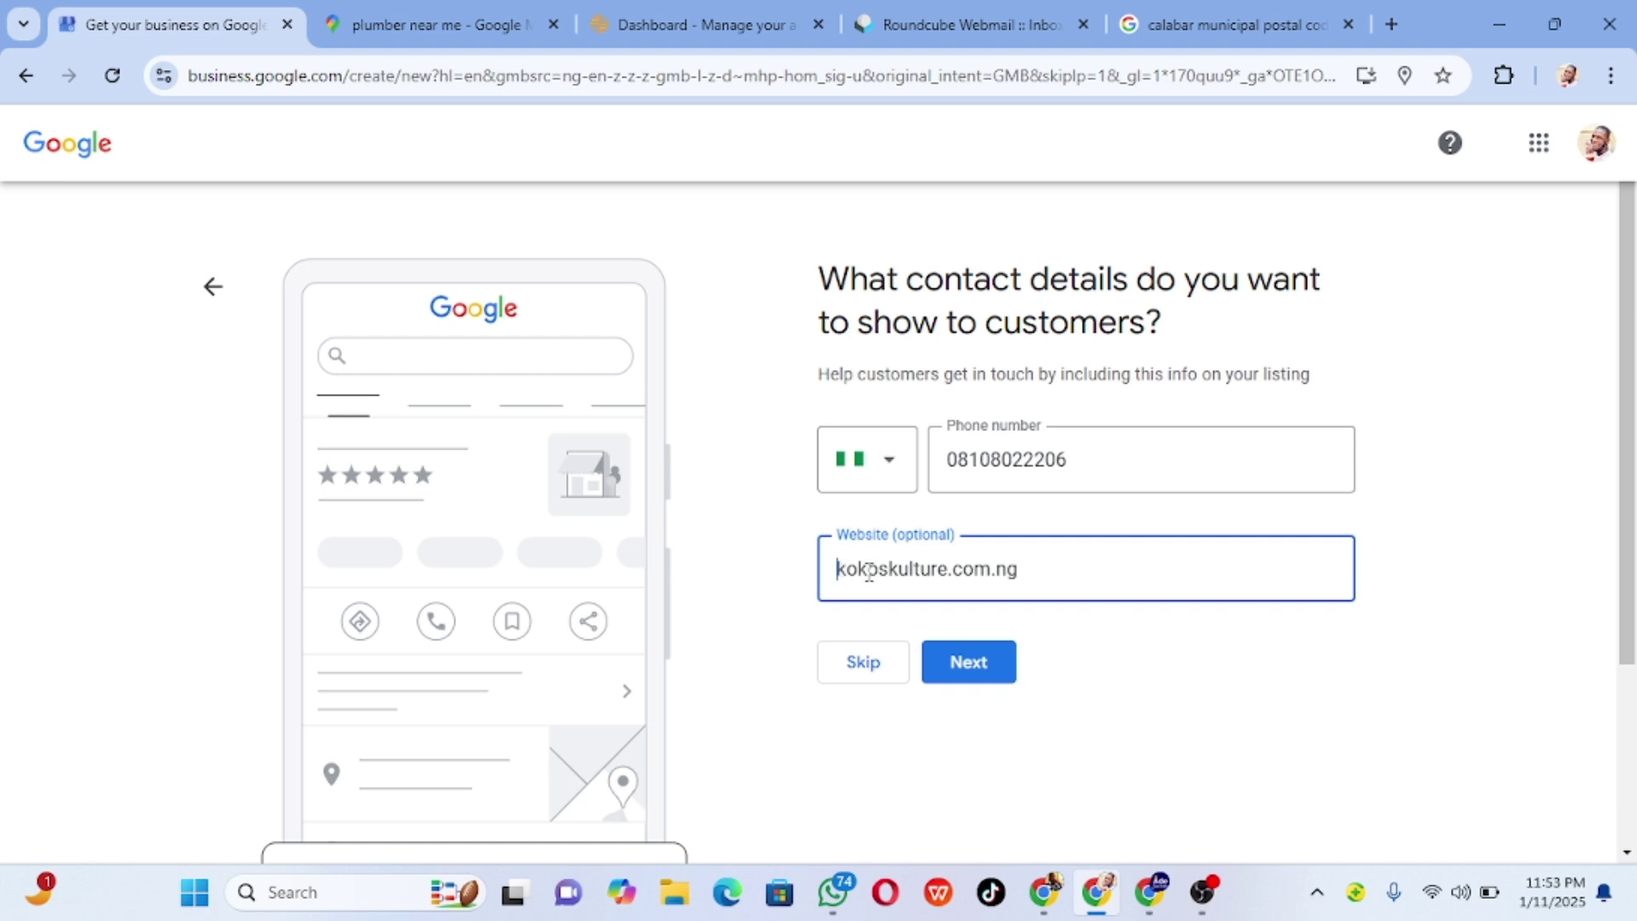
pyautogui.write('www.')
pyautogui.write('.')
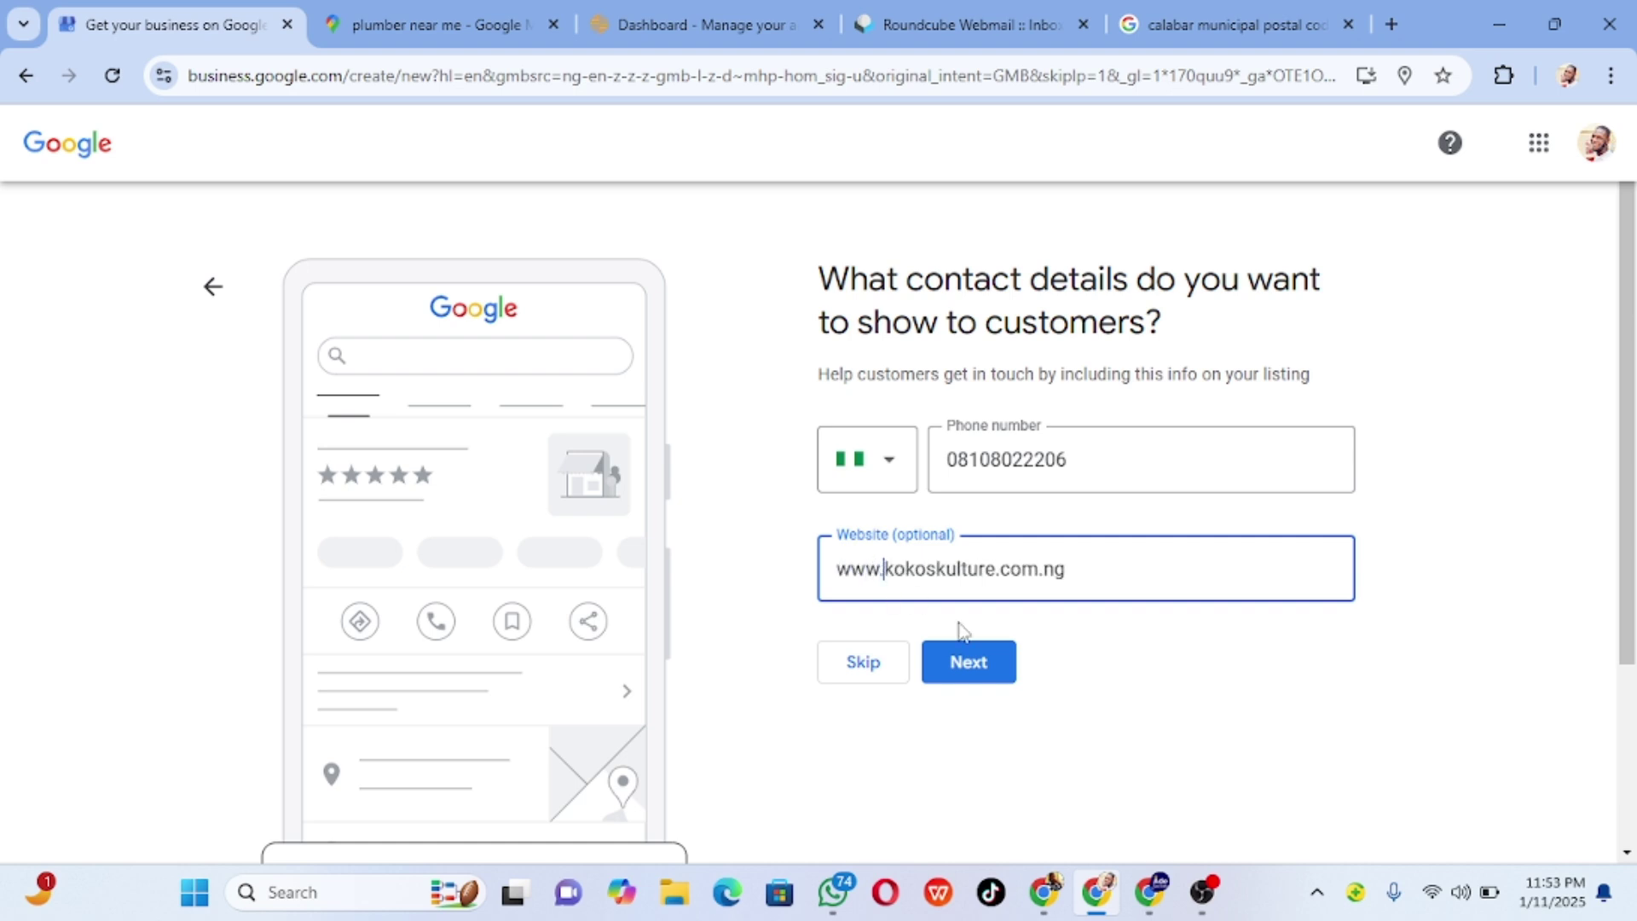
pyautogui.press('BackSpace')
pyautogui.click(971, 674)
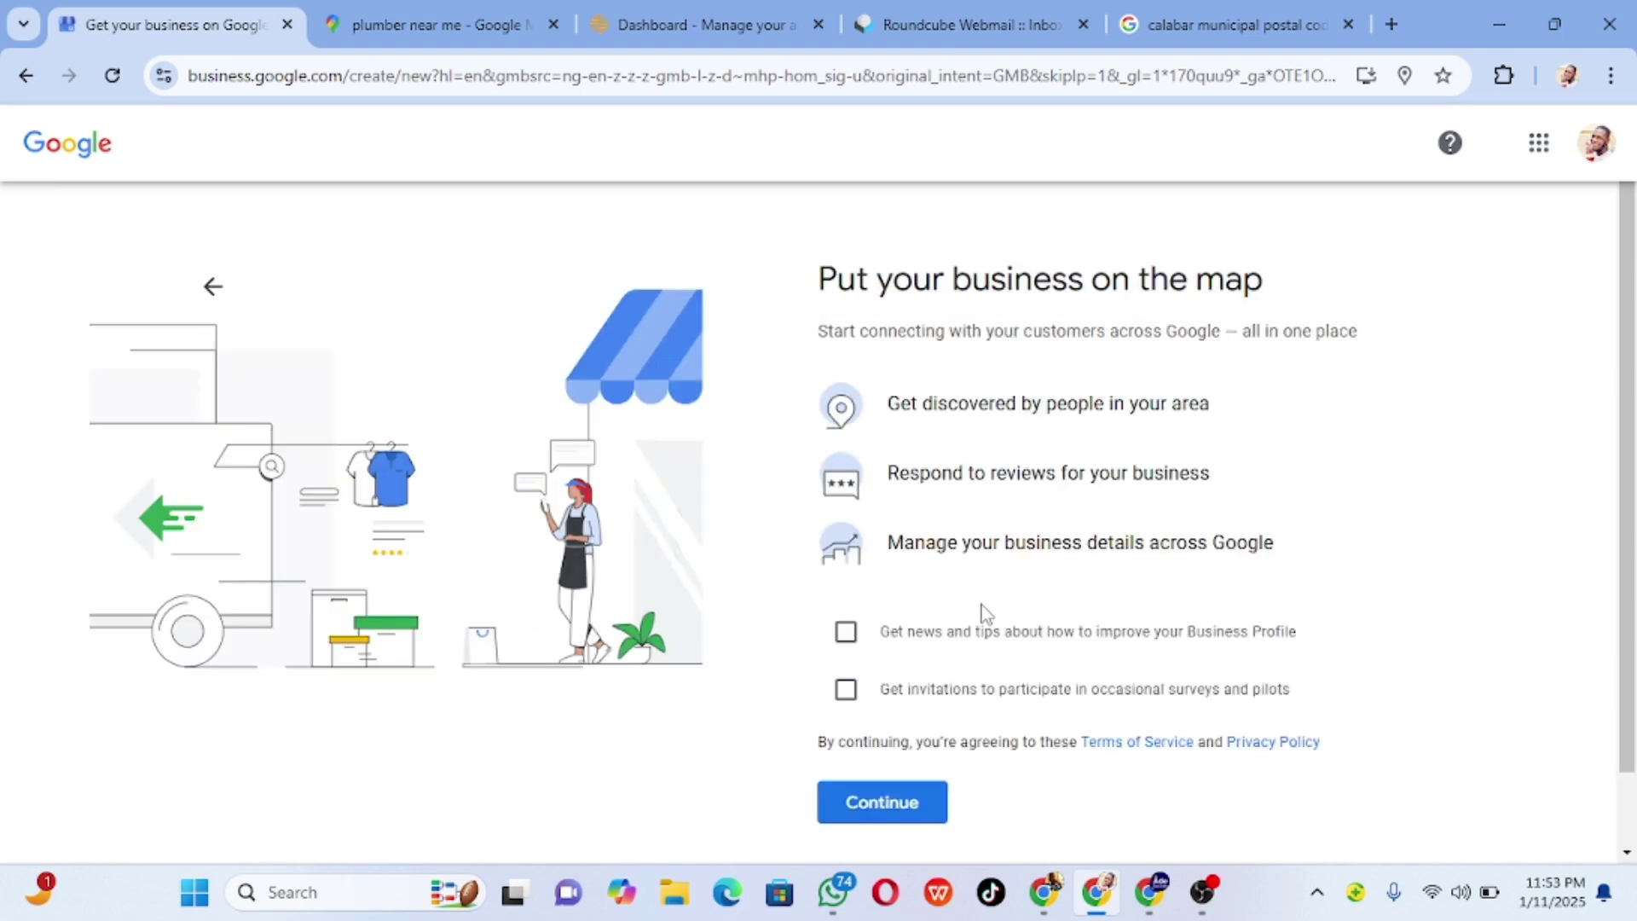
# - Leave the news-and-tips and survey-invitation opt-ins unchecked and finish creating the profile
pyautogui.scroll(-1, 981, 606)
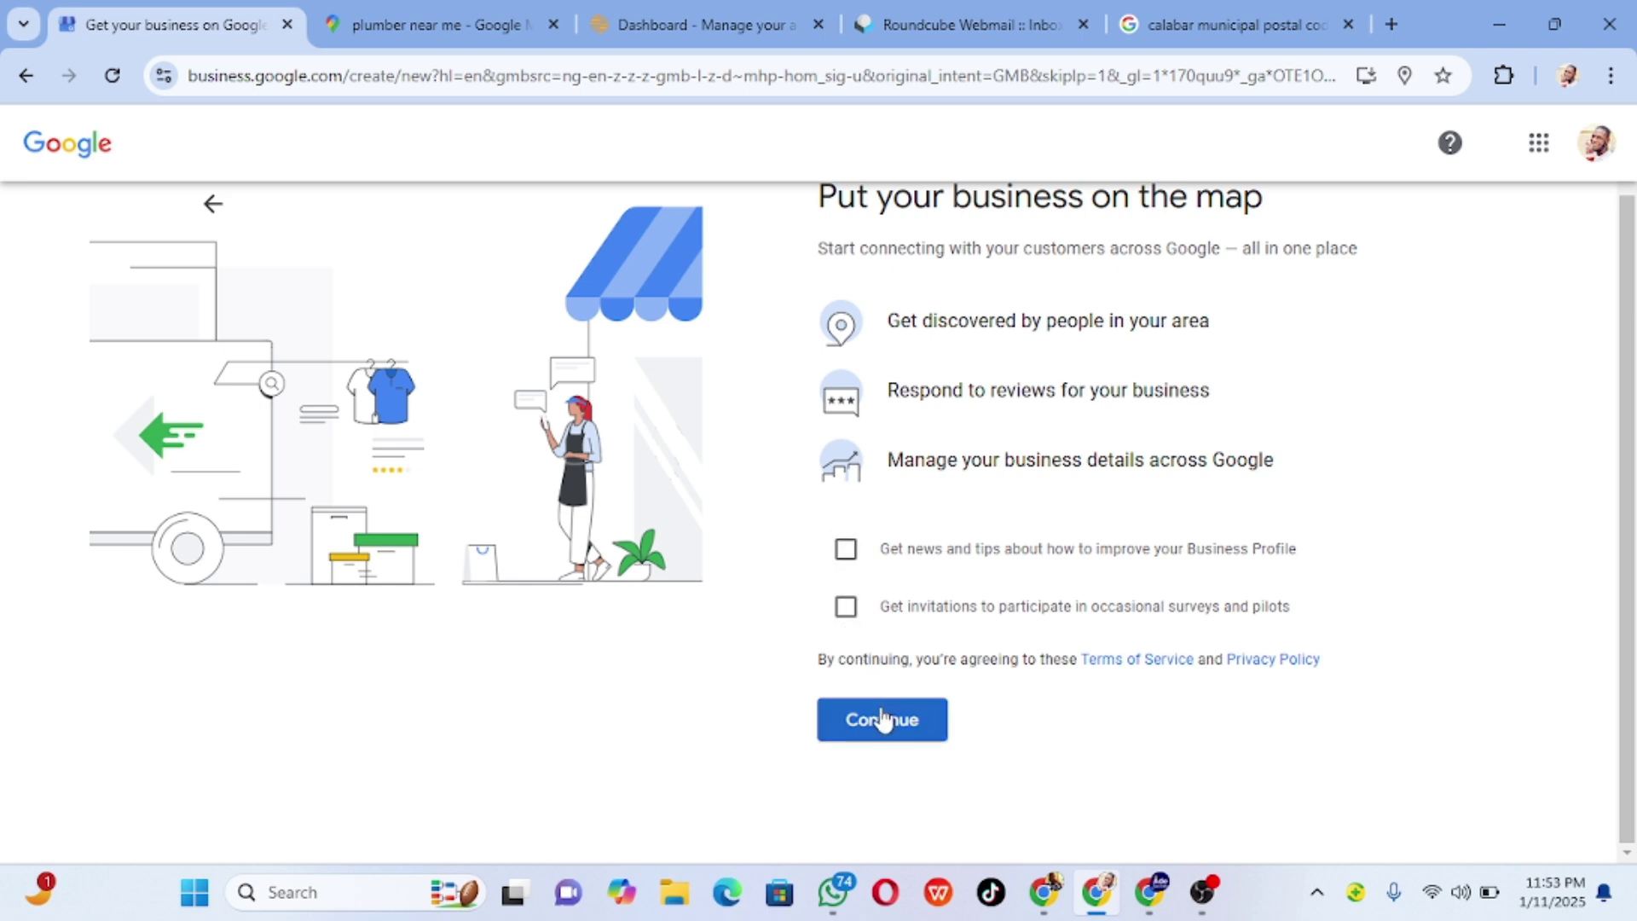
pyautogui.click(845, 598)
pyautogui.click(846, 548)
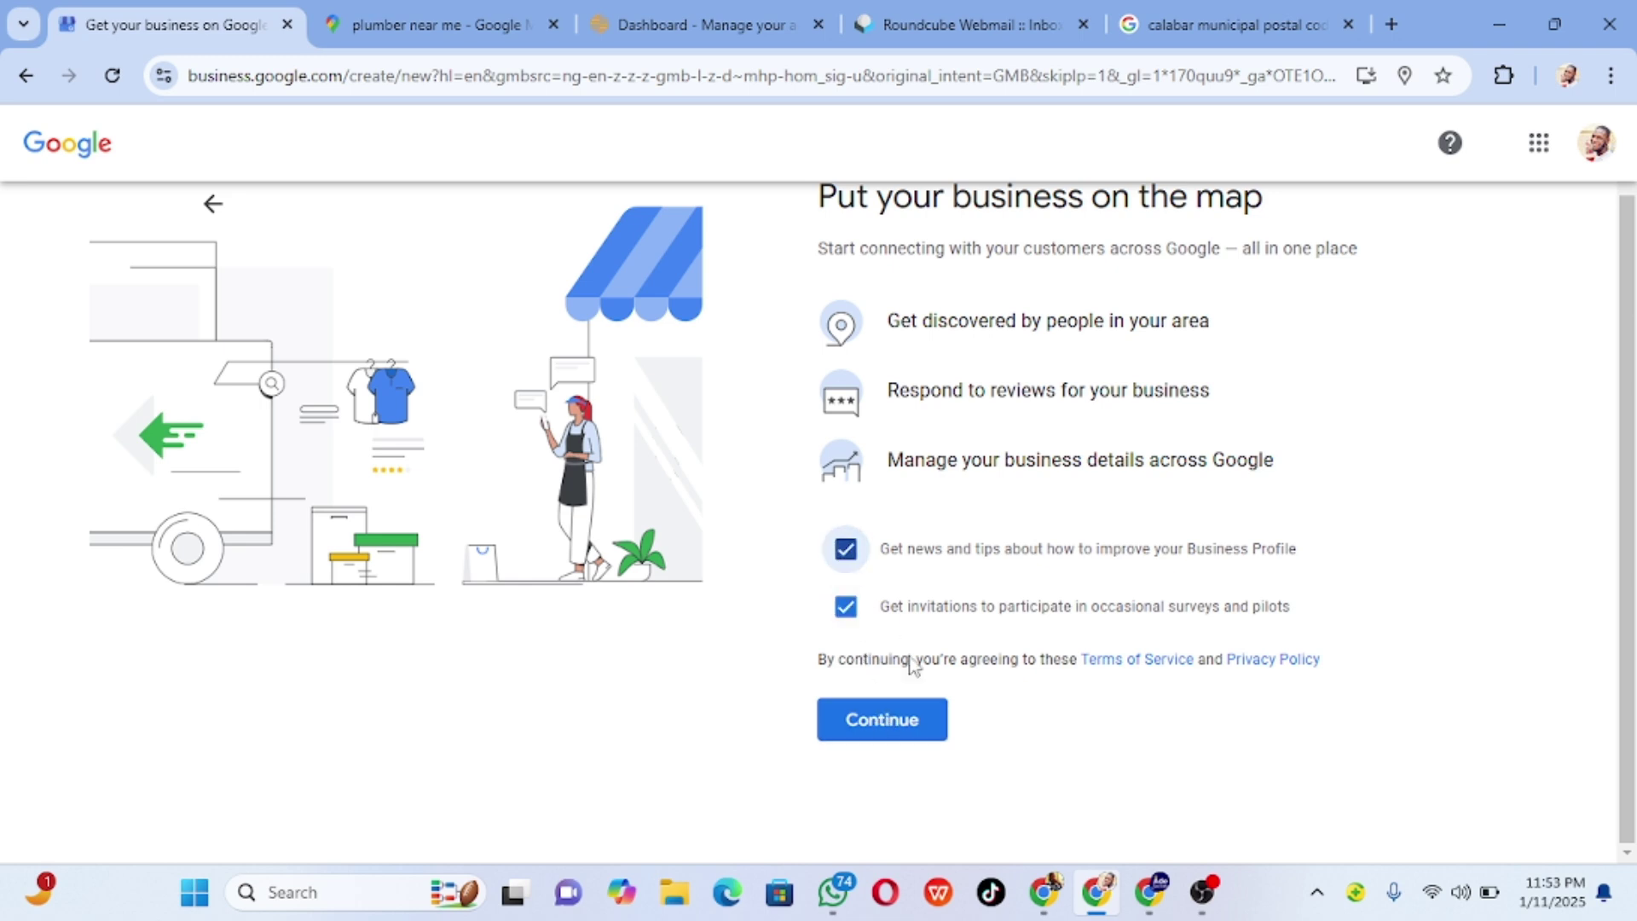
pyautogui.click(857, 553)
pyautogui.click(848, 608)
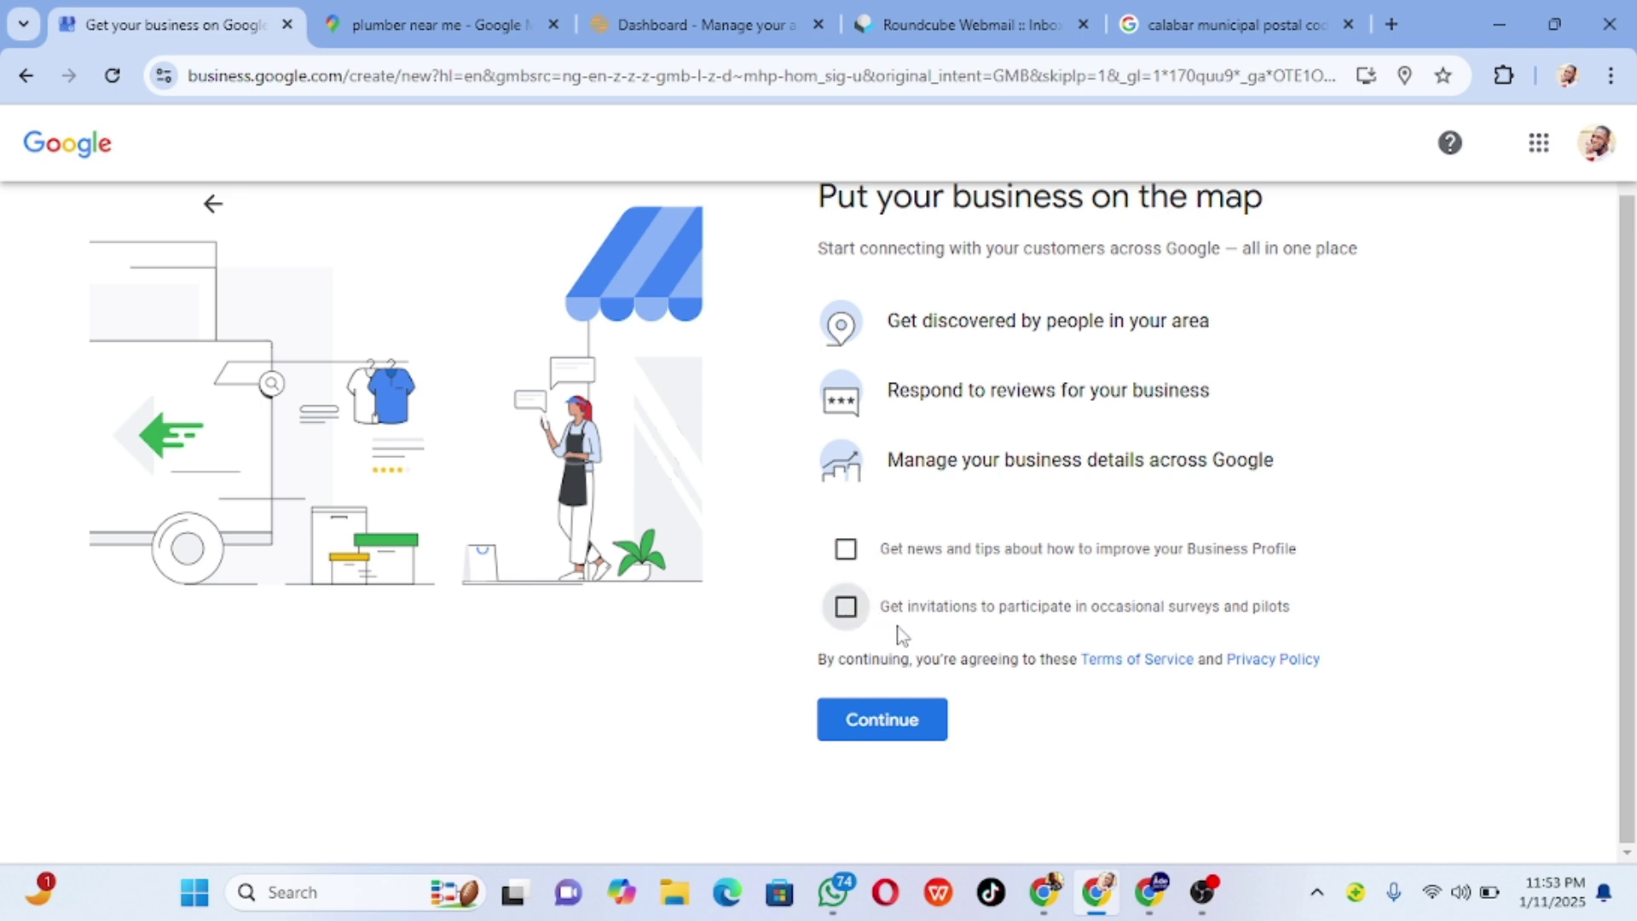
pyautogui.click(906, 723)
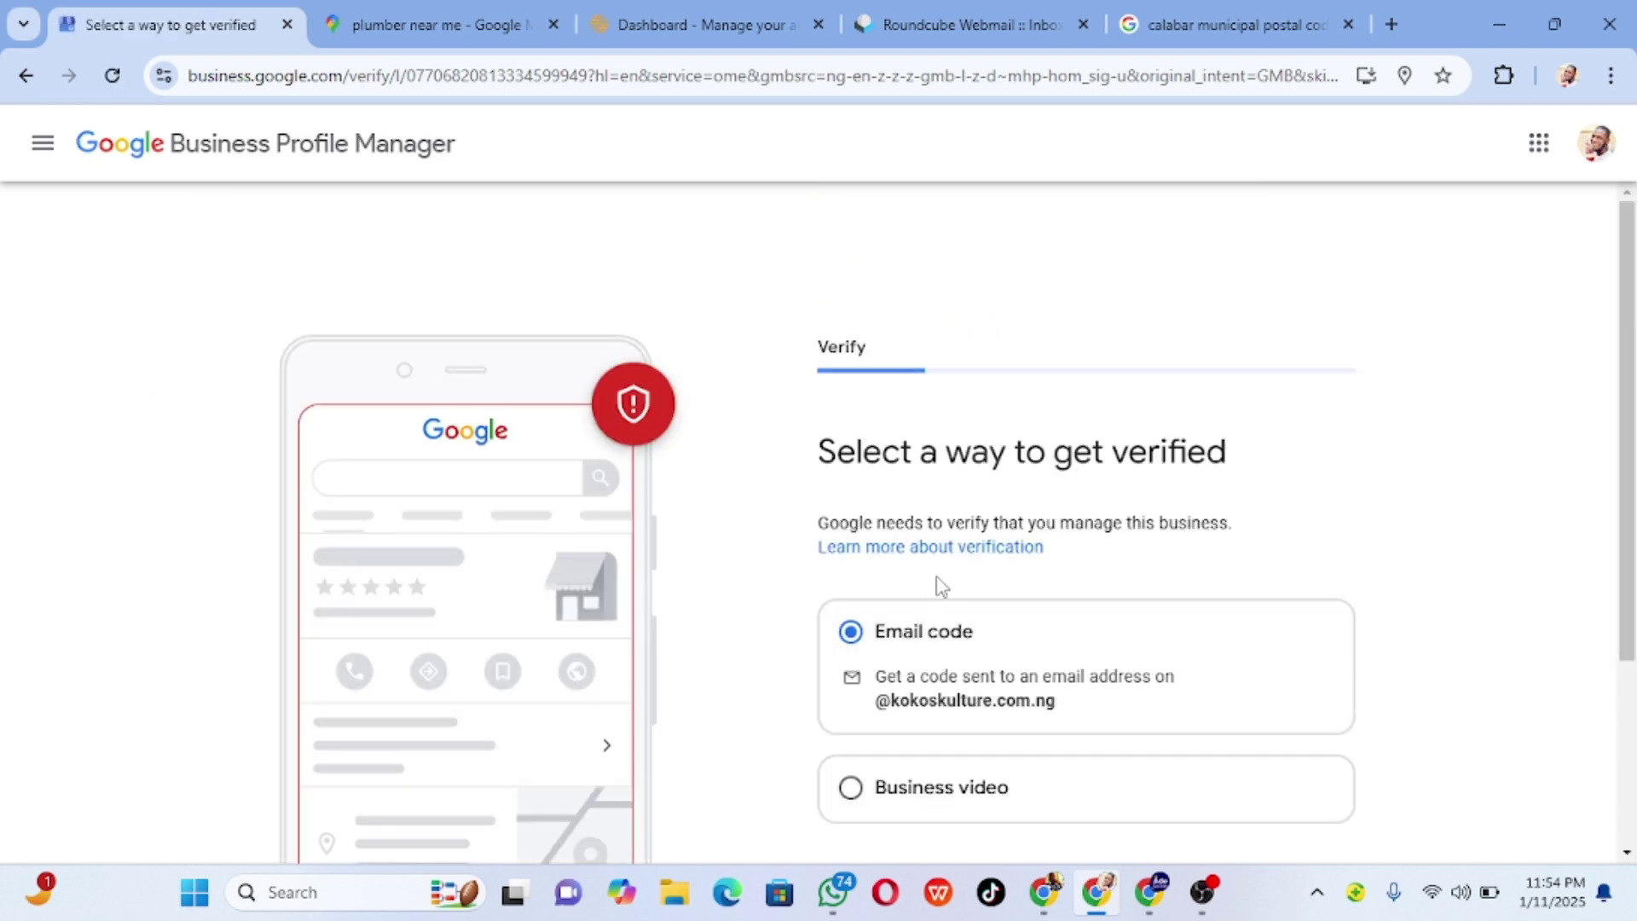
# - Check the business email address in webmail, then choose Email code verification
pyautogui.scroll(-2, 939, 585)
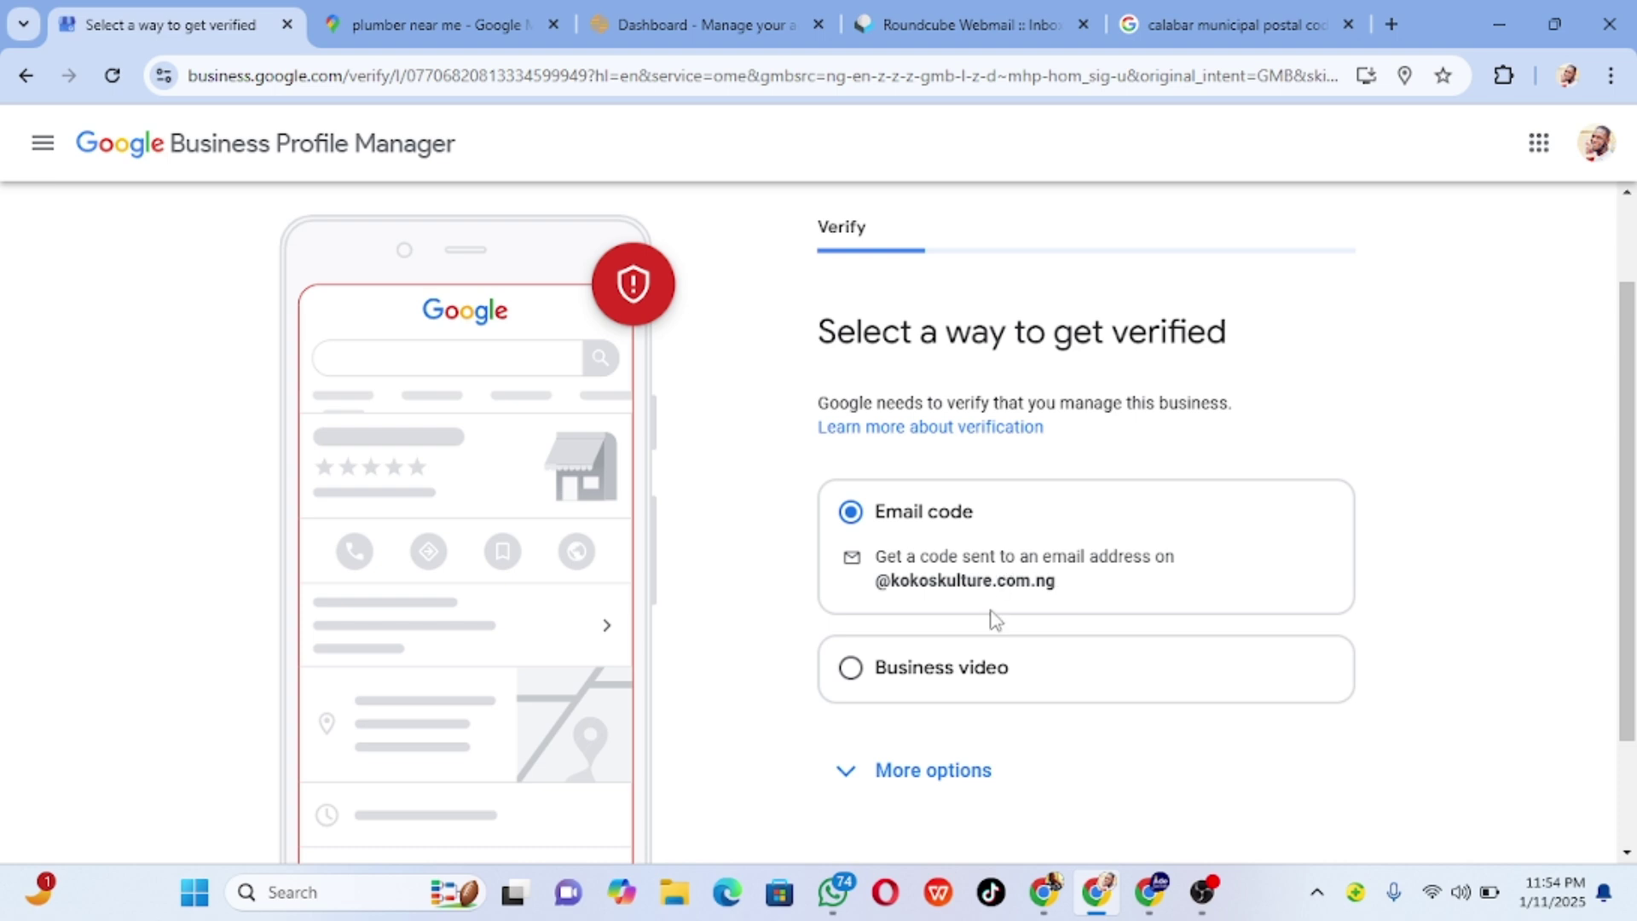
pyautogui.scroll(-2, 996, 621)
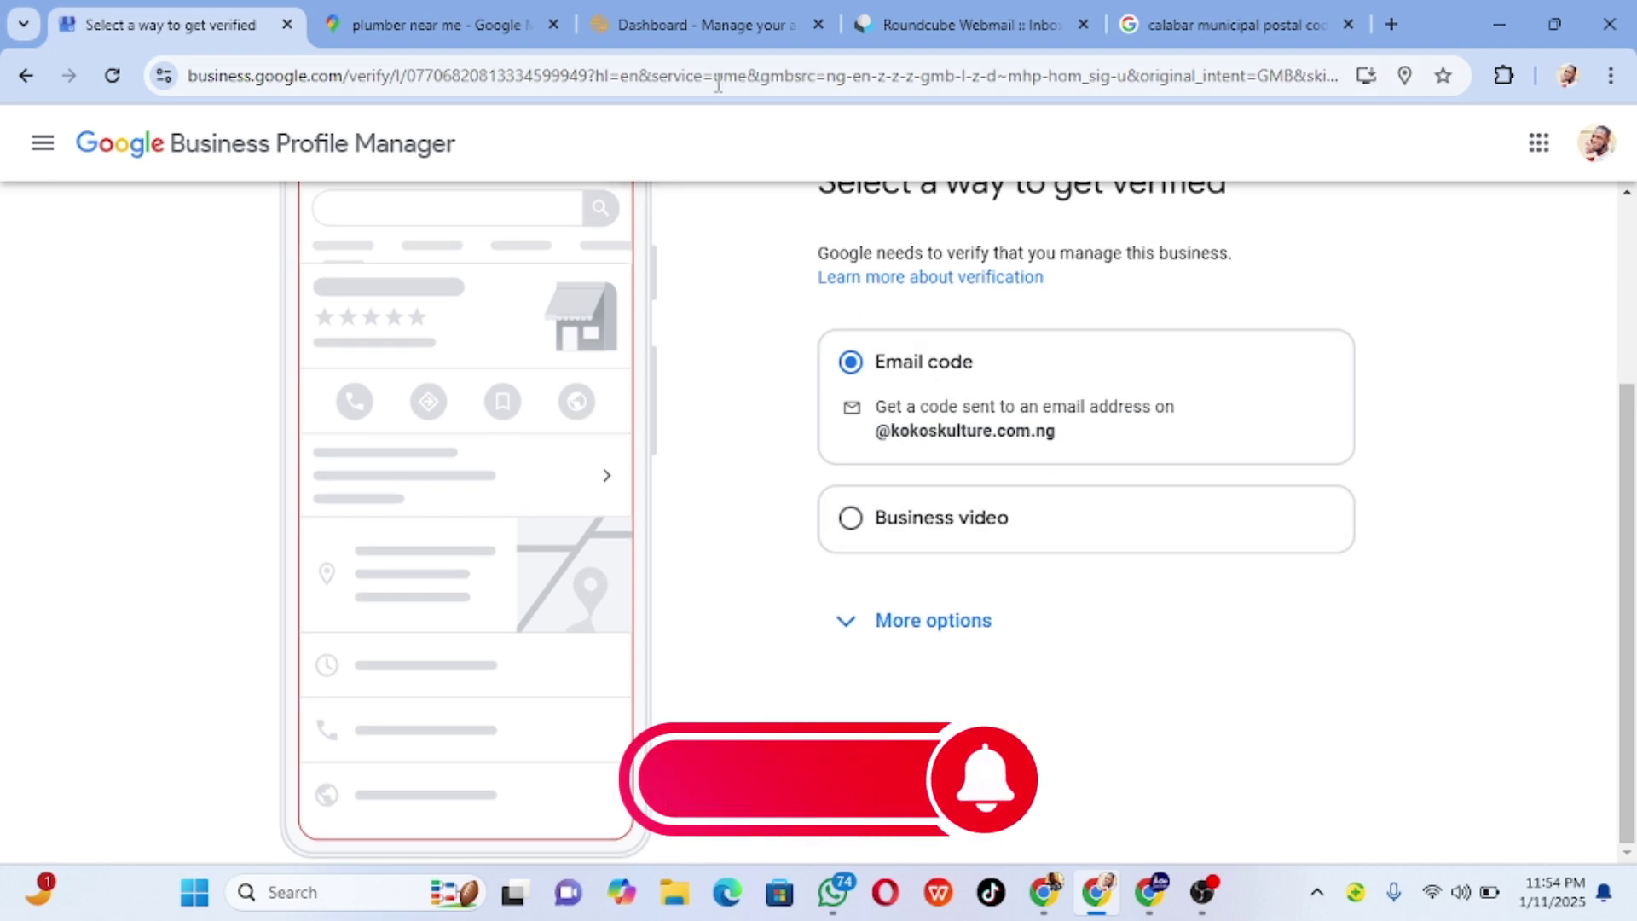
pyautogui.click(927, 8)
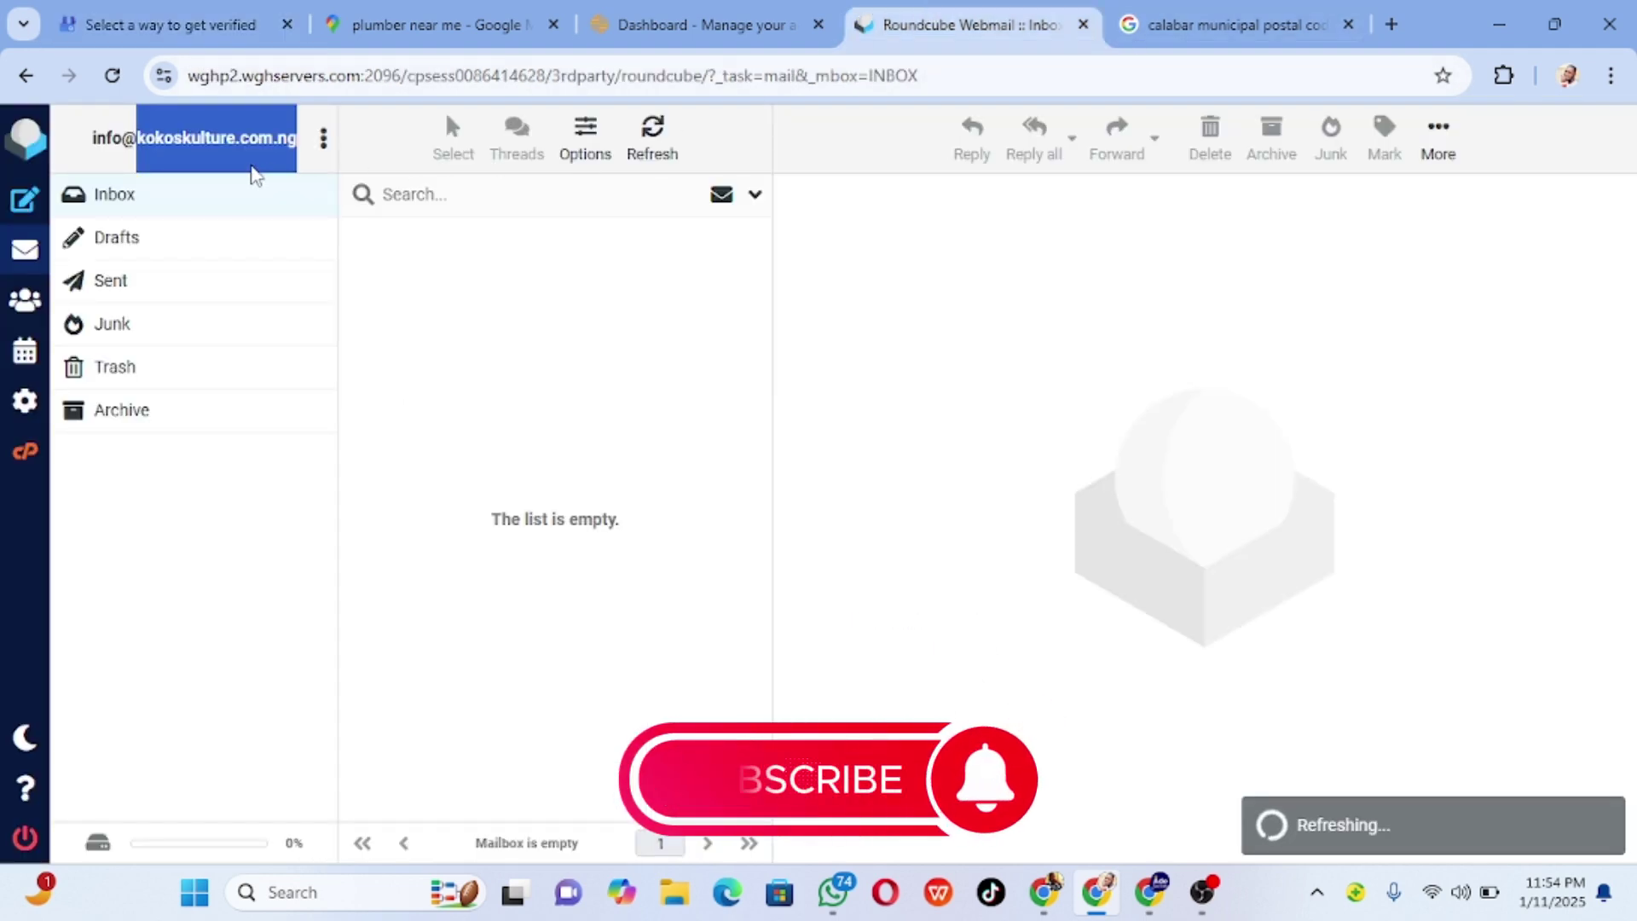
pyautogui.moveTo(92, 154); pyautogui.dragTo(120, 141)
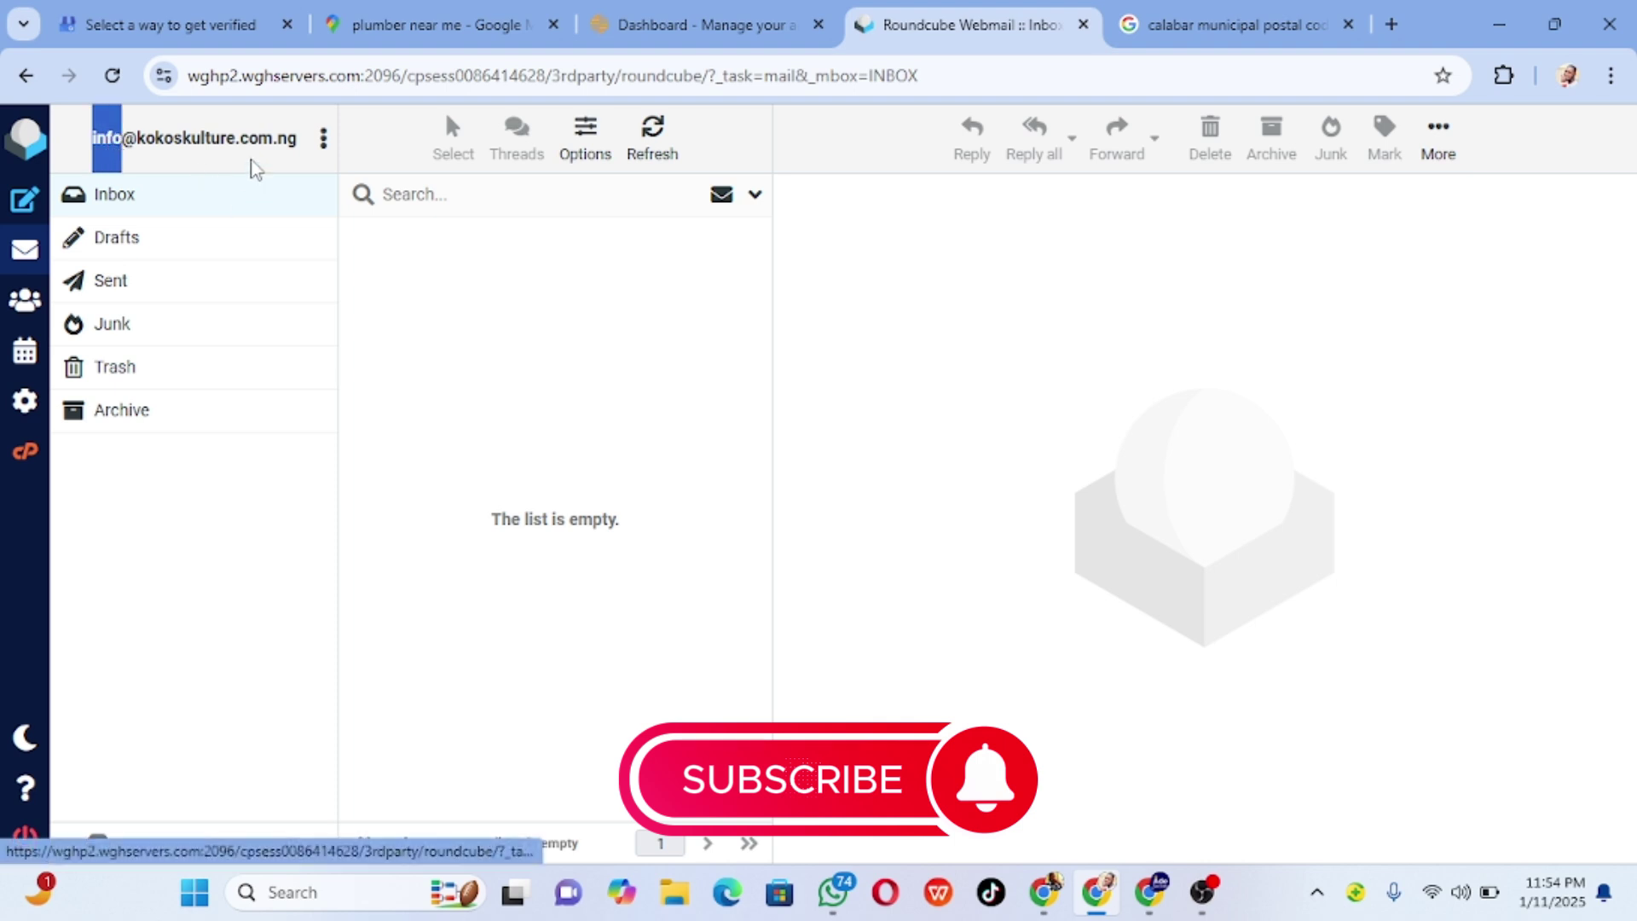
pyautogui.click(201, 22)
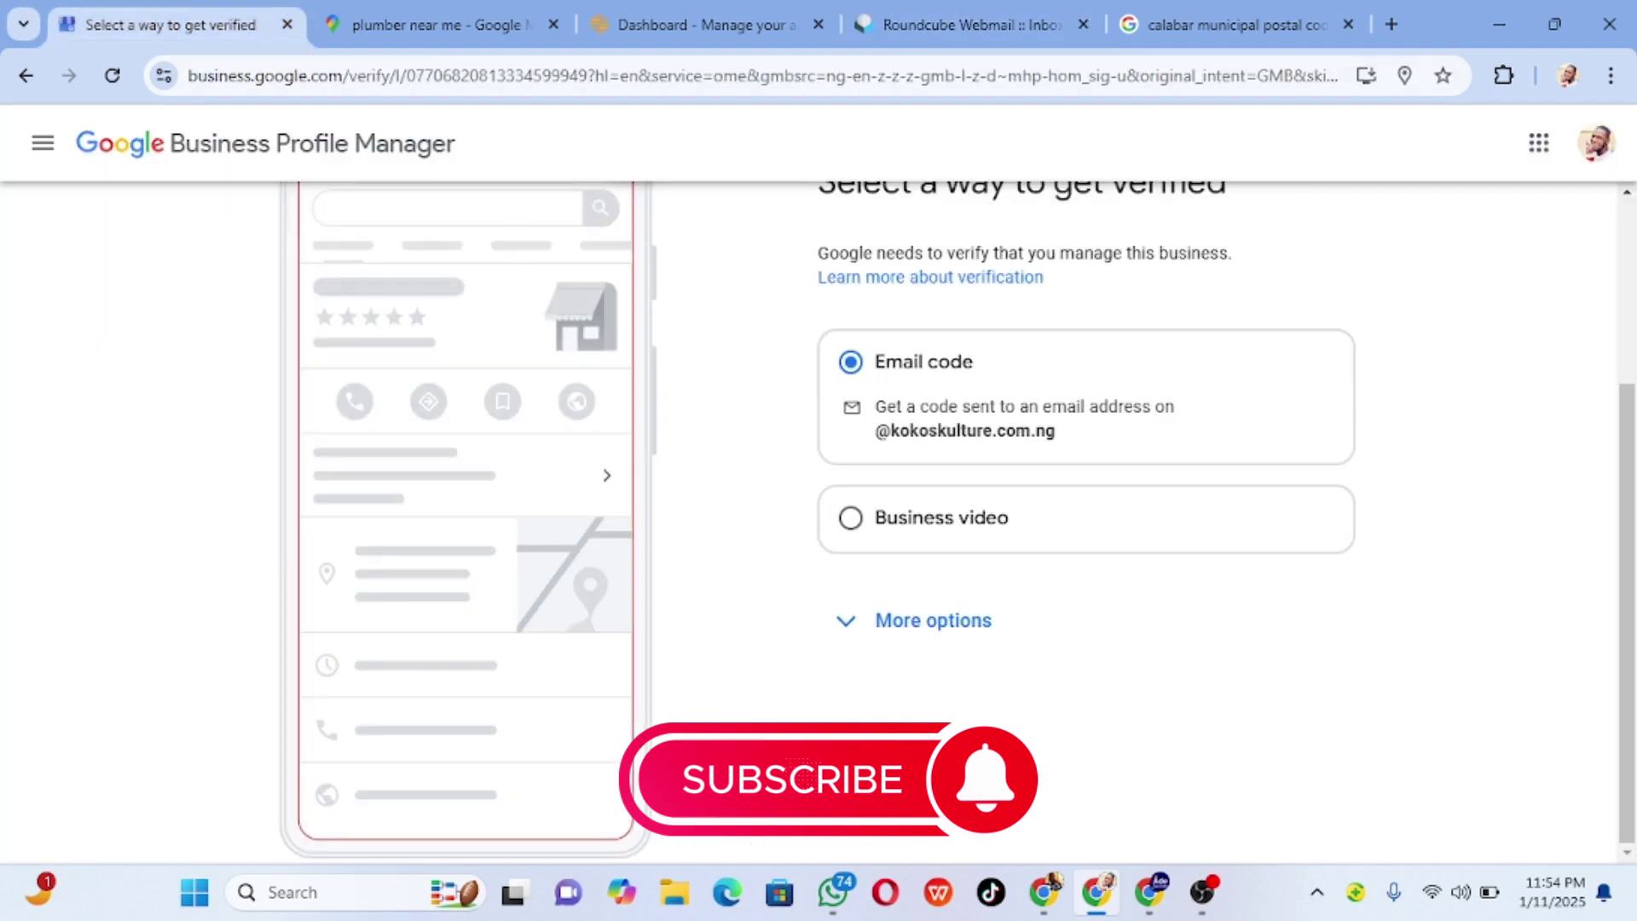
pyautogui.click(960, 377)
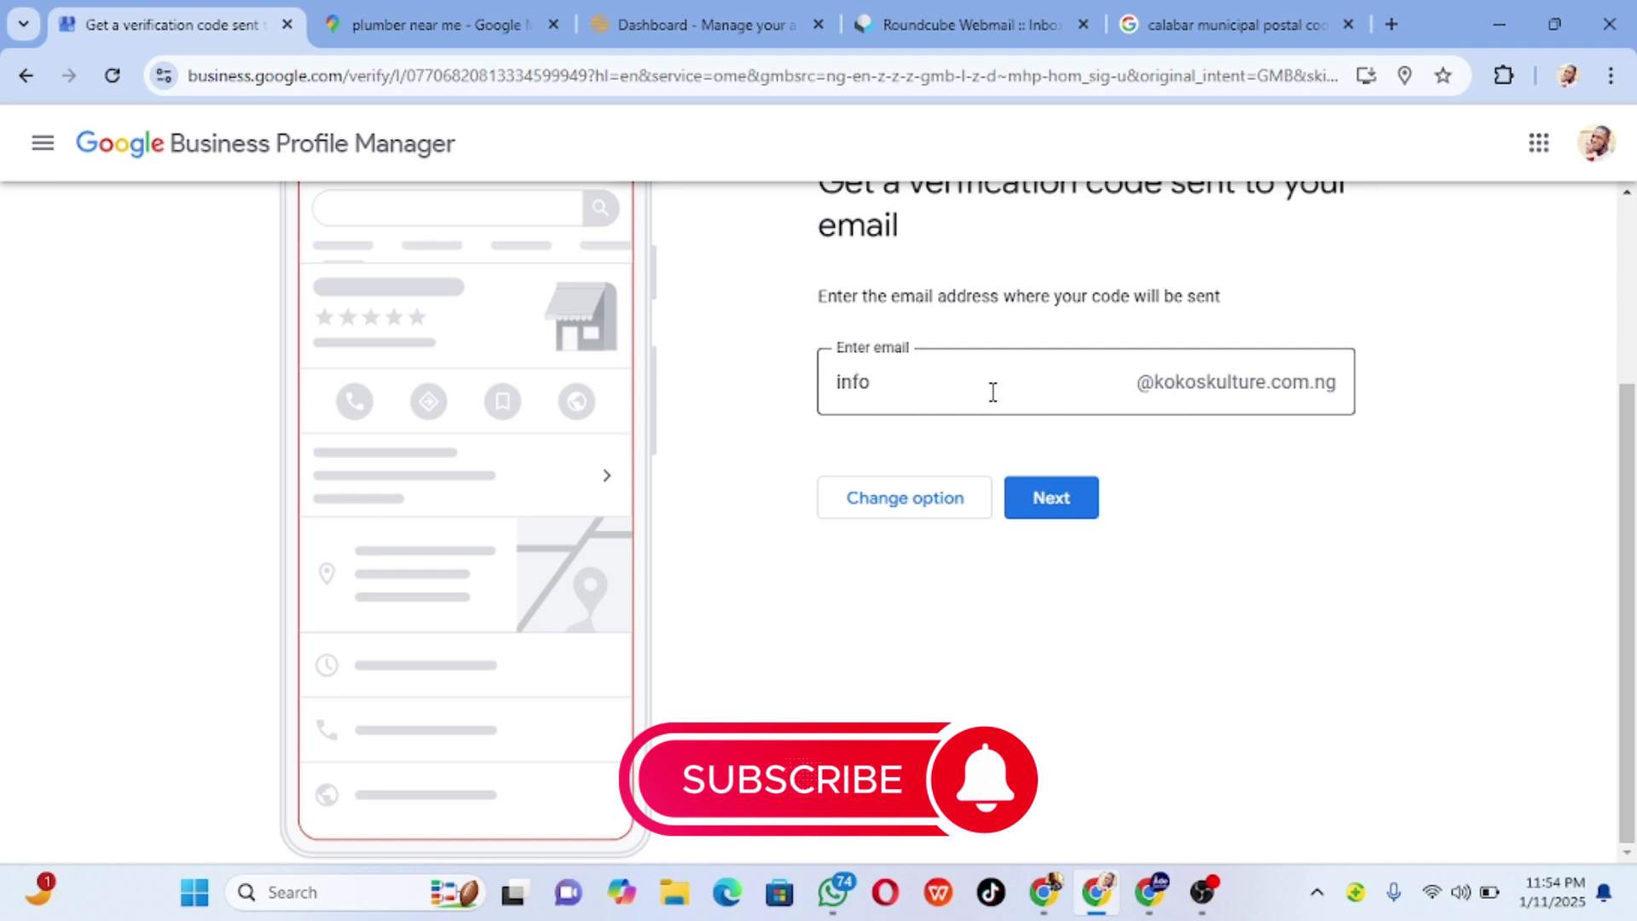
# - Send the verification code to the business email and switch to the webmail inbox
pyautogui.scroll(2, 1172, 490)
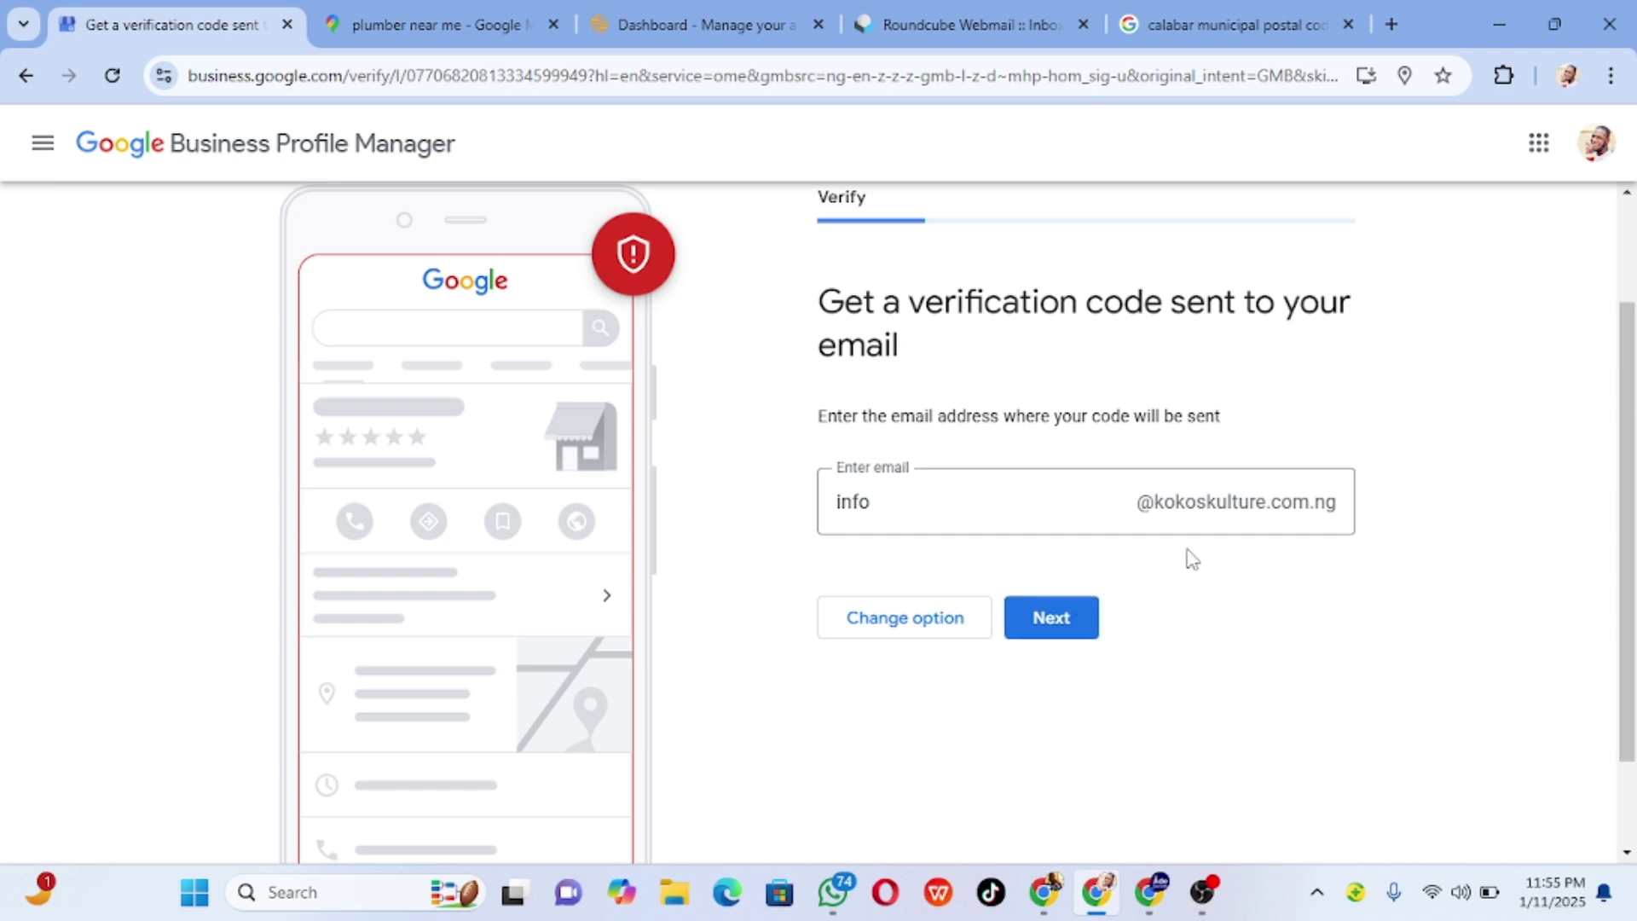
pyautogui.click(1056, 612)
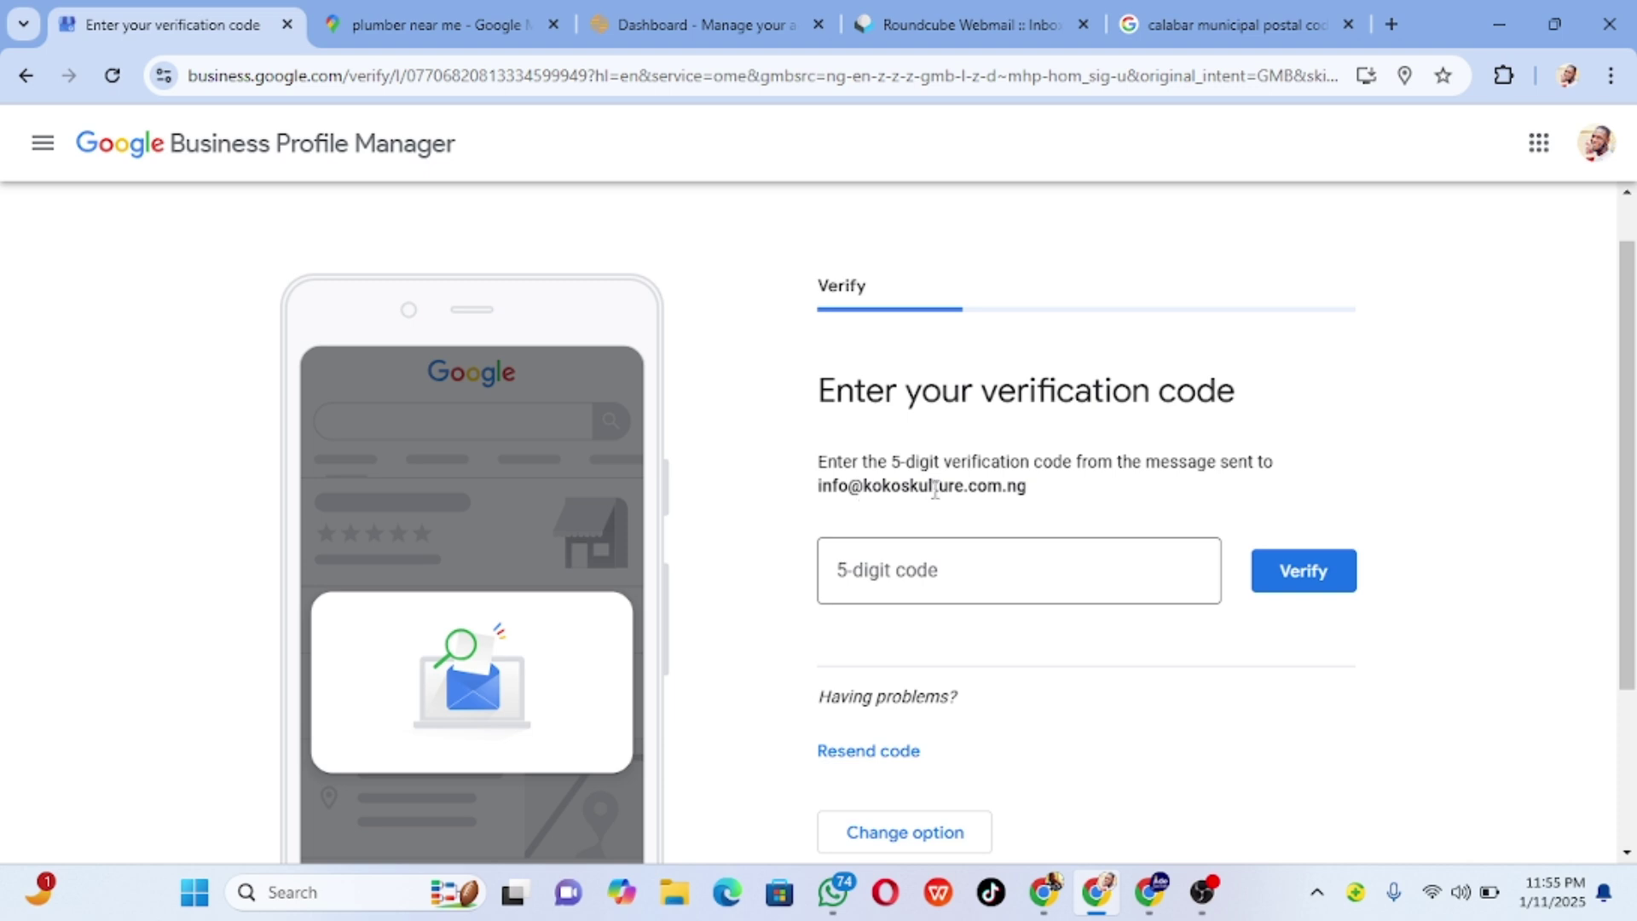
pyautogui.click(988, 17)
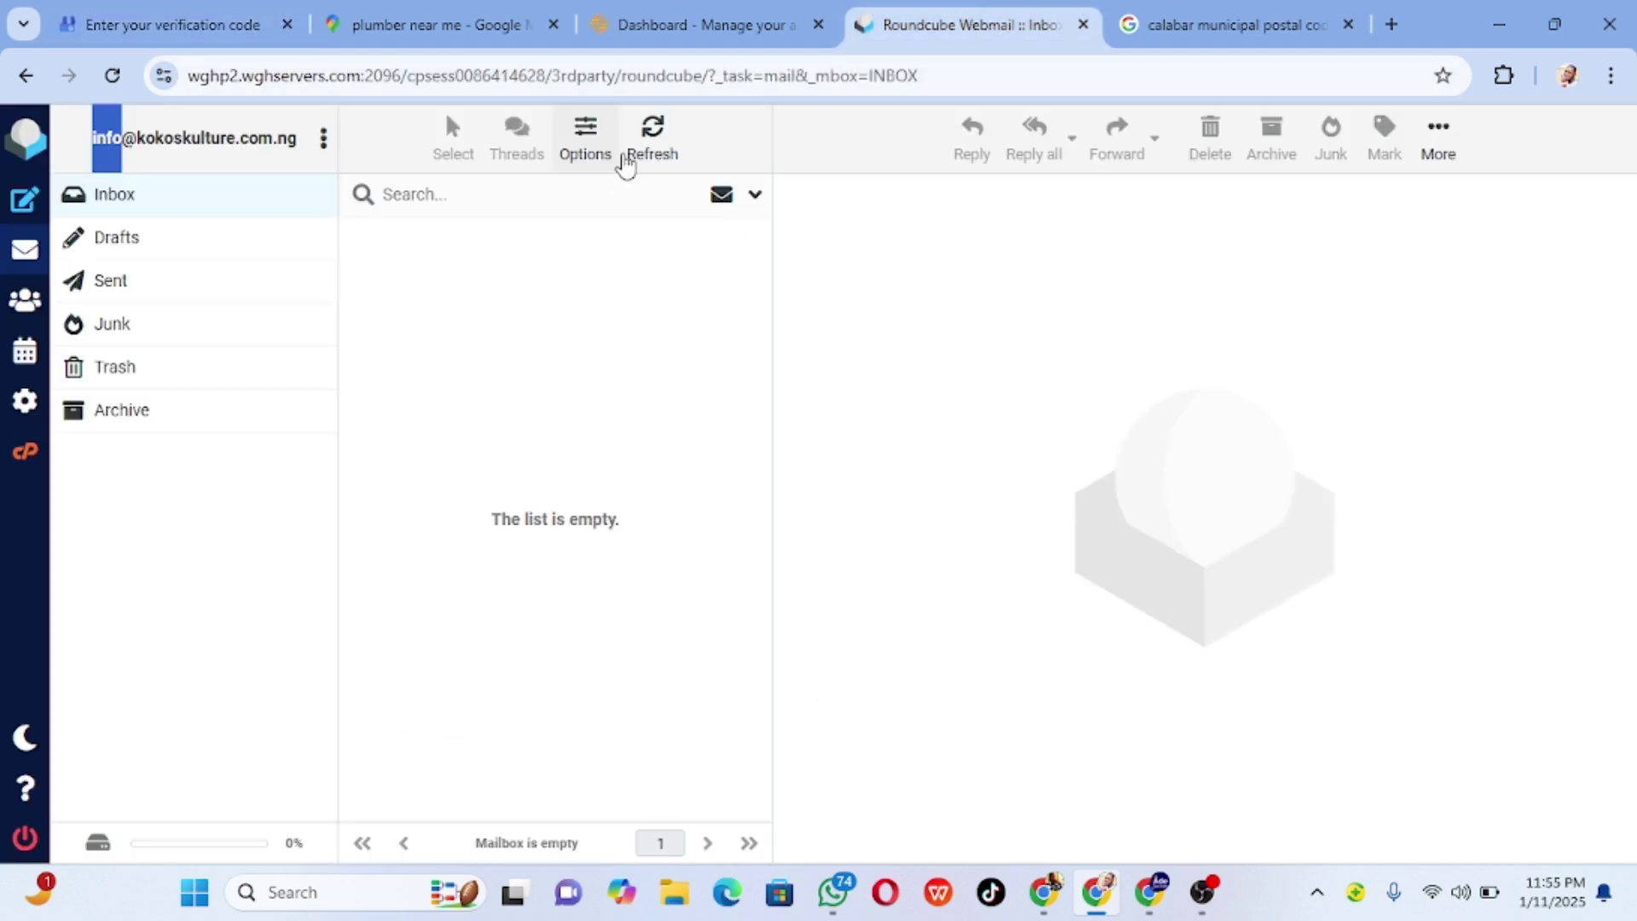
# - Refresh the Roundcube inbox repeatedly until the Google verification email arrives
pyautogui.click(644, 147)
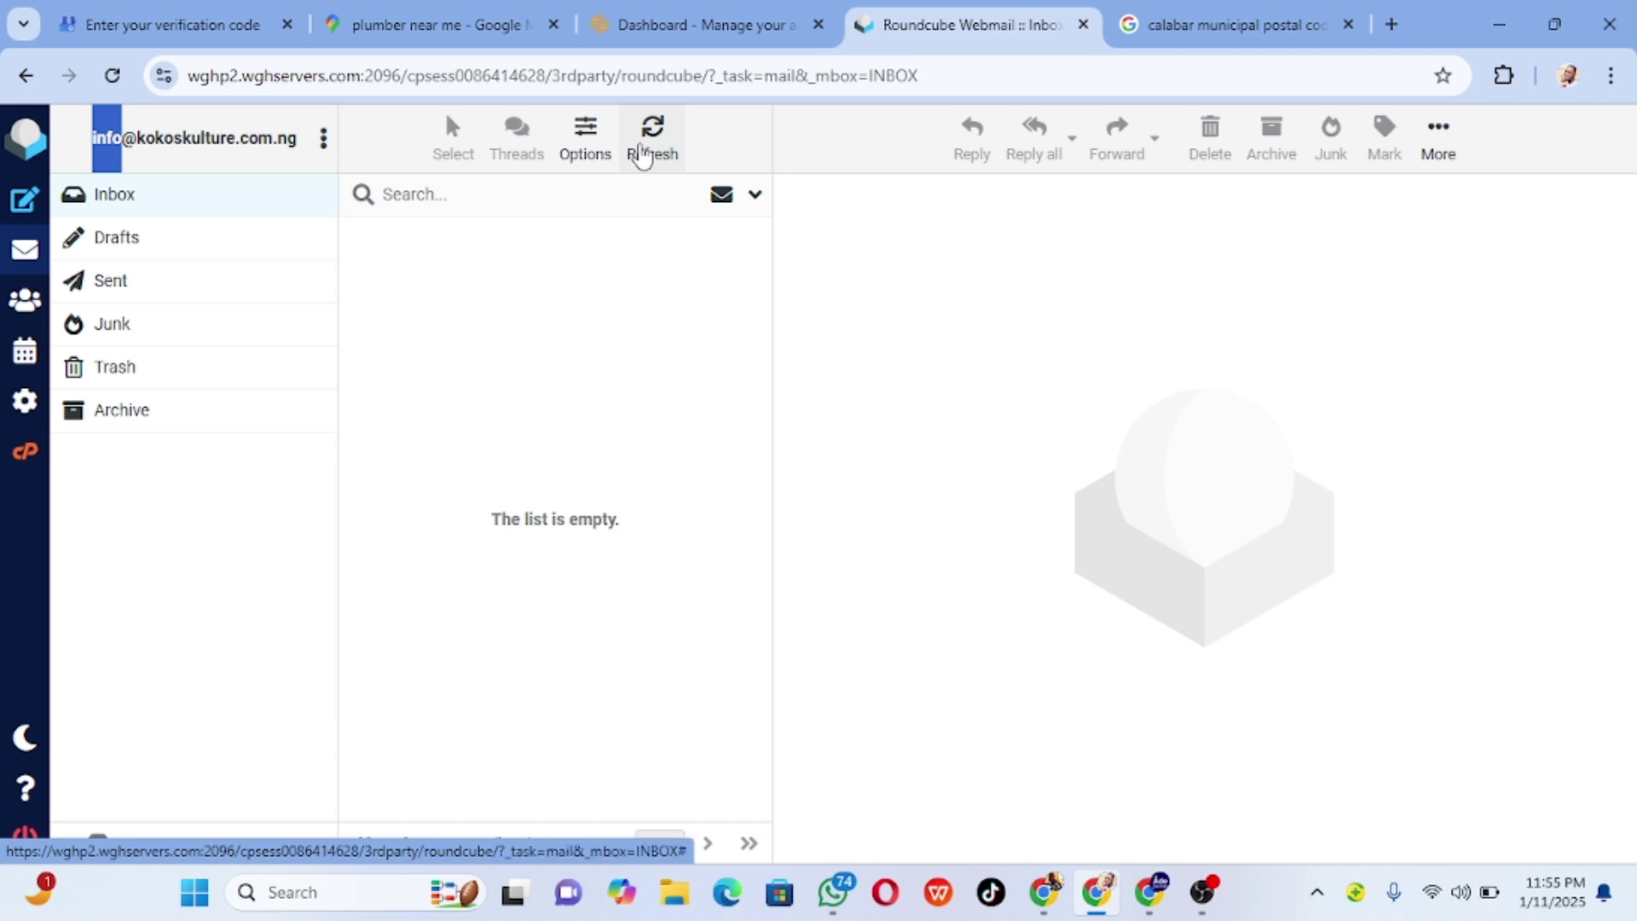
pyautogui.click(644, 155)
pyautogui.click(643, 155)
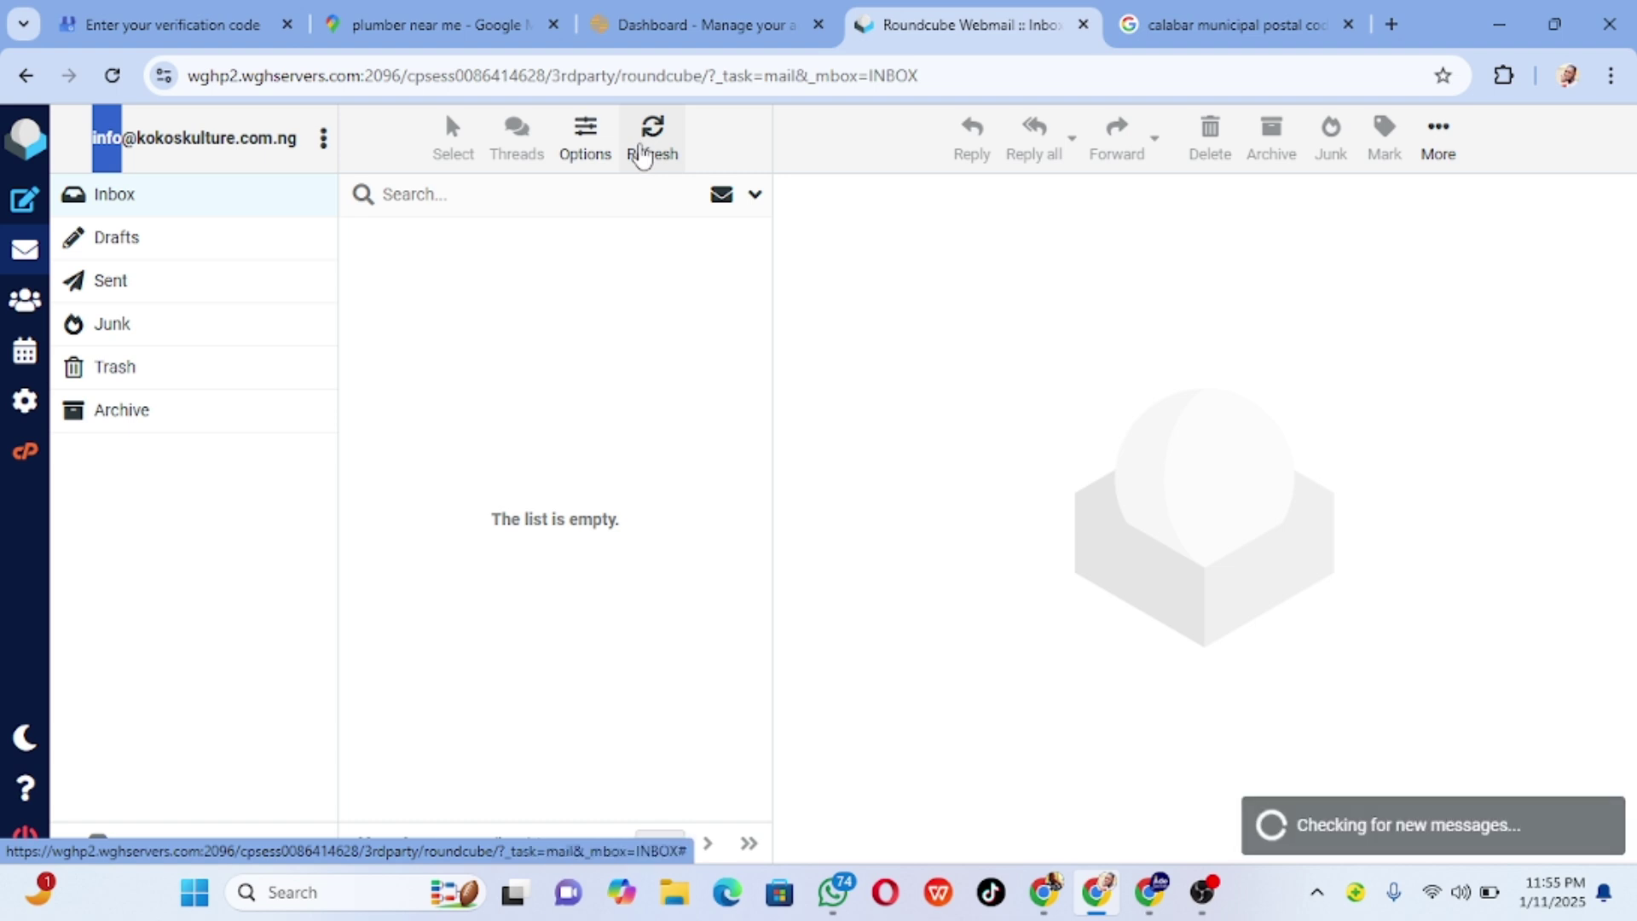
pyautogui.click(644, 156)
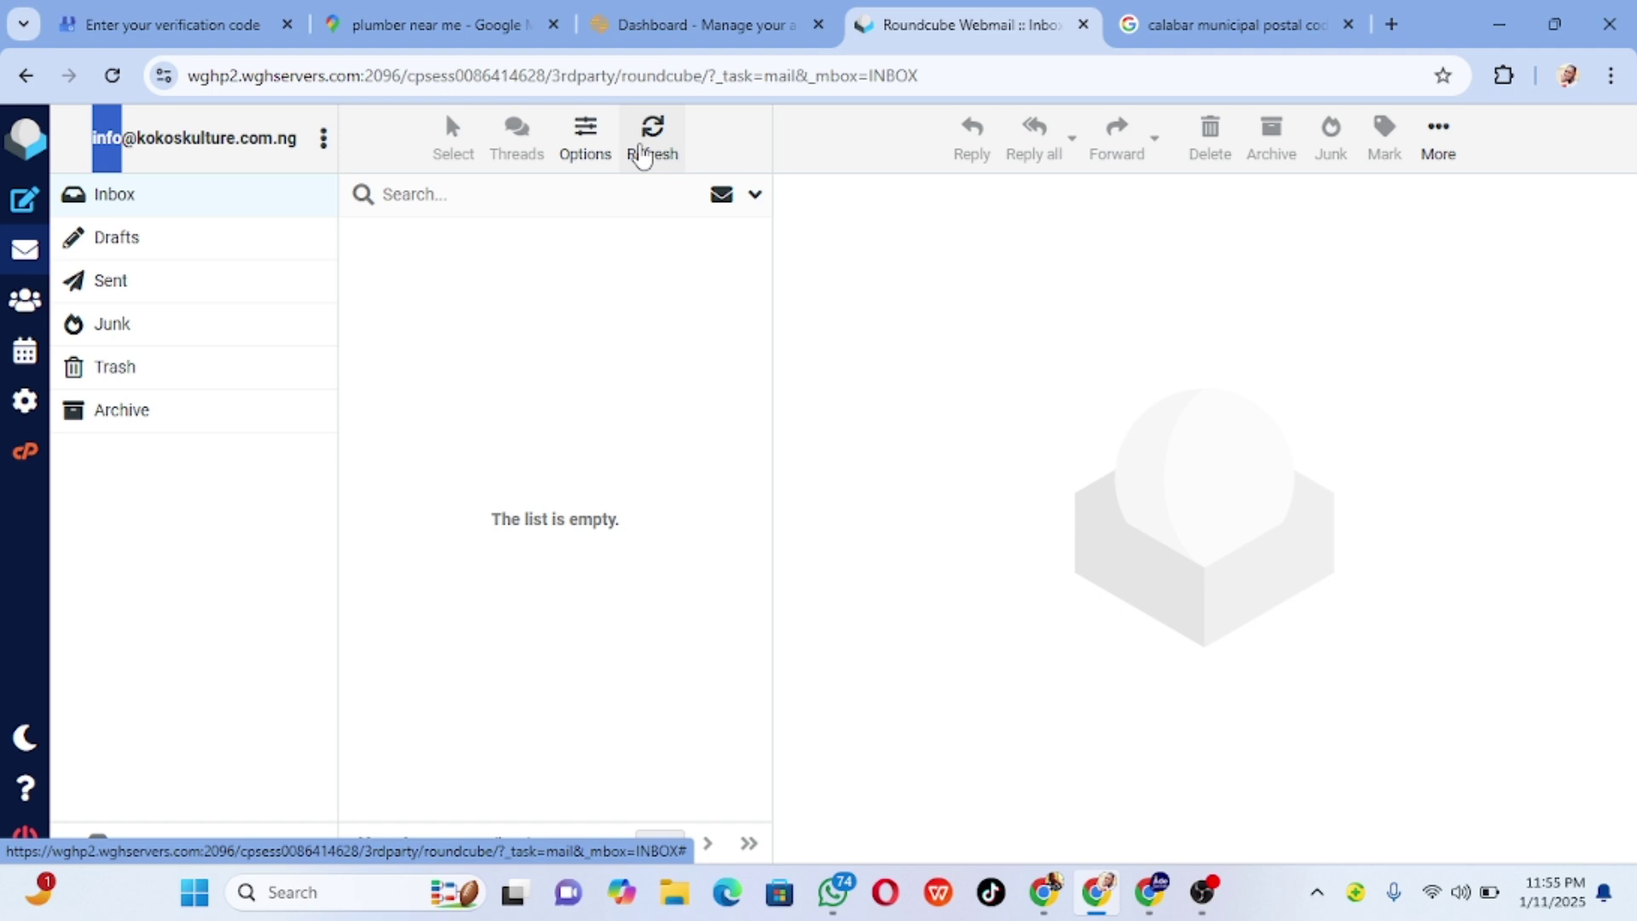
pyautogui.click(644, 156)
pyautogui.click(644, 155)
pyautogui.click(114, 80)
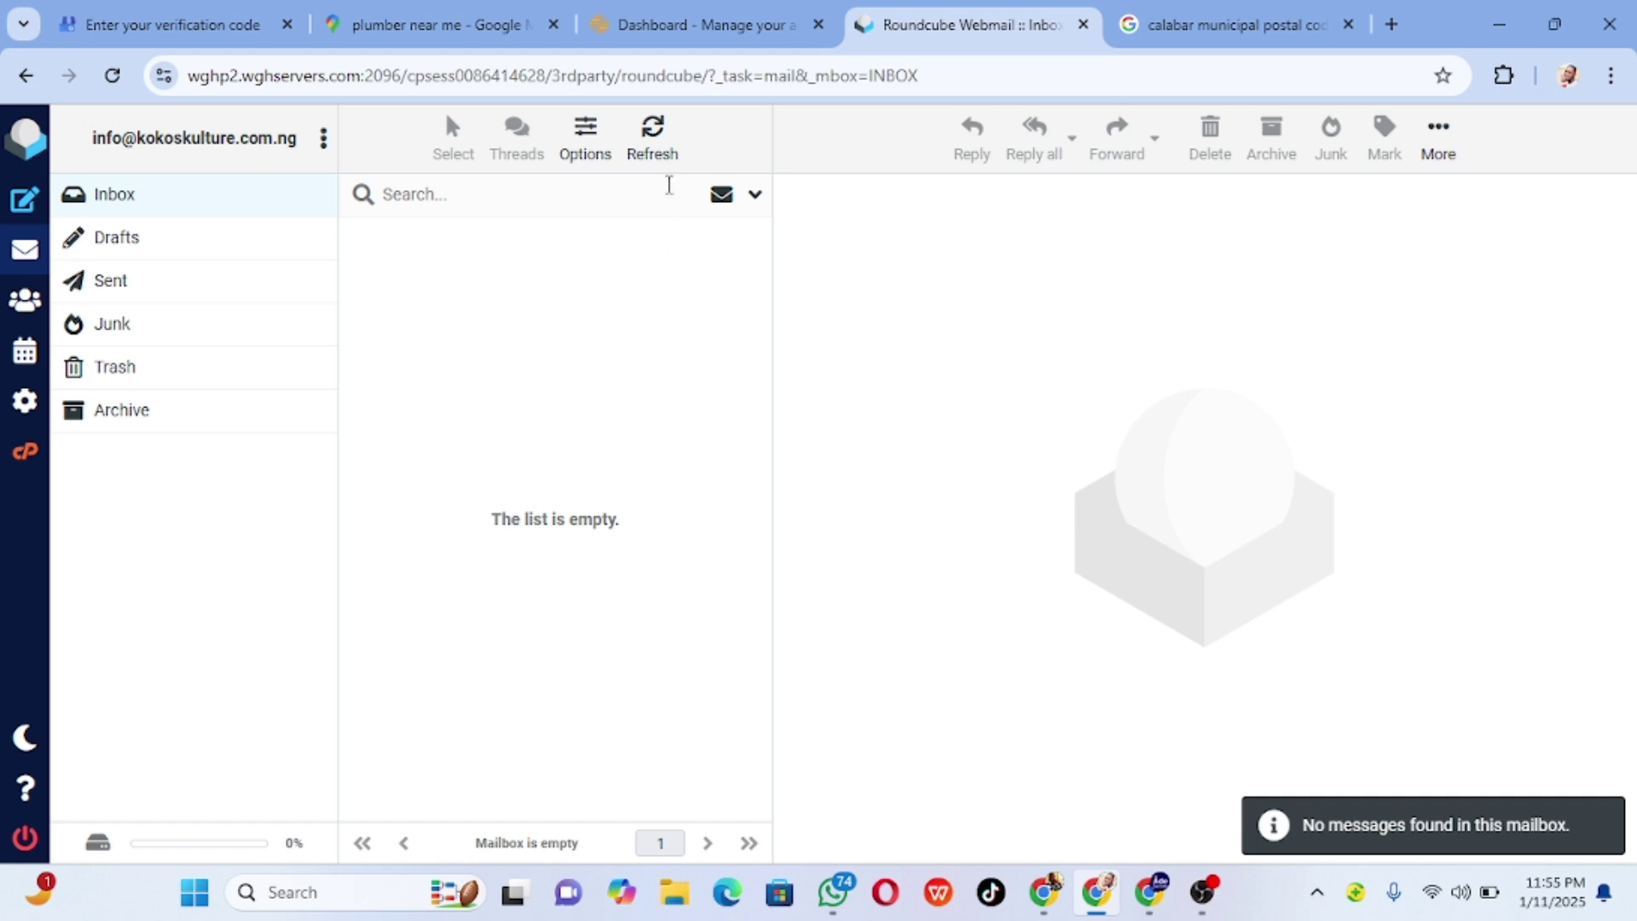
pyautogui.click(659, 151)
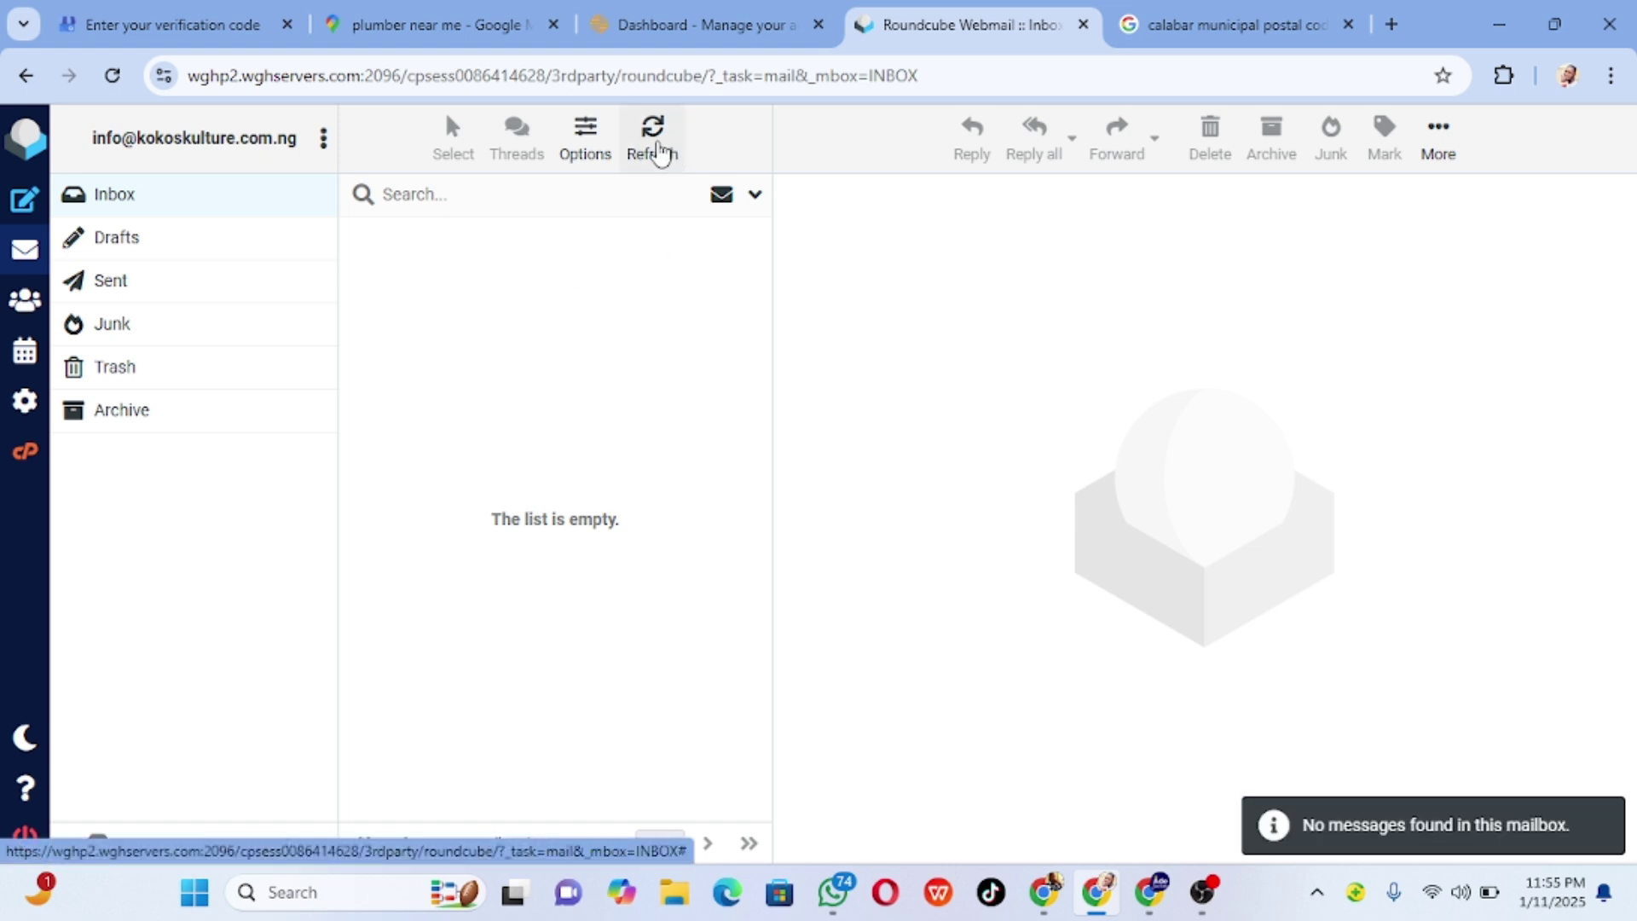
pyautogui.click(659, 153)
pyautogui.click(657, 154)
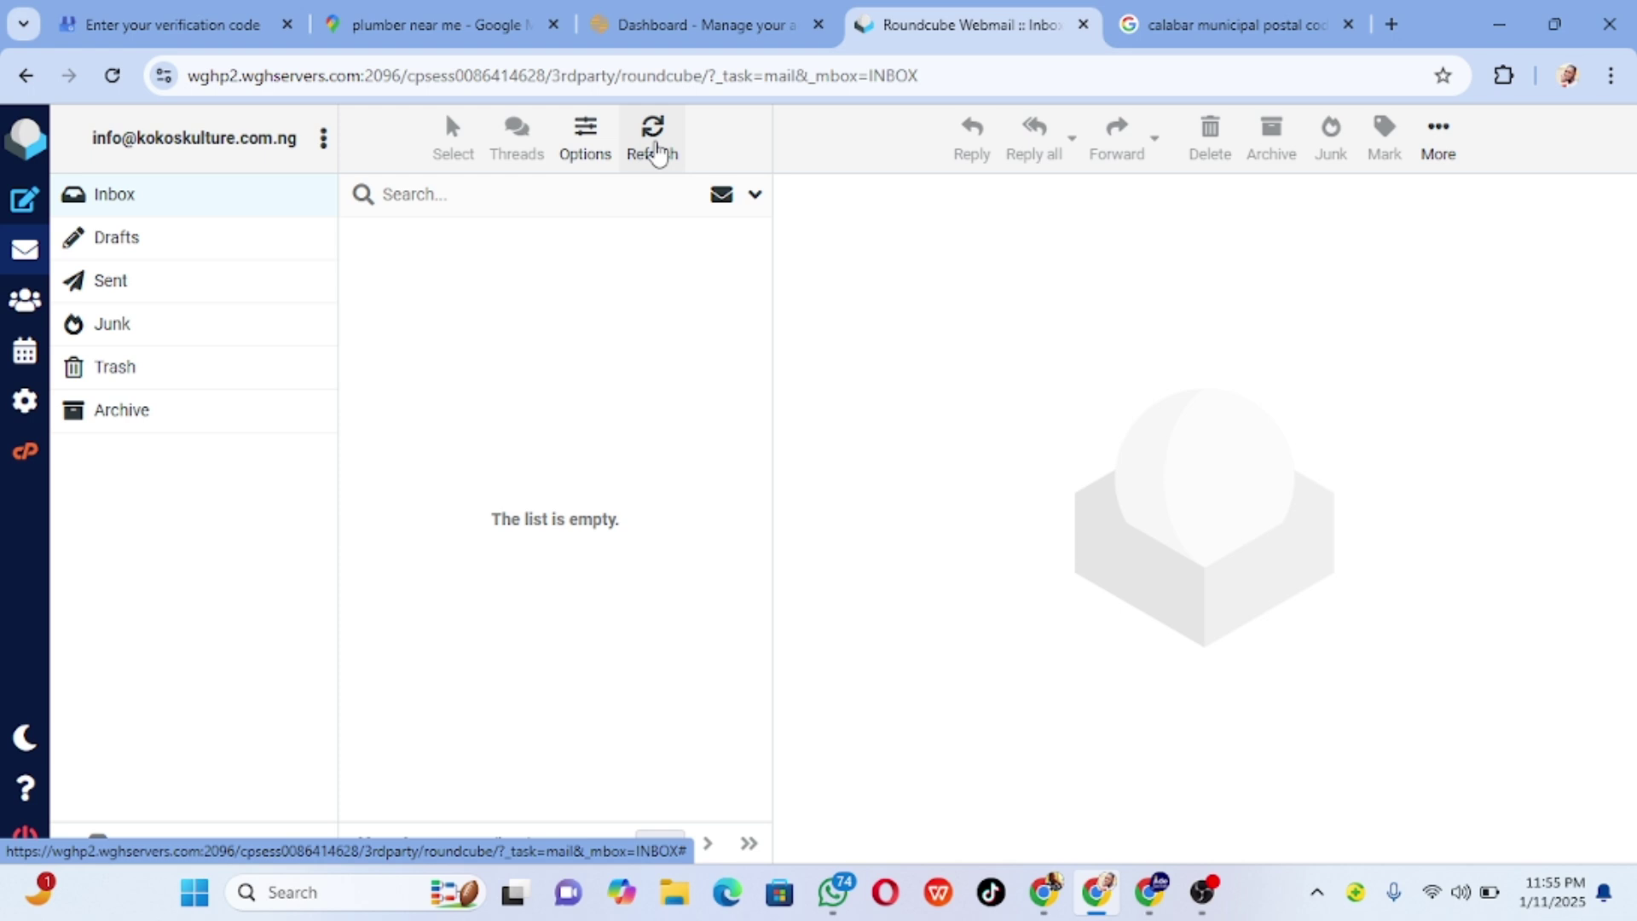
pyautogui.click(657, 153)
pyautogui.click(656, 154)
pyautogui.click(656, 154)
pyautogui.click(657, 153)
pyautogui.click(656, 154)
pyautogui.click(657, 154)
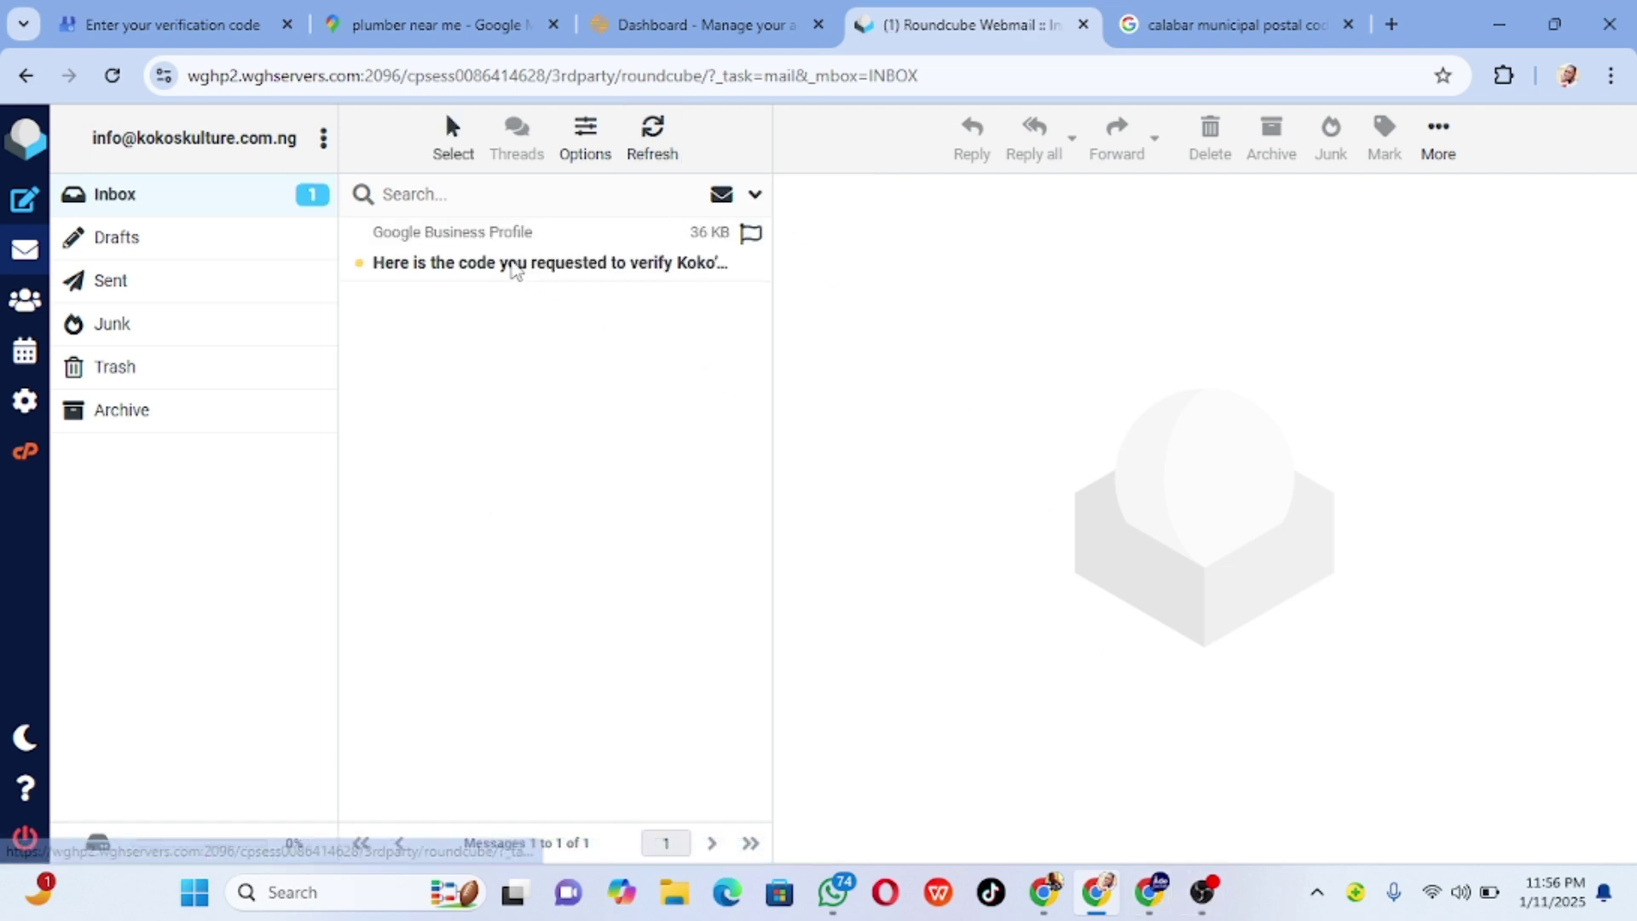
# - Copy the verification code from the Google email and return to the code page
pyautogui.click(558, 264)
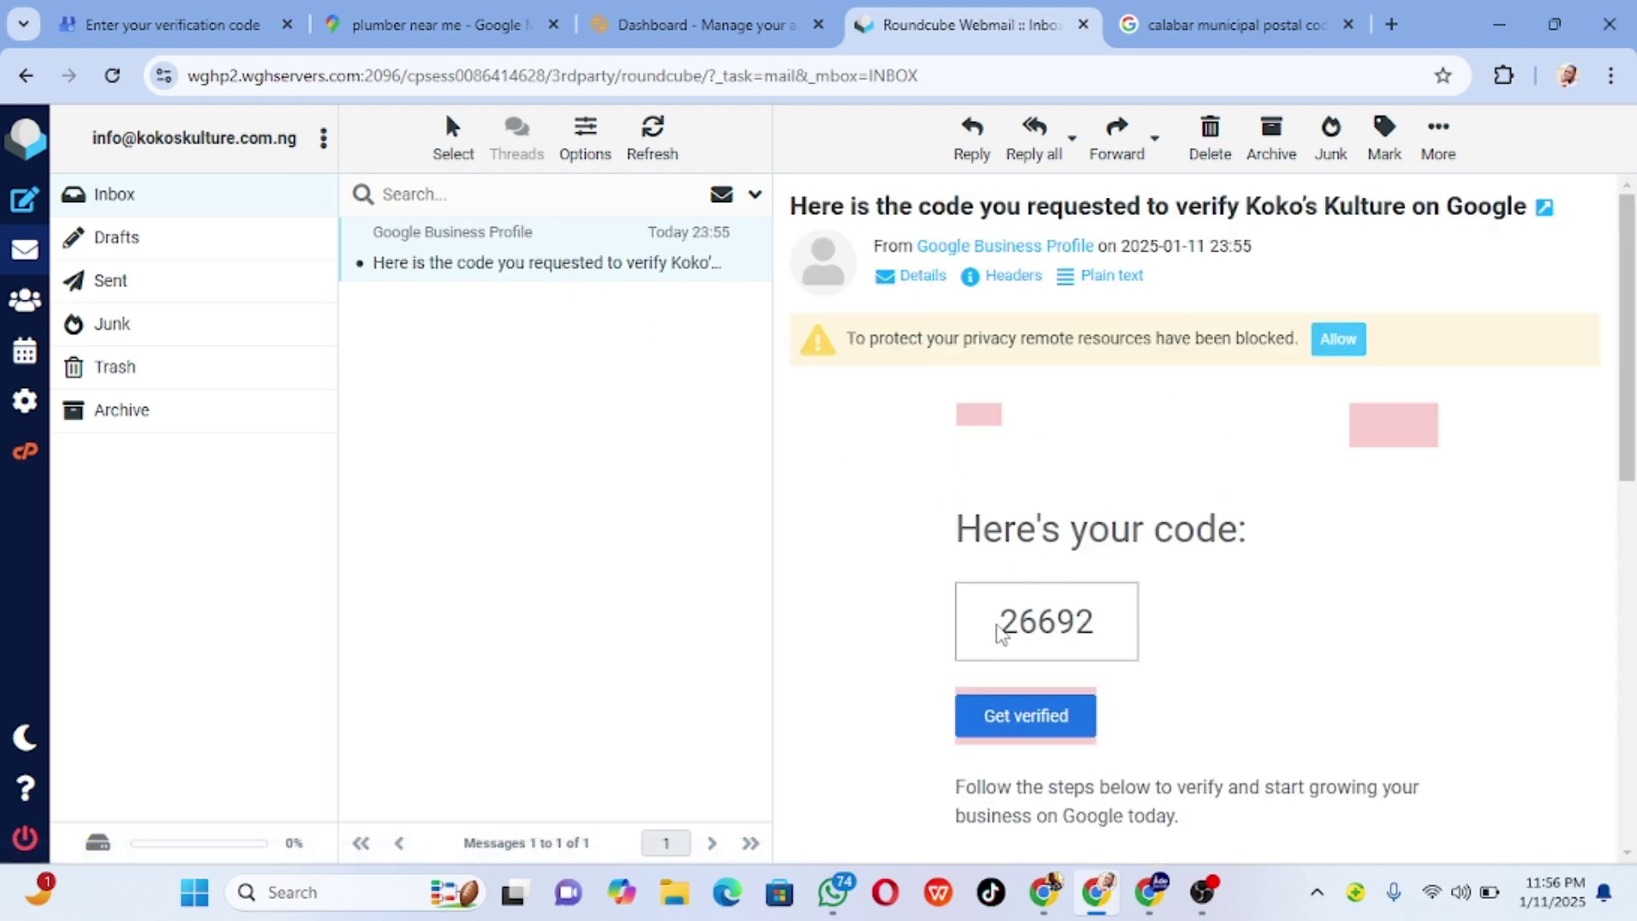
pyautogui.moveTo(995, 628); pyautogui.dragTo(1102, 639)
pyautogui.hotkey('ctrl', 'c')
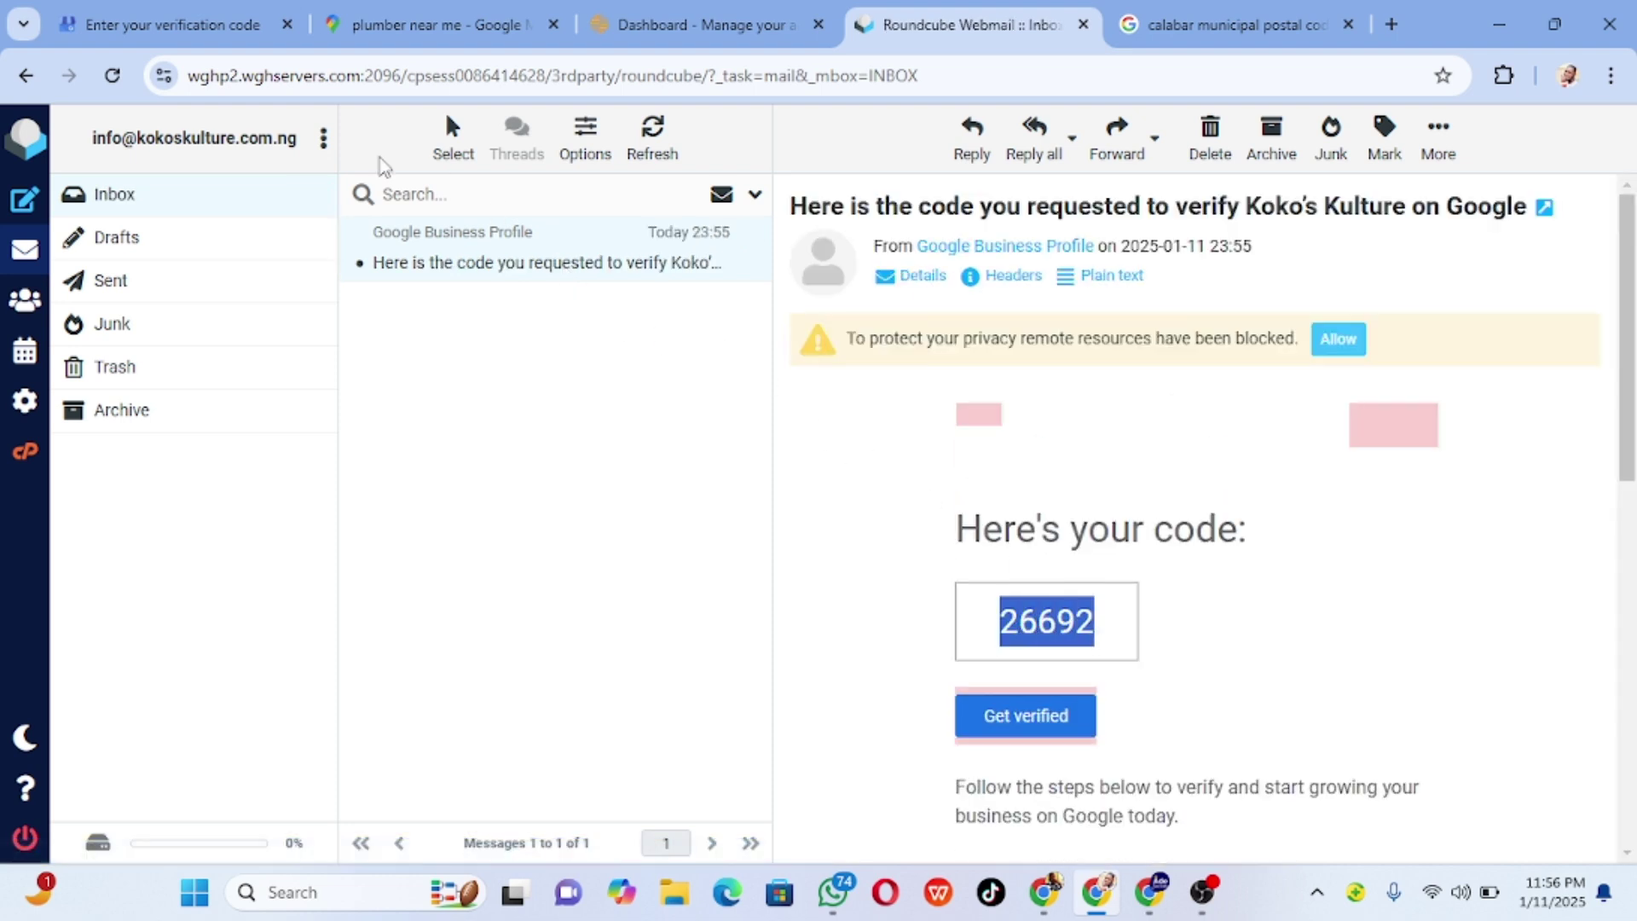
pyautogui.click(224, 30)
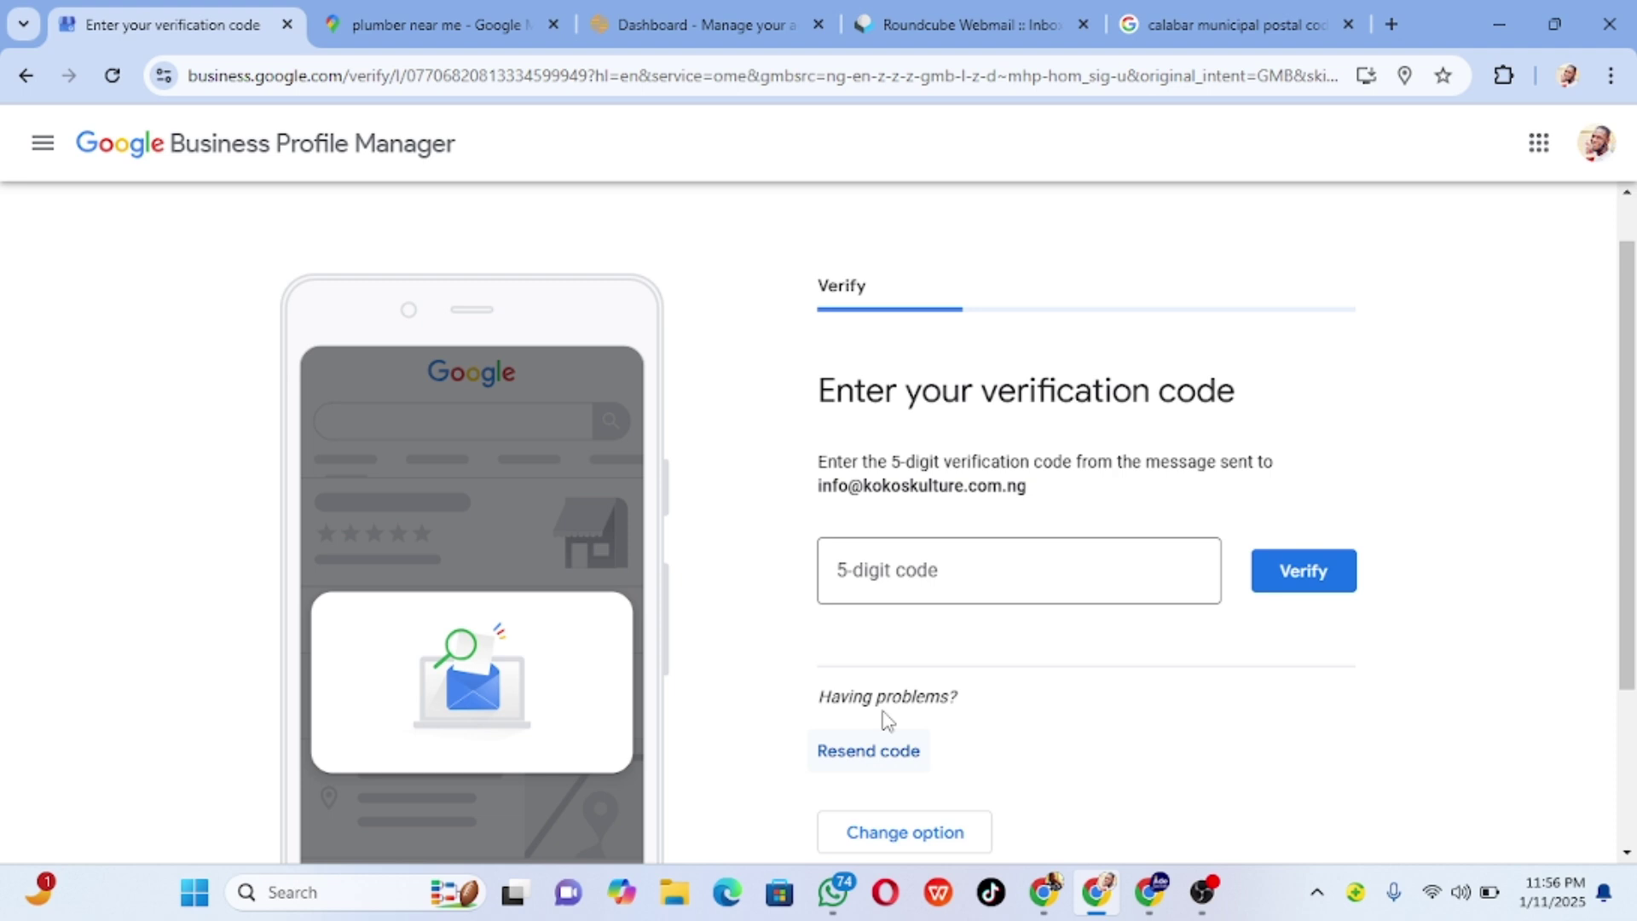
# - Paste the verification code into the 5-digit box and verify the business
pyautogui.click(888, 575)
pyautogui.hotkey('ctrl', 'v')
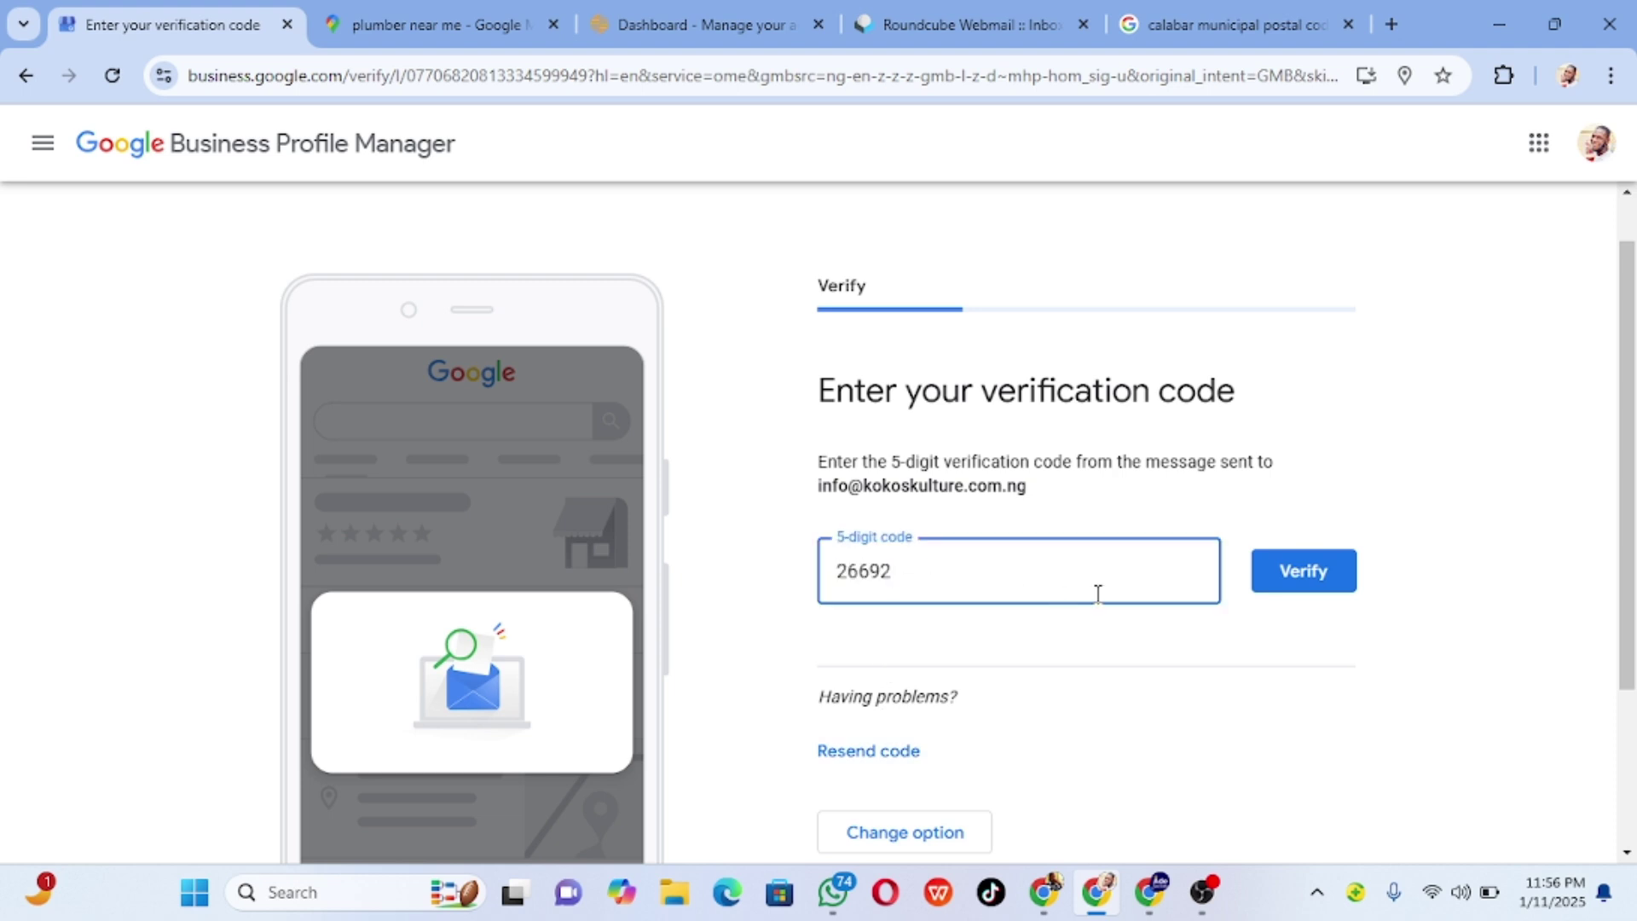
pyautogui.click(1268, 588)
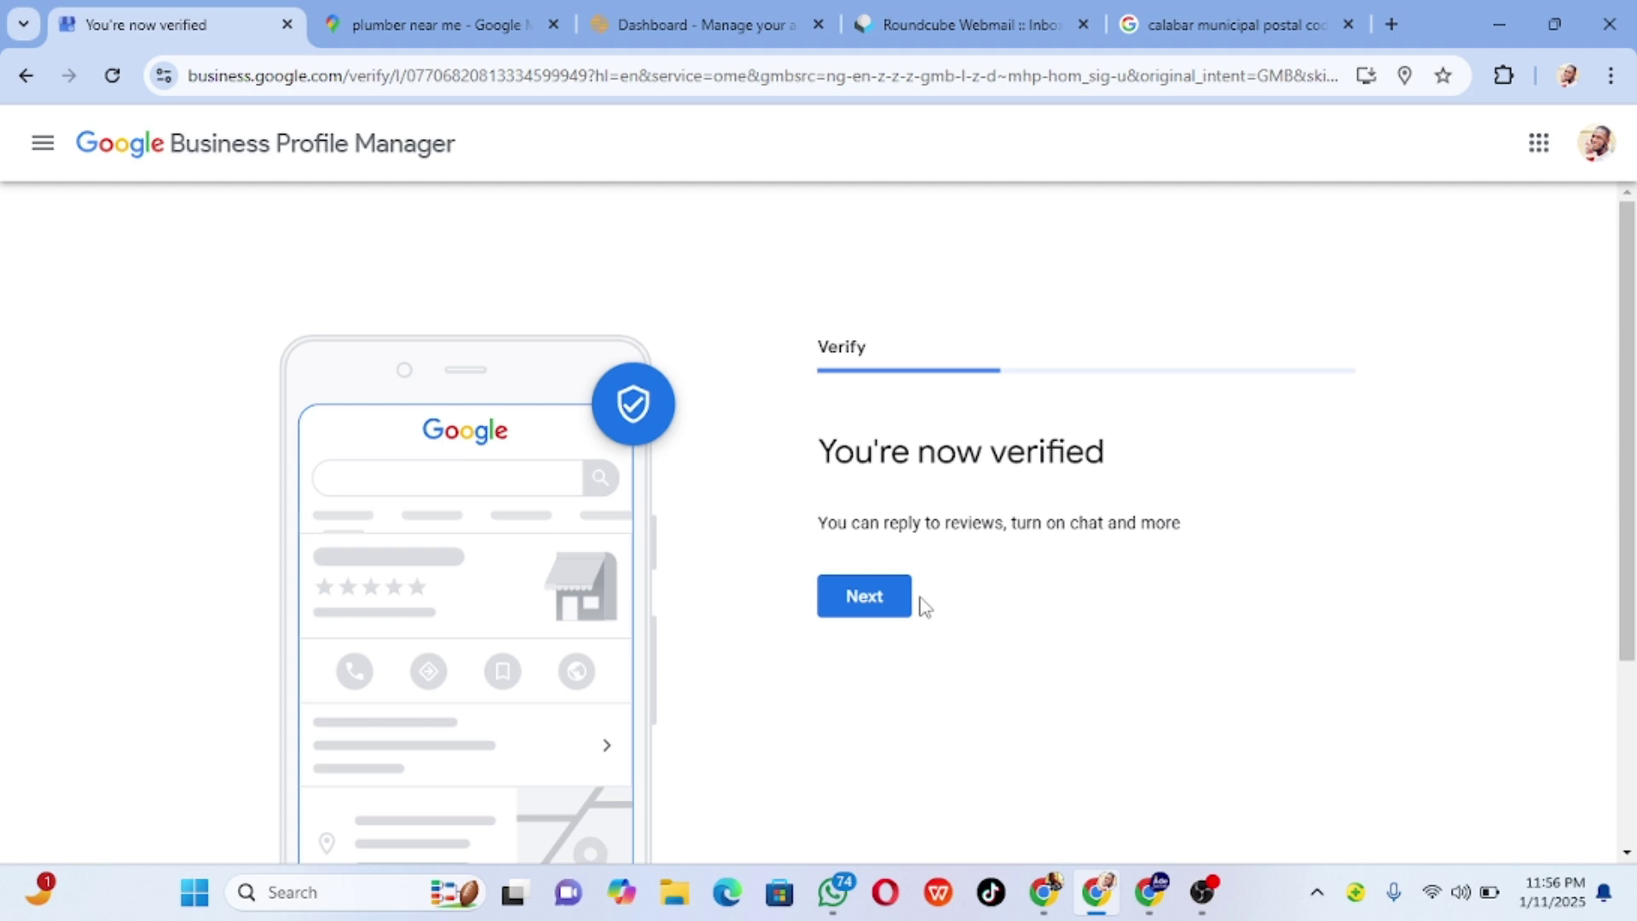
pyautogui.click(874, 601)
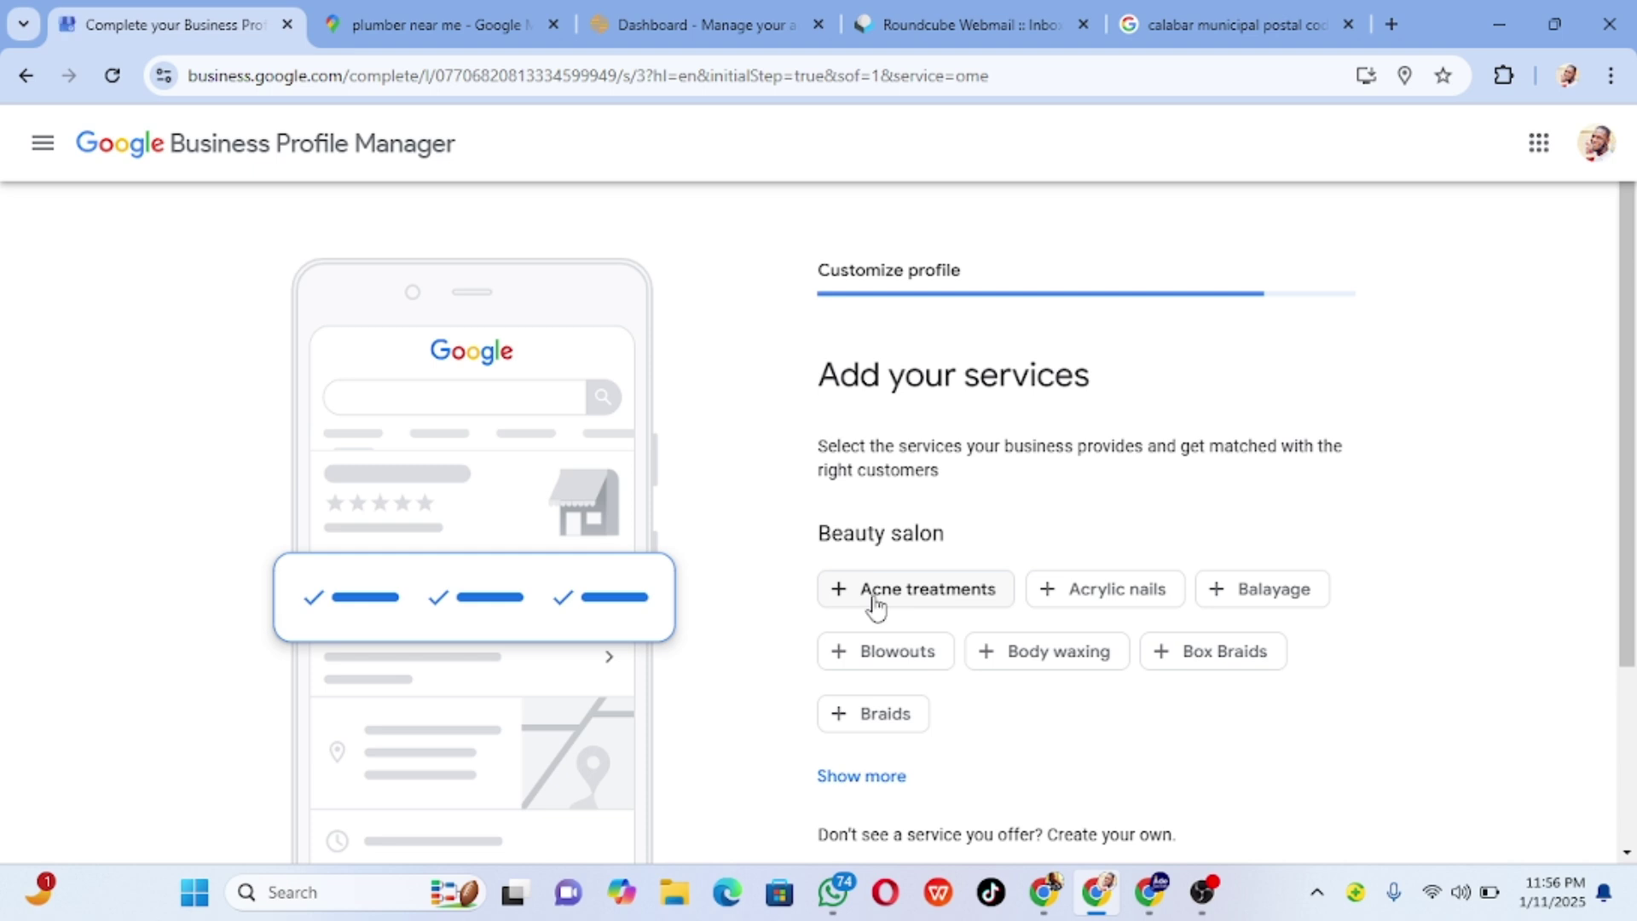
# - Scroll through the Beauty salon options on the Add your services page
pyautogui.scroll(-3, 1012, 489)
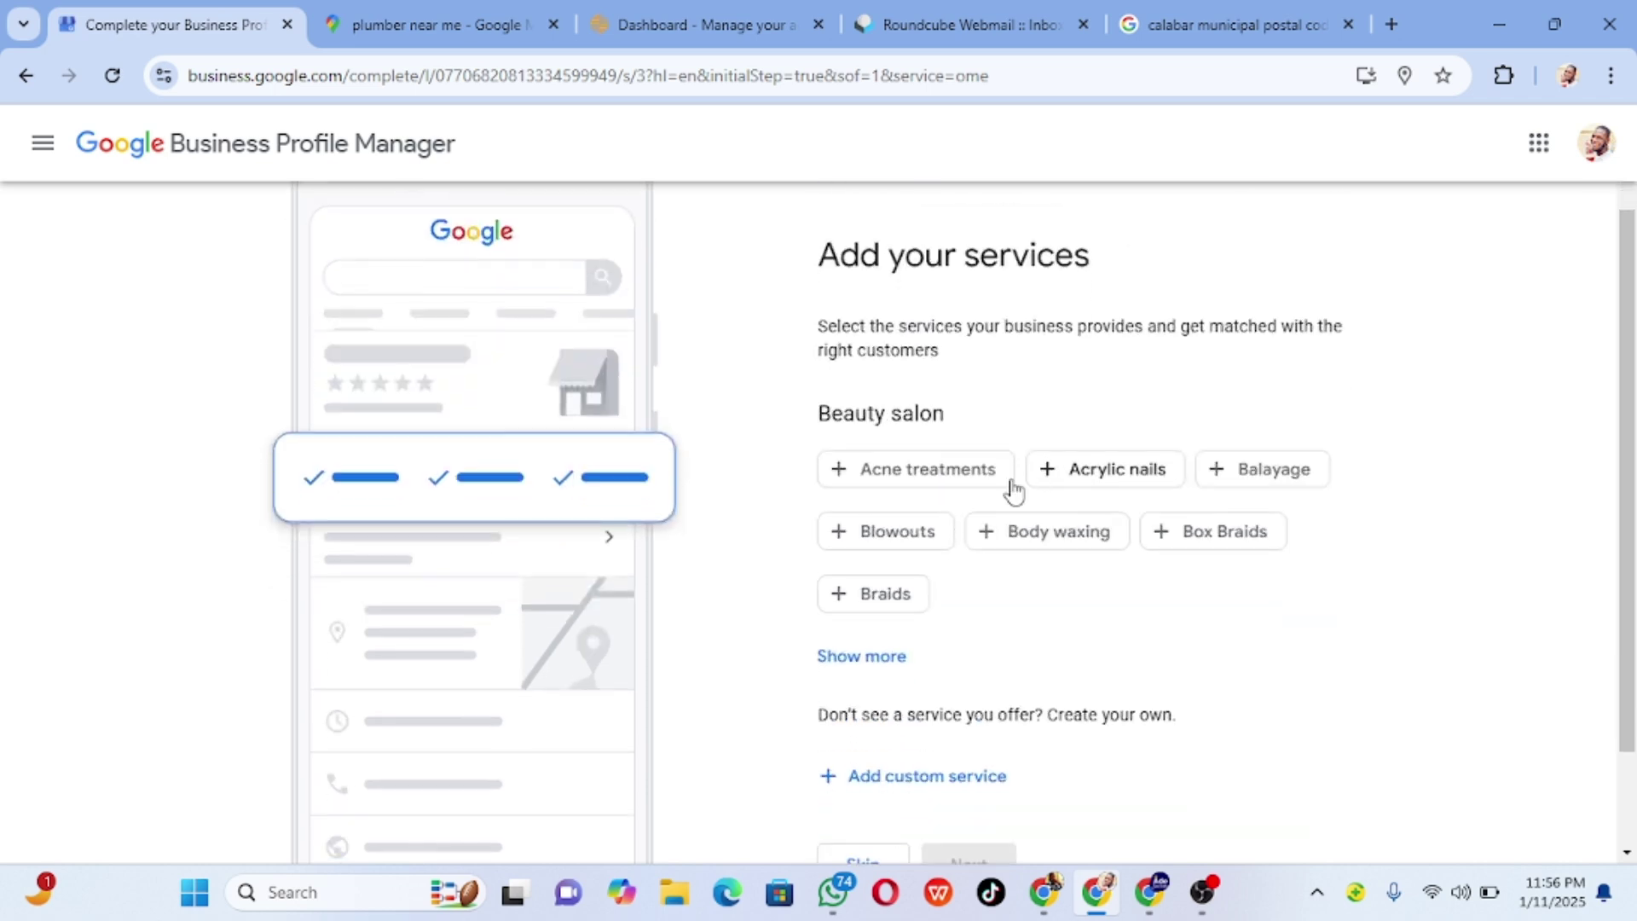
pyautogui.scroll(3, 959, 520)
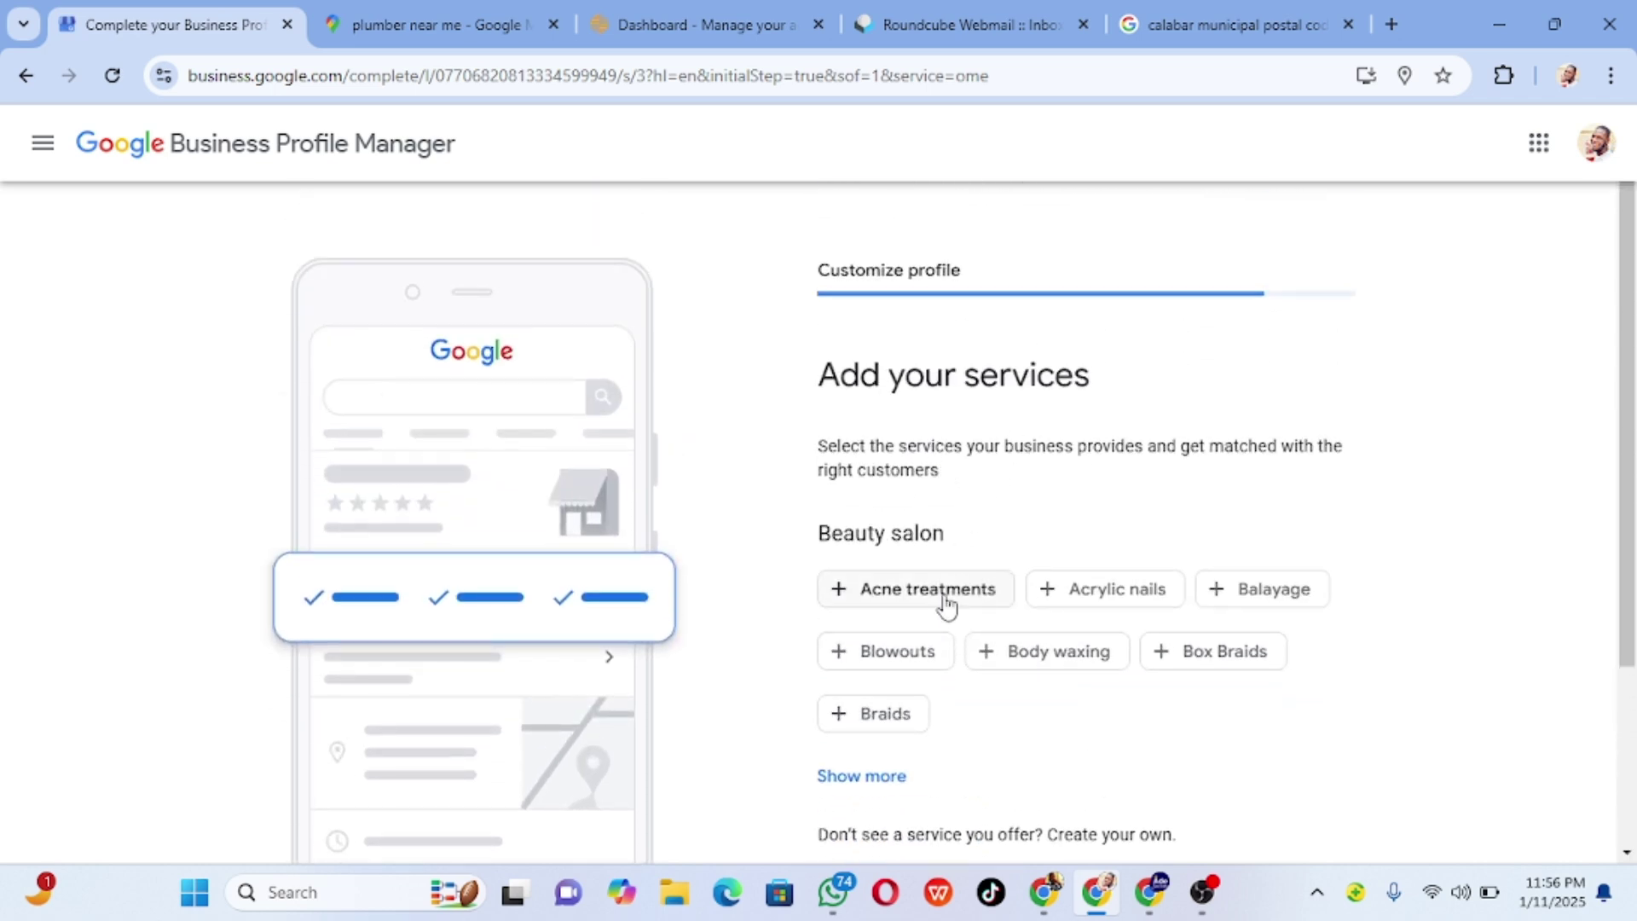
pyautogui.scroll(-3, 926, 639)
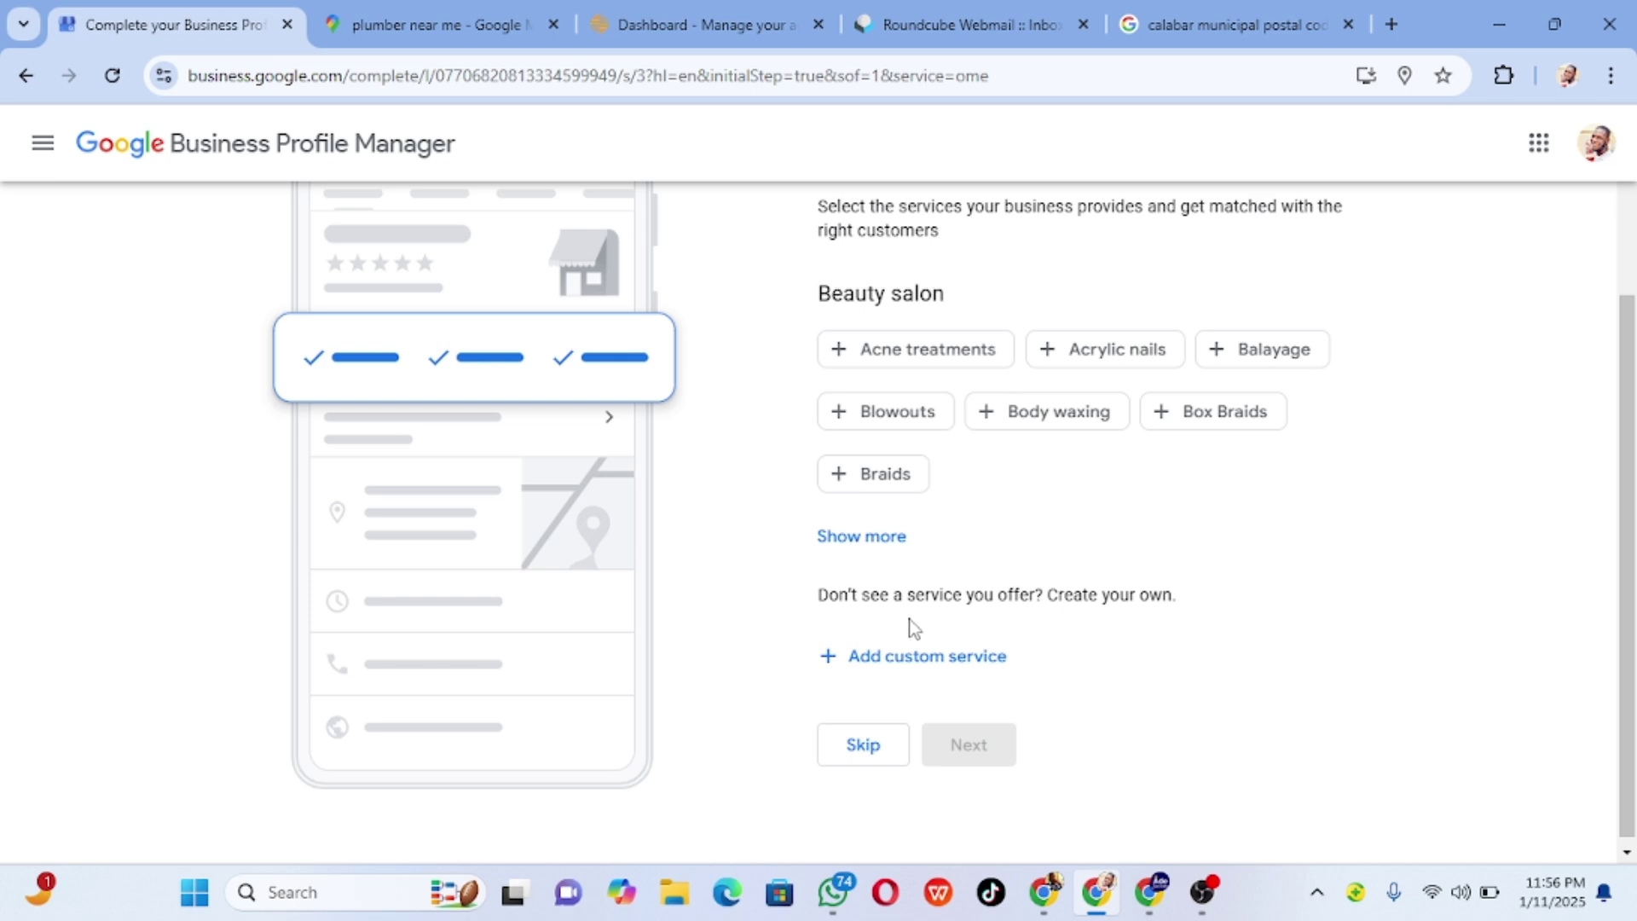
pyautogui.scroll(3, 981, 631)
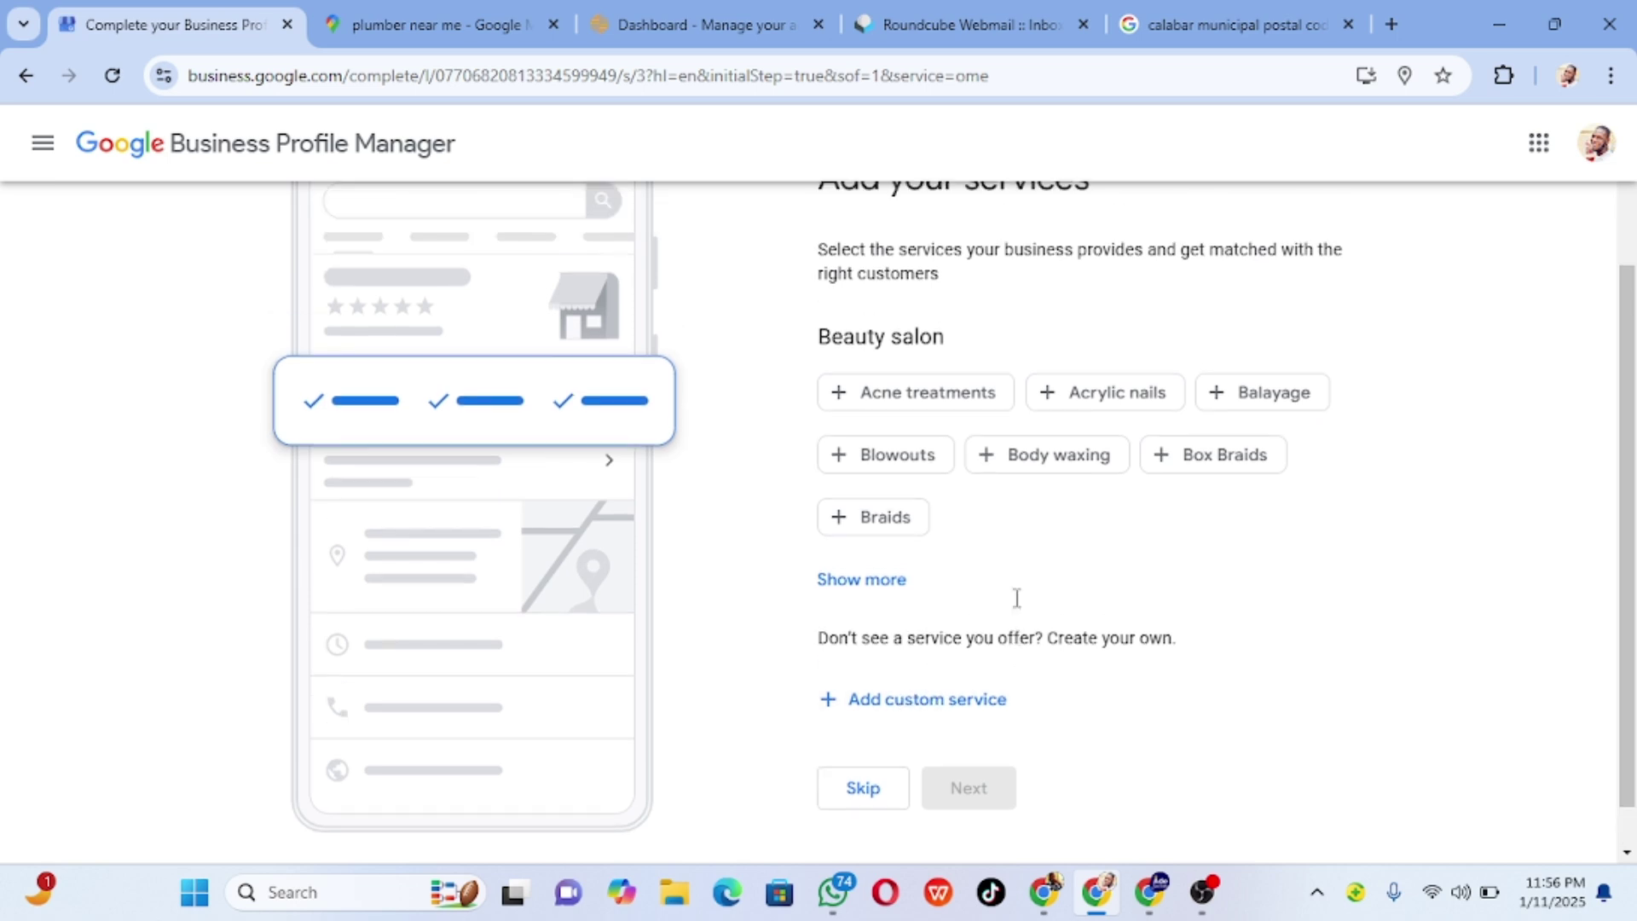
pyautogui.scroll(-3, 998, 529)
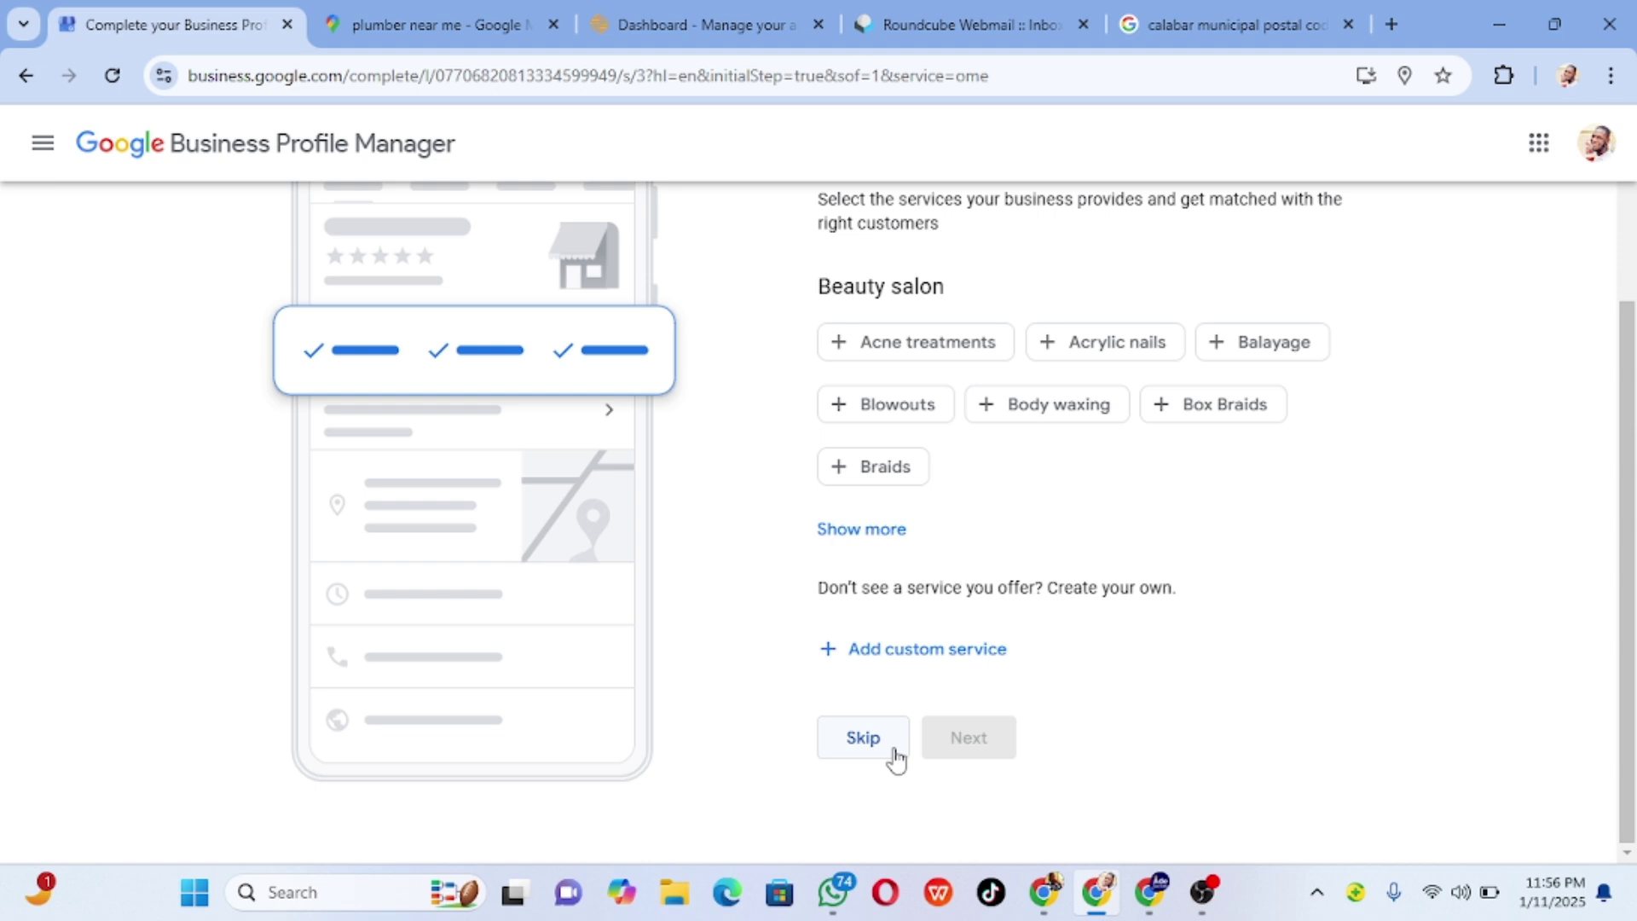
pyautogui.scroll(1, 895, 644)
pyautogui.scroll(-1, 894, 673)
# - Skip services, mark Monday open, and set its opening time to 8:00 AM
pyautogui.click(887, 740)
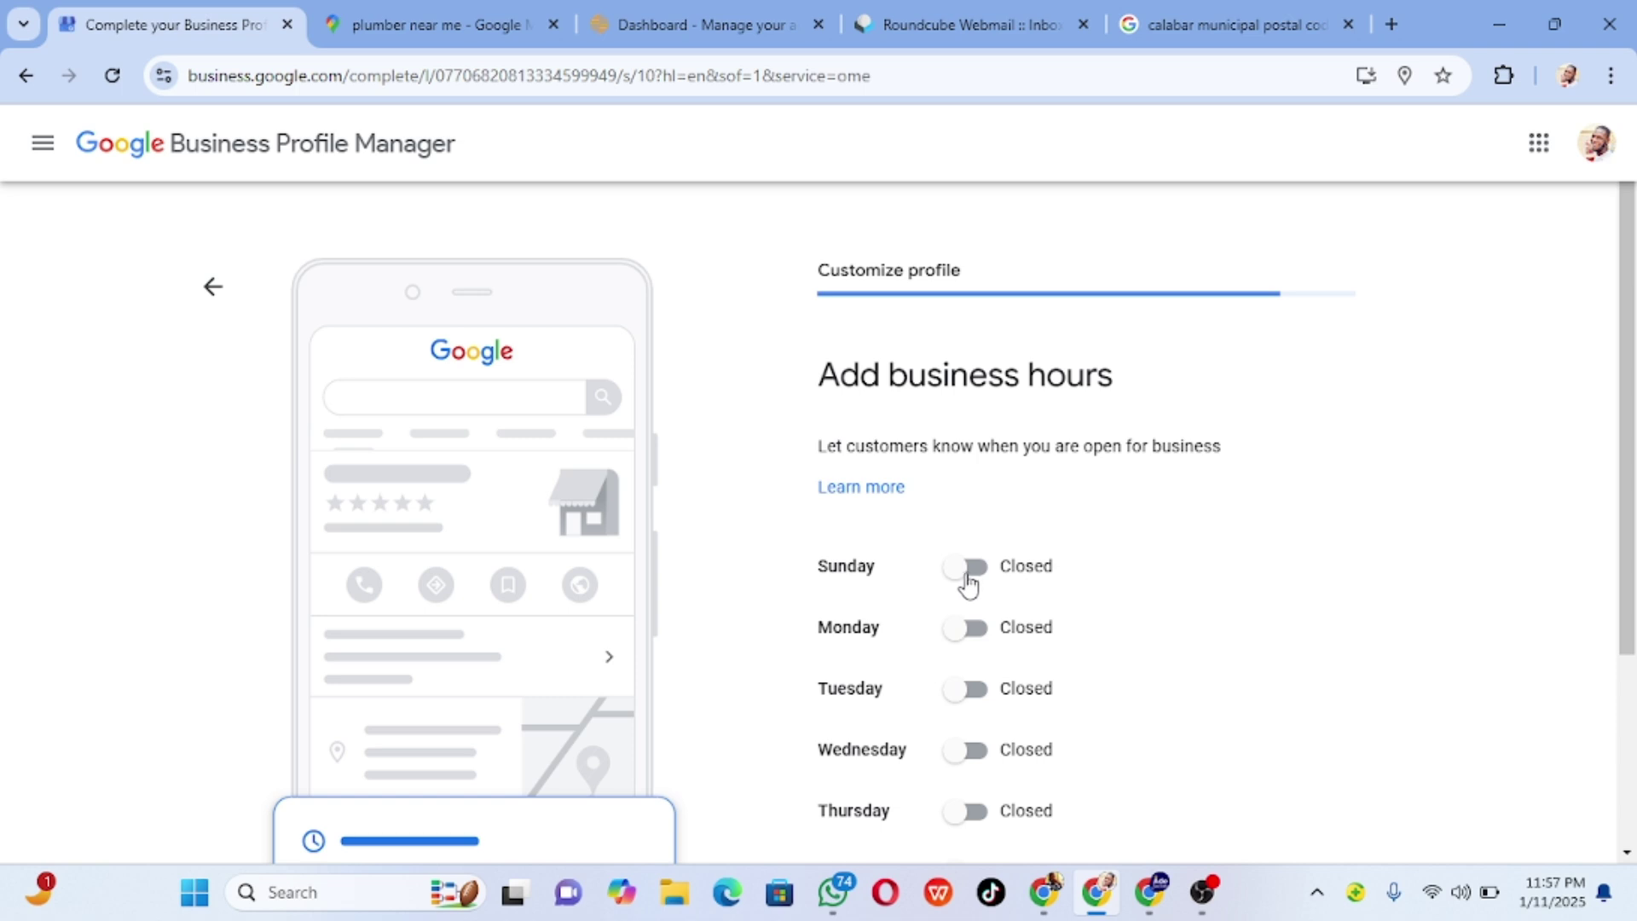
pyautogui.click(968, 629)
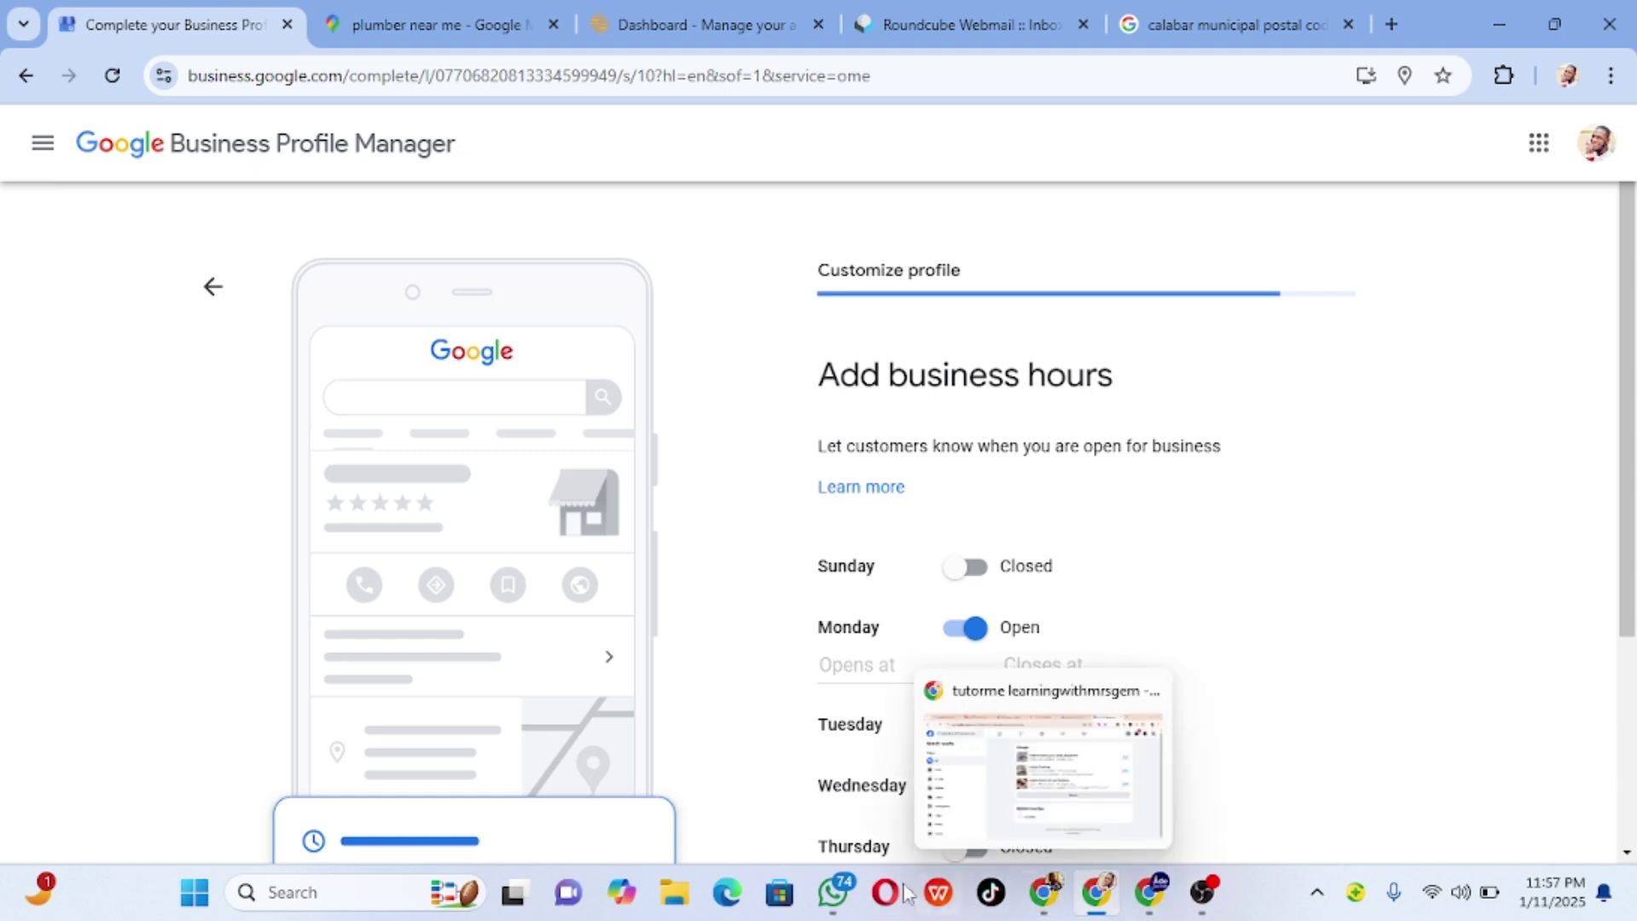
pyautogui.click(833, 892)
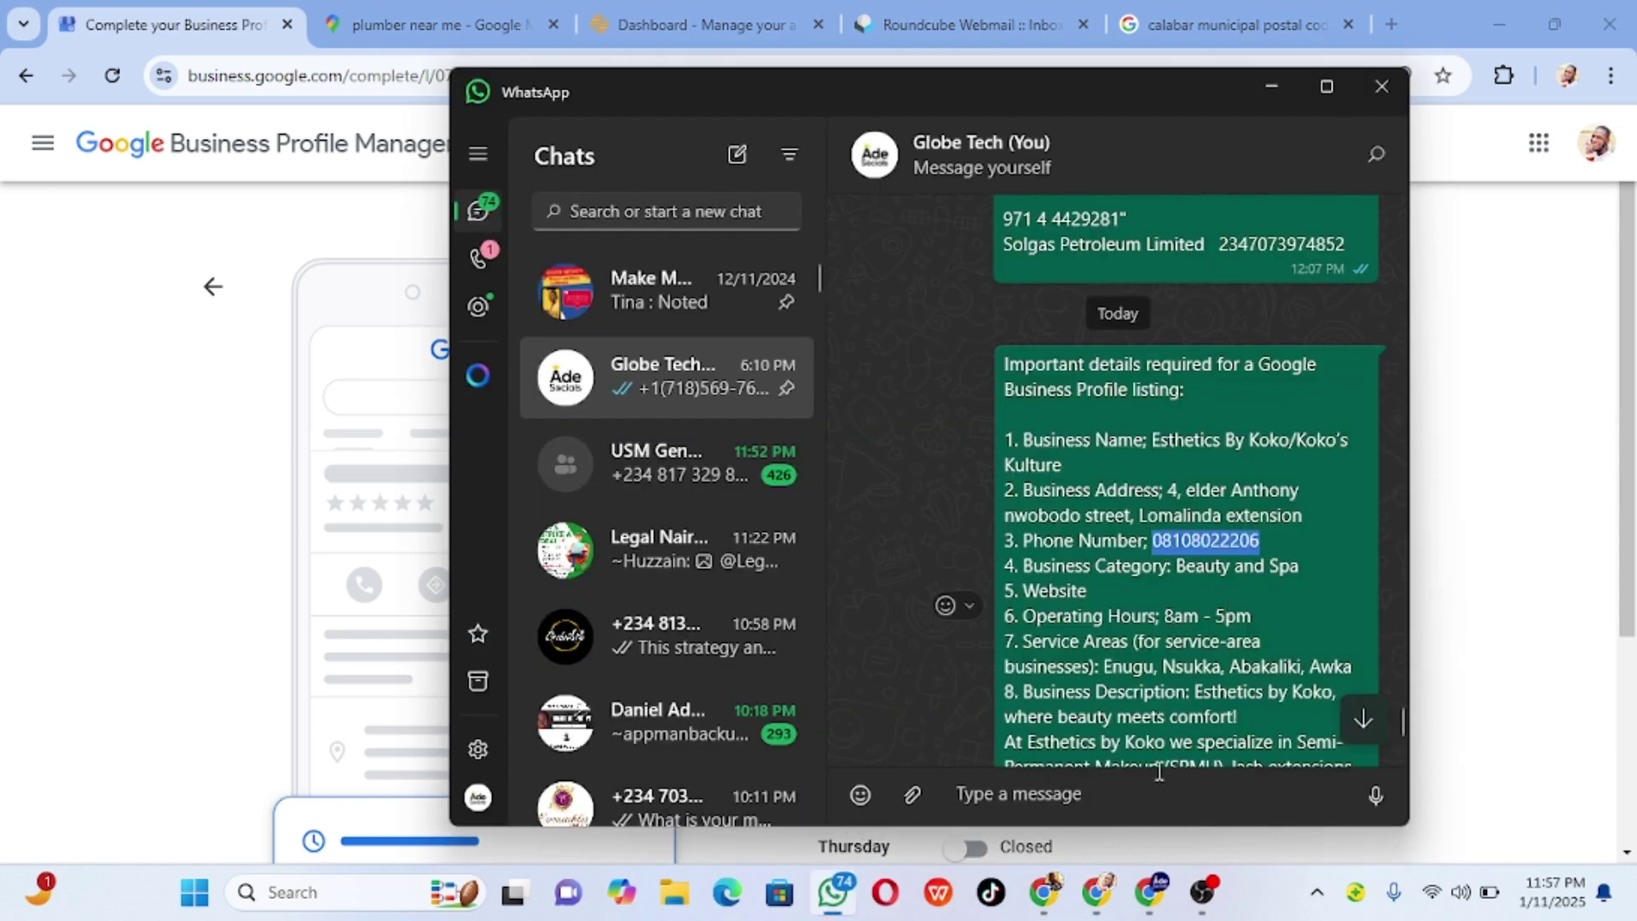
pyautogui.click(1023, 677)
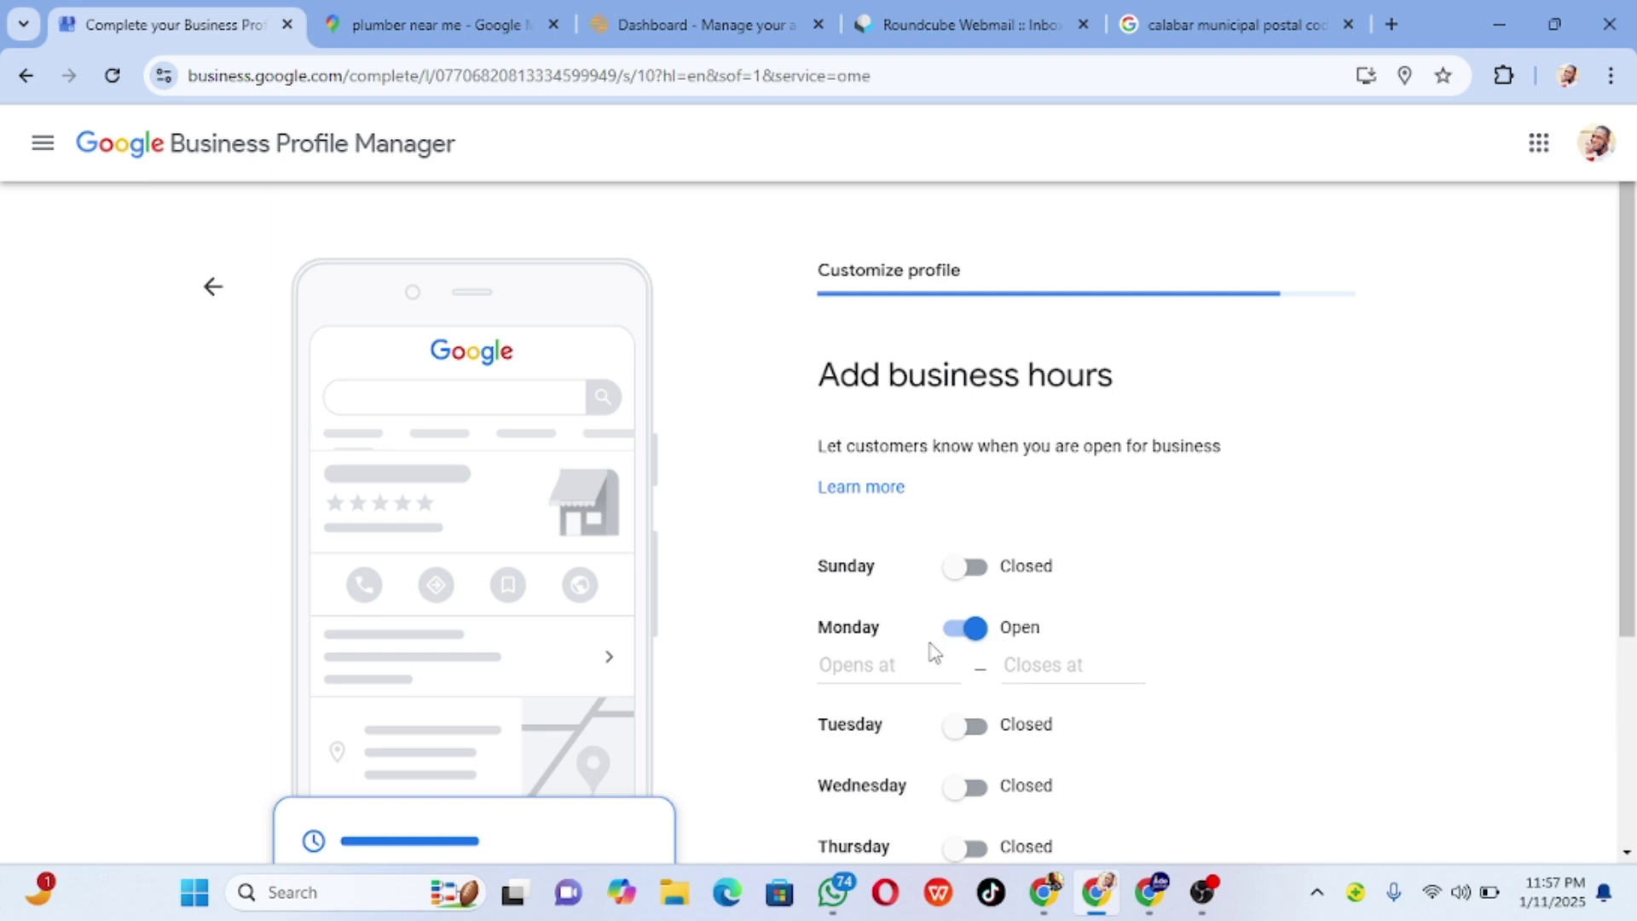
pyautogui.click(909, 666)
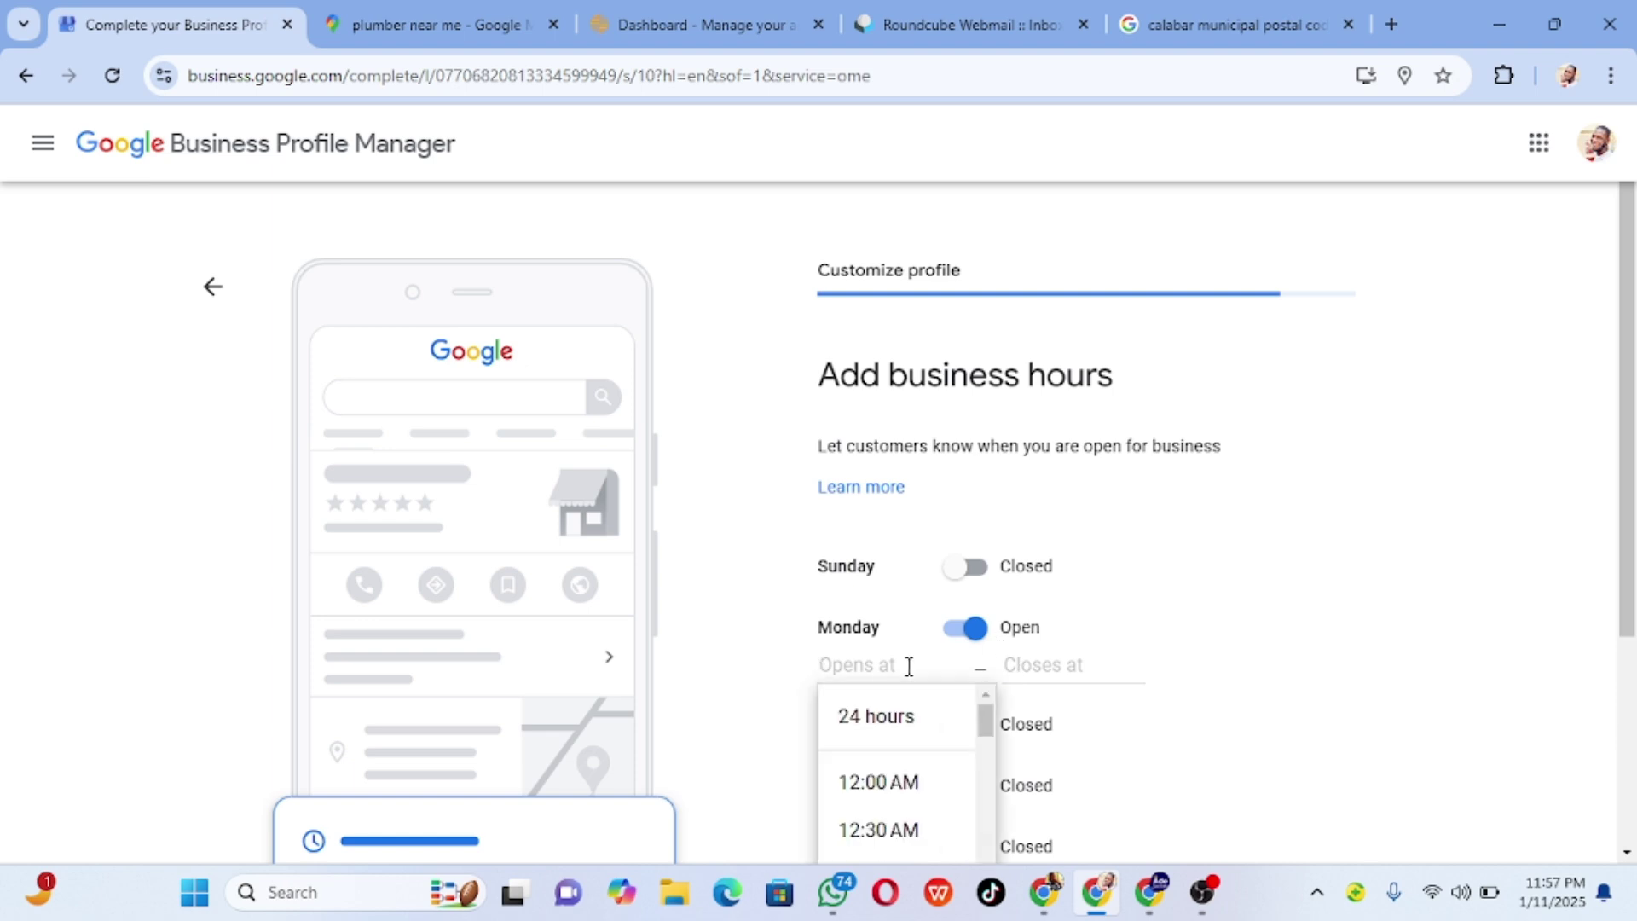
pyautogui.write('8')
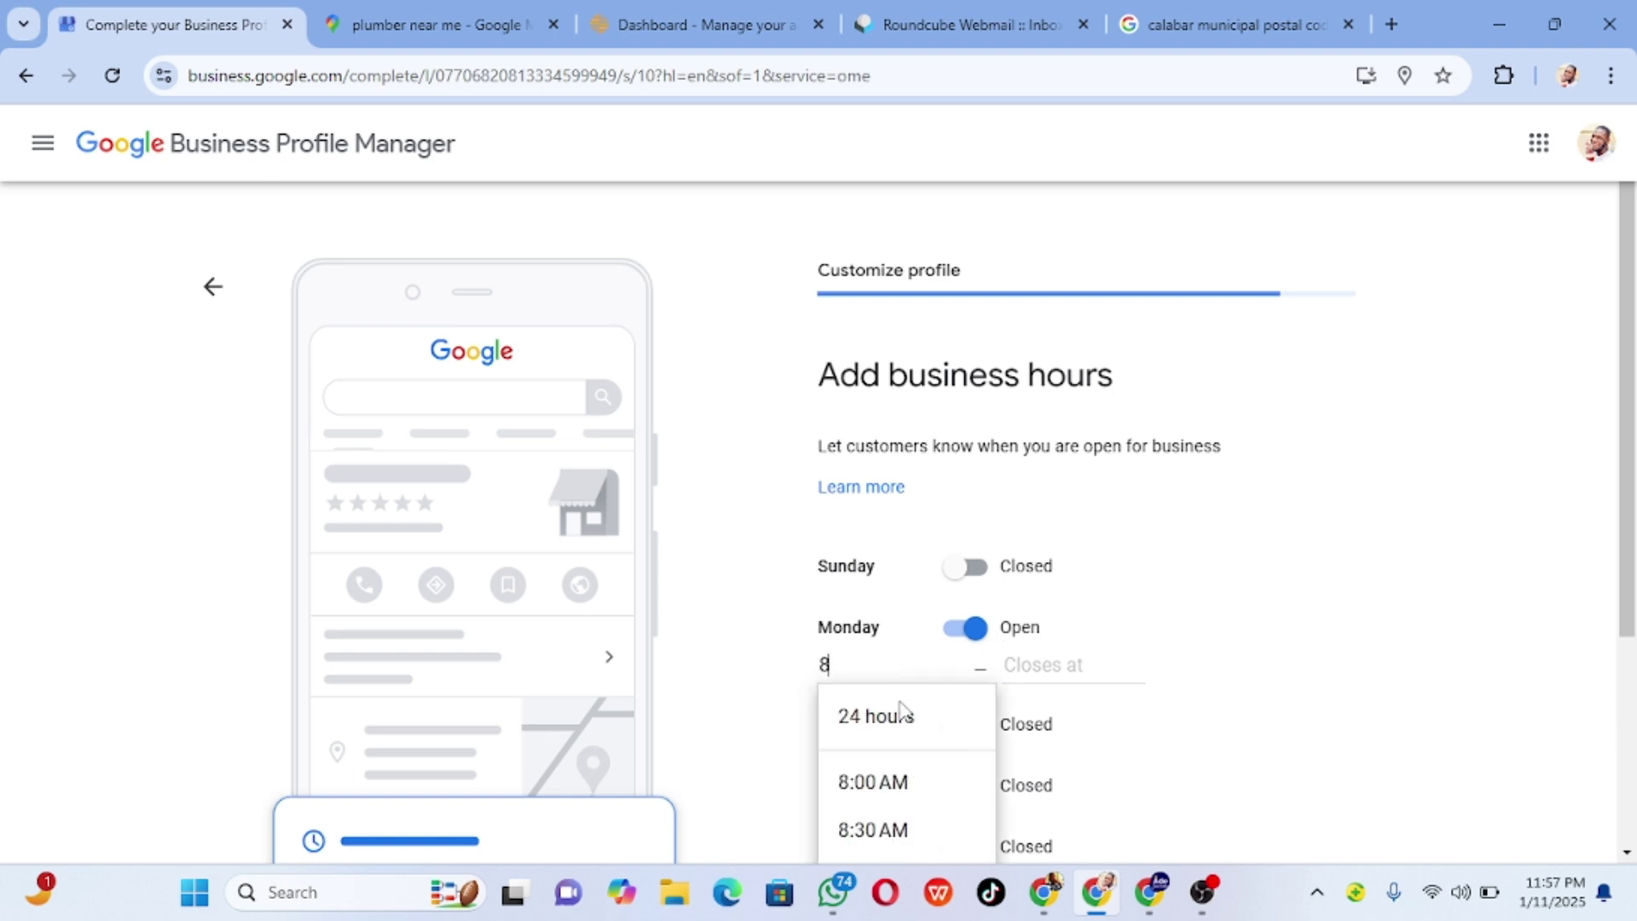
pyautogui.click(887, 793)
# - Set Monday's closing time to 5:00 PM
pyautogui.click(1049, 667)
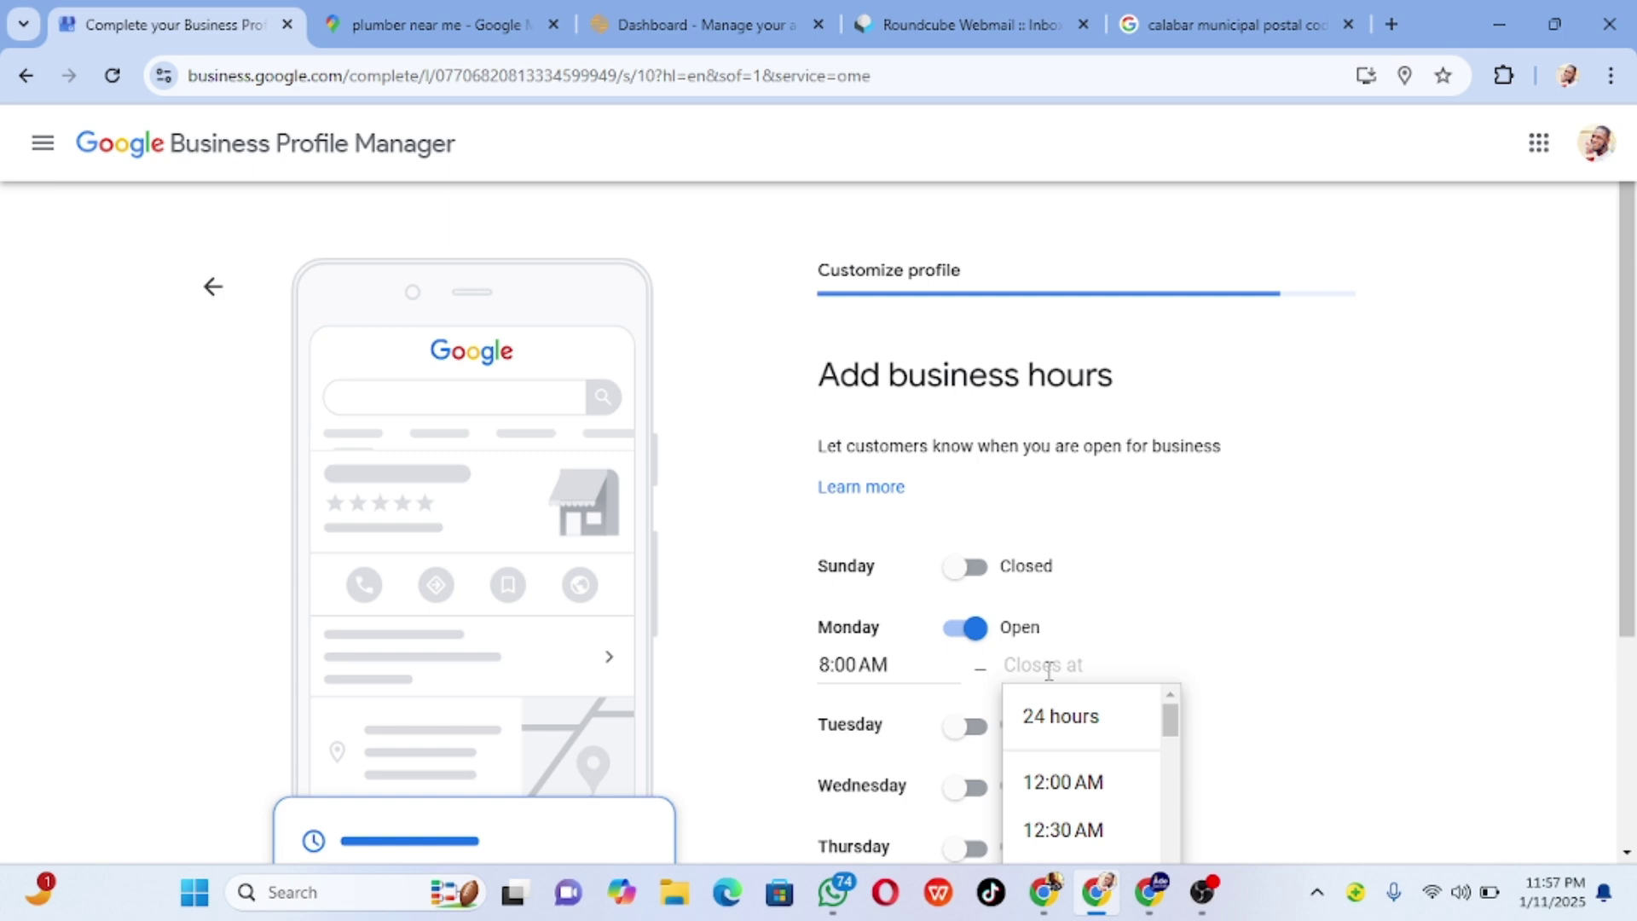
pyautogui.write('5')
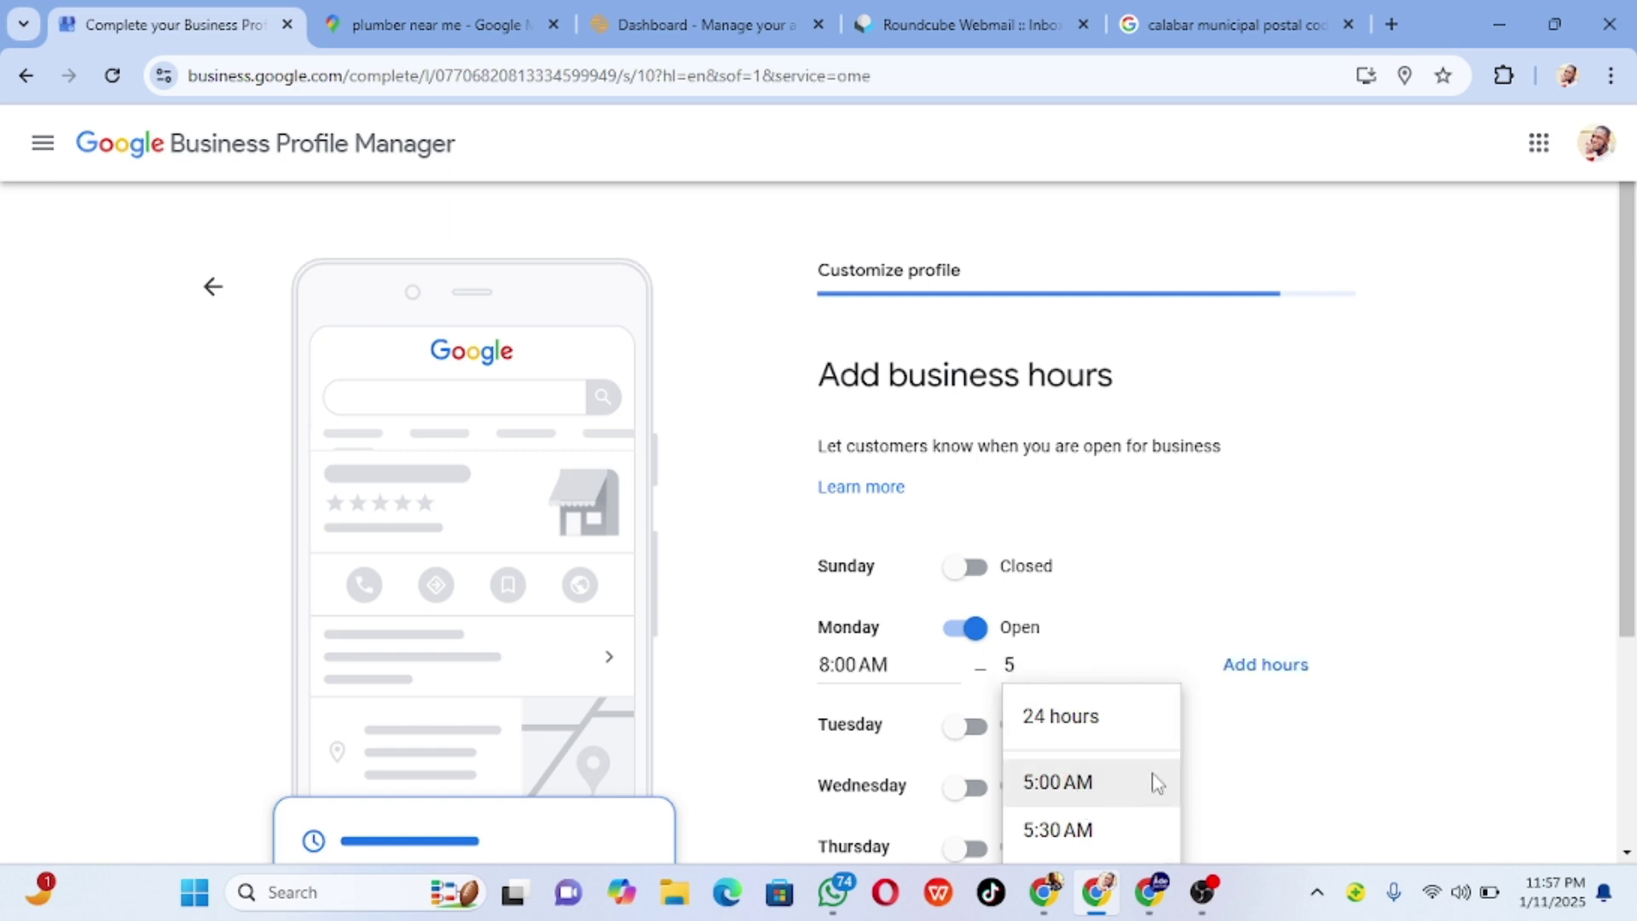
pyautogui.scroll(-3, 1168, 768)
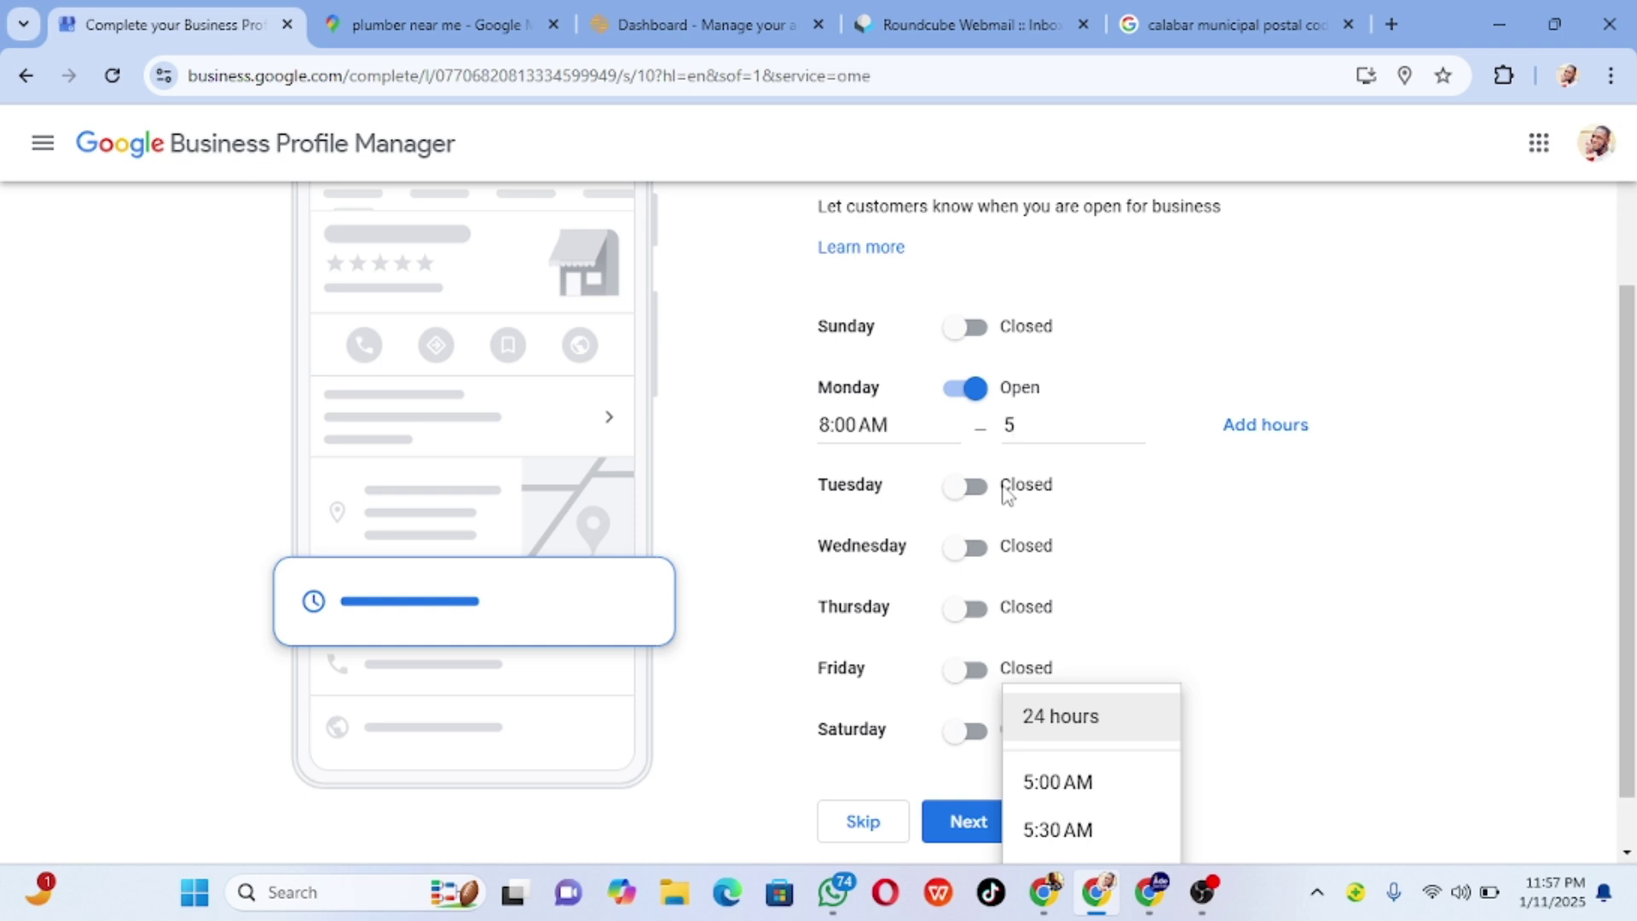
pyautogui.write(':')
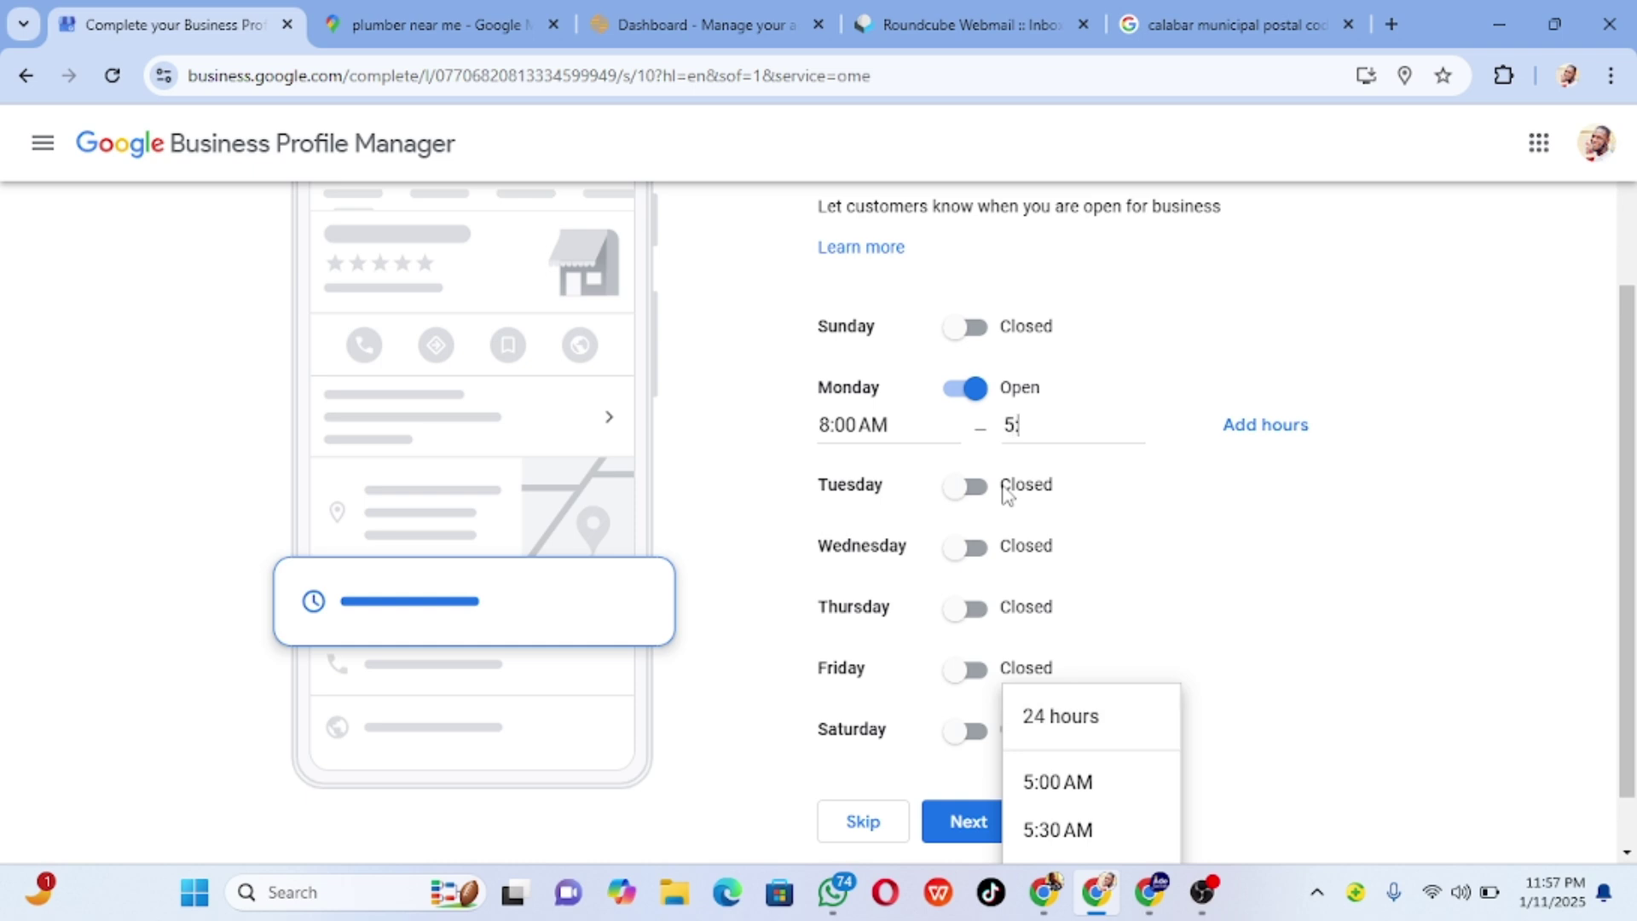
pyautogui.write('p')
pyautogui.press('BackSpace')
pyautogui.write('00p')
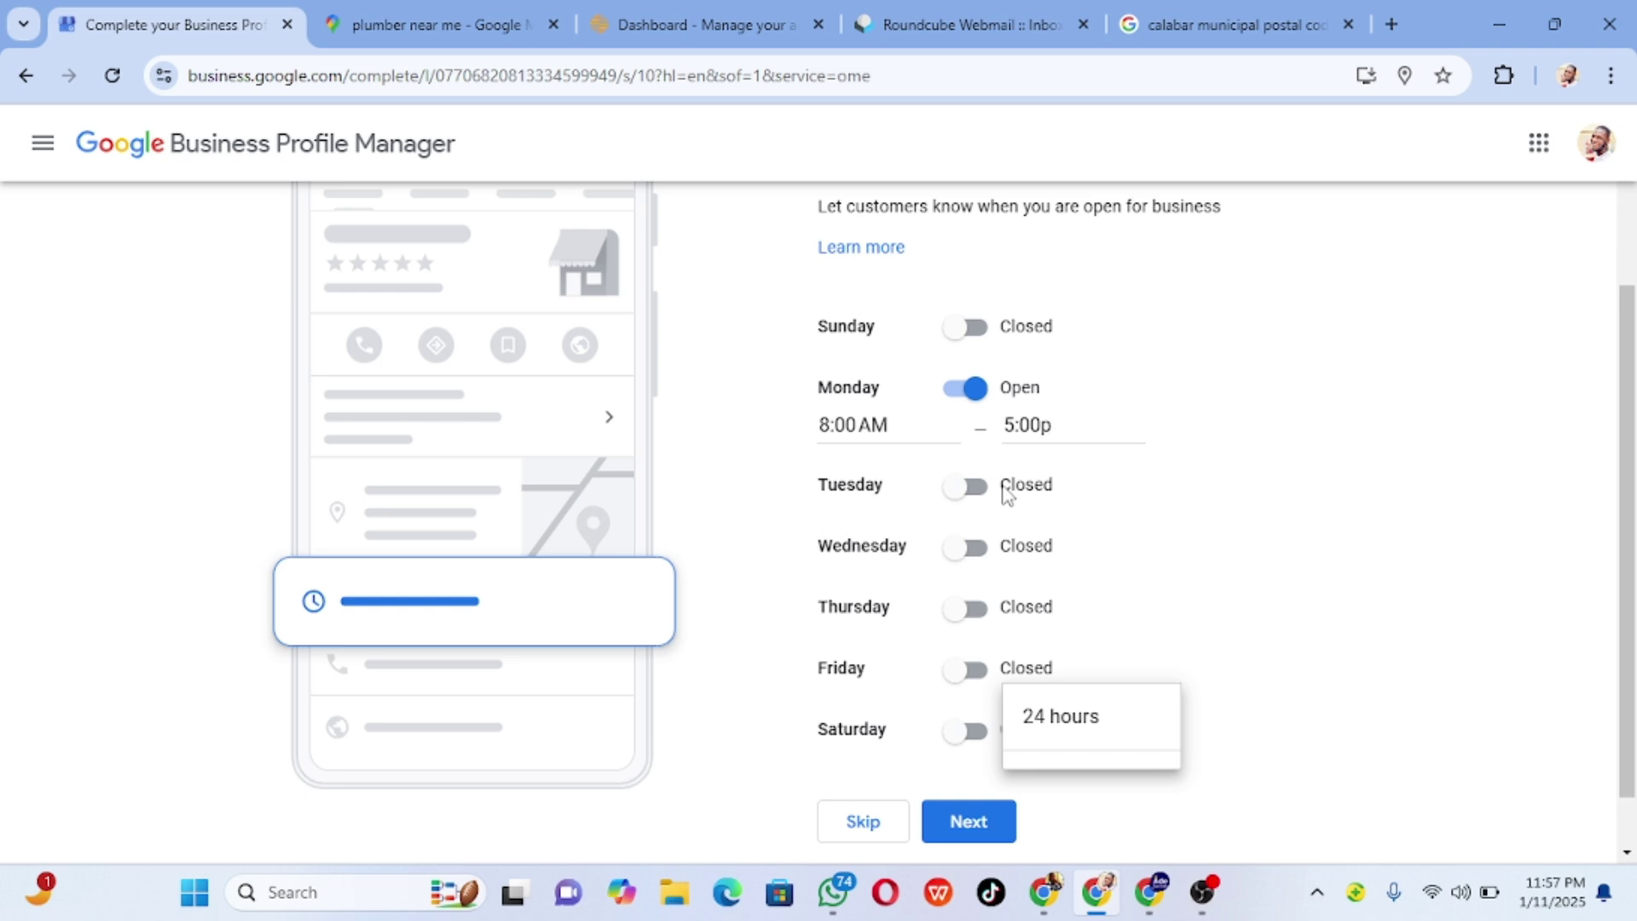
pyautogui.press('BackSpace')
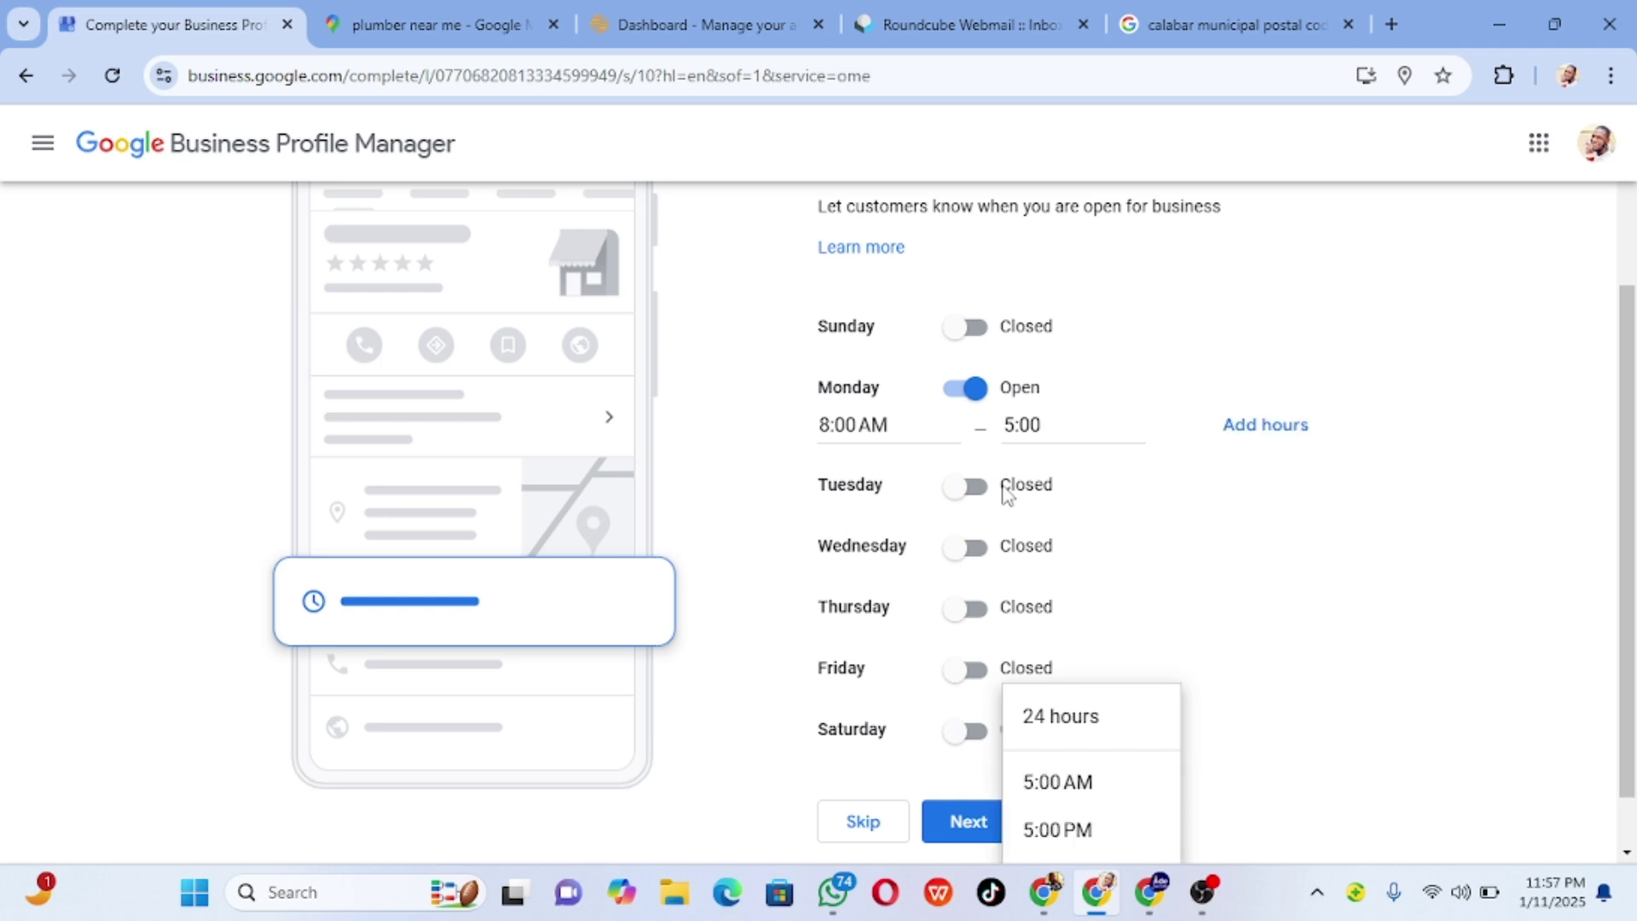
pyautogui.write('PM')
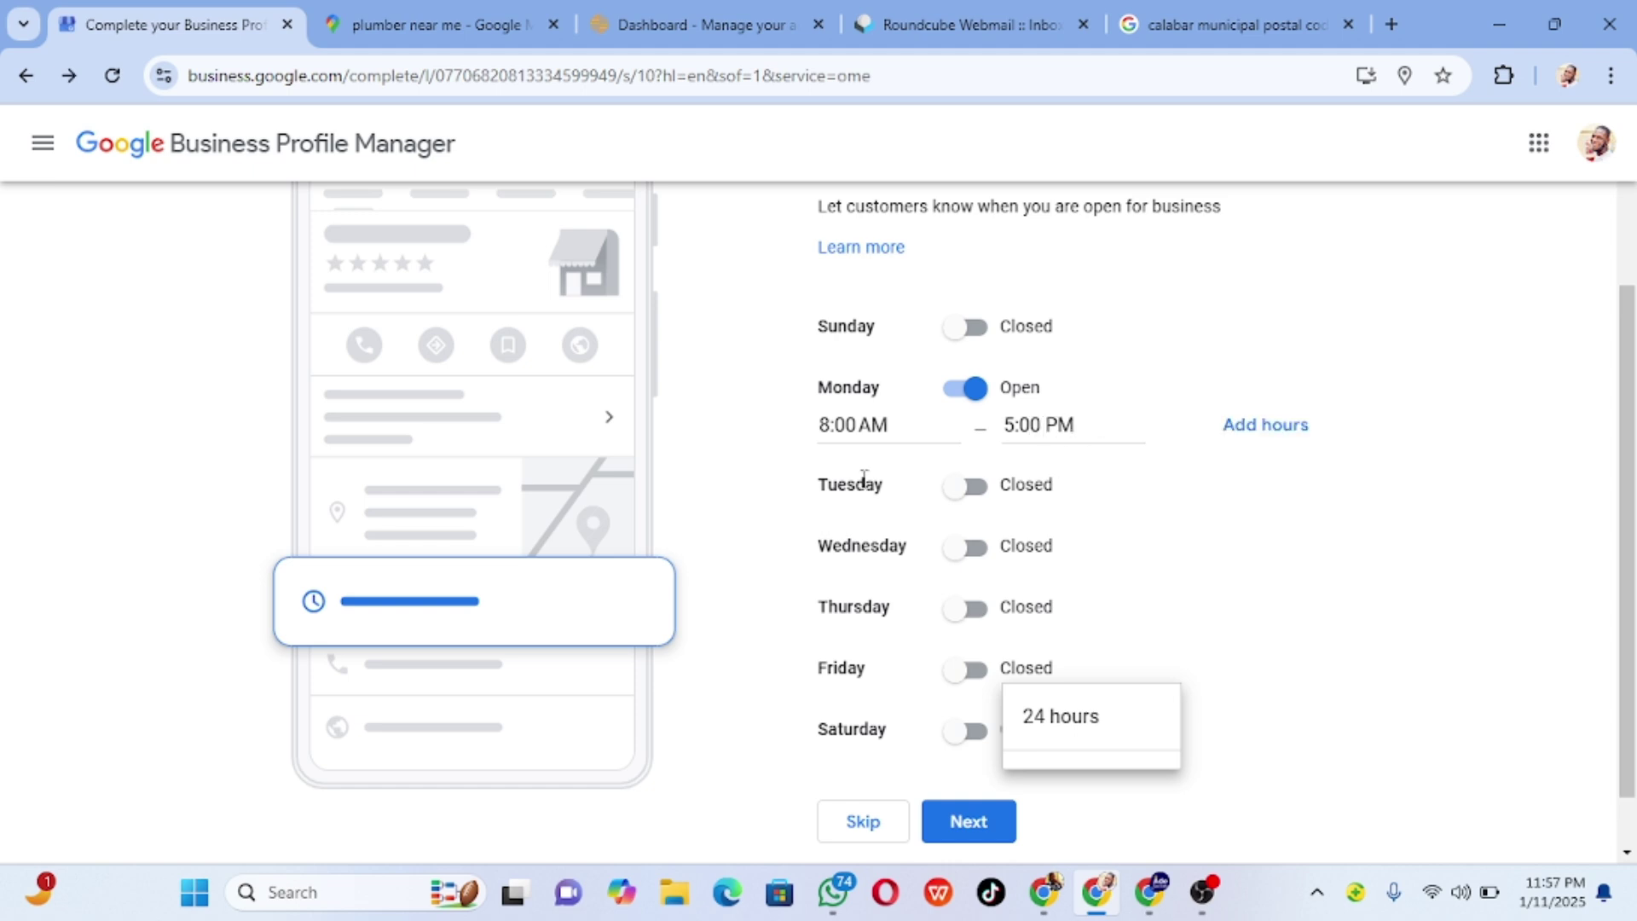
# - Mark Tuesday through Saturday as open days
pyautogui.click(914, 492)
pyautogui.click(969, 493)
pyautogui.click(971, 587)
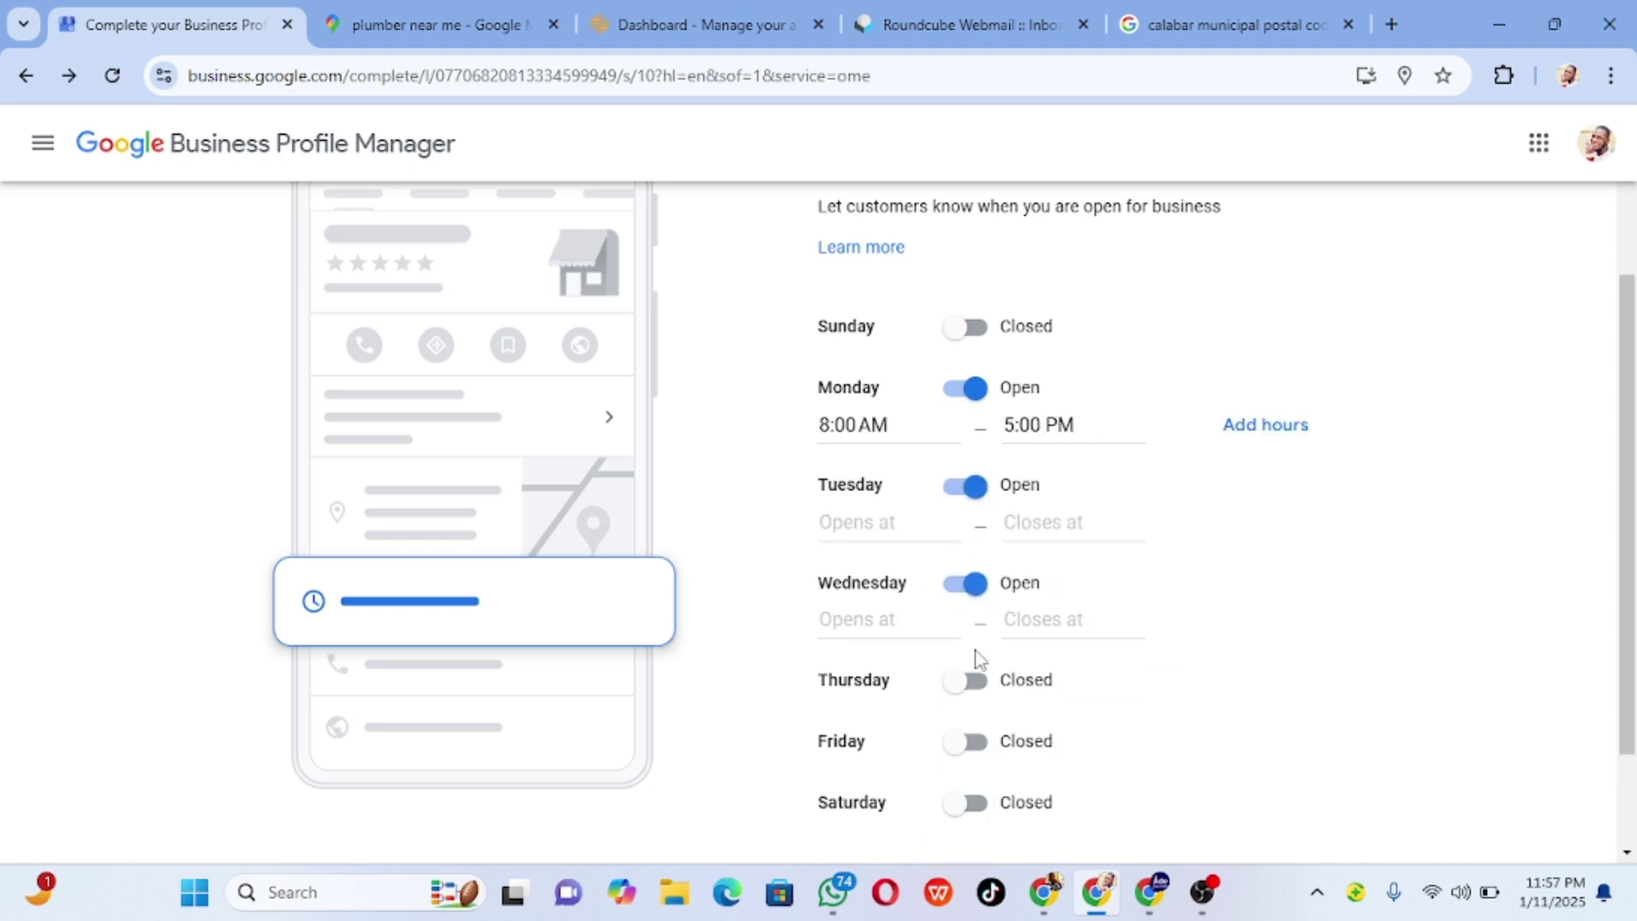
pyautogui.click(972, 677)
pyautogui.scroll(-1, 964, 751)
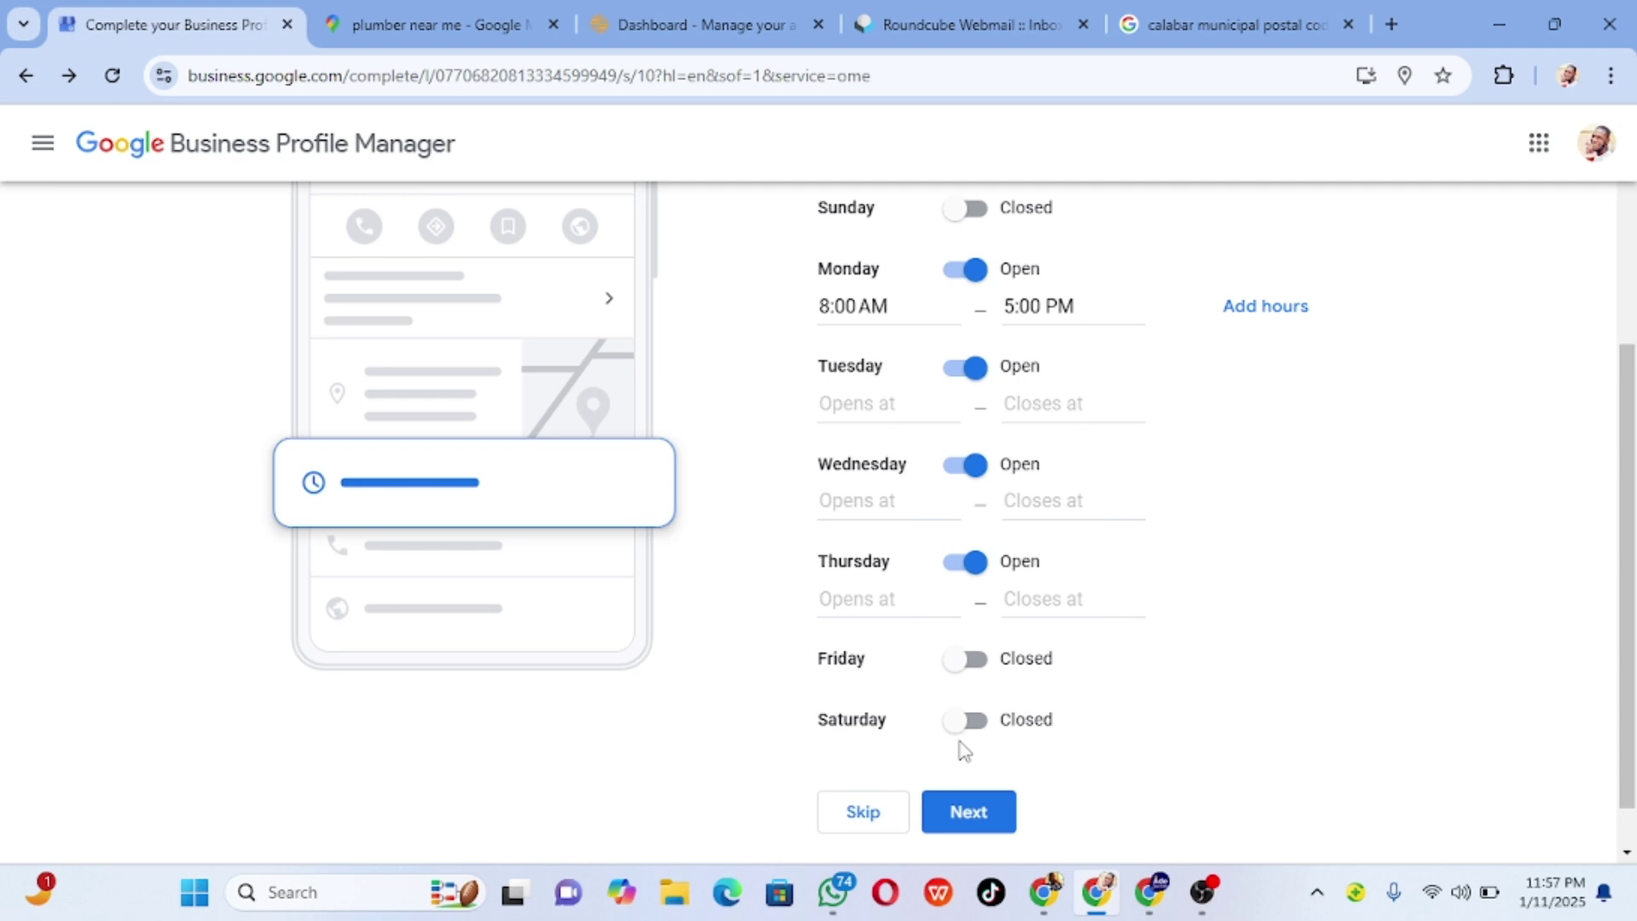
pyautogui.click(964, 660)
pyautogui.click(970, 757)
pyautogui.scroll(3, 937, 600)
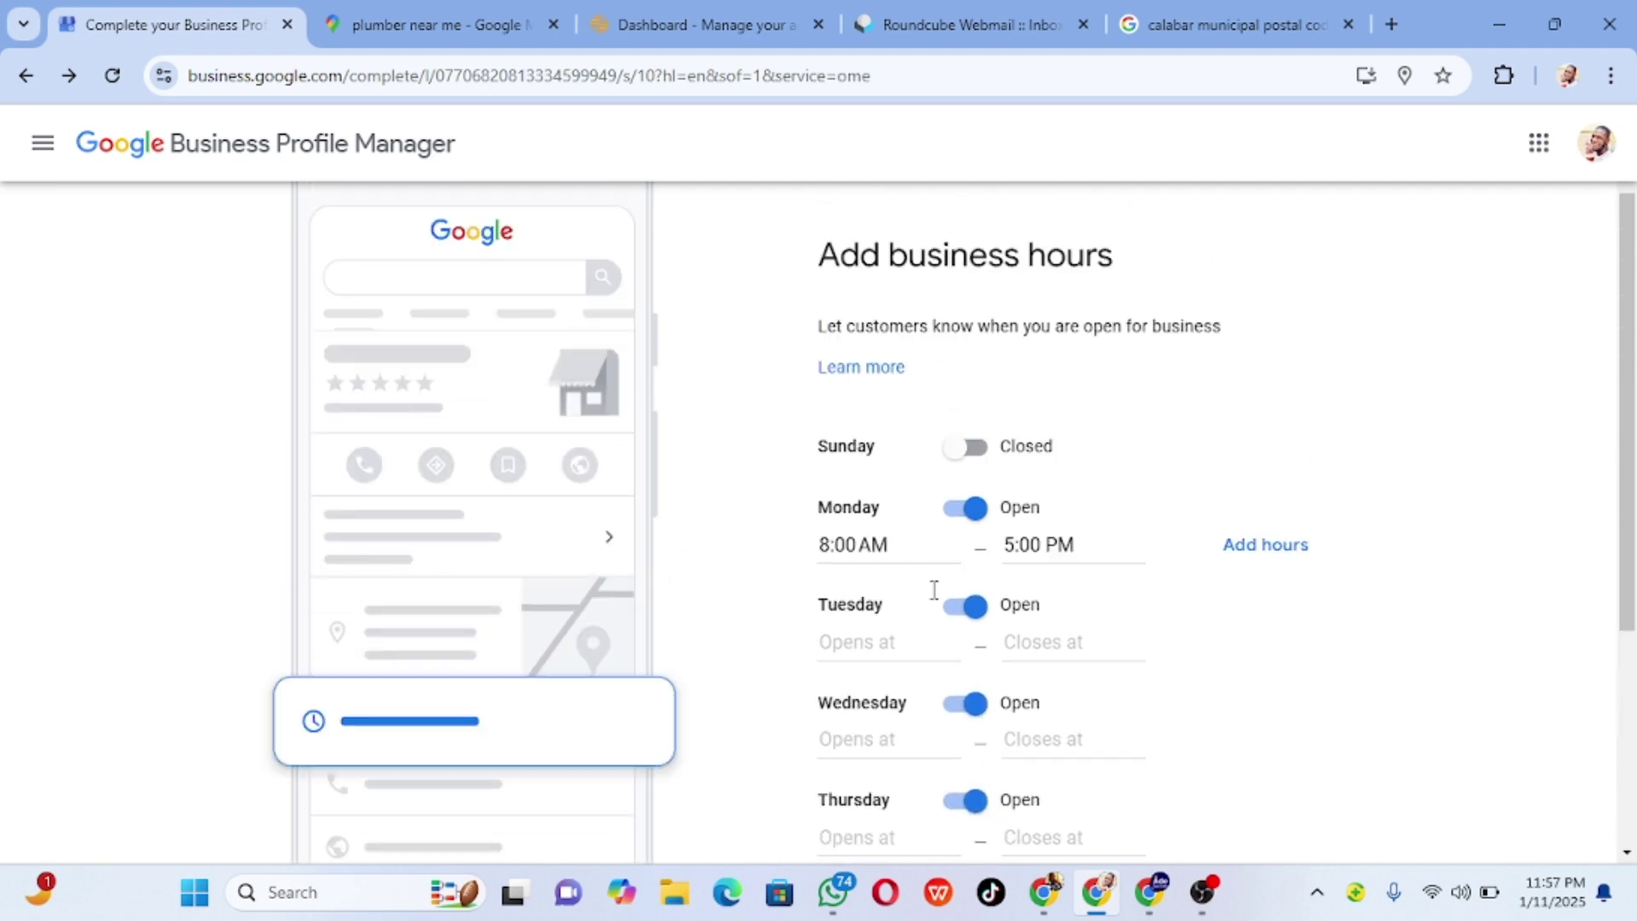
# - Set Tuesday and Wednesday hours to 8:00 AM–5:00 PM
pyautogui.click(878, 646)
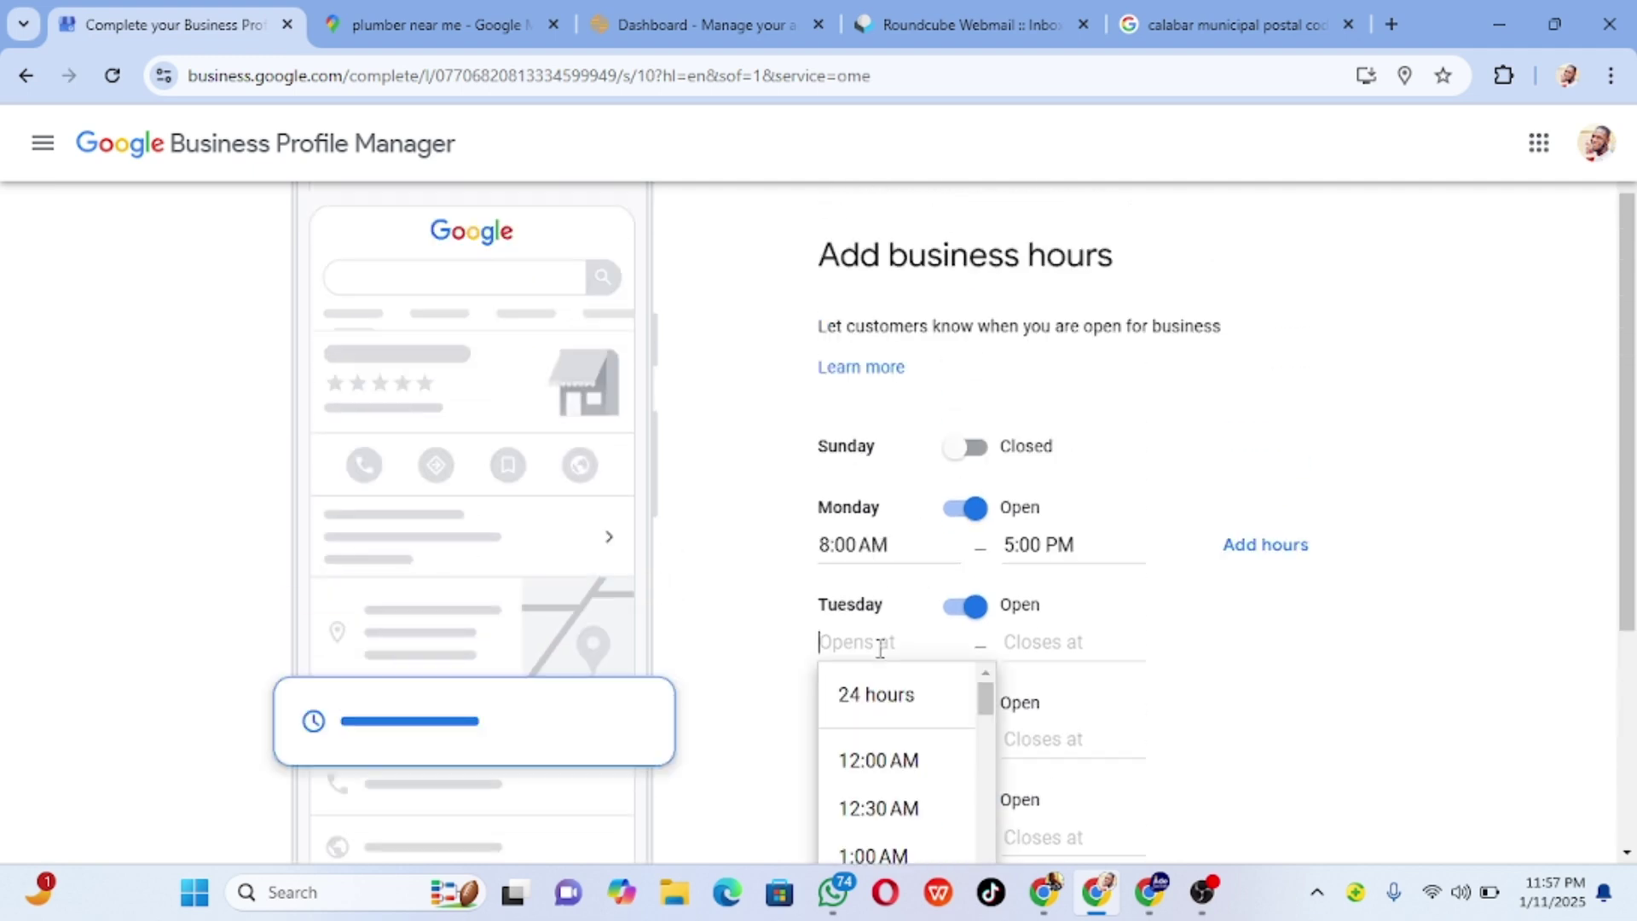
pyautogui.write('8')
pyautogui.click(871, 770)
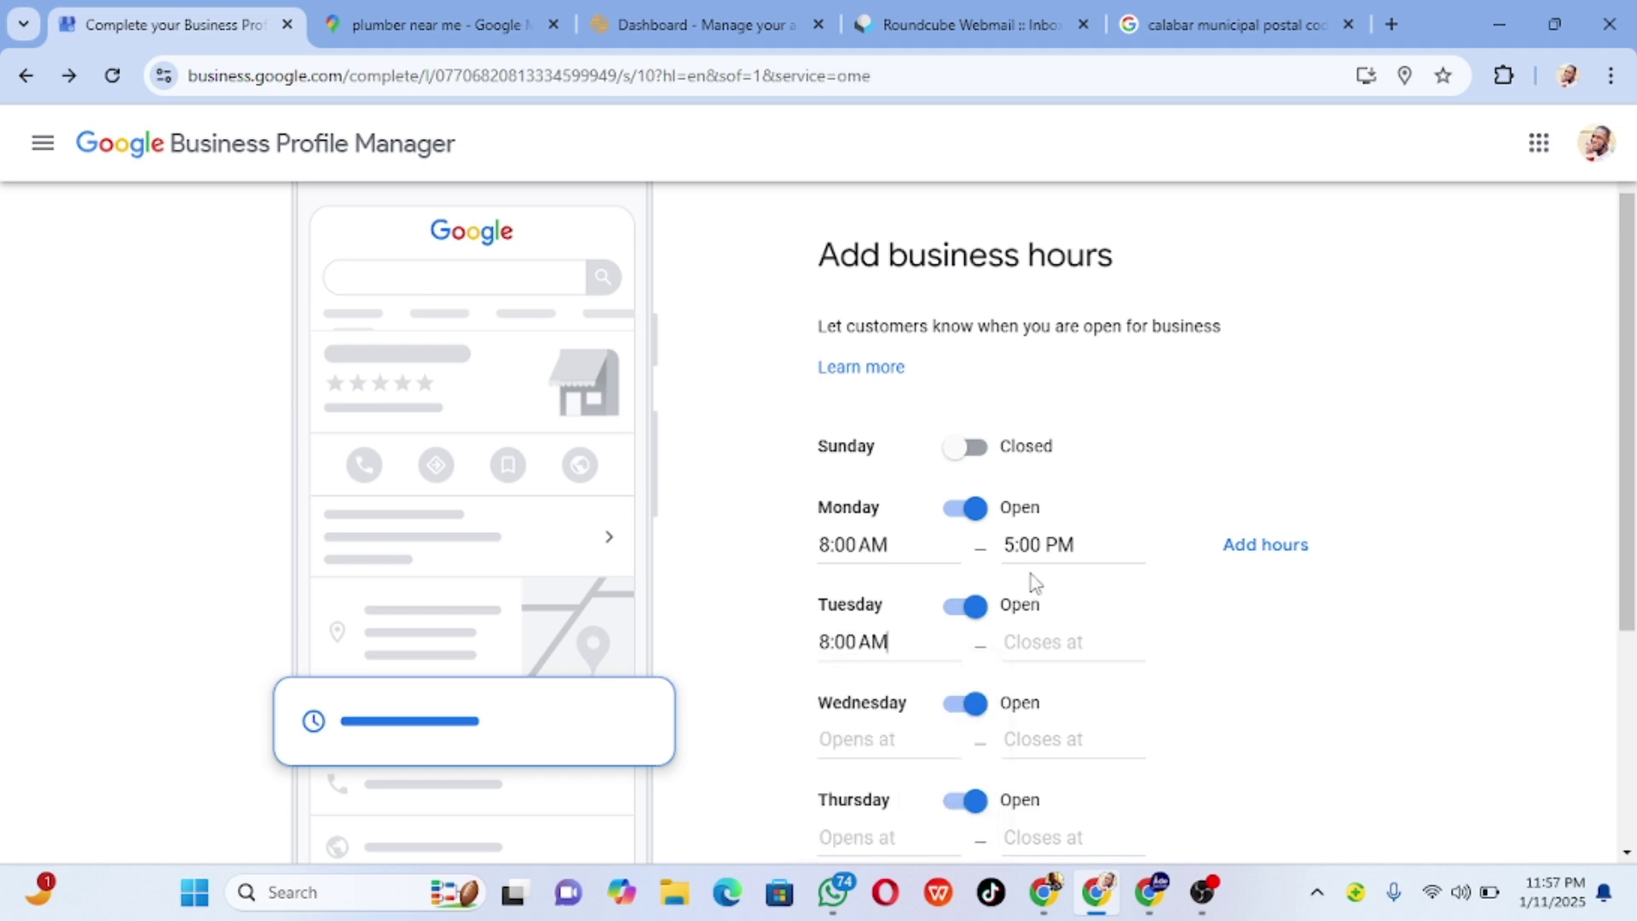
pyautogui.scroll(-2, 1083, 561)
pyautogui.click(1078, 519)
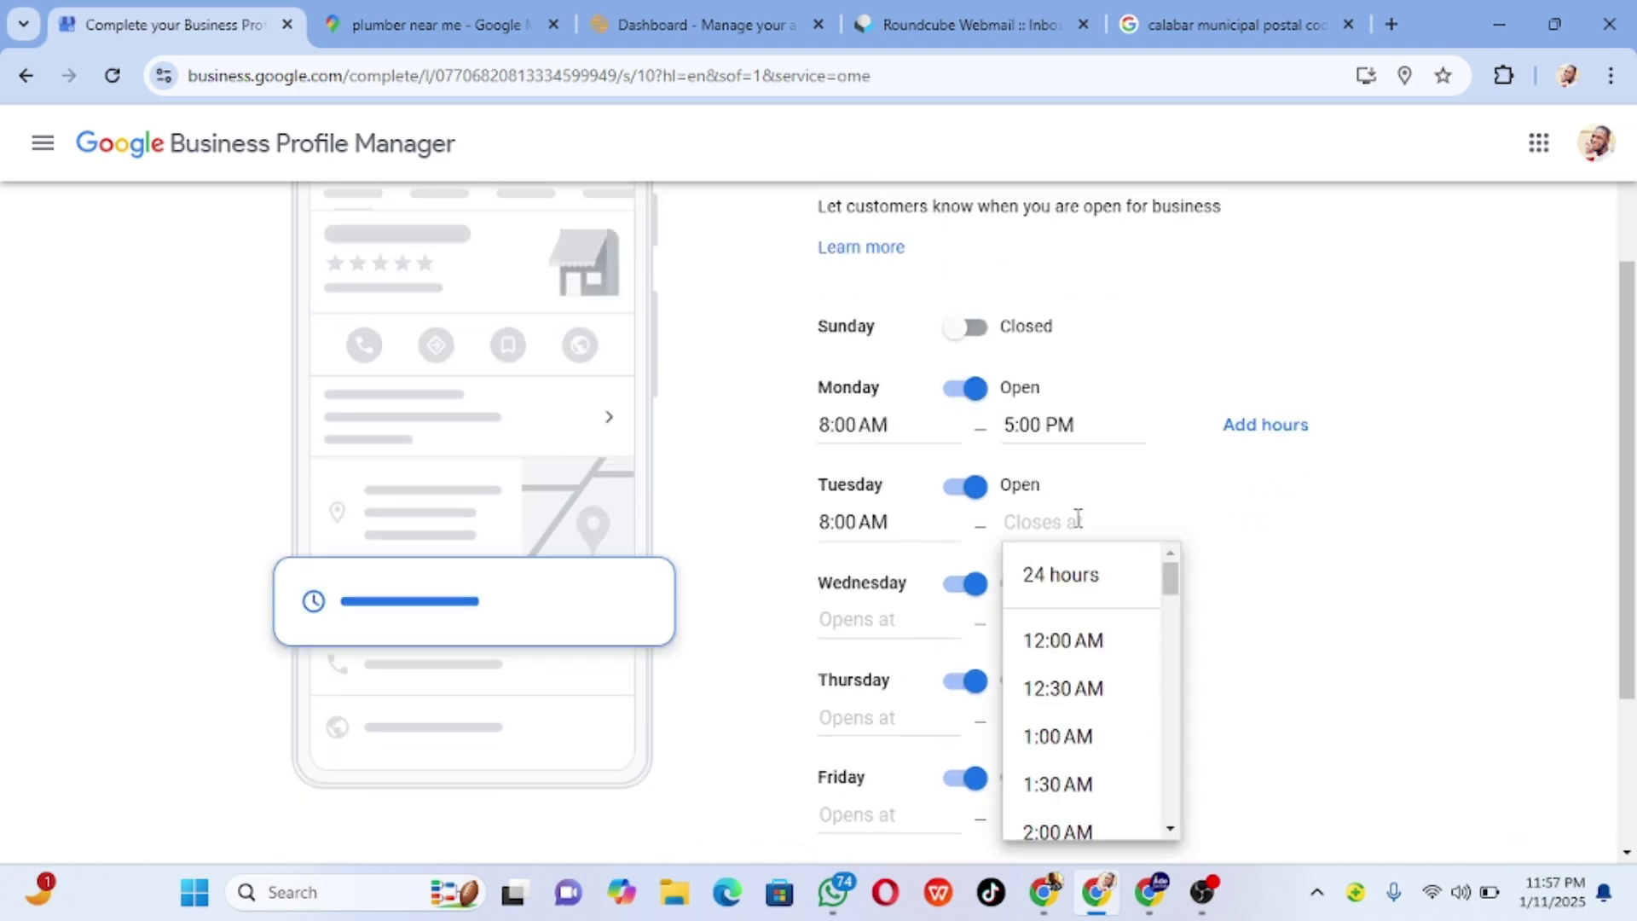
pyautogui.scroll(-20, 1100, 661)
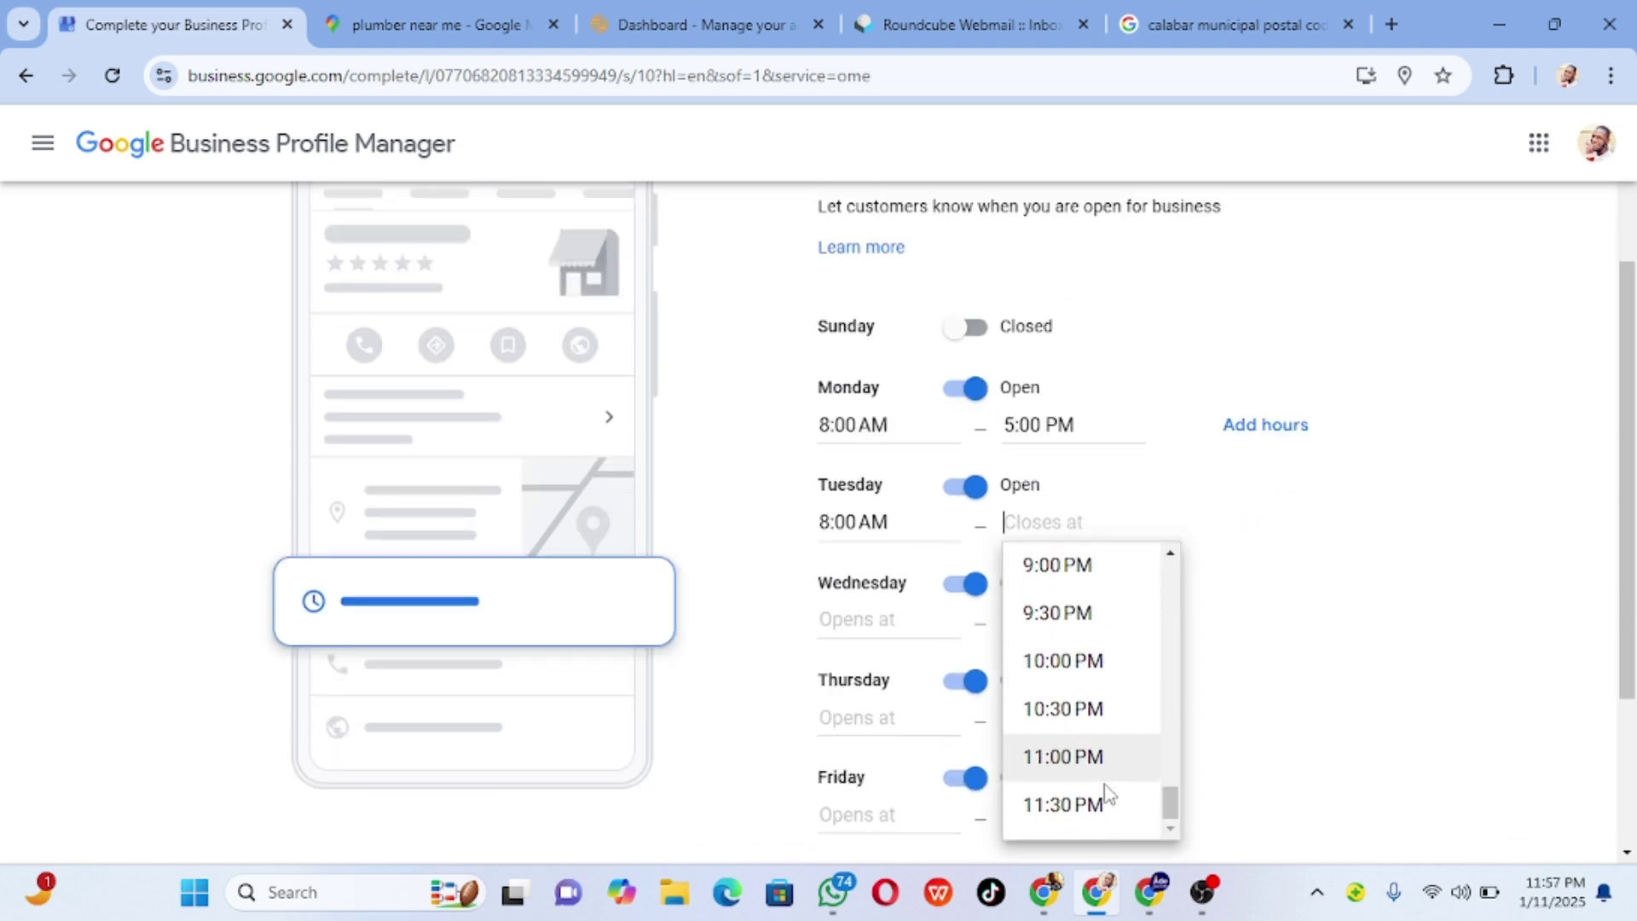
pyautogui.scroll(2, 1122, 807)
pyautogui.scroll(-2, 1125, 809)
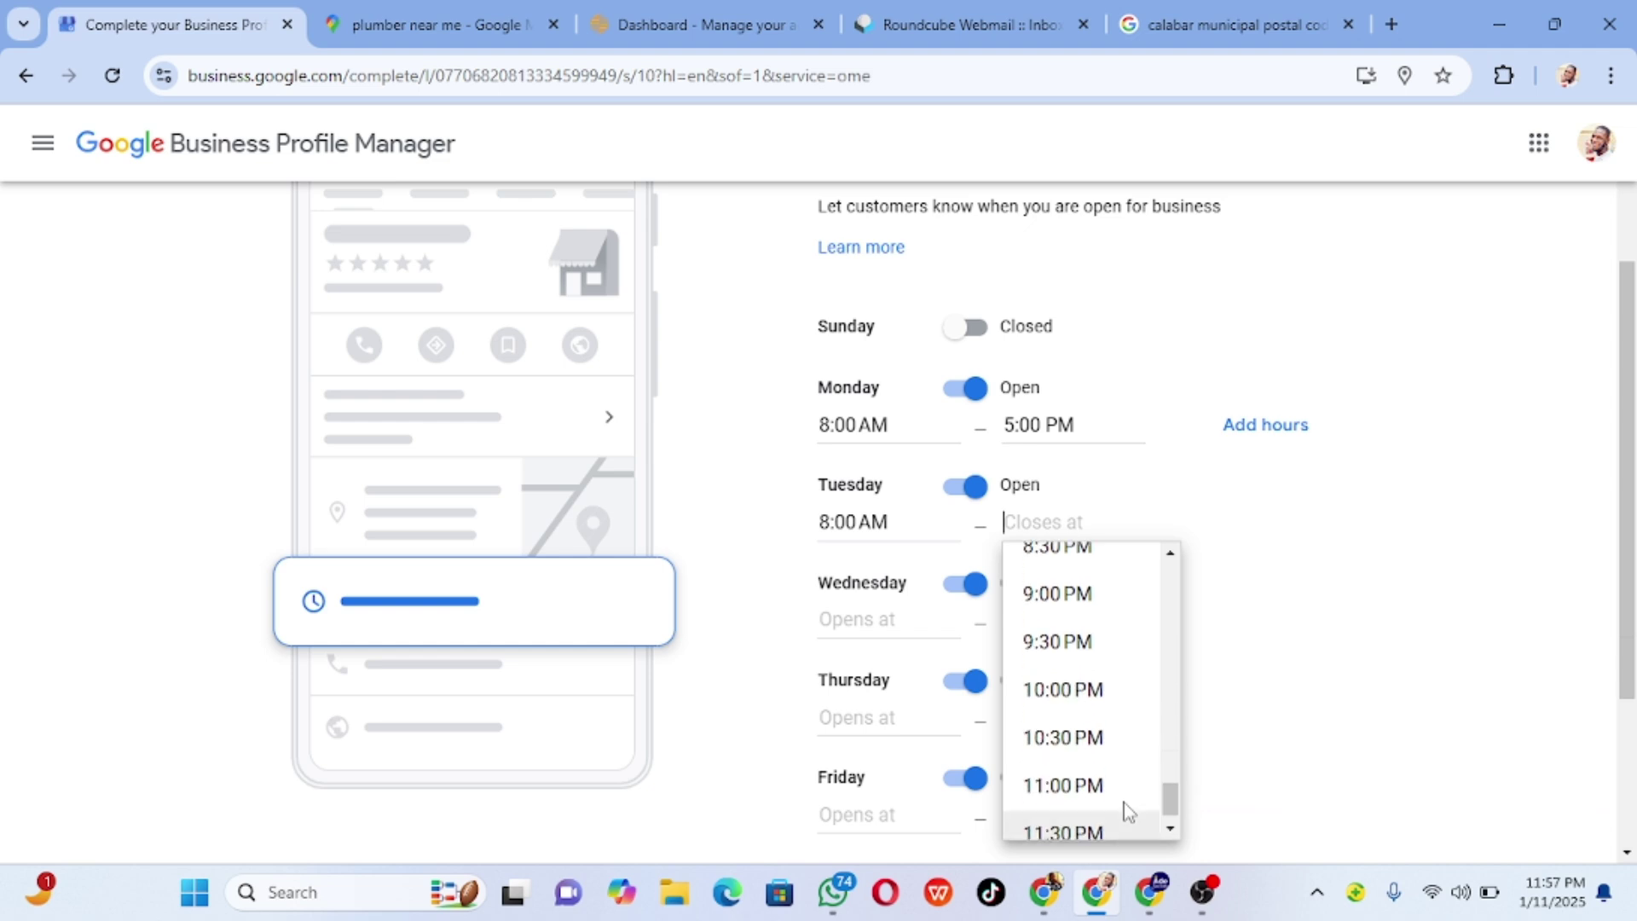
pyautogui.scroll(4, 1124, 806)
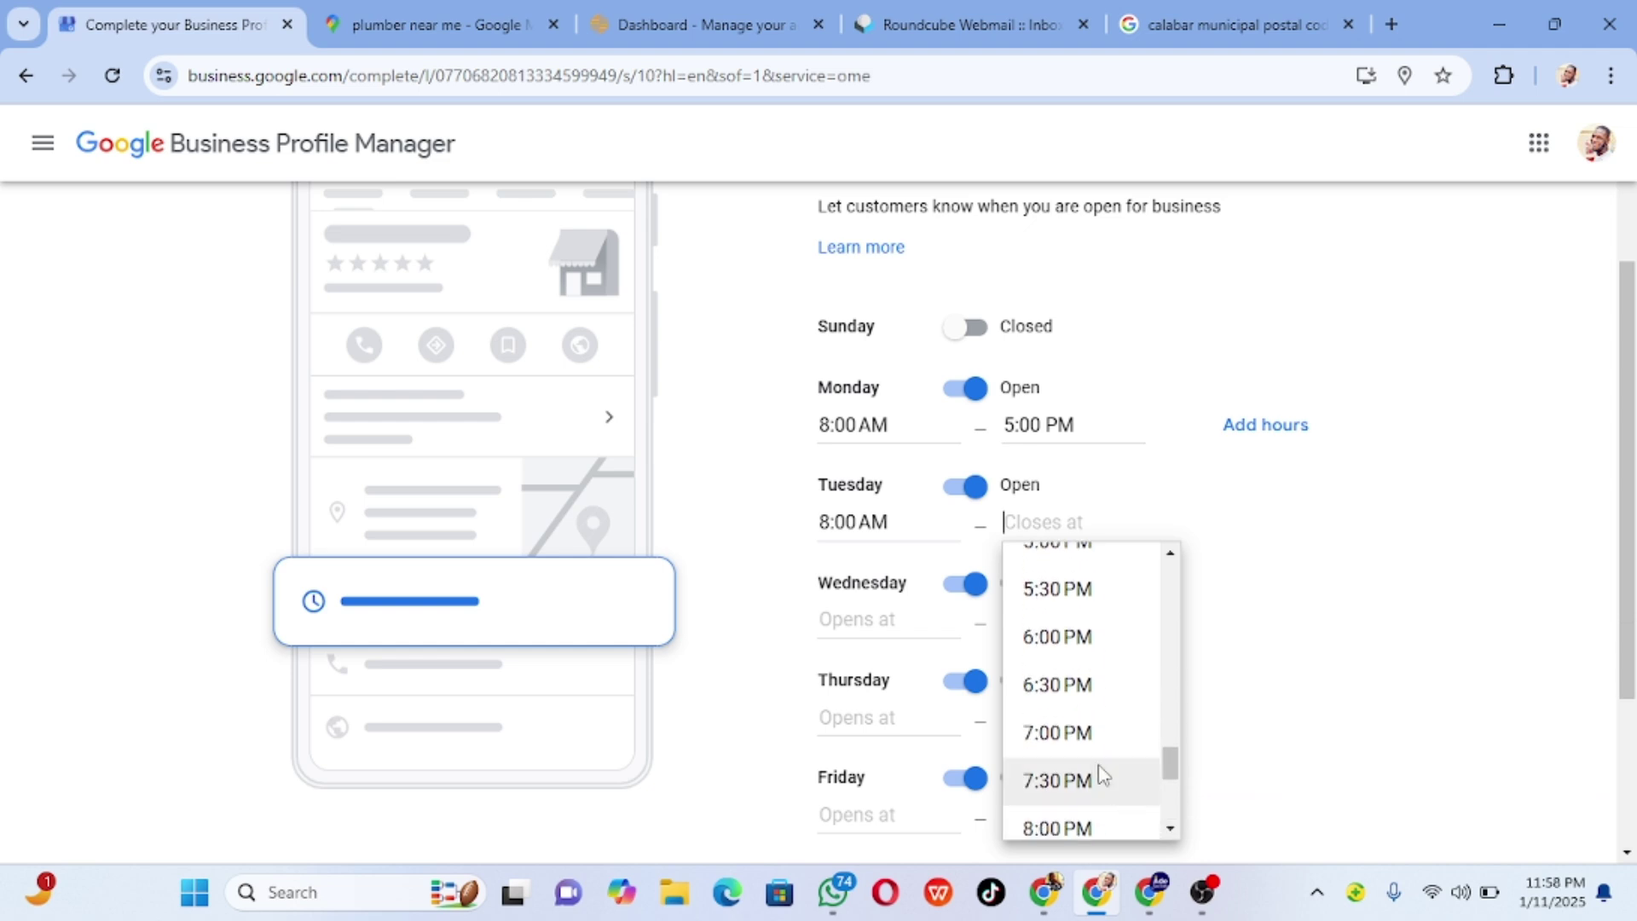
pyautogui.scroll(3, 1066, 665)
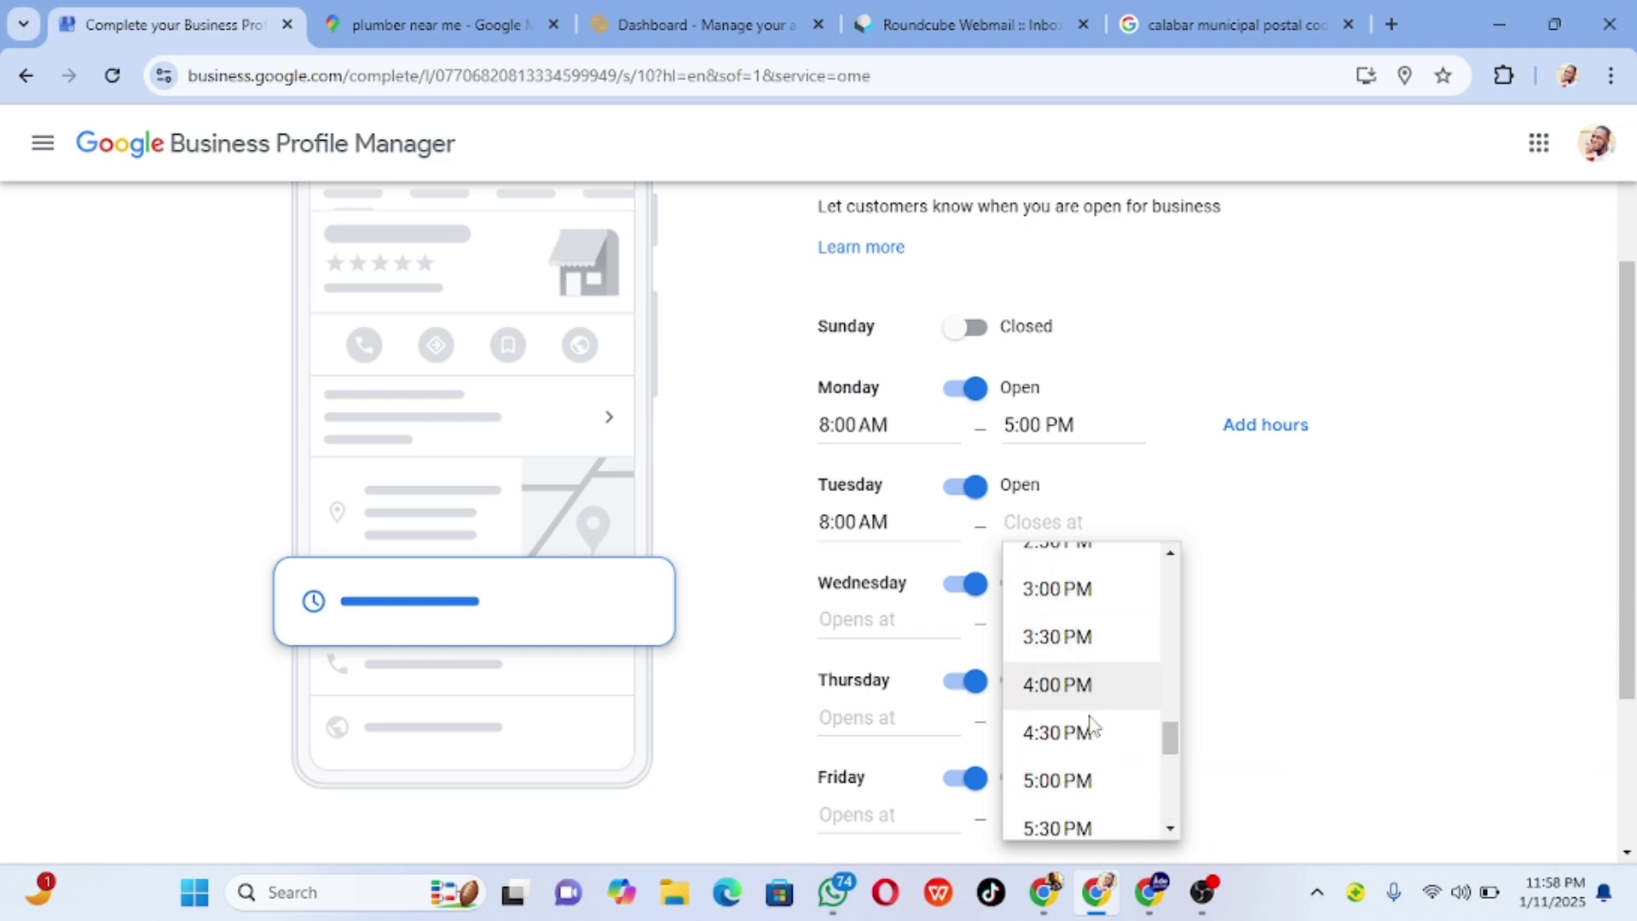
pyautogui.click(1057, 781)
pyautogui.click(877, 629)
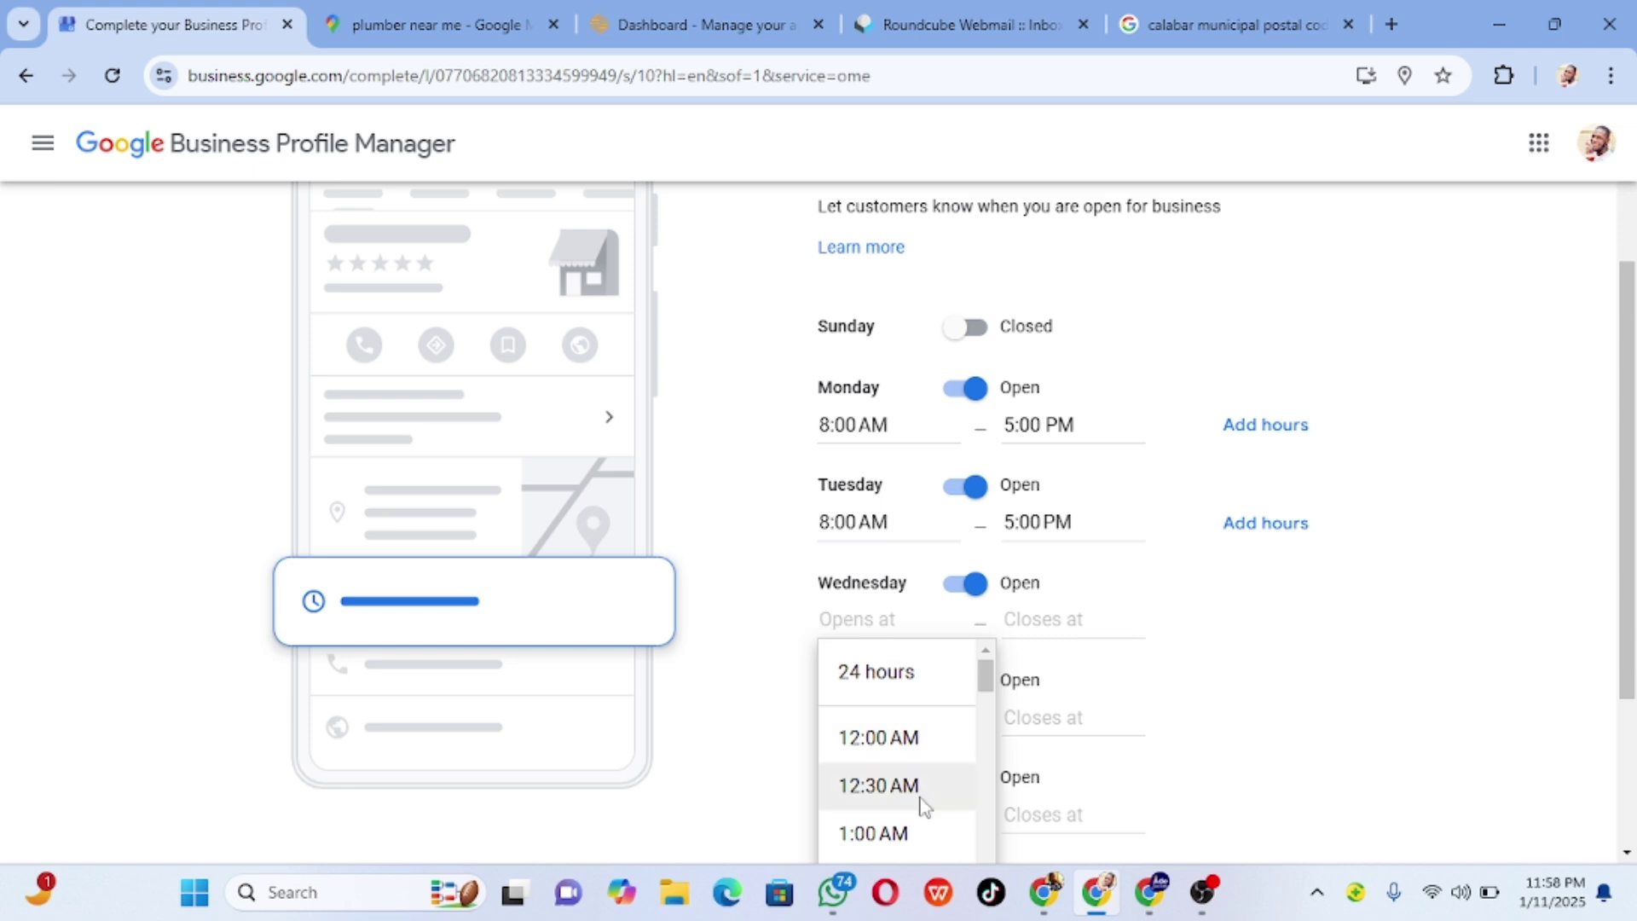
pyautogui.write('8')
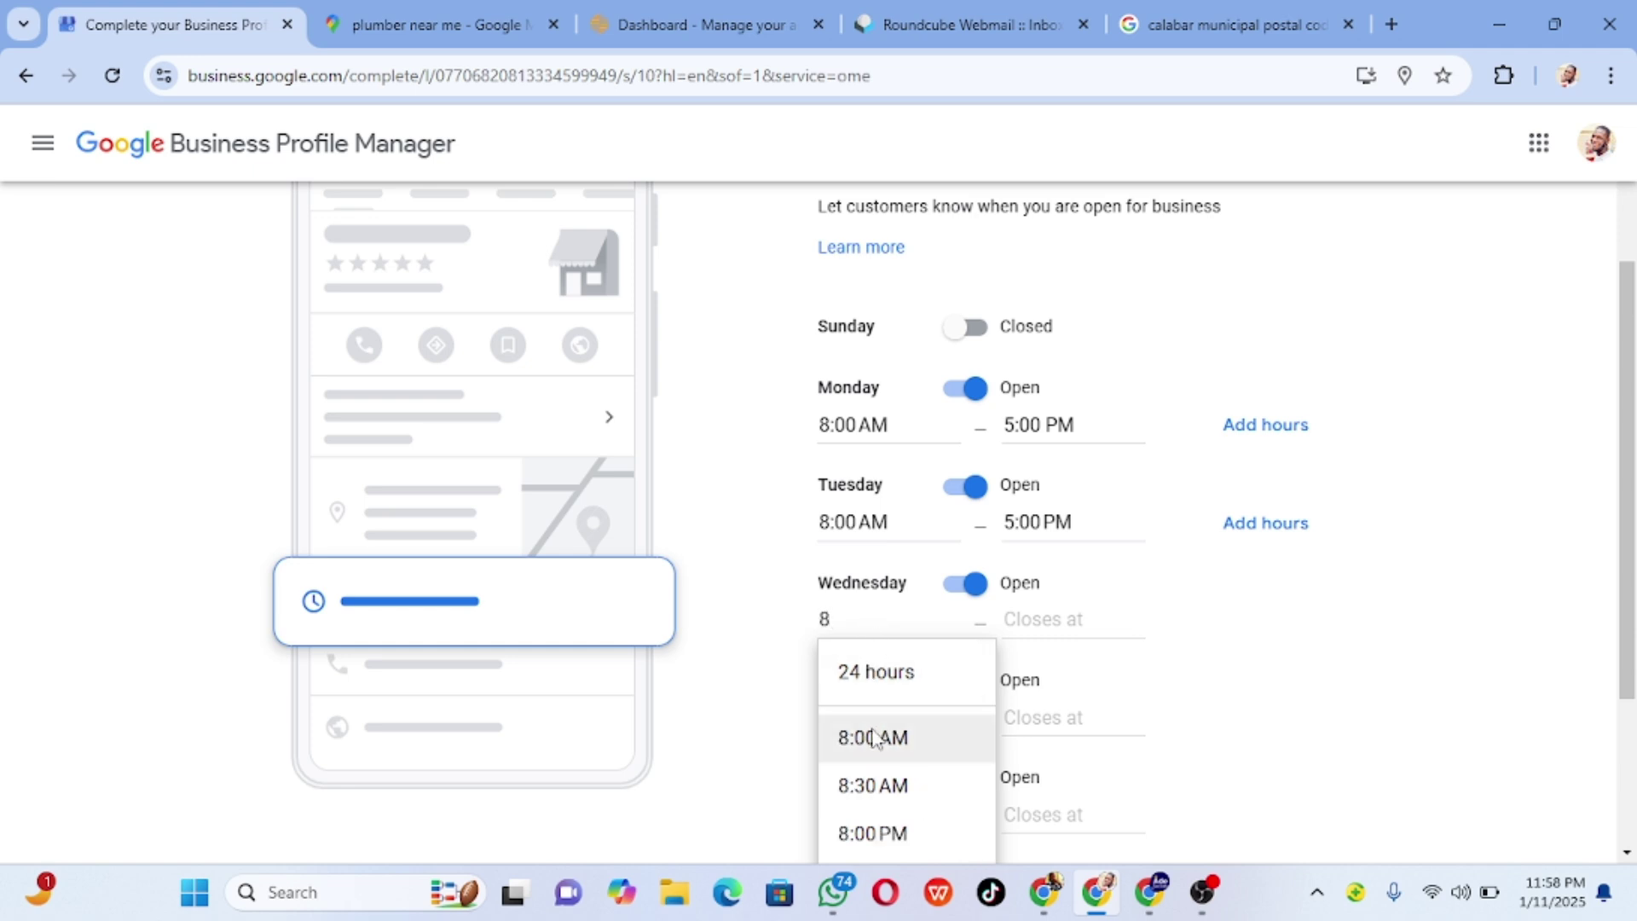
pyautogui.click(848, 737)
pyautogui.click(1052, 605)
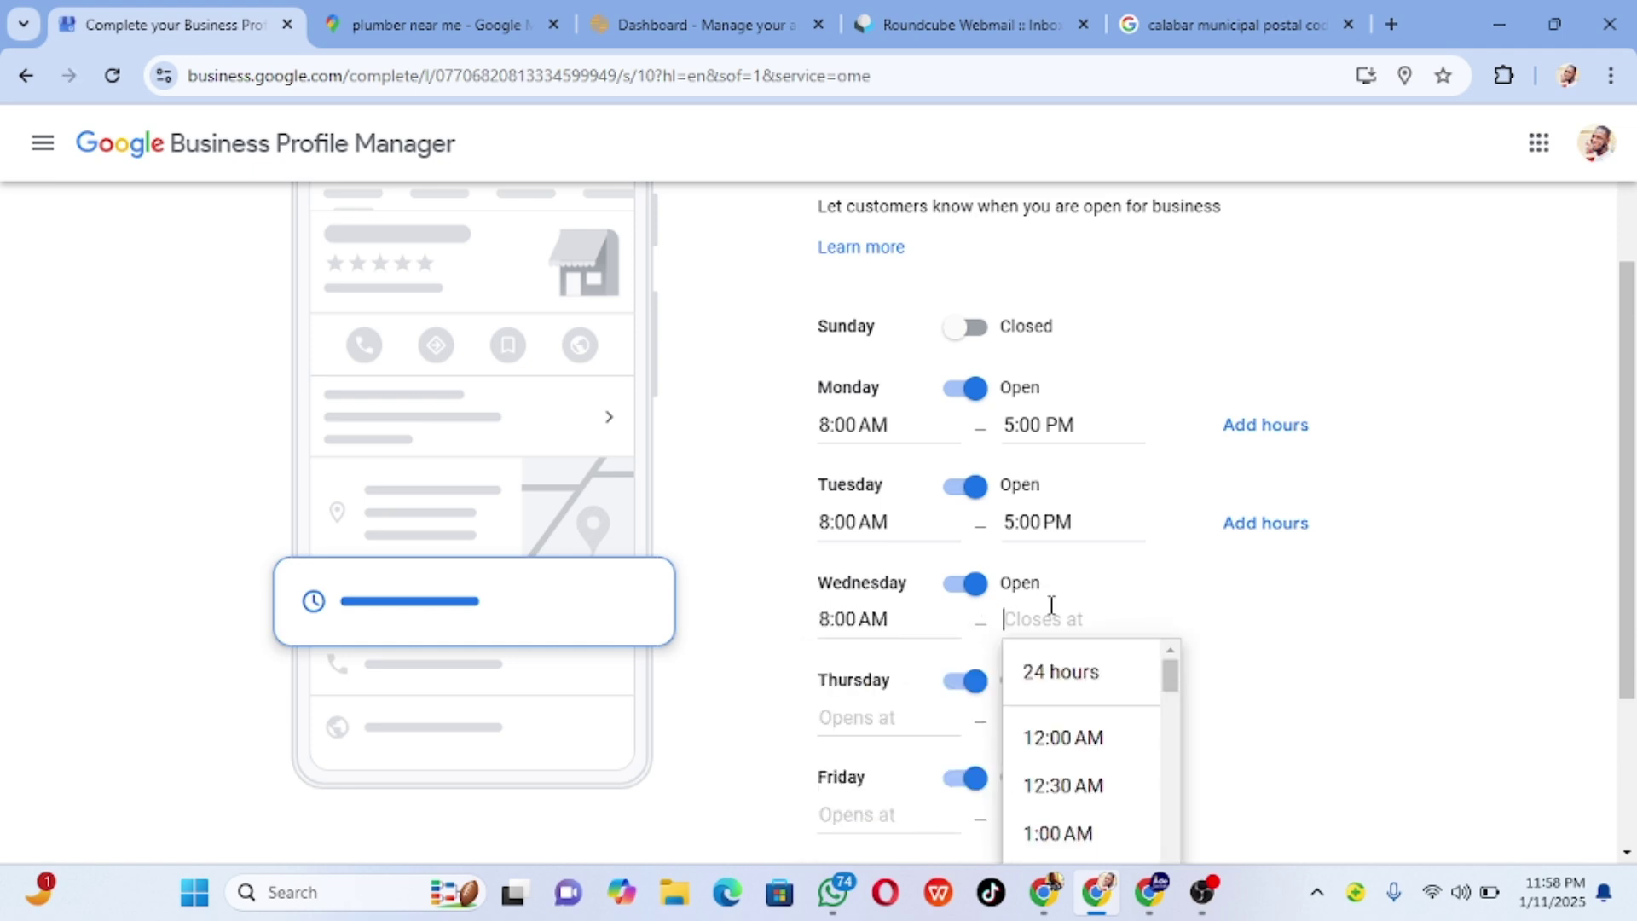
pyautogui.write('5')
pyautogui.click(1060, 833)
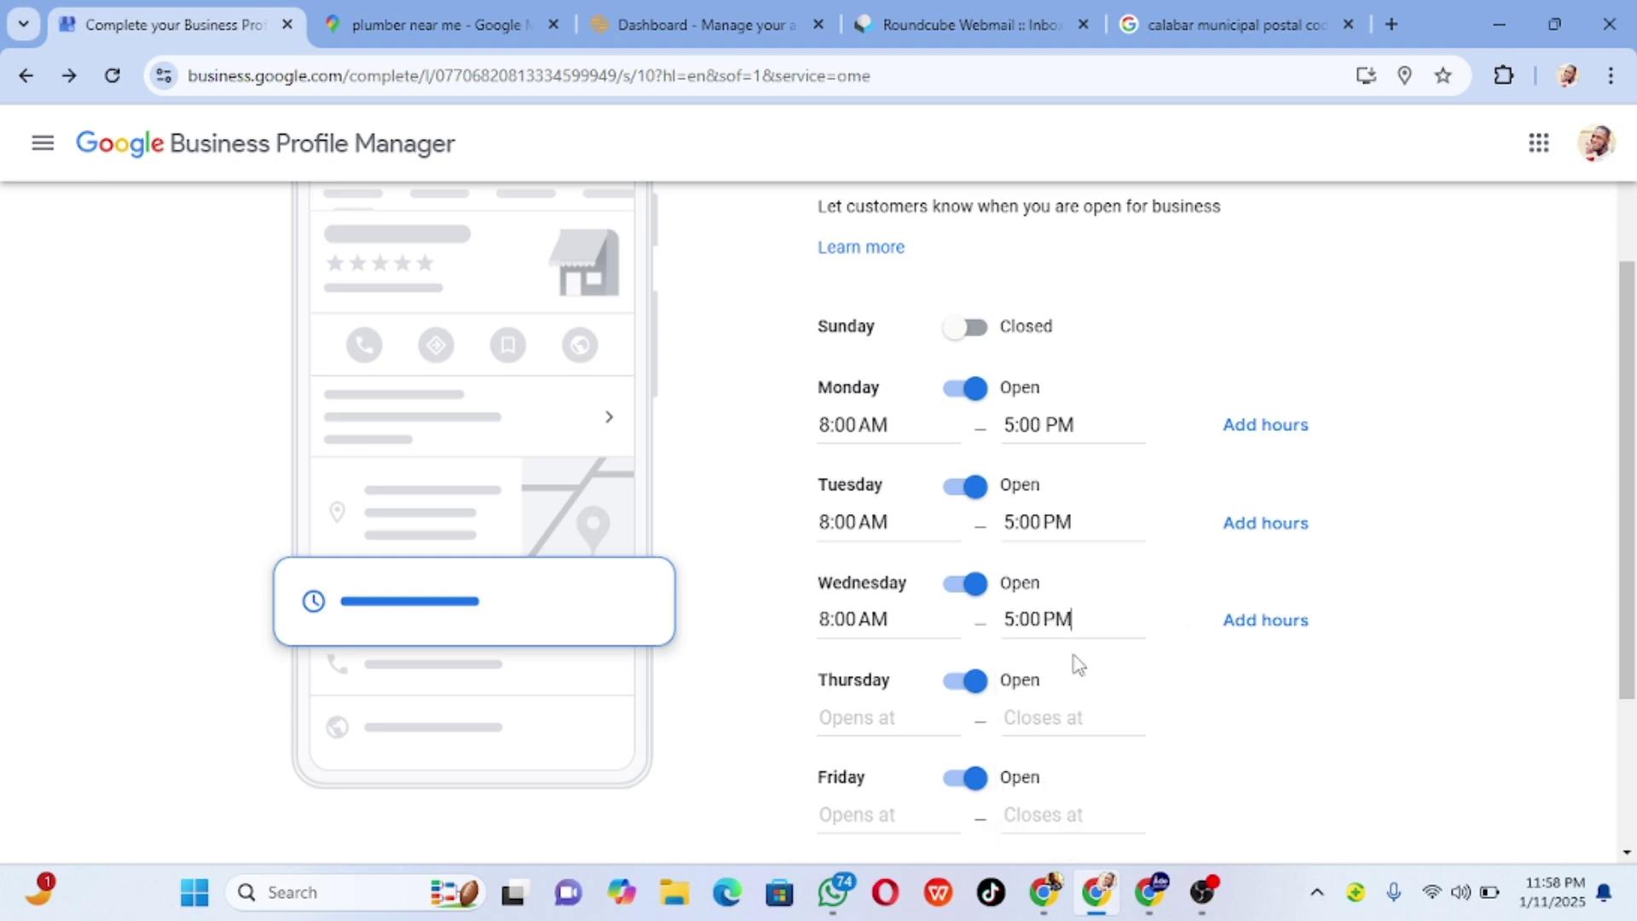
# - Set Thursday and Friday hours to 8:00 AM–5:00 PM, correcting Thursday's closing time to PM
pyautogui.scroll(-3, 1078, 664)
pyautogui.click(875, 482)
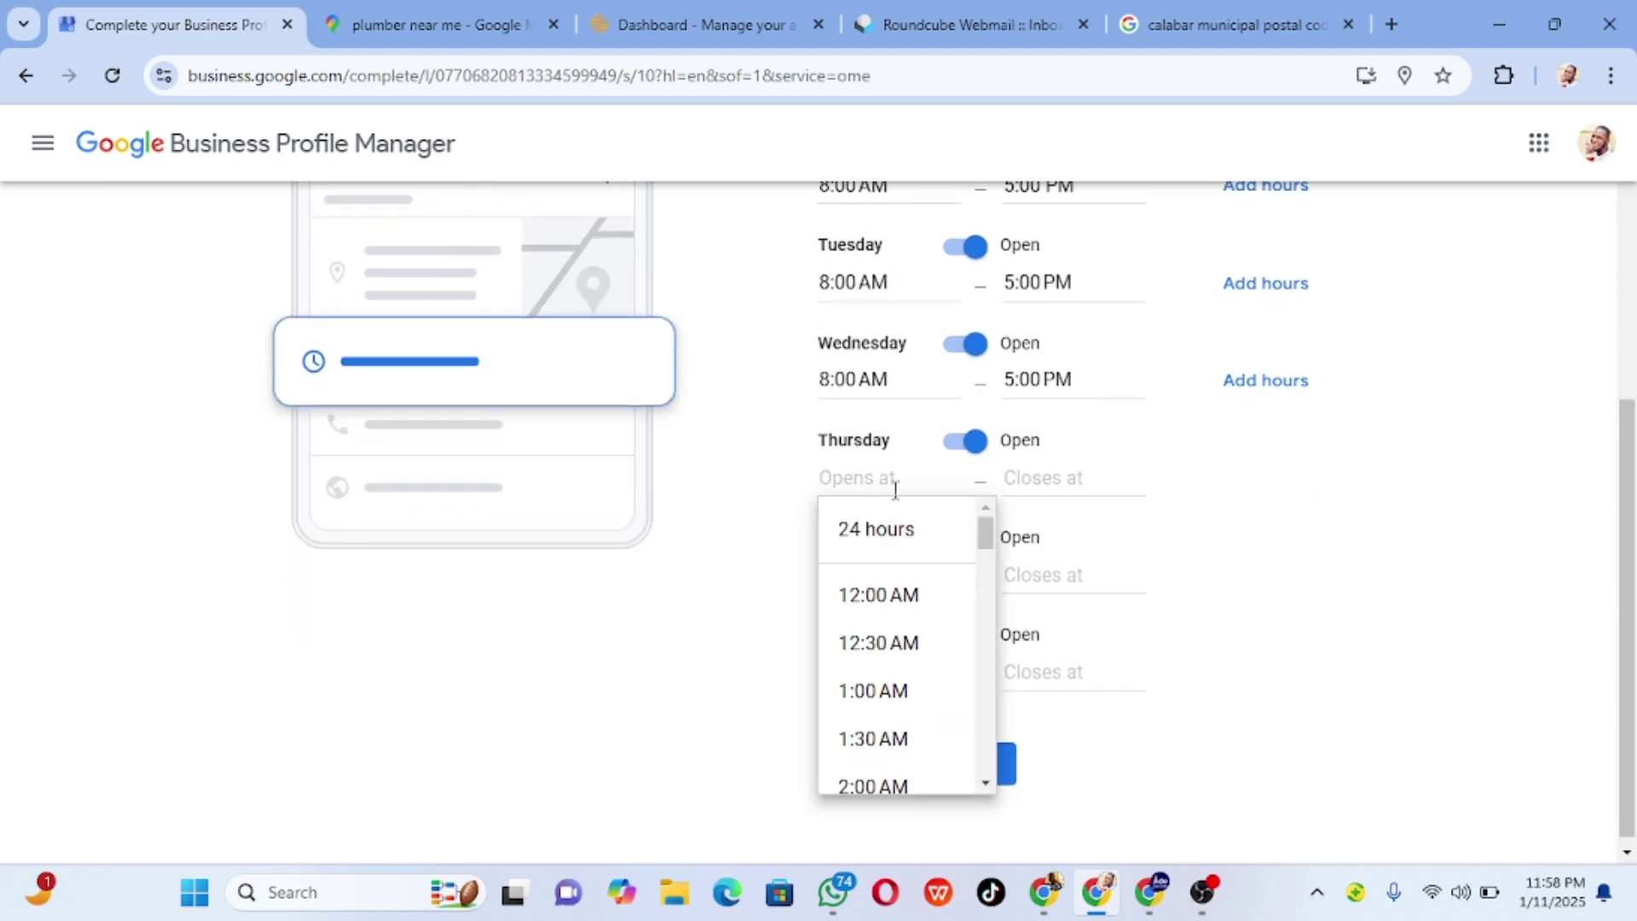
pyautogui.write('8')
pyautogui.click(917, 590)
pyautogui.click(1038, 479)
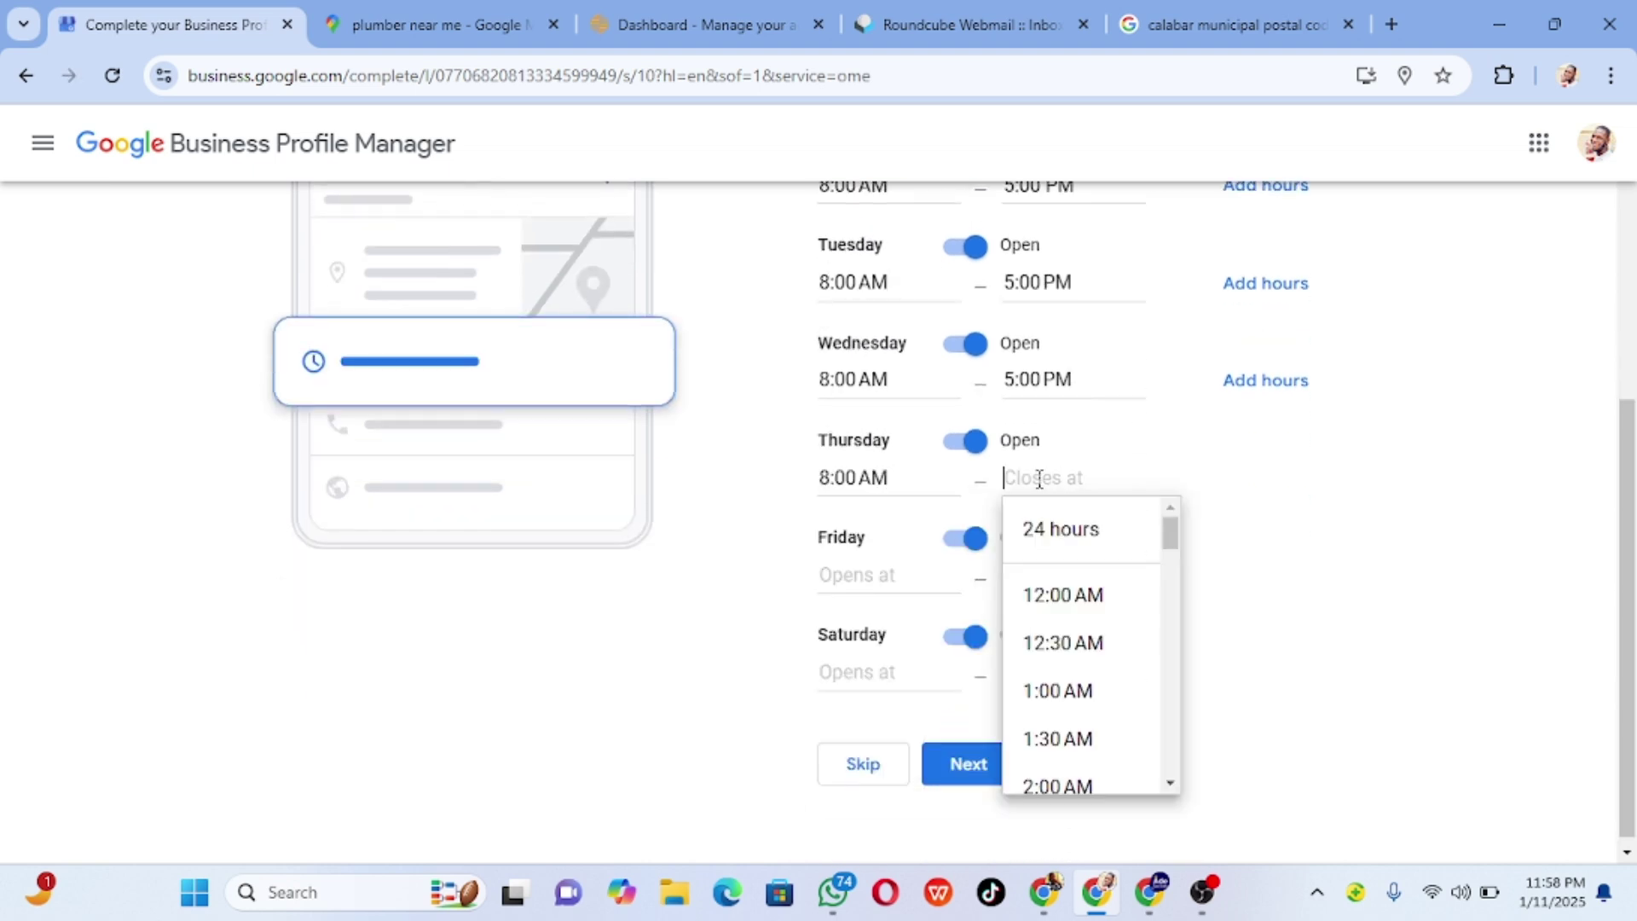
pyautogui.write('5')
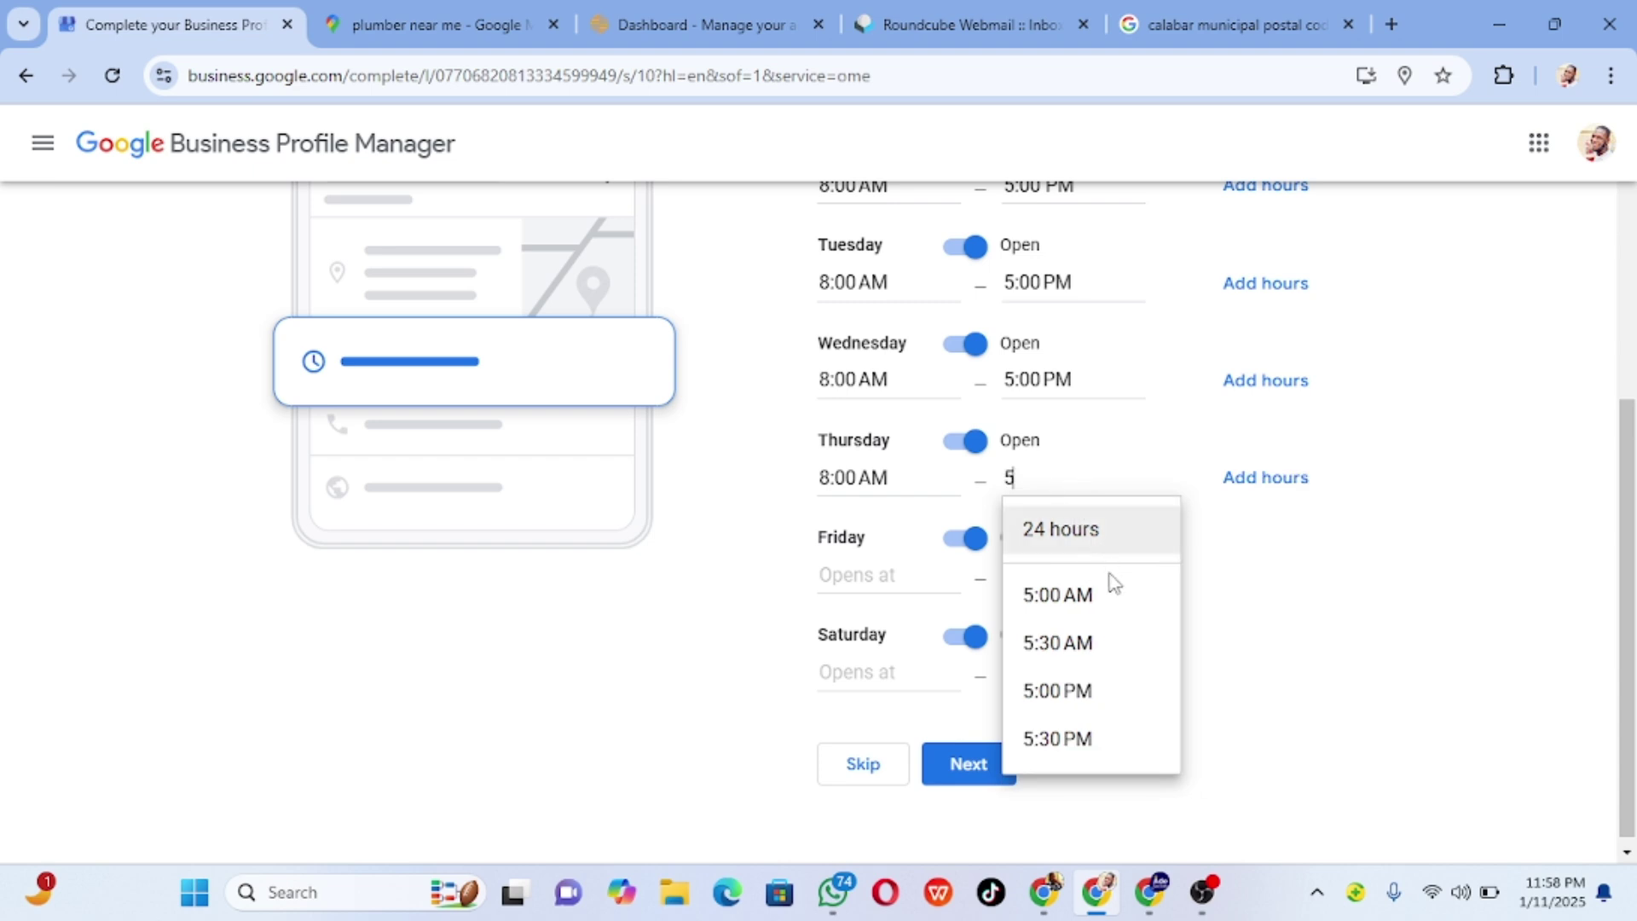
pyautogui.click(1100, 594)
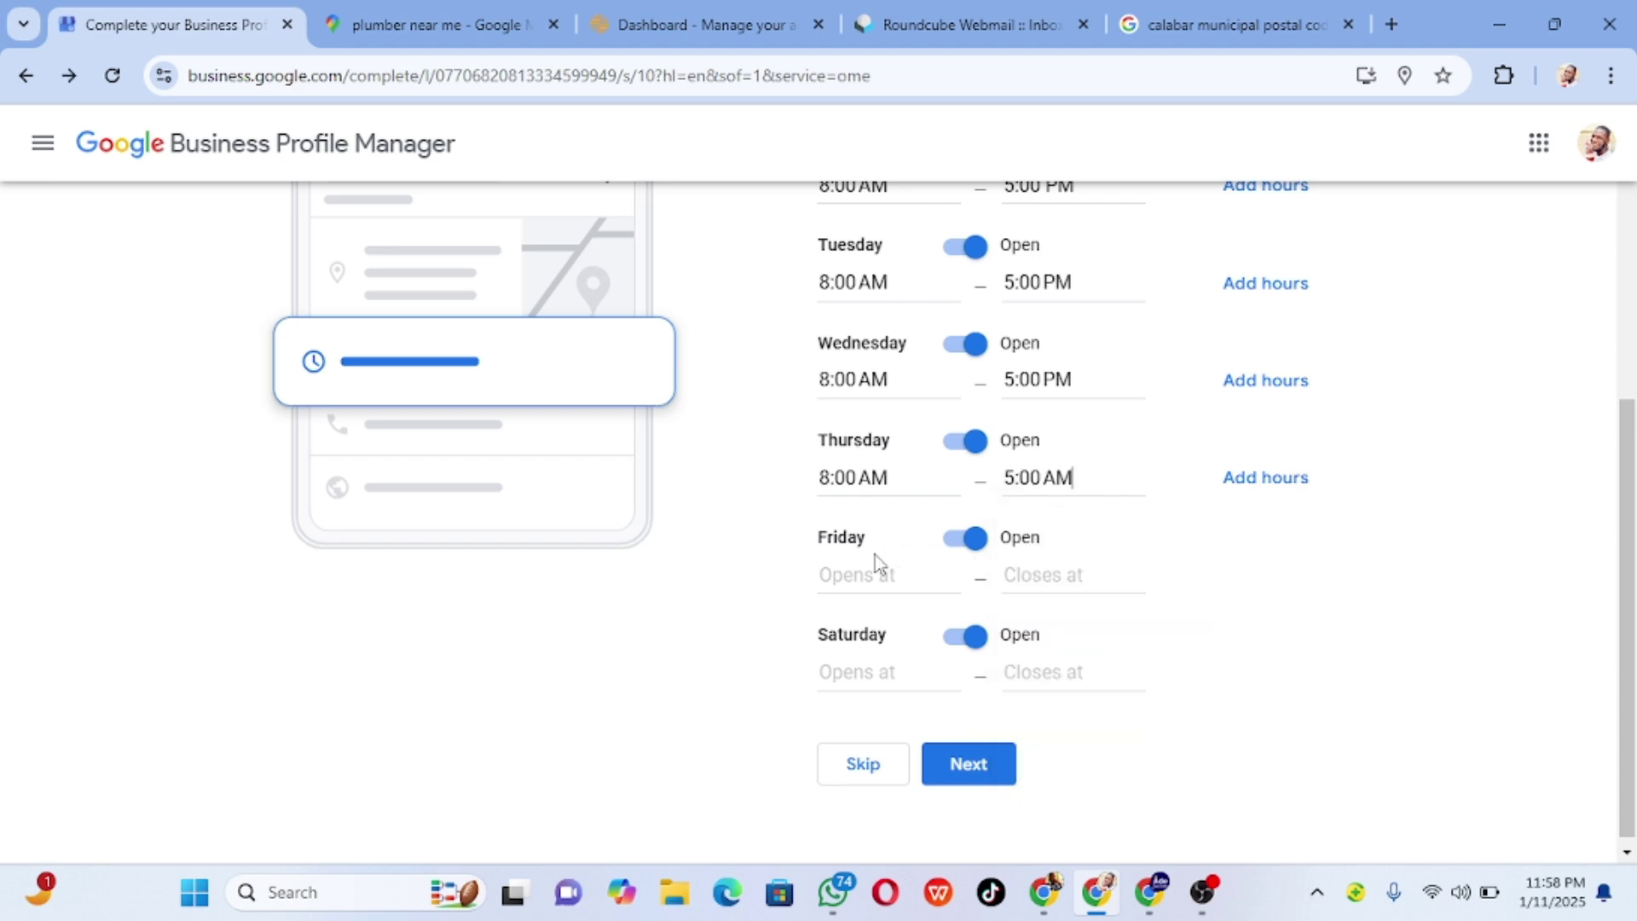
pyautogui.click(1088, 474)
pyautogui.press('BackSpace')
pyautogui.press('BackSpace')
pyautogui.press('BackSpace')
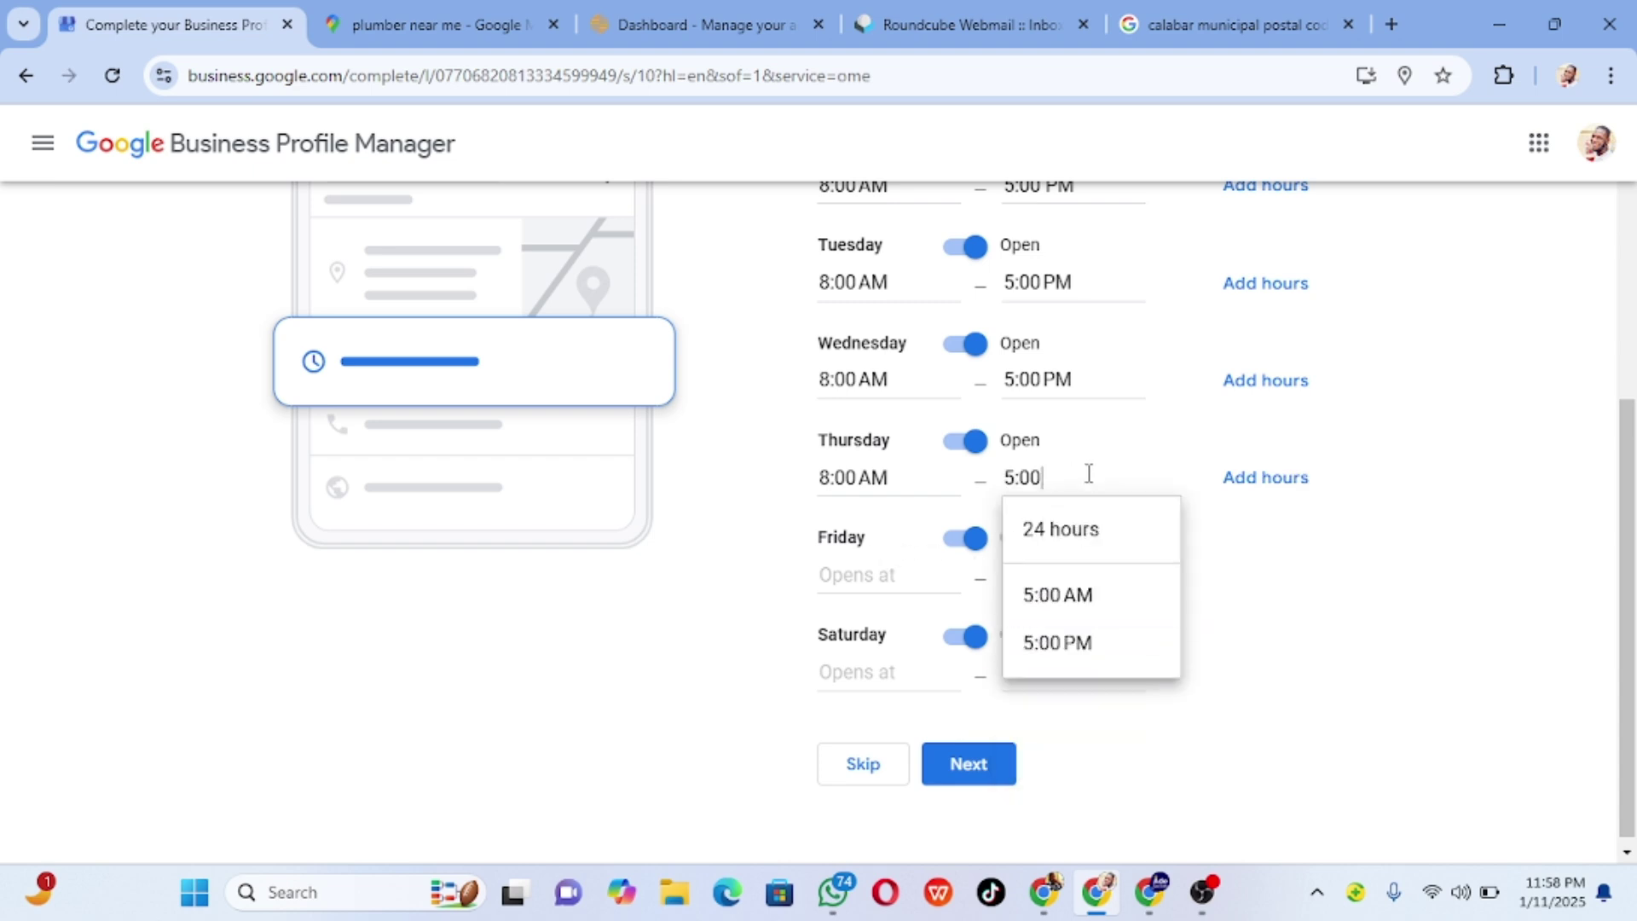
pyautogui.click(1059, 646)
pyautogui.click(918, 577)
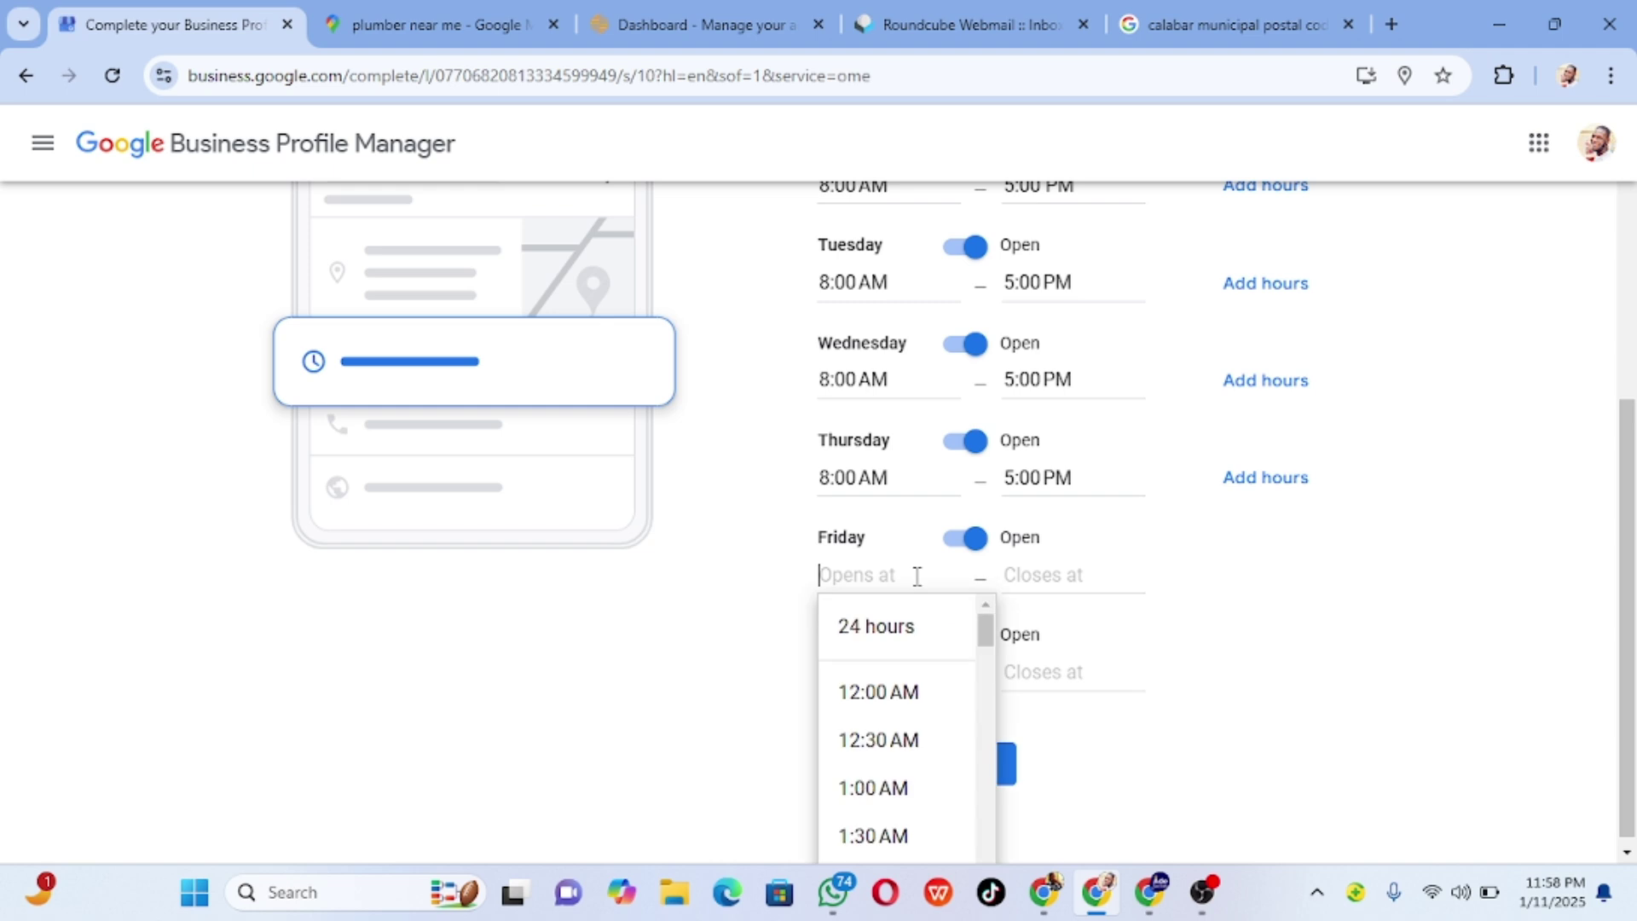
pyautogui.write('8')
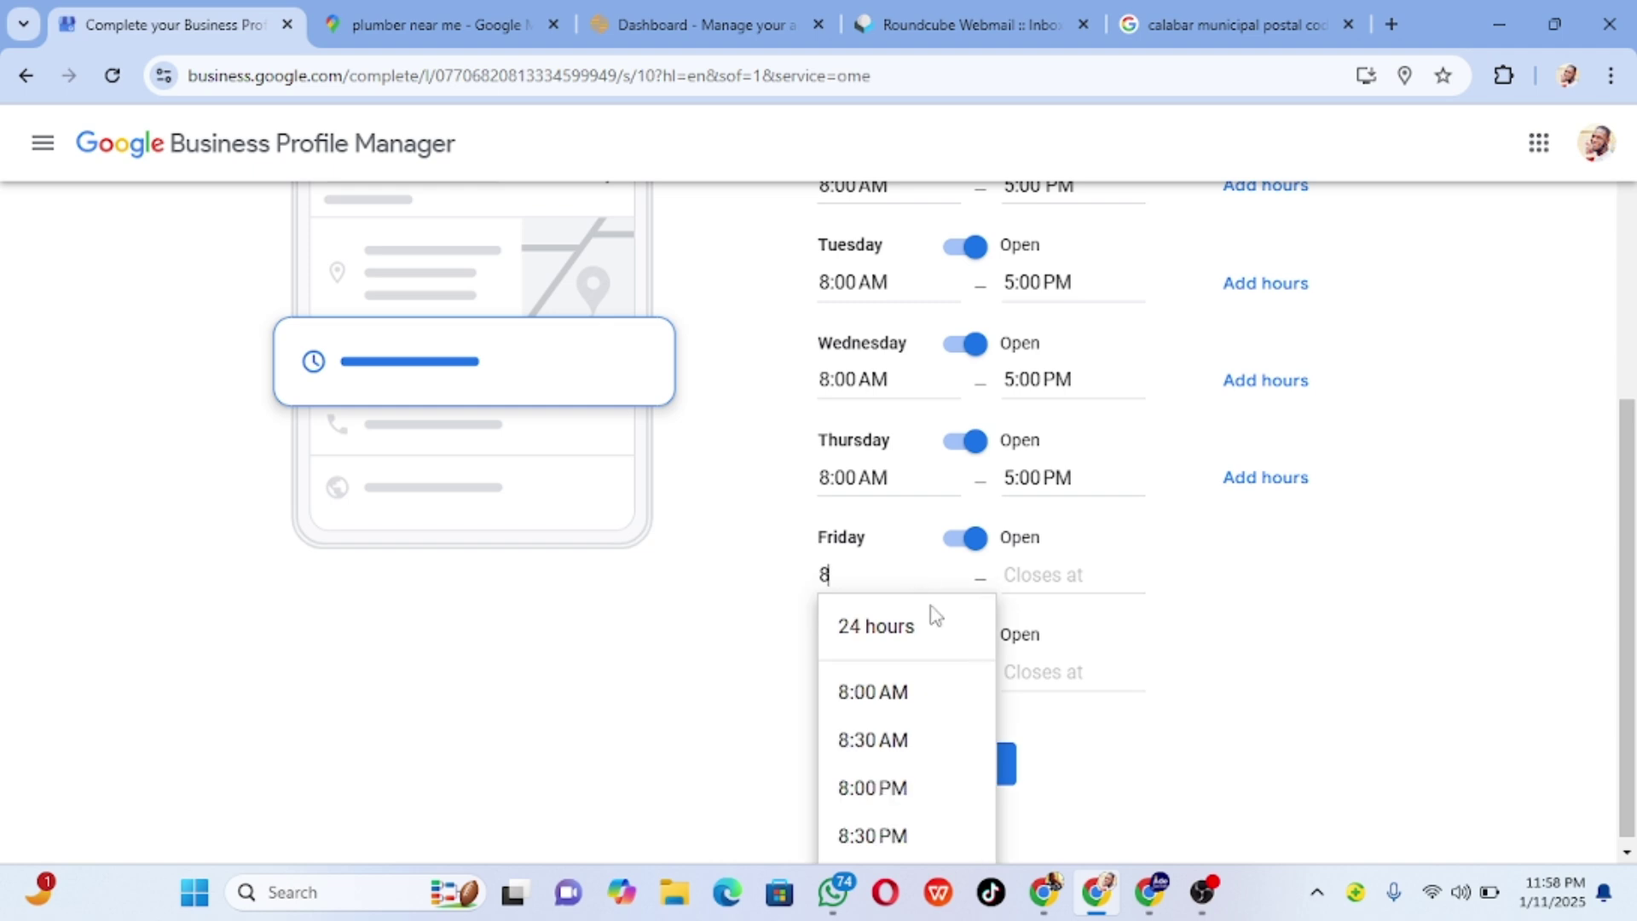
pyautogui.click(884, 693)
pyautogui.click(1028, 574)
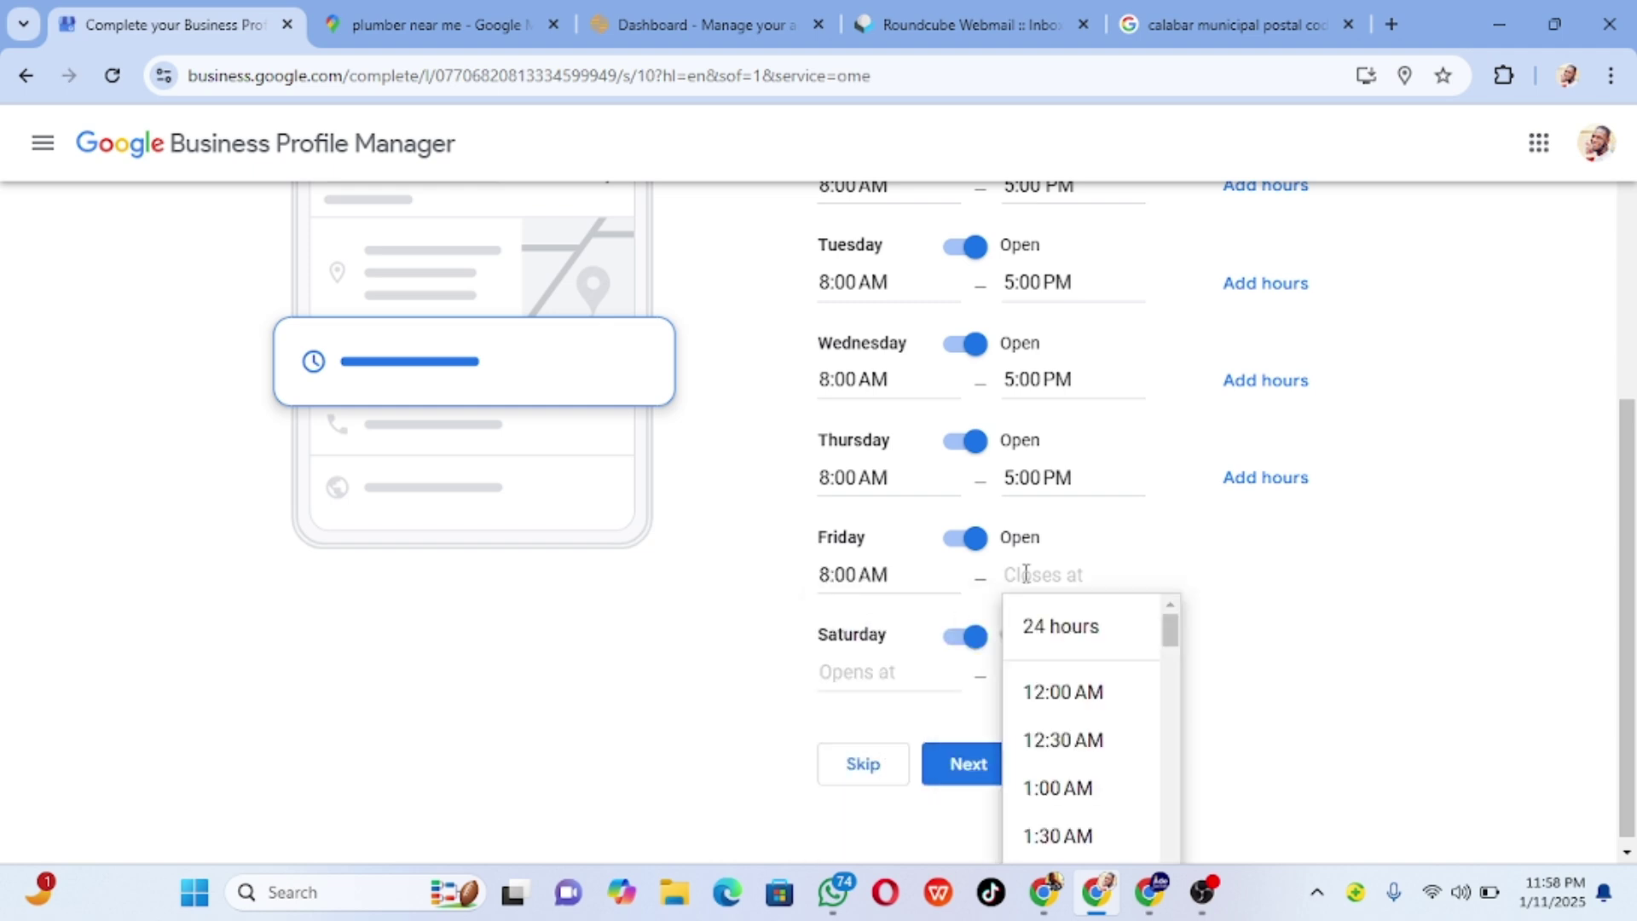
pyautogui.write('5')
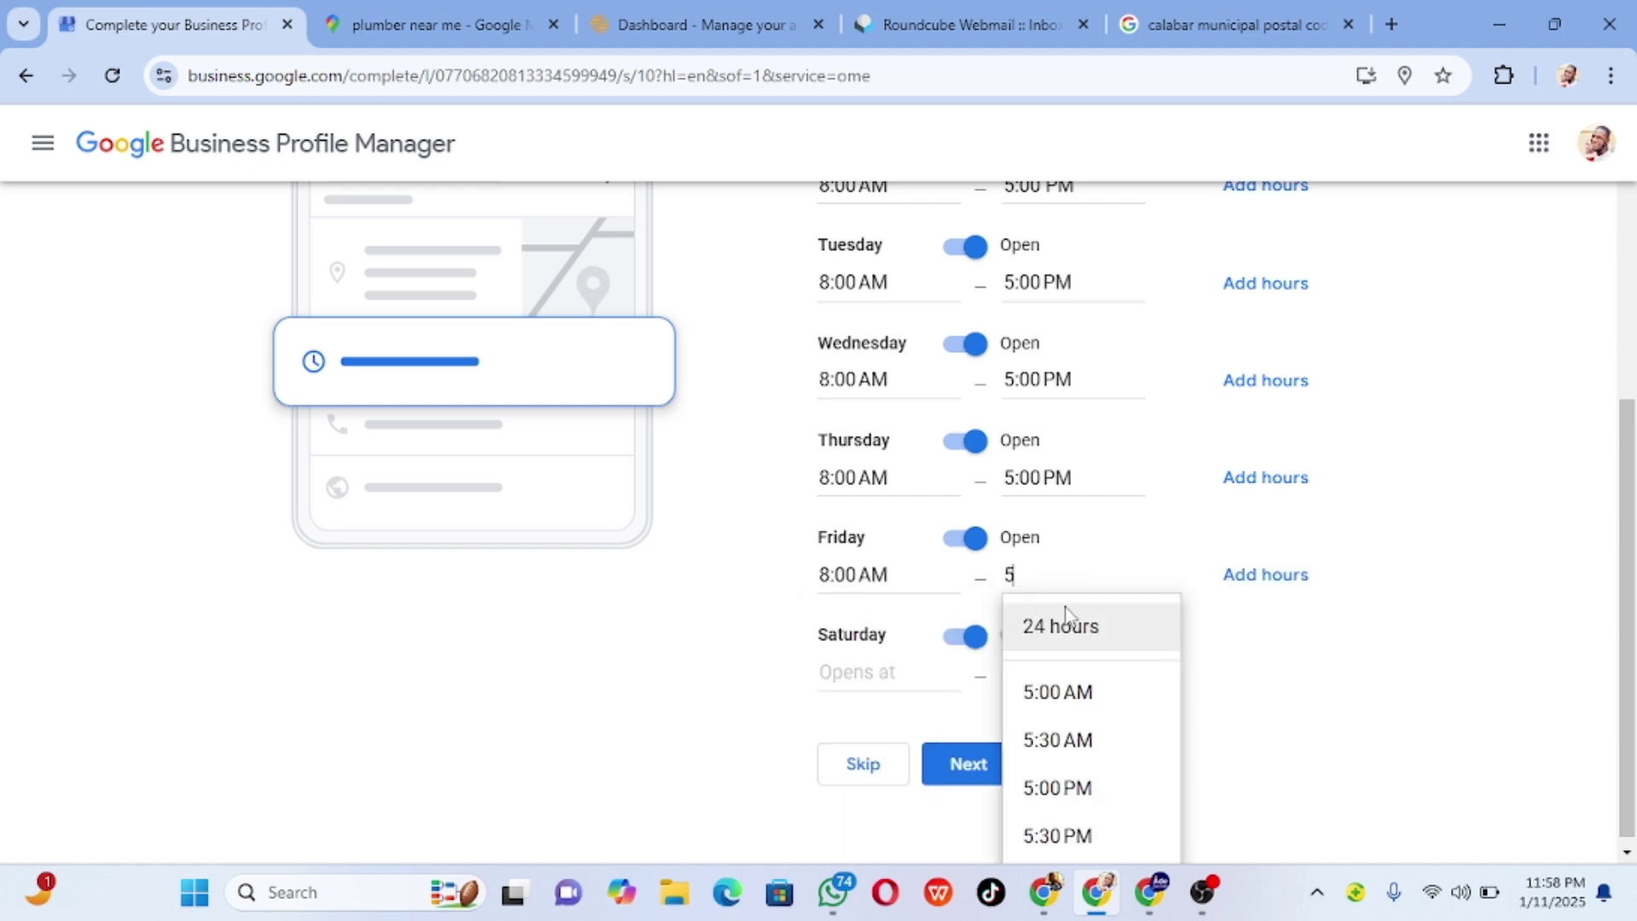
pyautogui.click(1086, 795)
# - Set Saturday's hours to 8:00 AM–5:00 PM
pyautogui.click(881, 672)
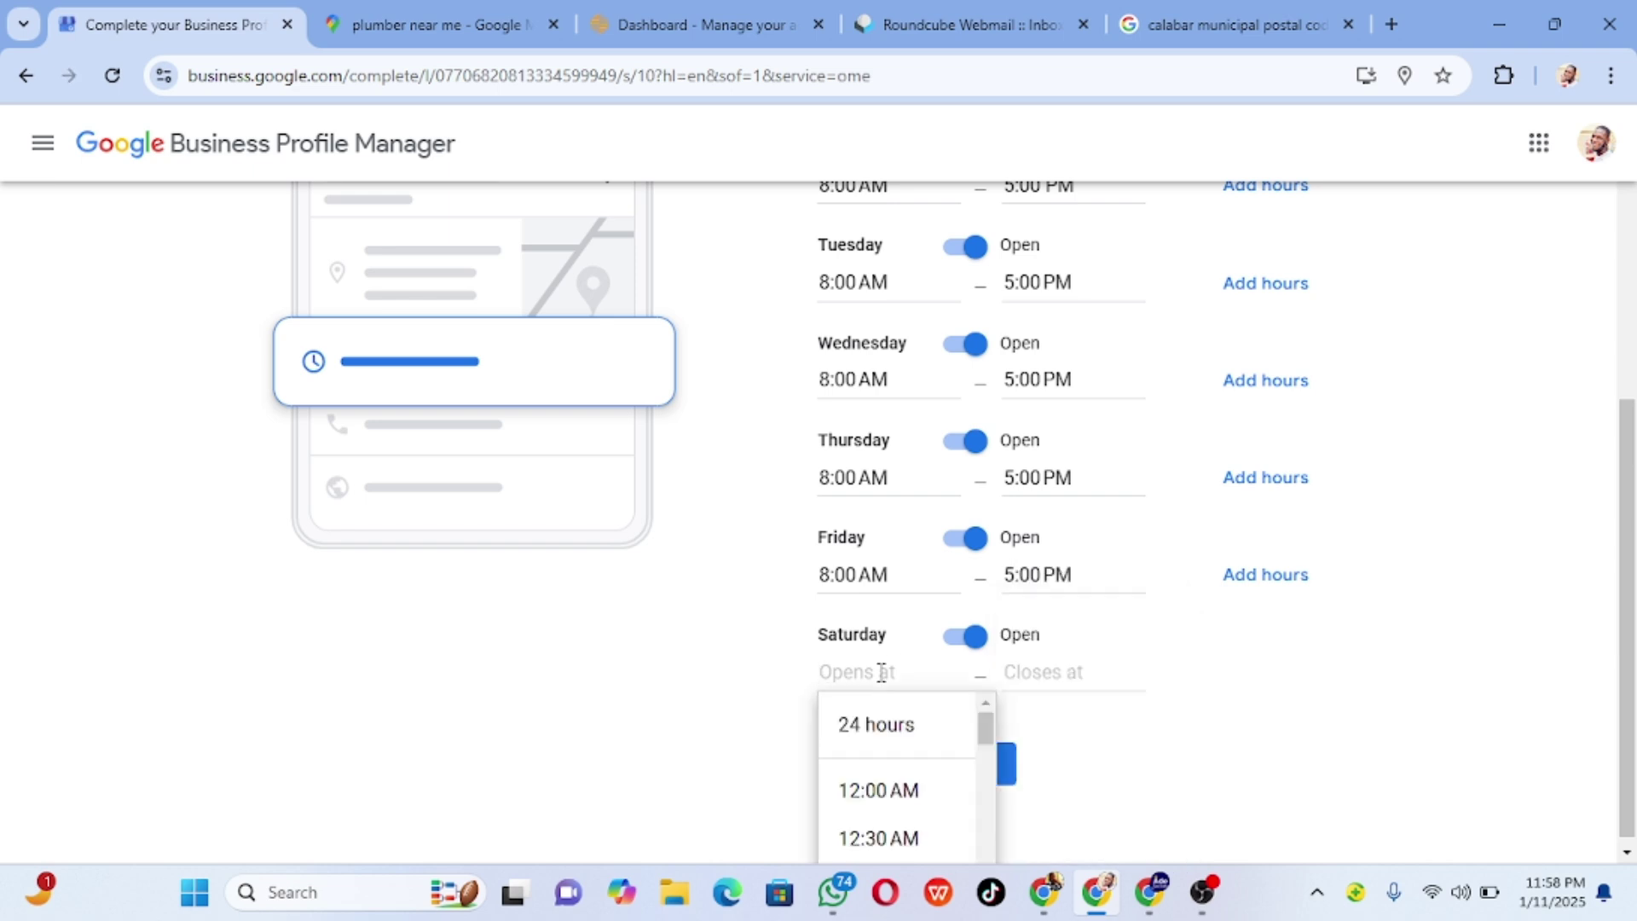
pyautogui.write('8')
pyautogui.click(913, 792)
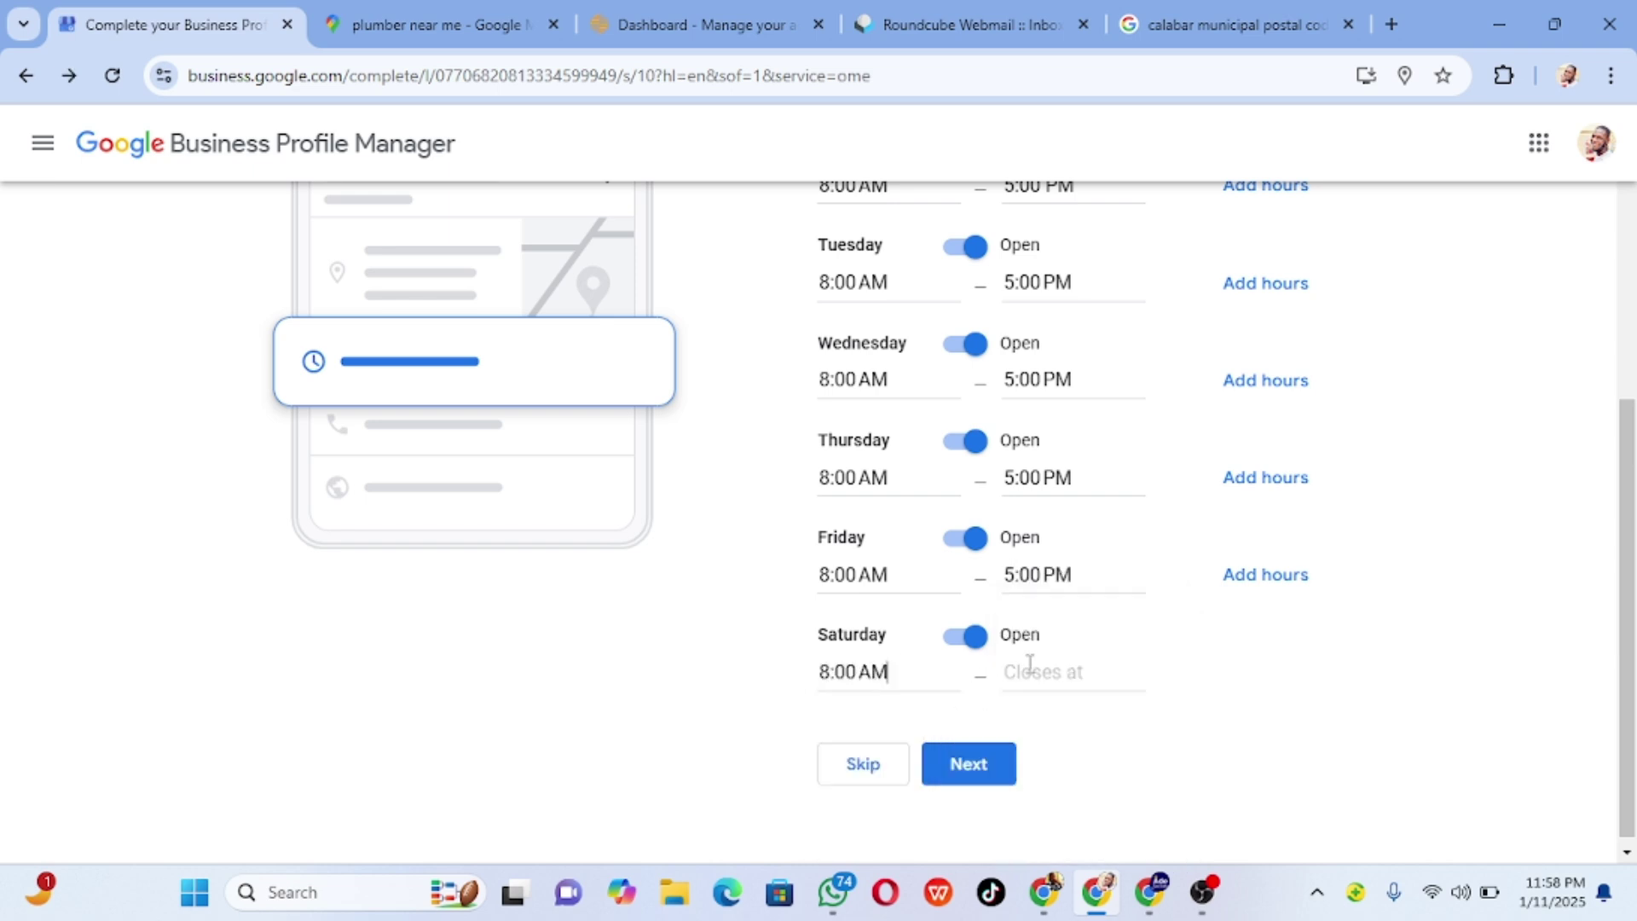
pyautogui.click(1039, 671)
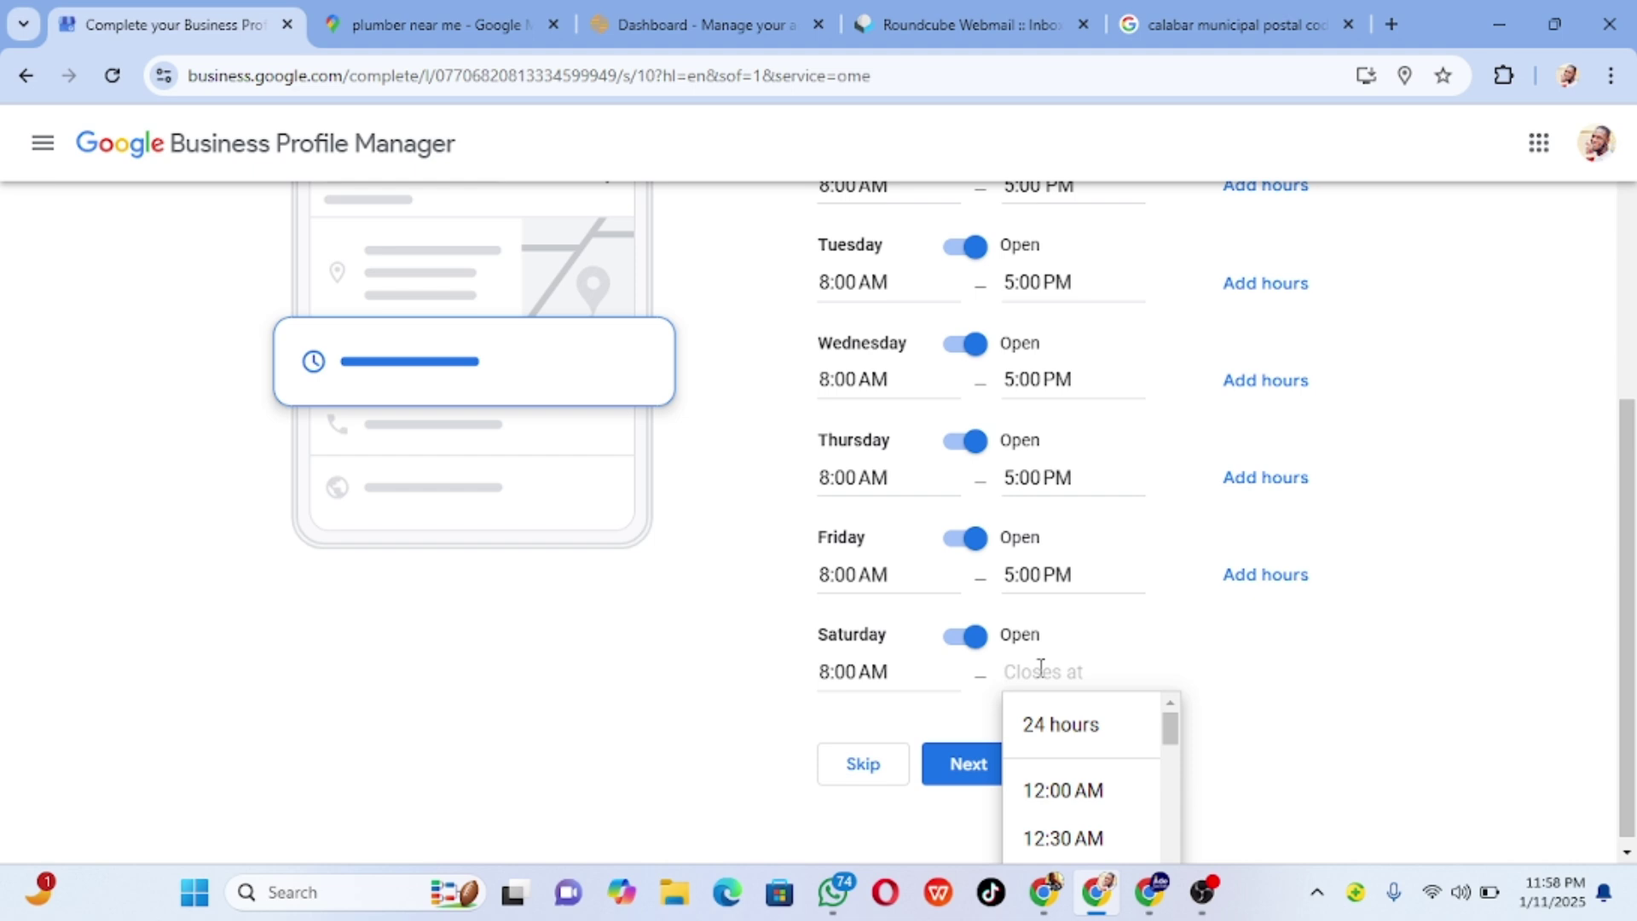
pyautogui.write('5')
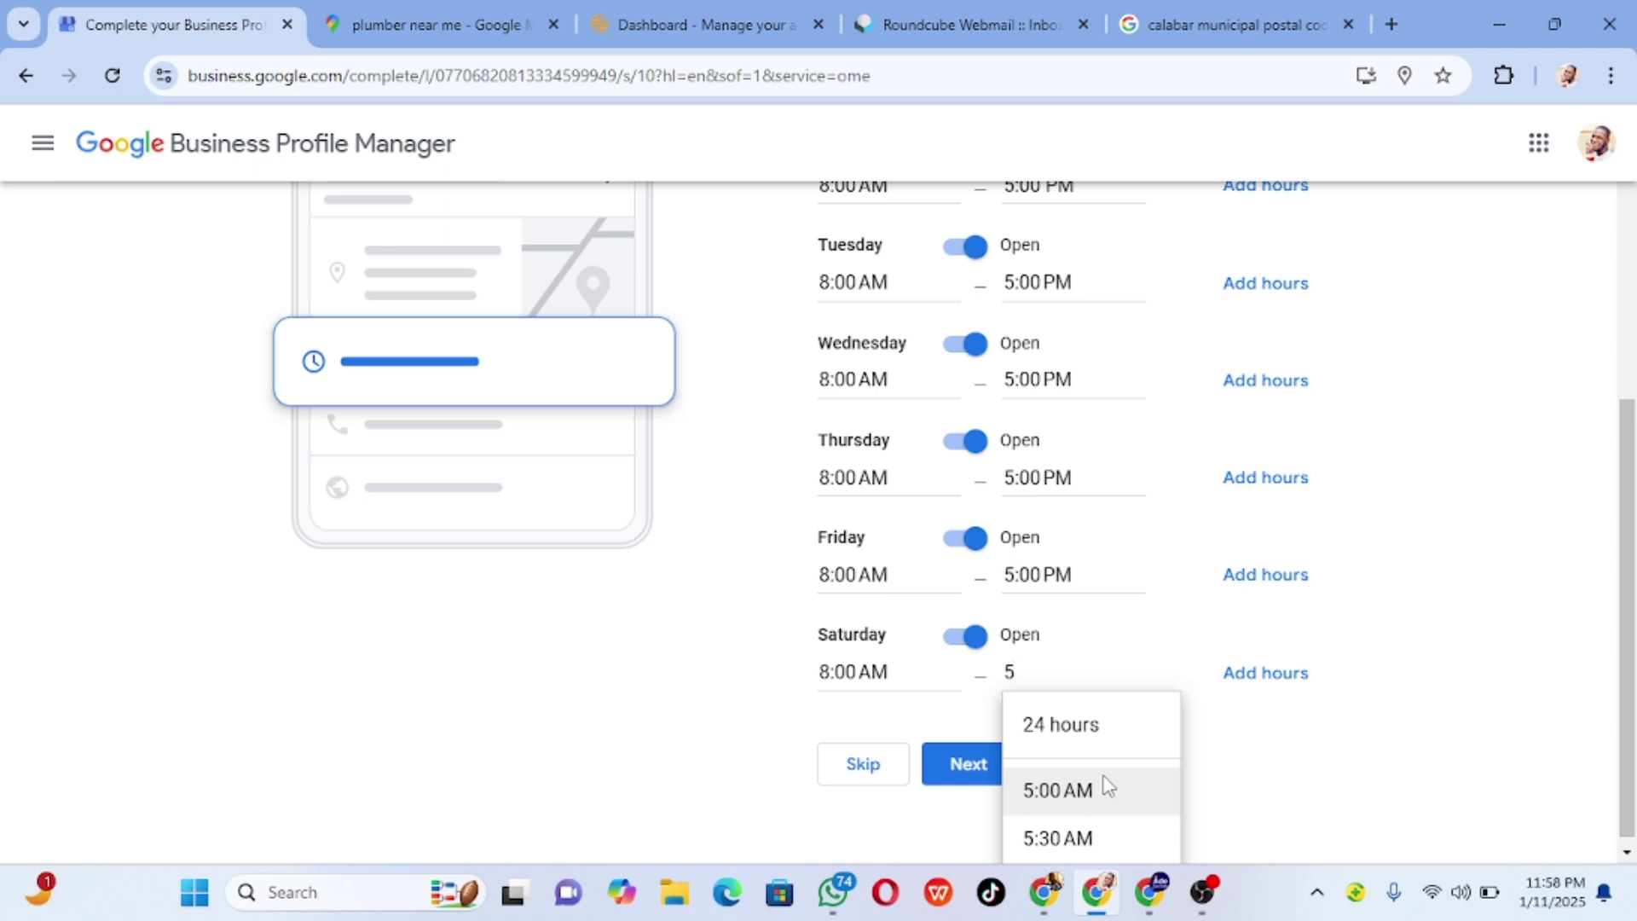
pyautogui.scroll(-1, 1323, 742)
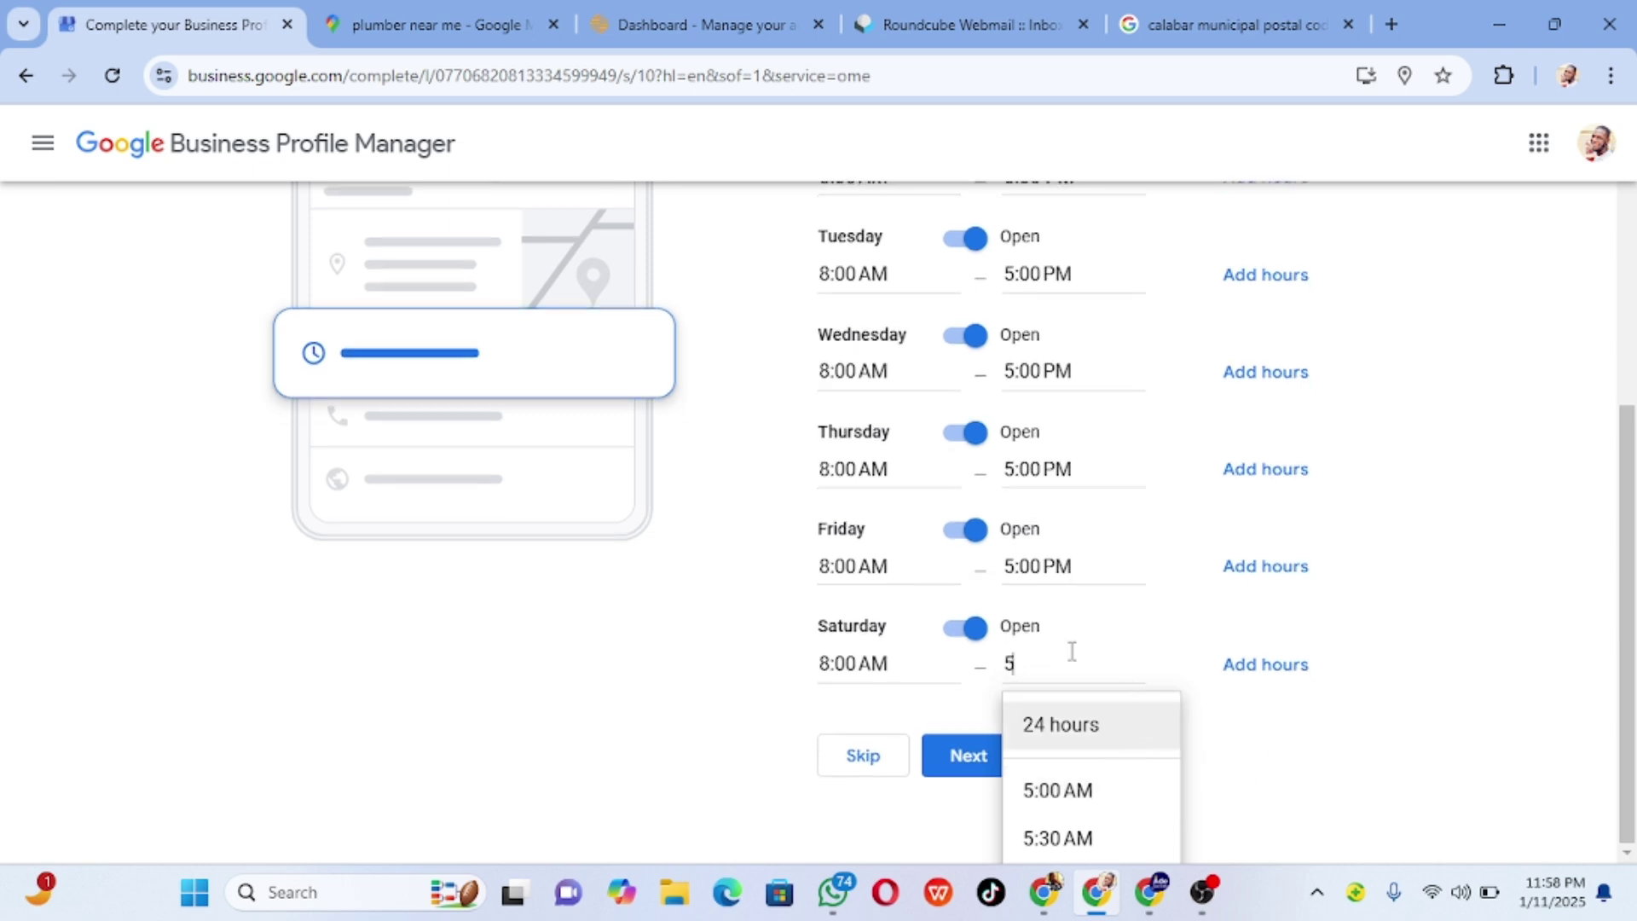
pyautogui.hotkey('ctrl', '-')
pyautogui.hotkey('ctrl', '-')
pyautogui.hotkey('ctrl', '-')
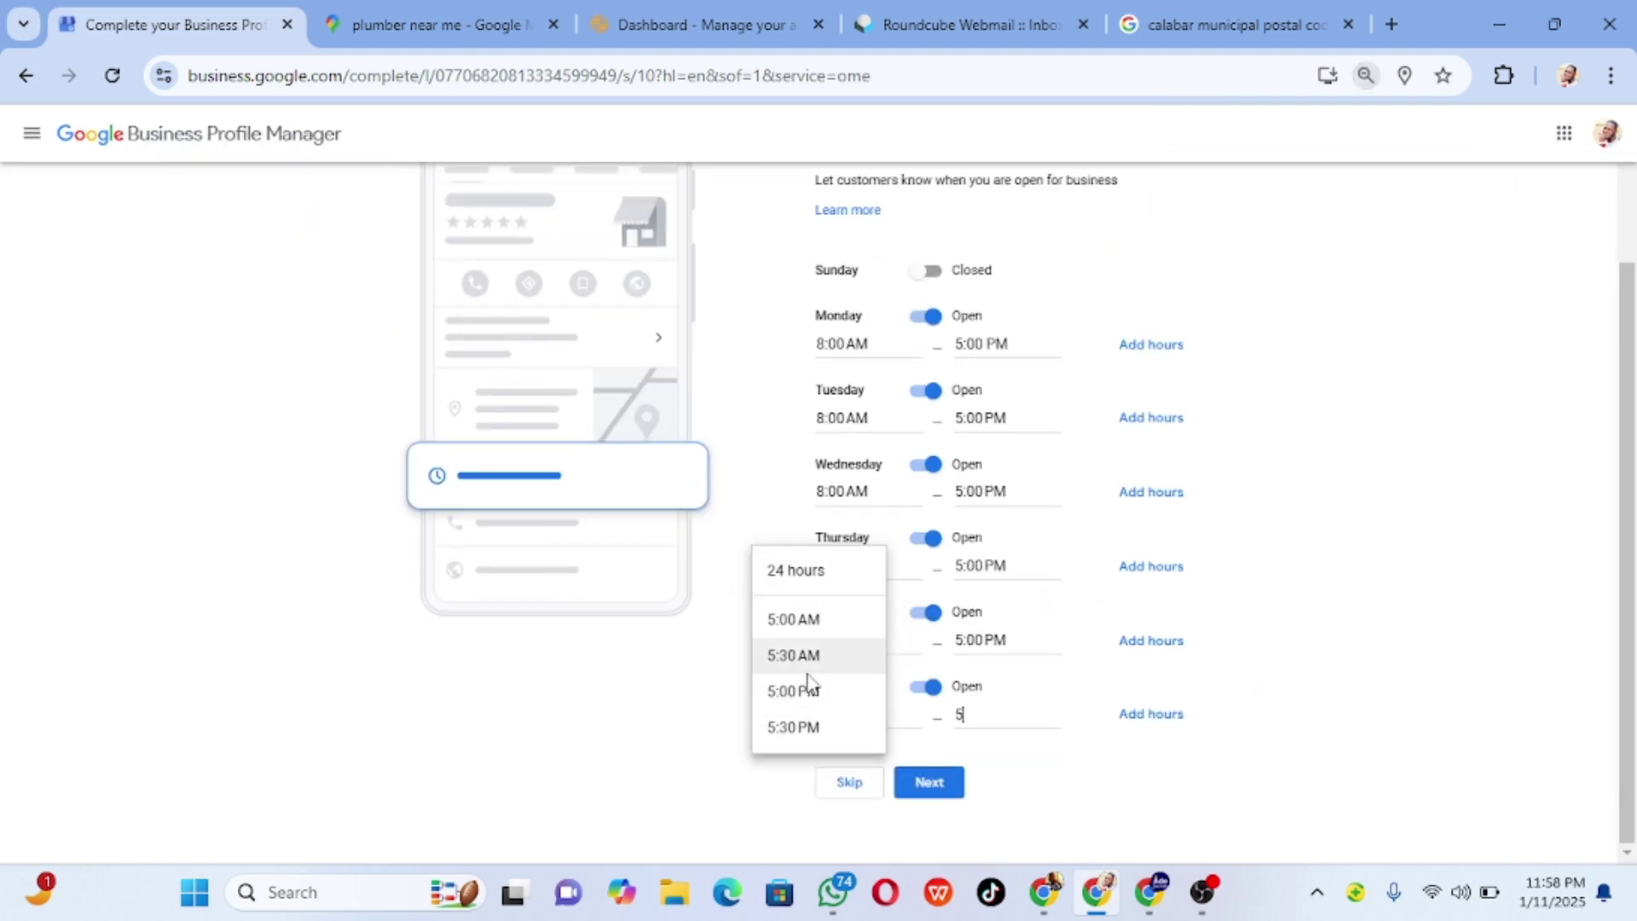
pyautogui.click(815, 693)
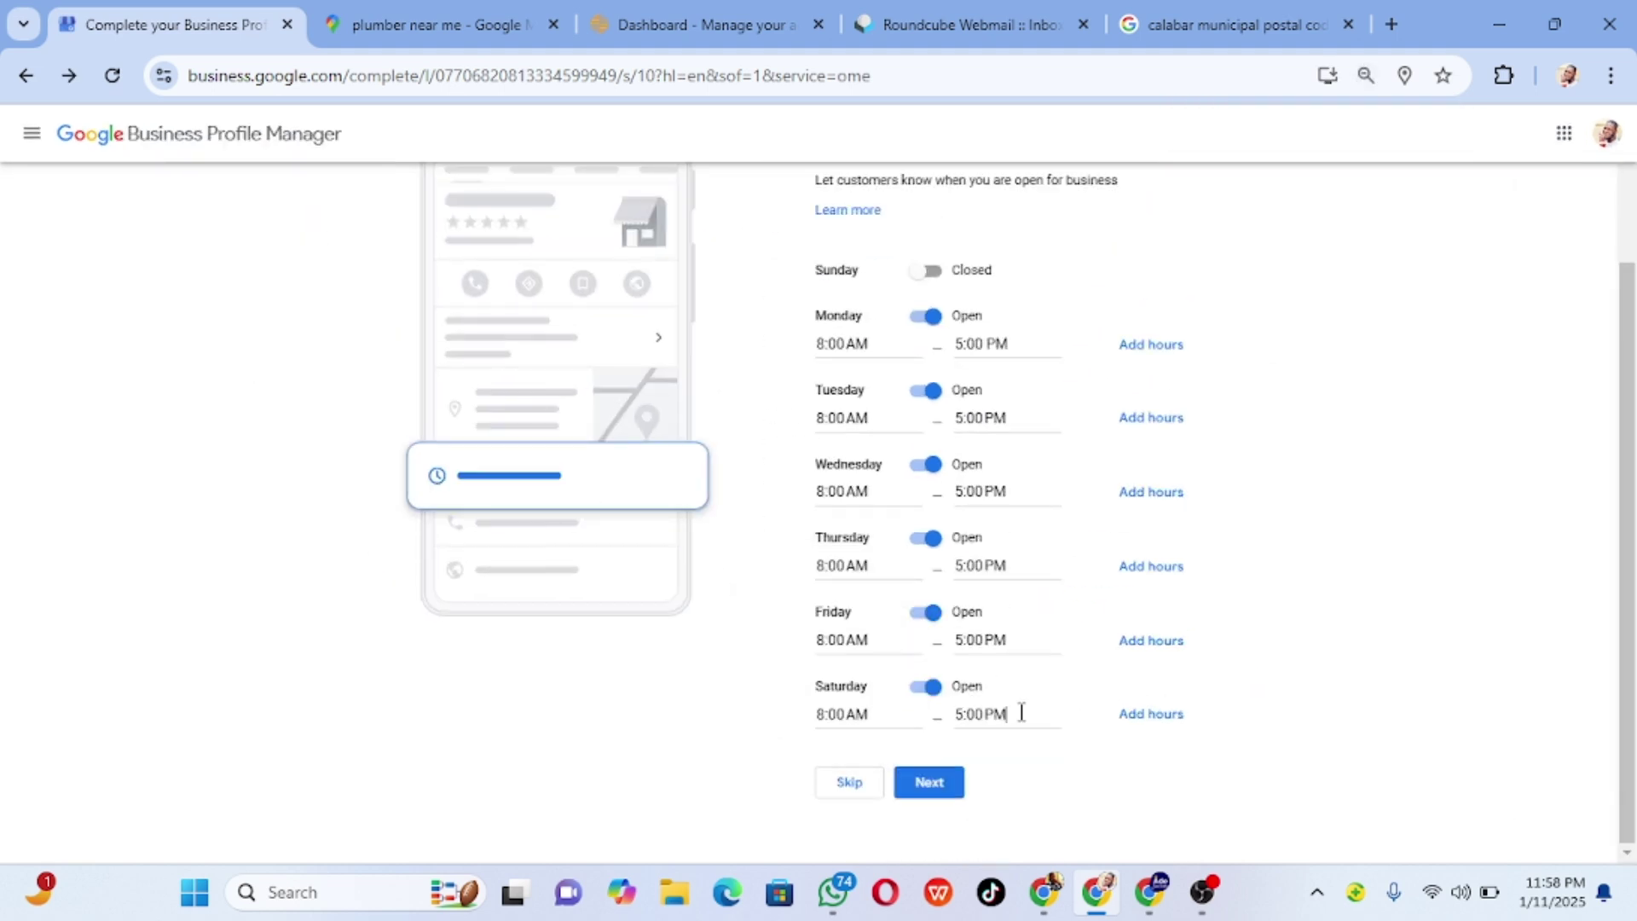
# - Reset the browser zoom to 100% and save the opening hours
pyautogui.click(1366, 75)
pyautogui.click(1413, 127)
pyautogui.scroll(-3, 1056, 614)
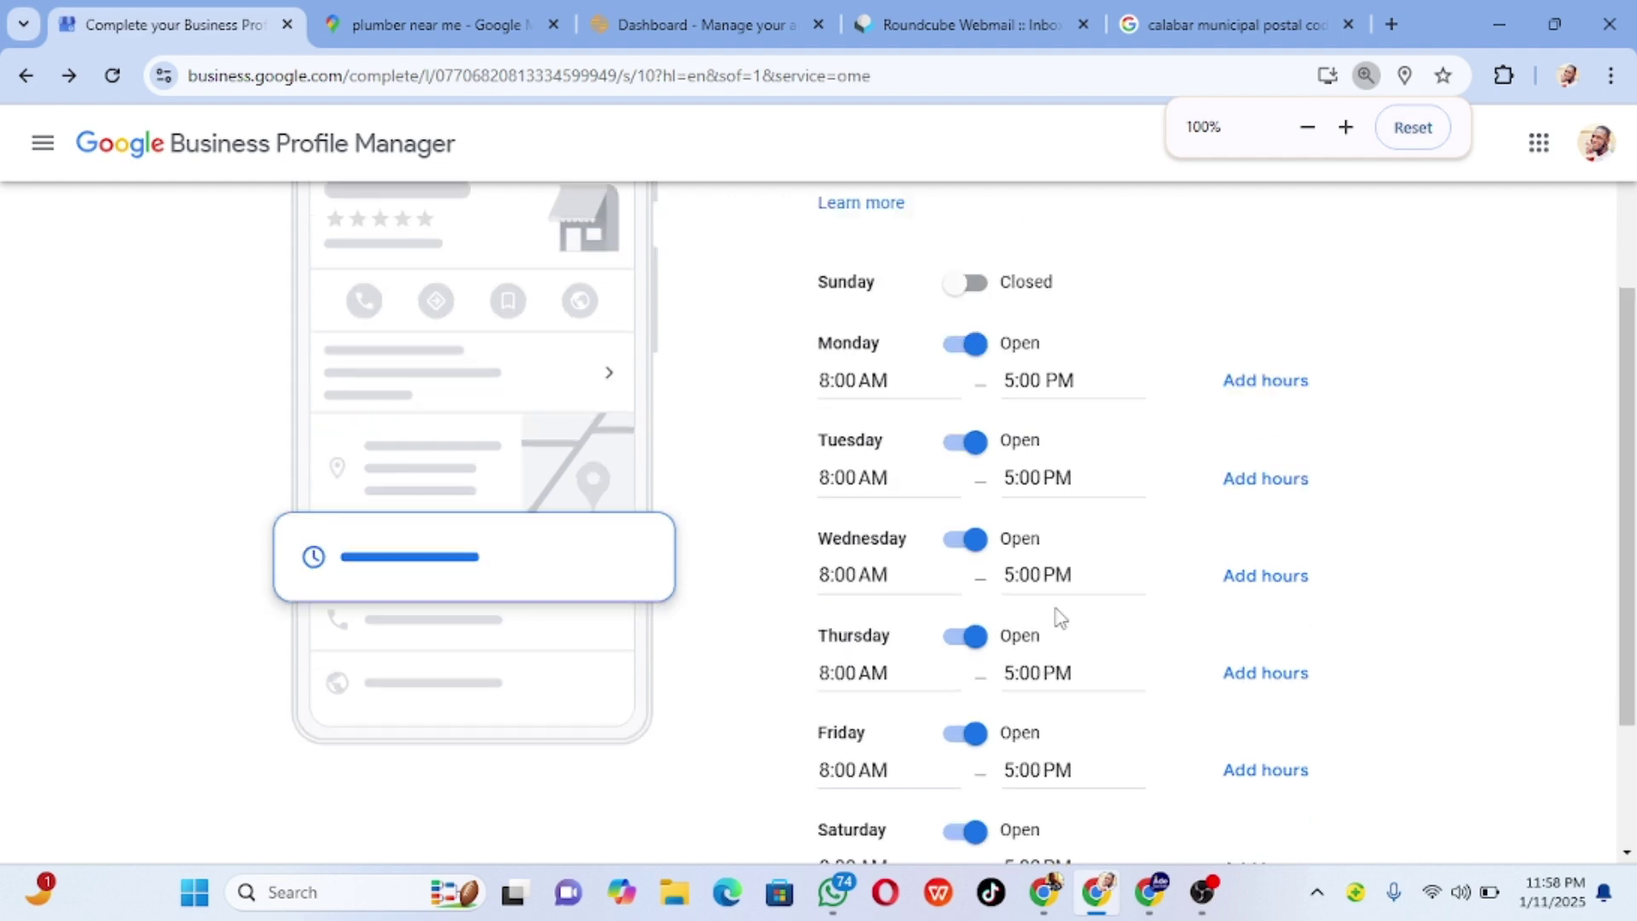
pyautogui.click(989, 756)
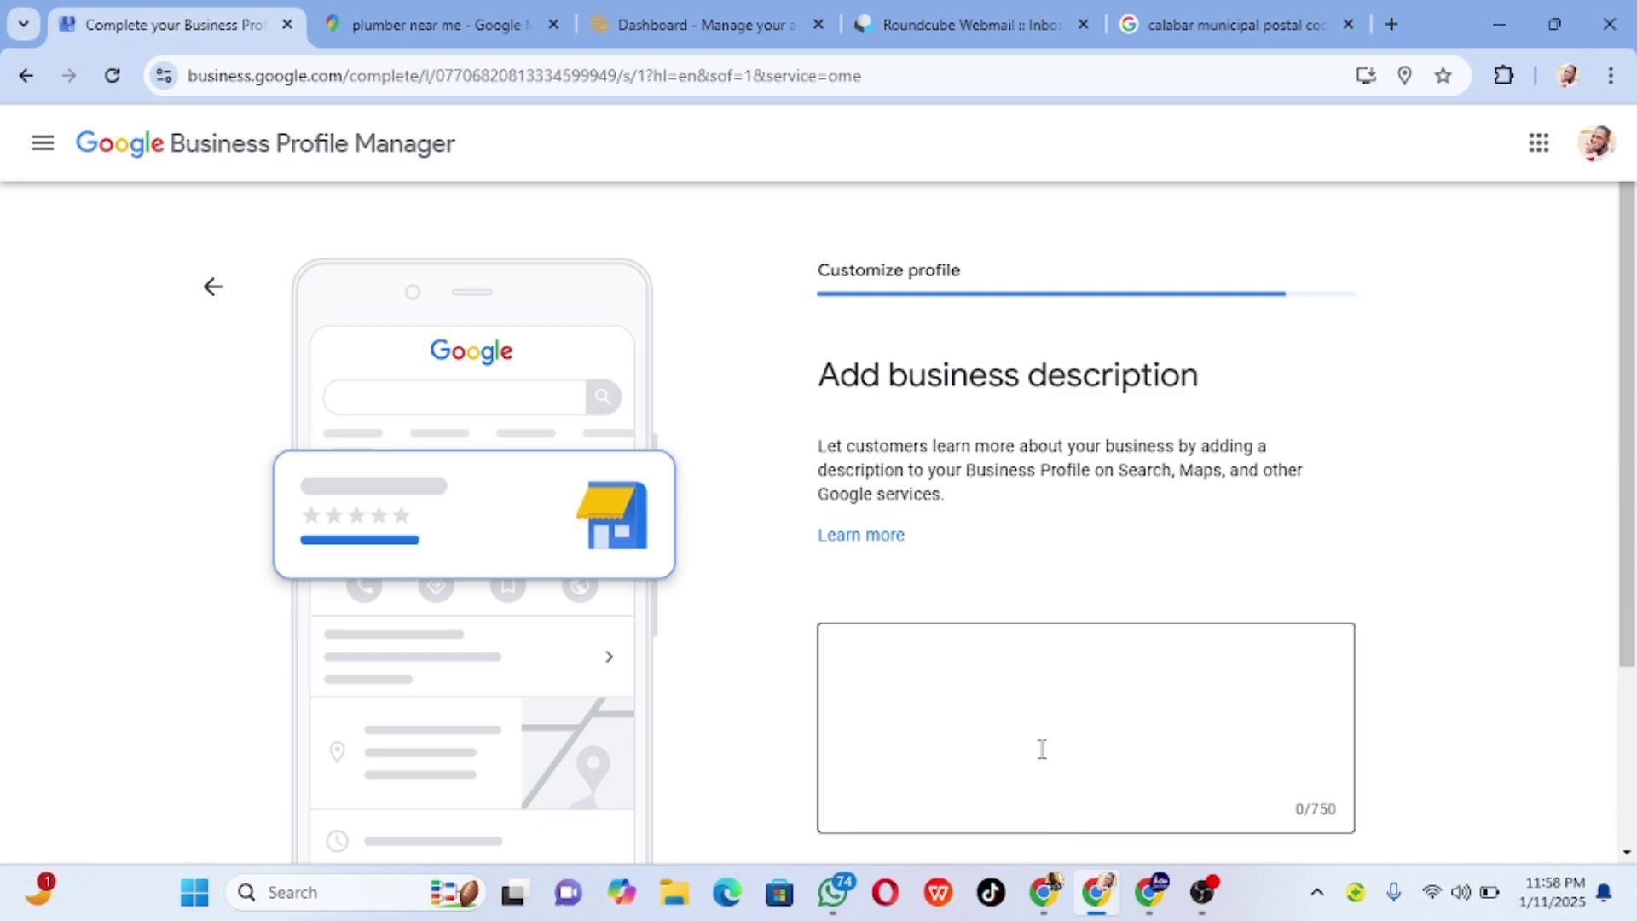
# - Select the business description paragraph in the WhatsApp business details message
pyautogui.click(835, 891)
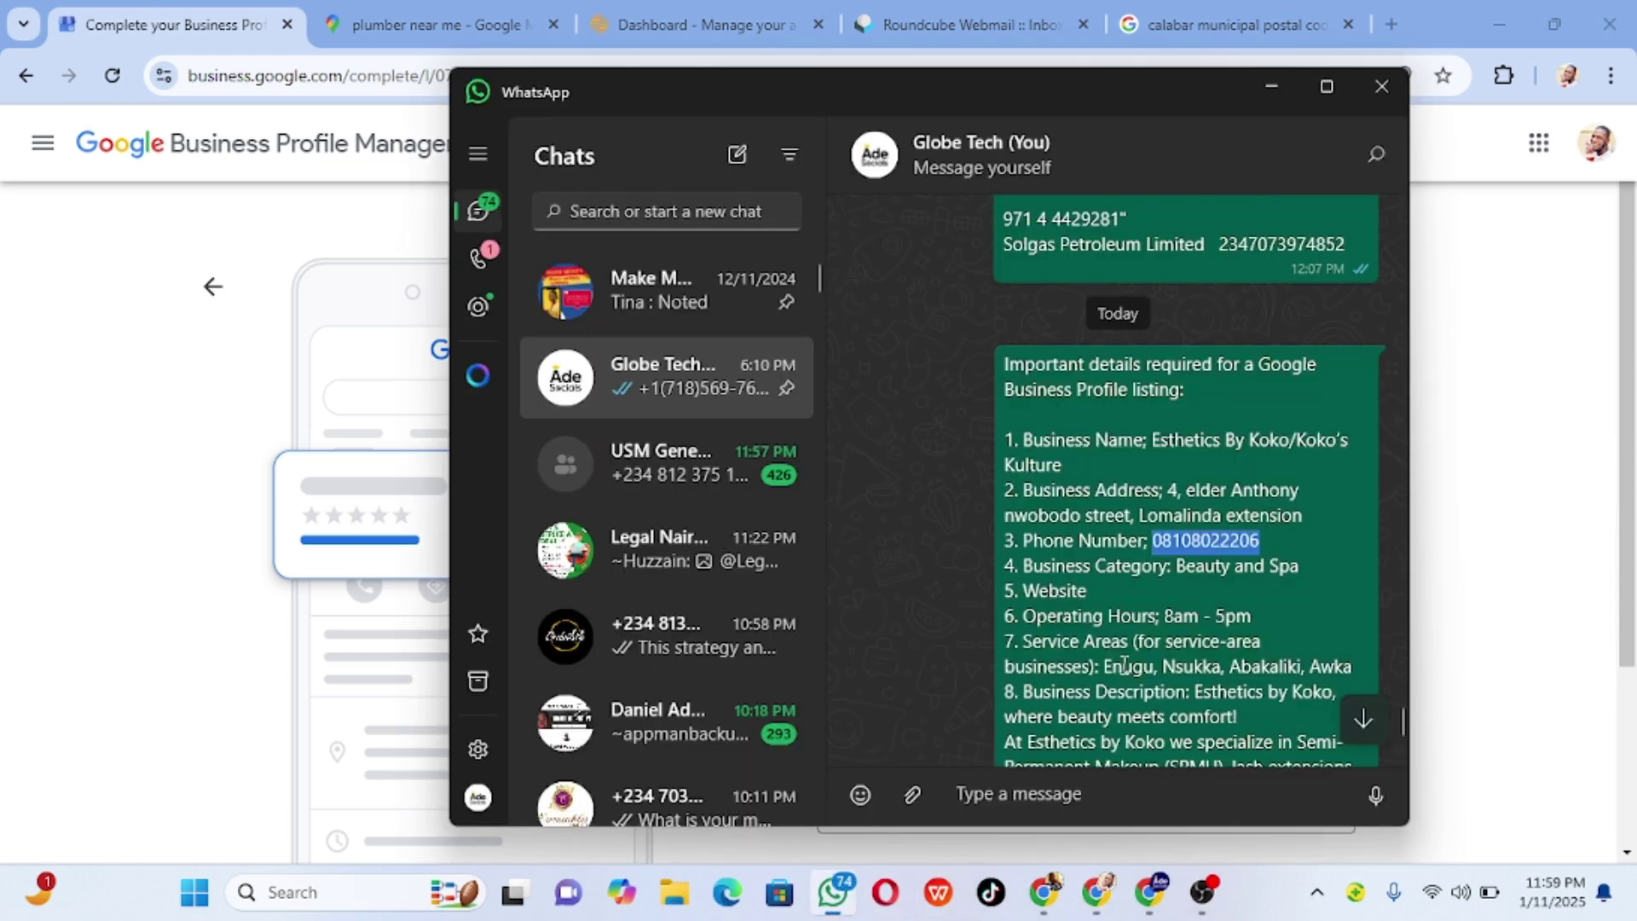
pyautogui.scroll(-5, 1260, 628)
pyautogui.click(1054, 501)
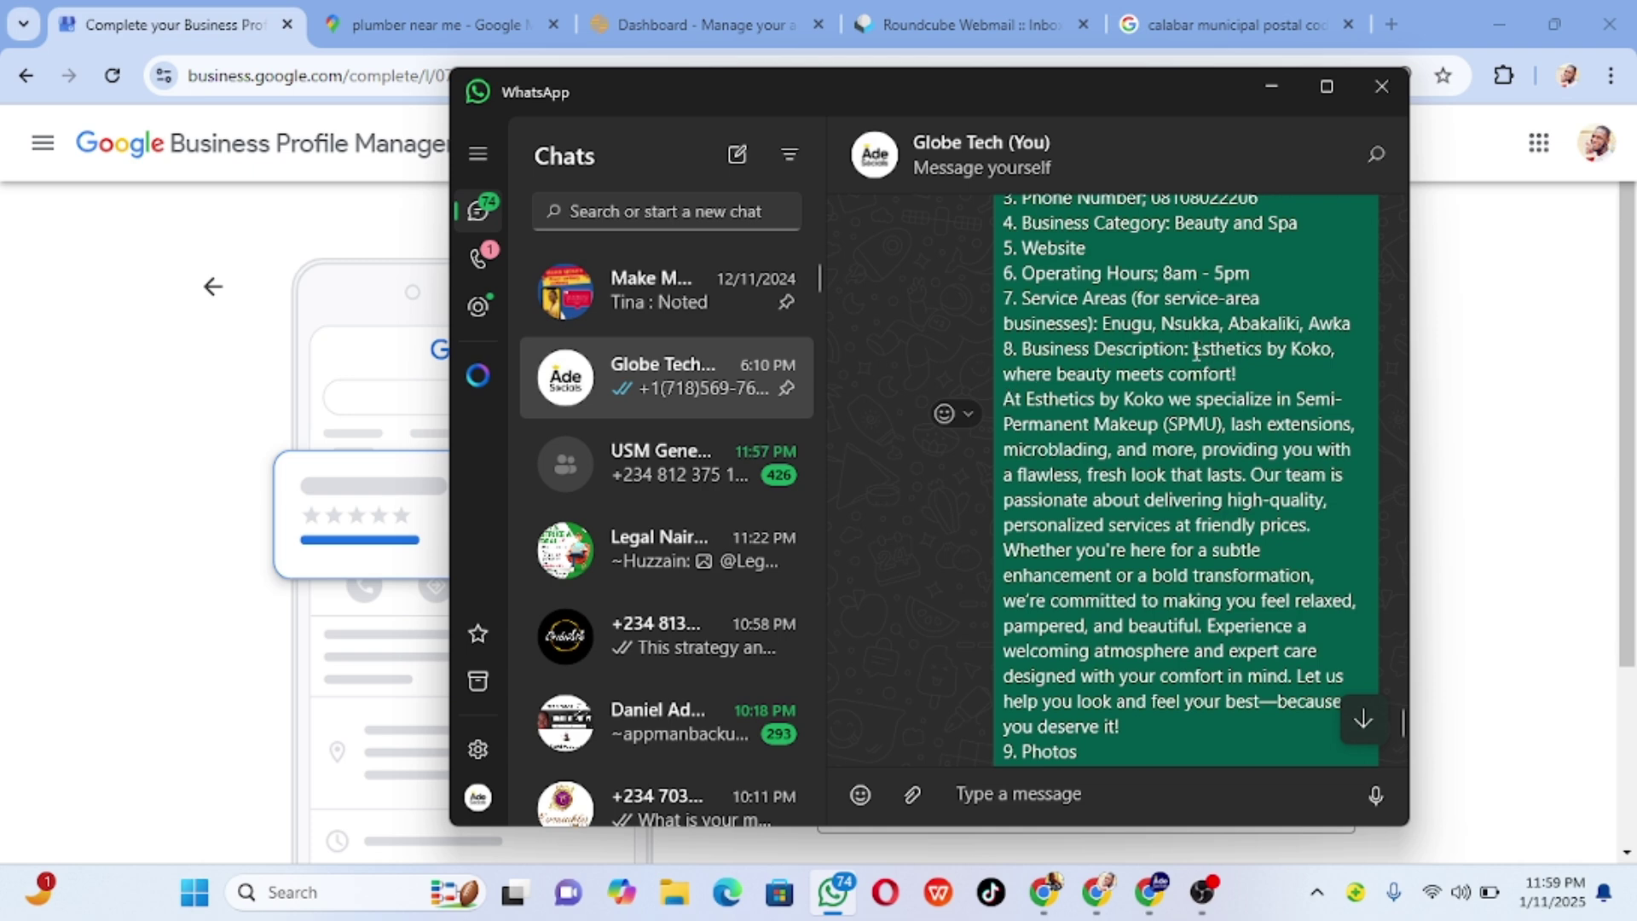
pyautogui.moveTo(1194, 350); pyautogui.dragTo(1236, 523)
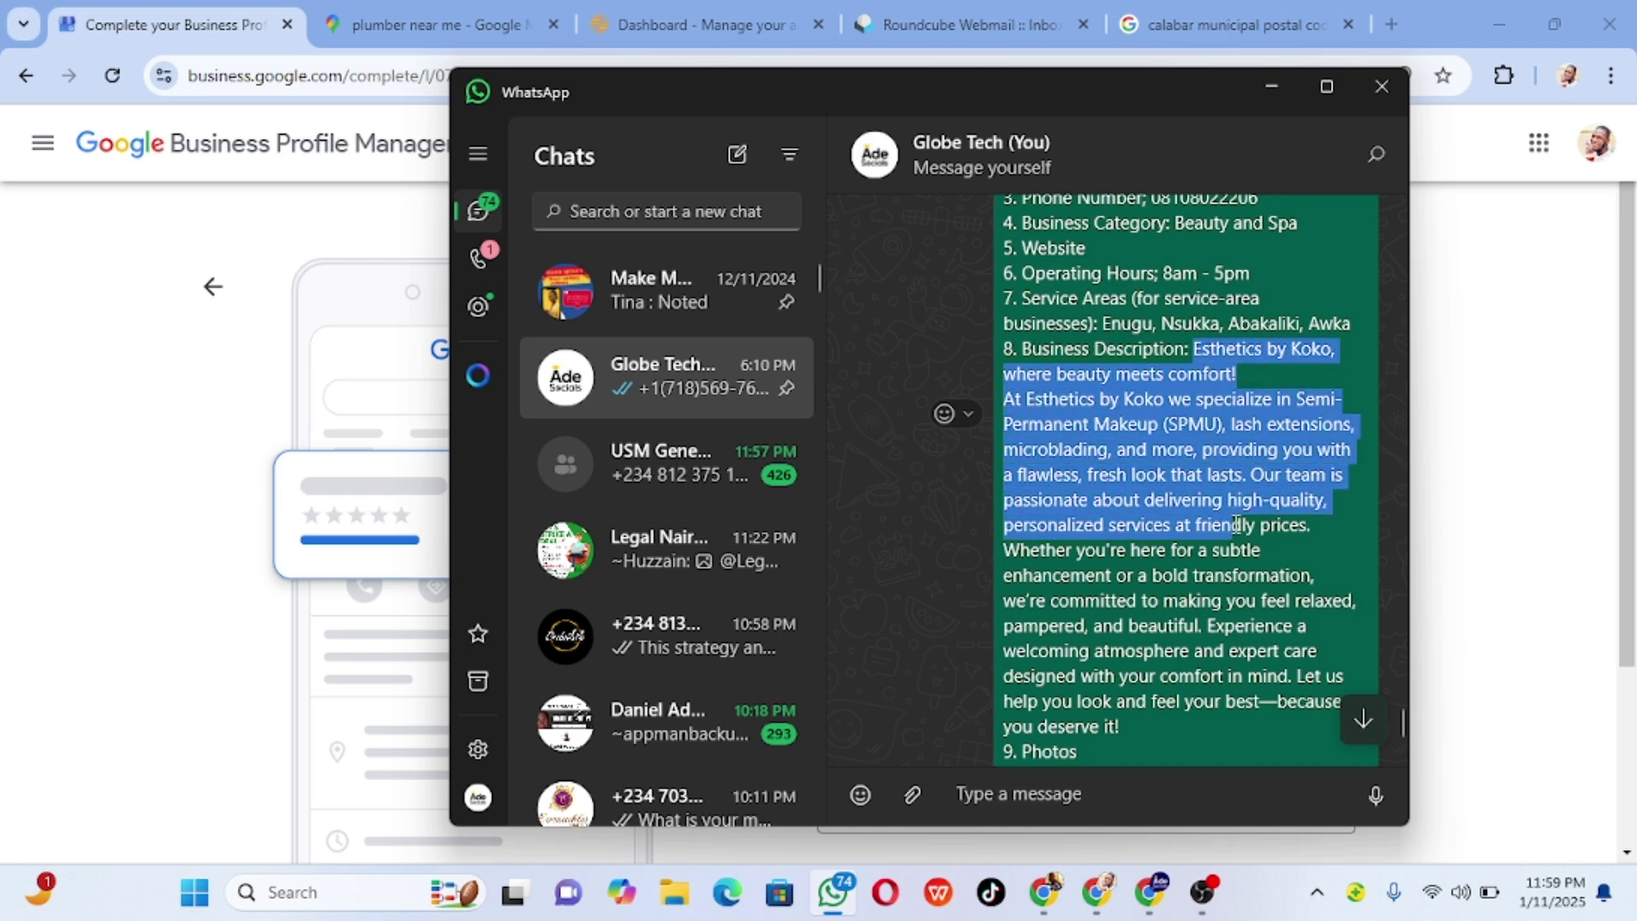
pyautogui.click(1016, 401)
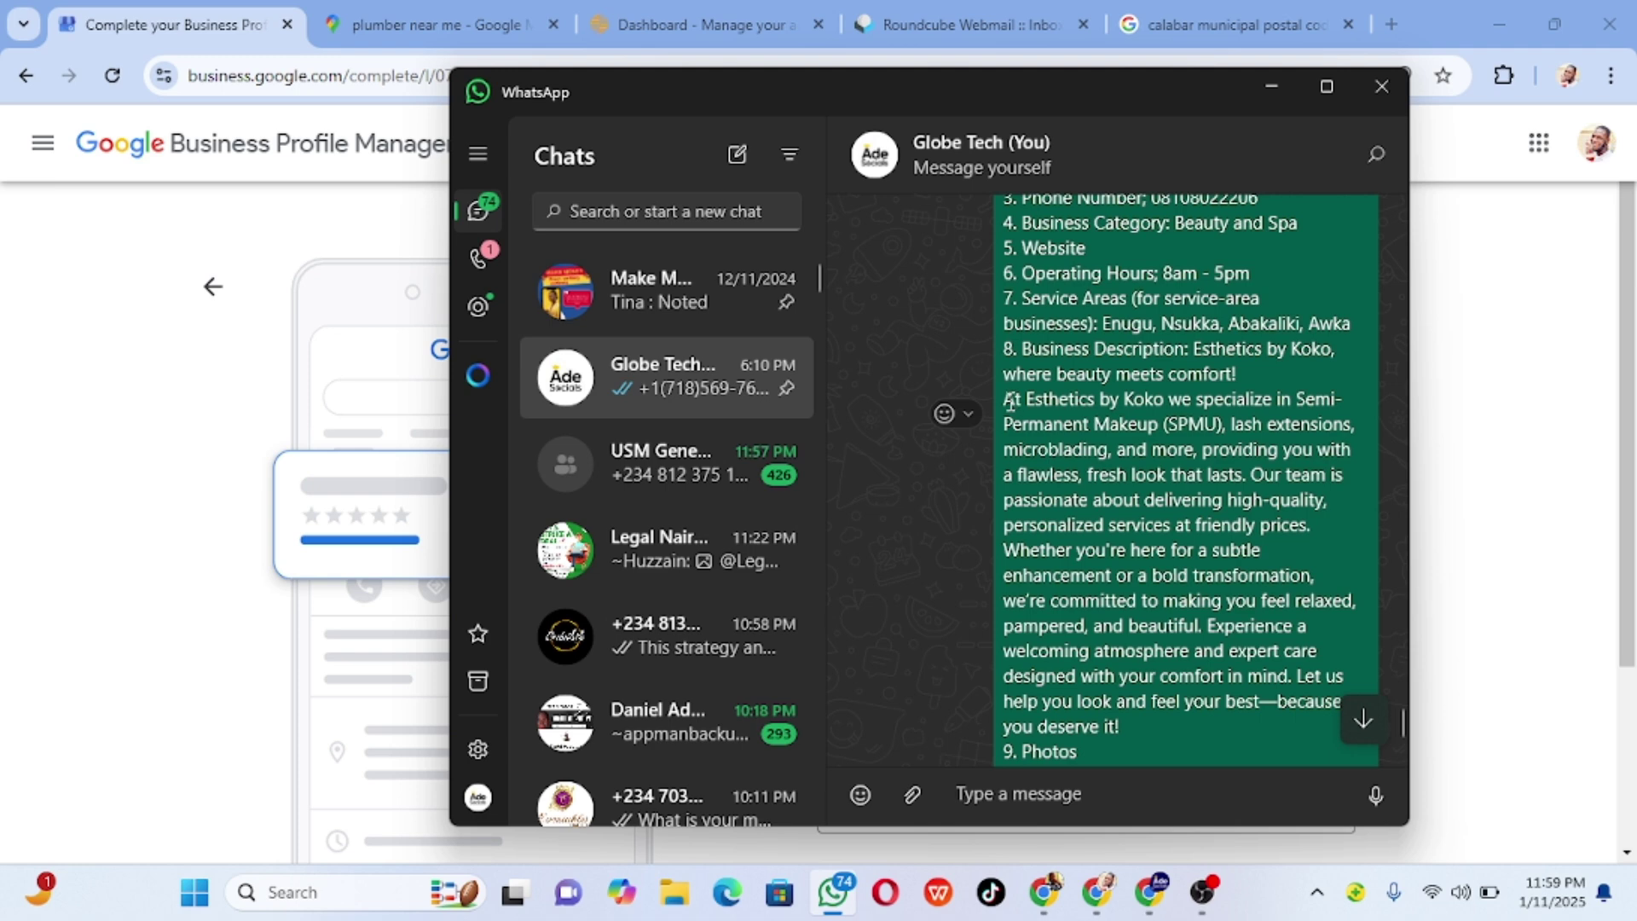
pyautogui.moveTo(1010, 401); pyautogui.dragTo(1145, 718)
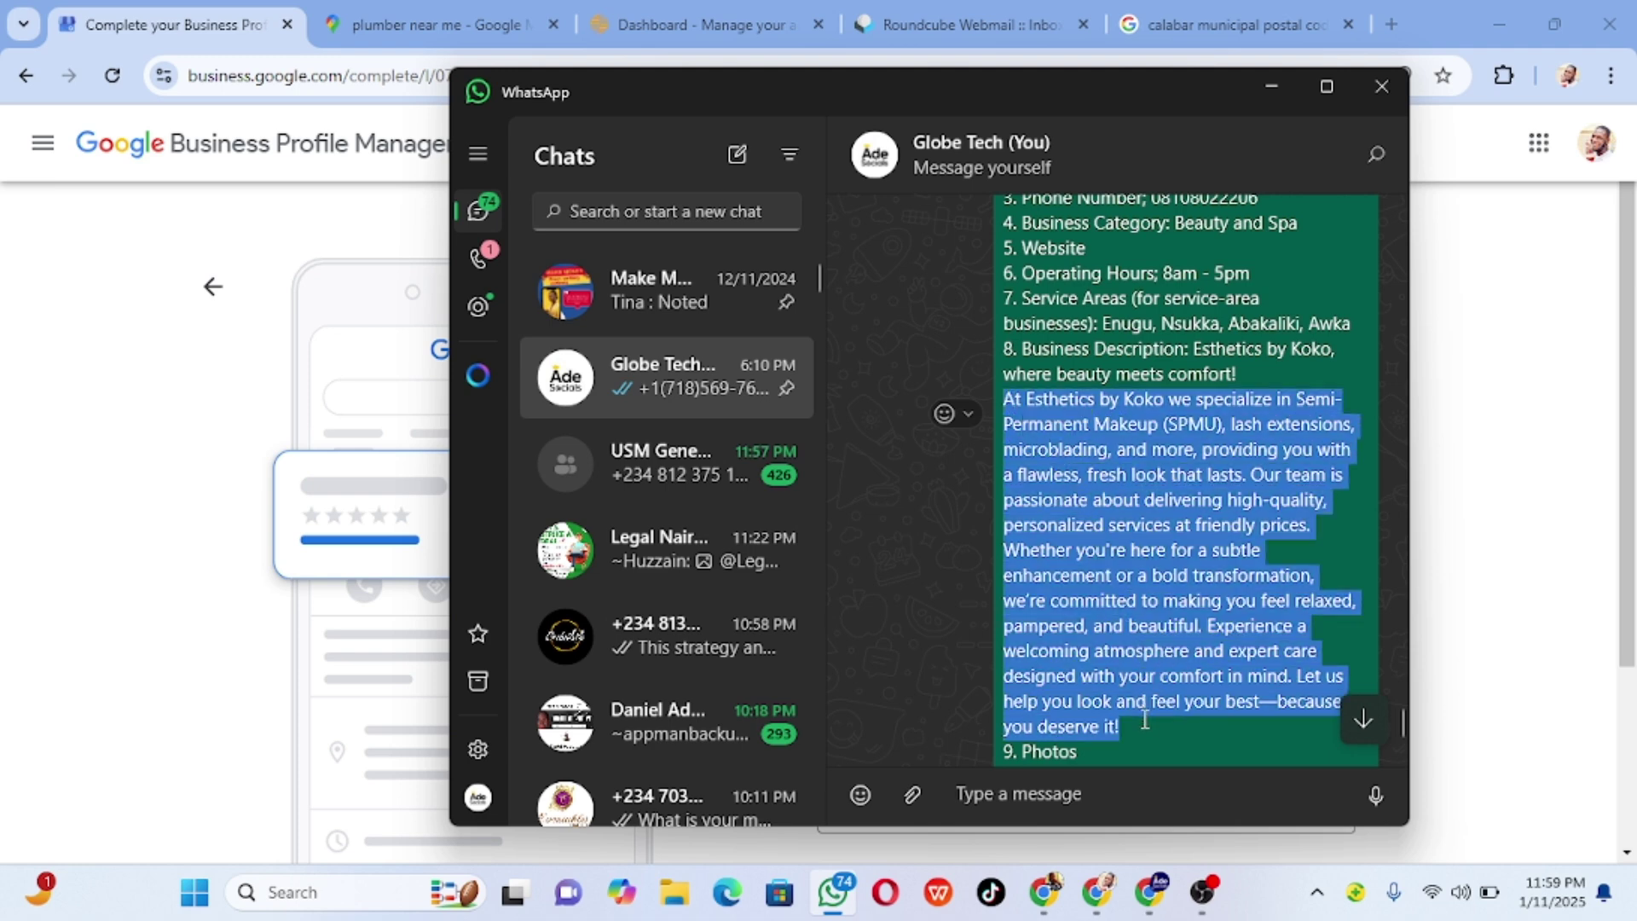
# - Paste the 548-character 'At Esthetics by Koko' description into the box and submit it
pyautogui.click(368, 413)
pyautogui.click(847, 653)
pyautogui.hotkey('ctrl', 'v')
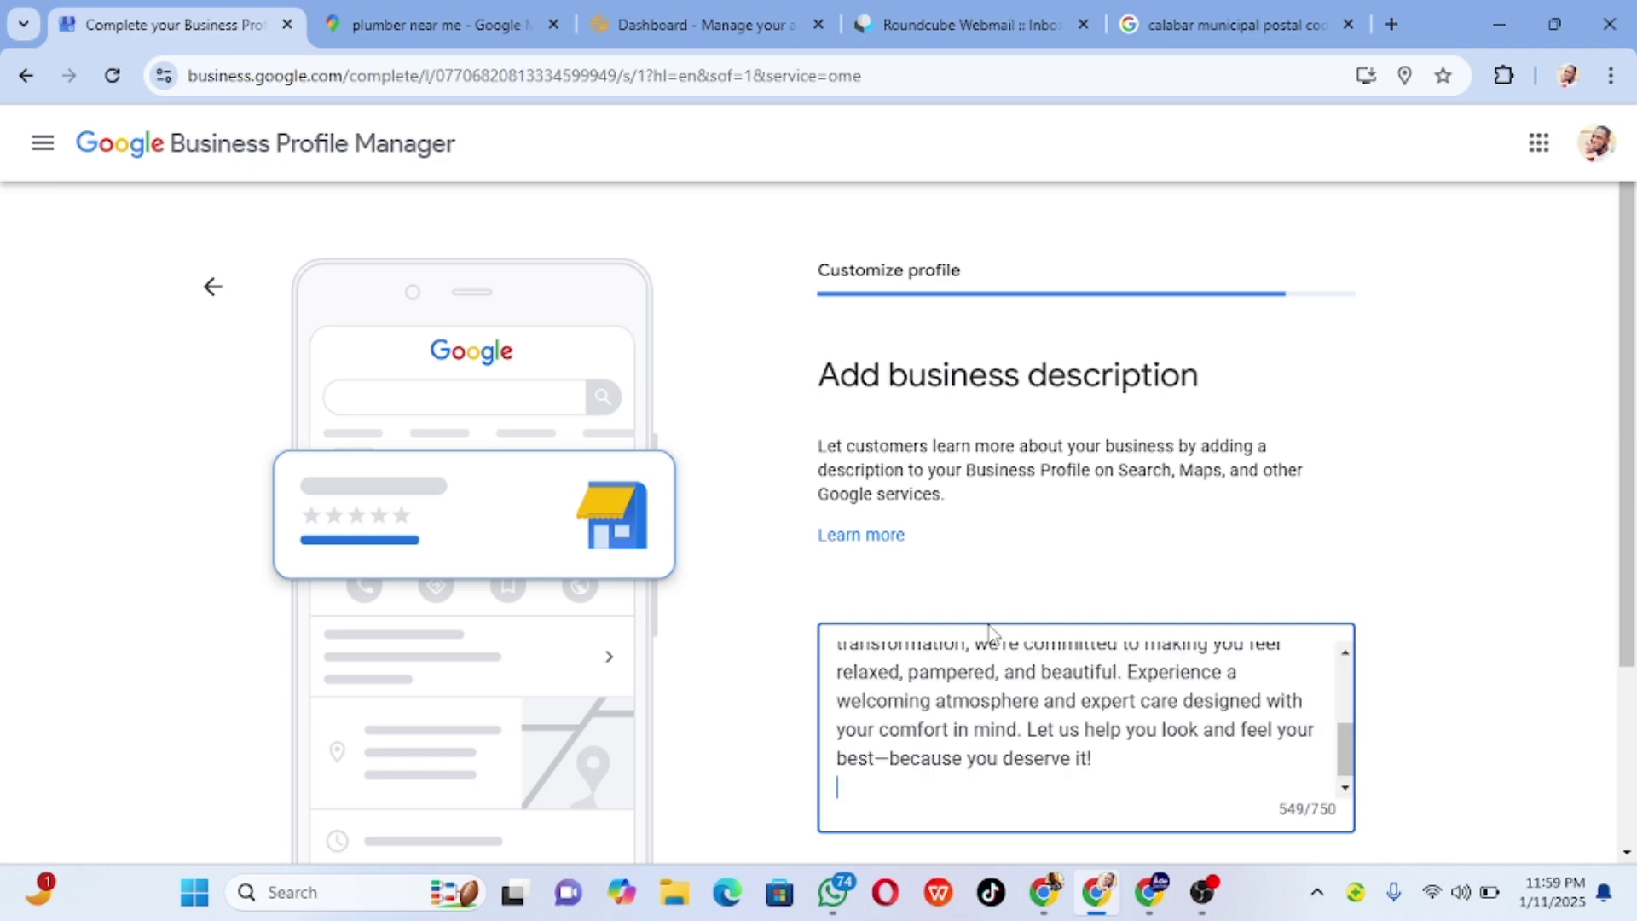
pyautogui.scroll(-3, 1009, 650)
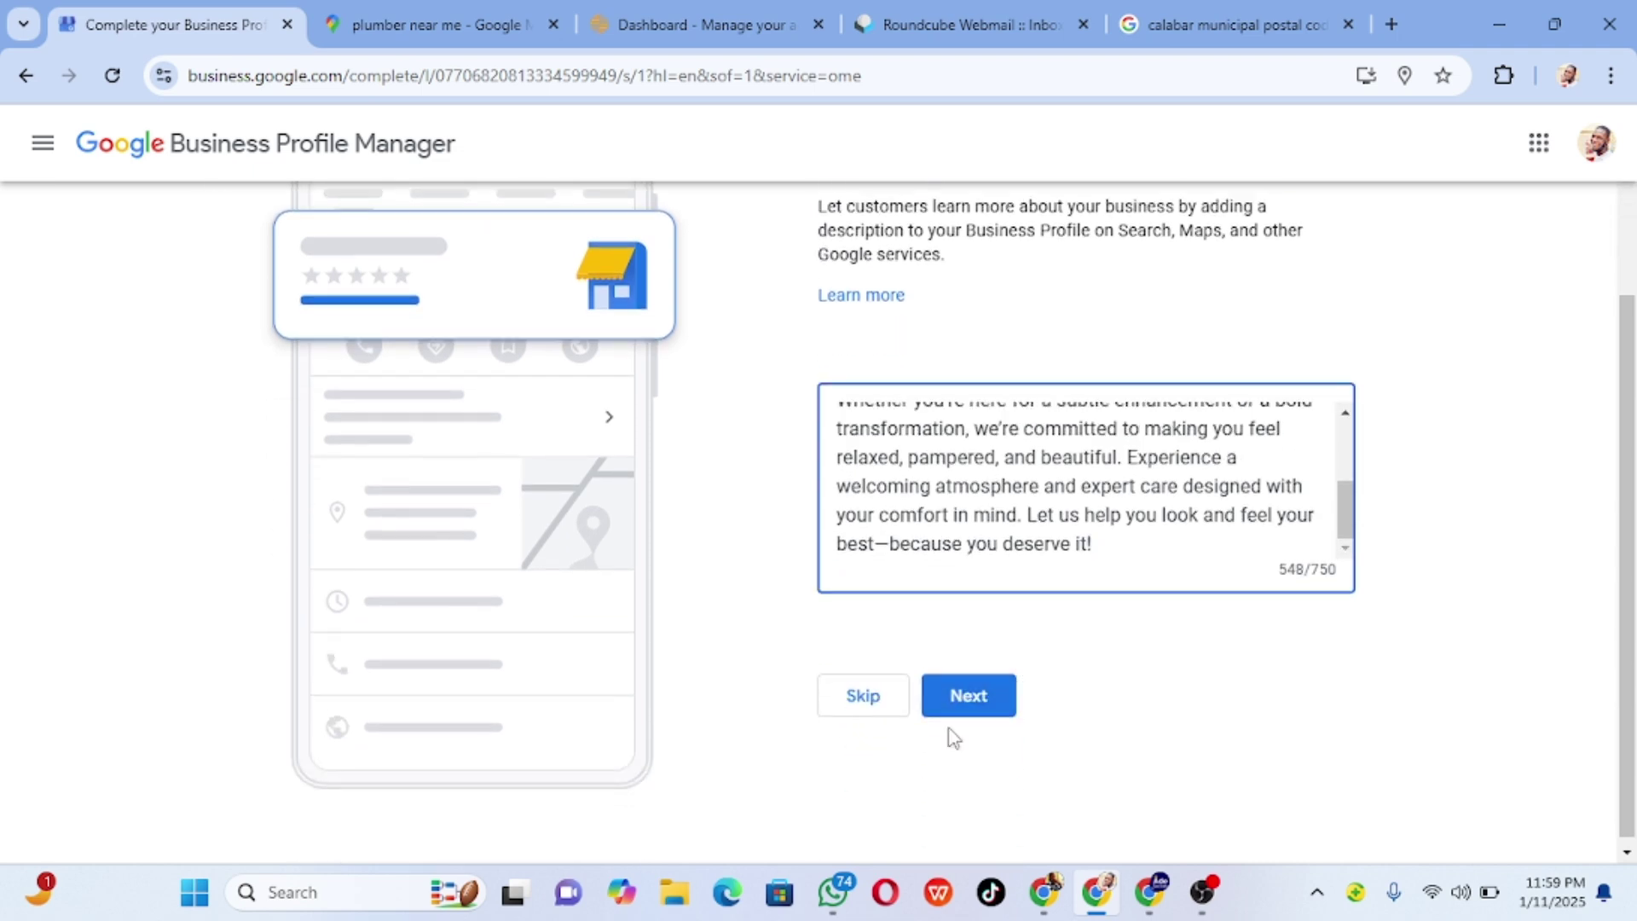
pyautogui.click(967, 705)
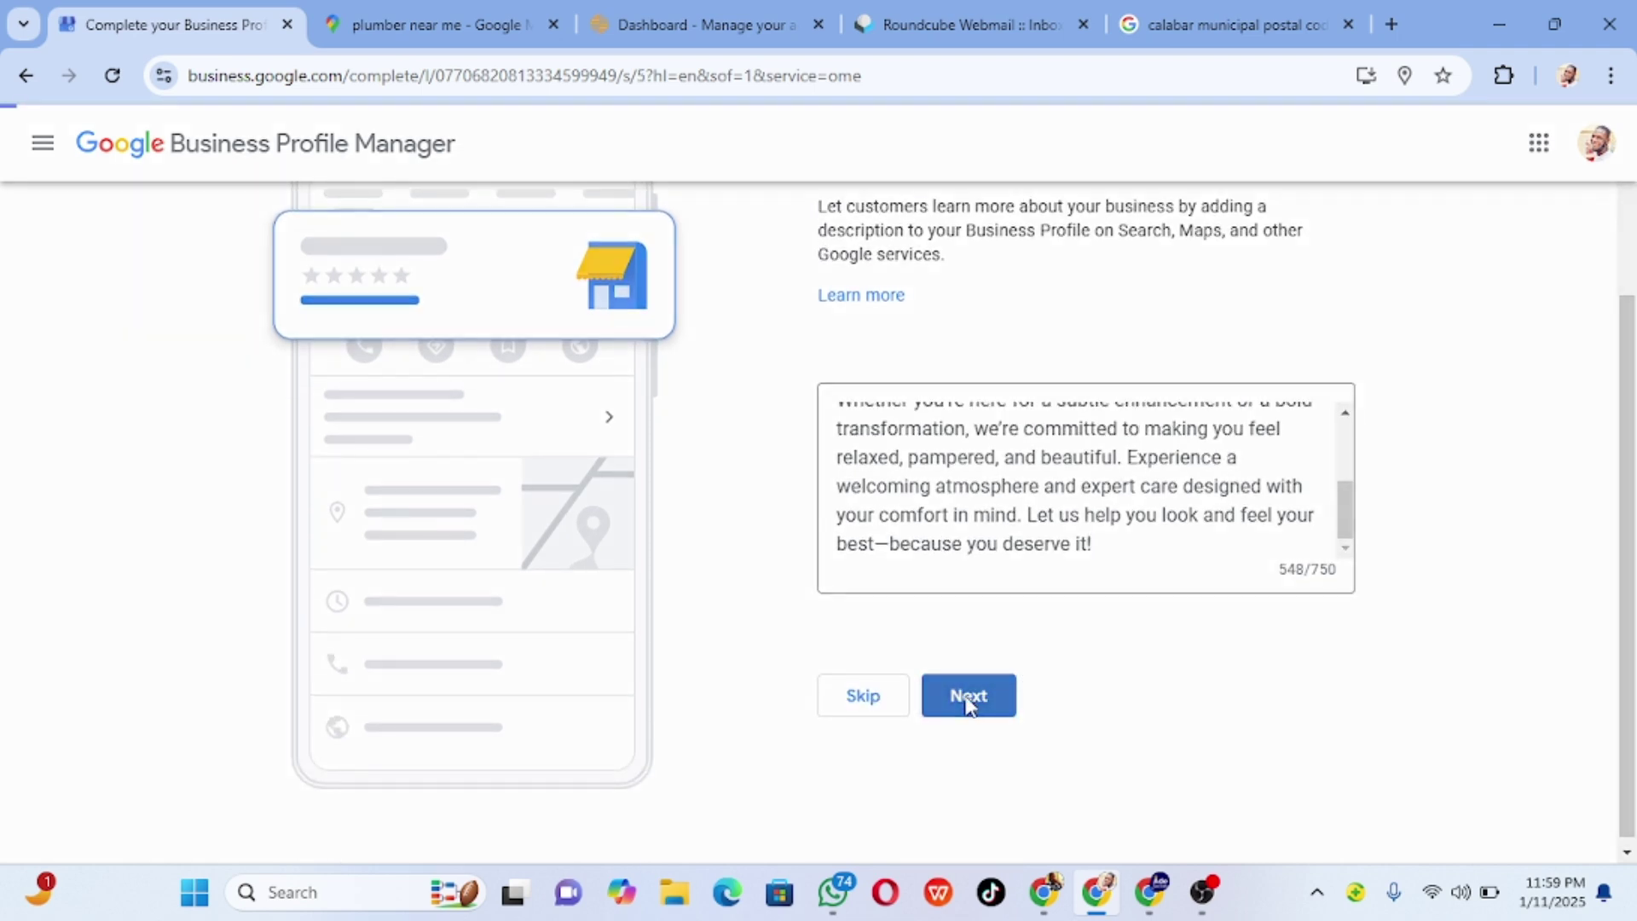
# - Skip the photos, $300 ad credit and custom email offers, then acknowledge the verification notice
pyautogui.scroll(-2, 983, 591)
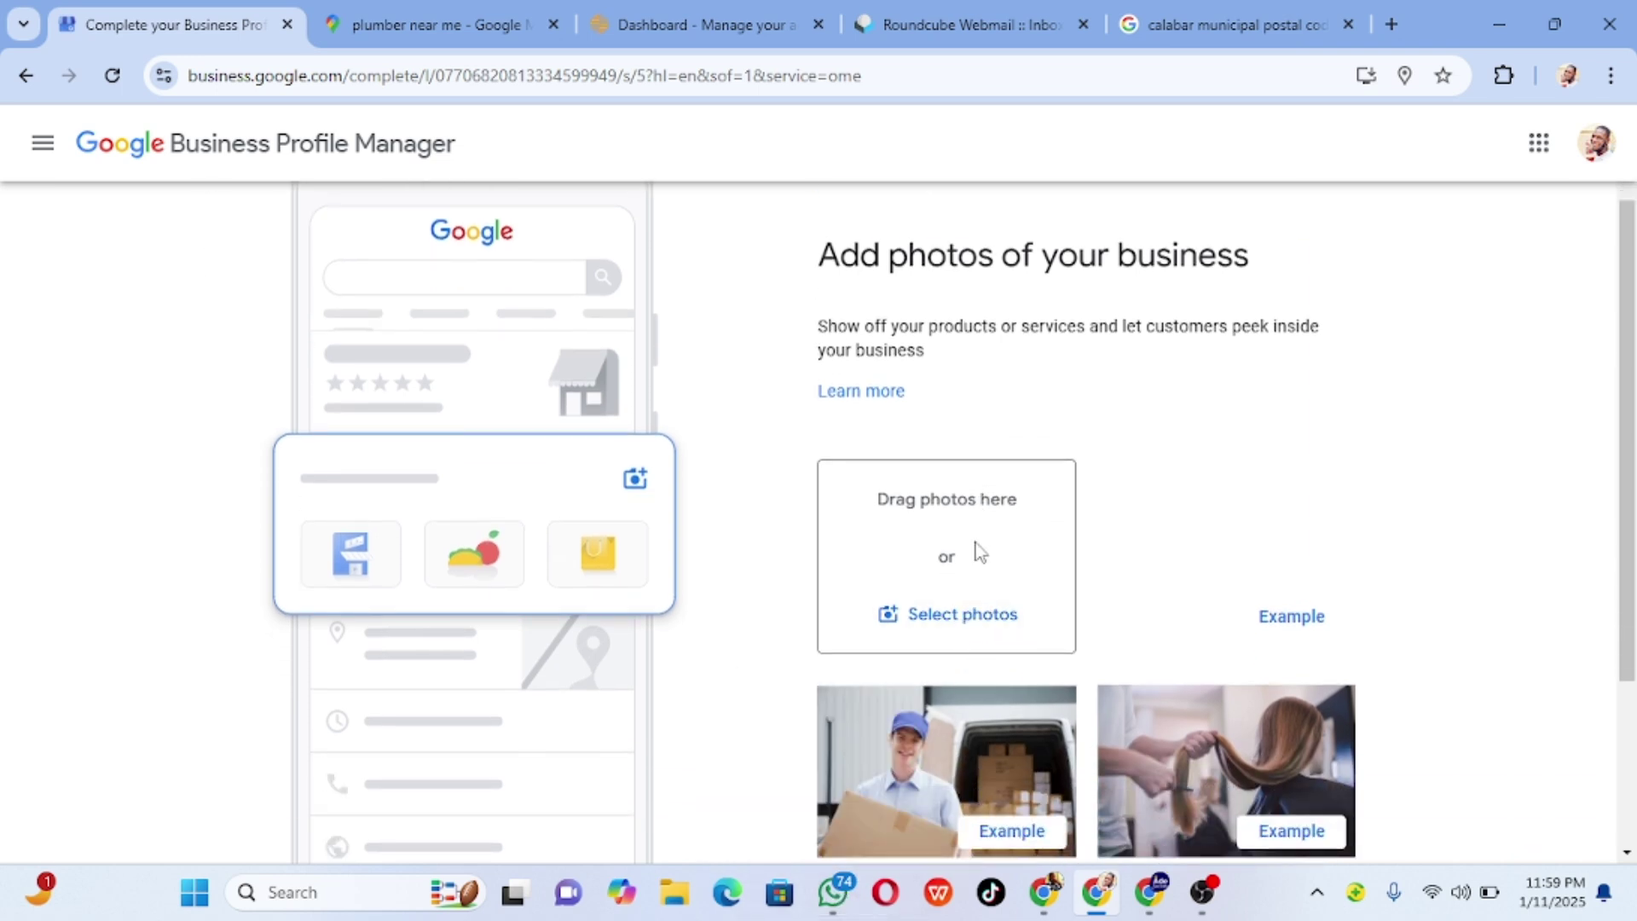
pyautogui.scroll(-3, 973, 548)
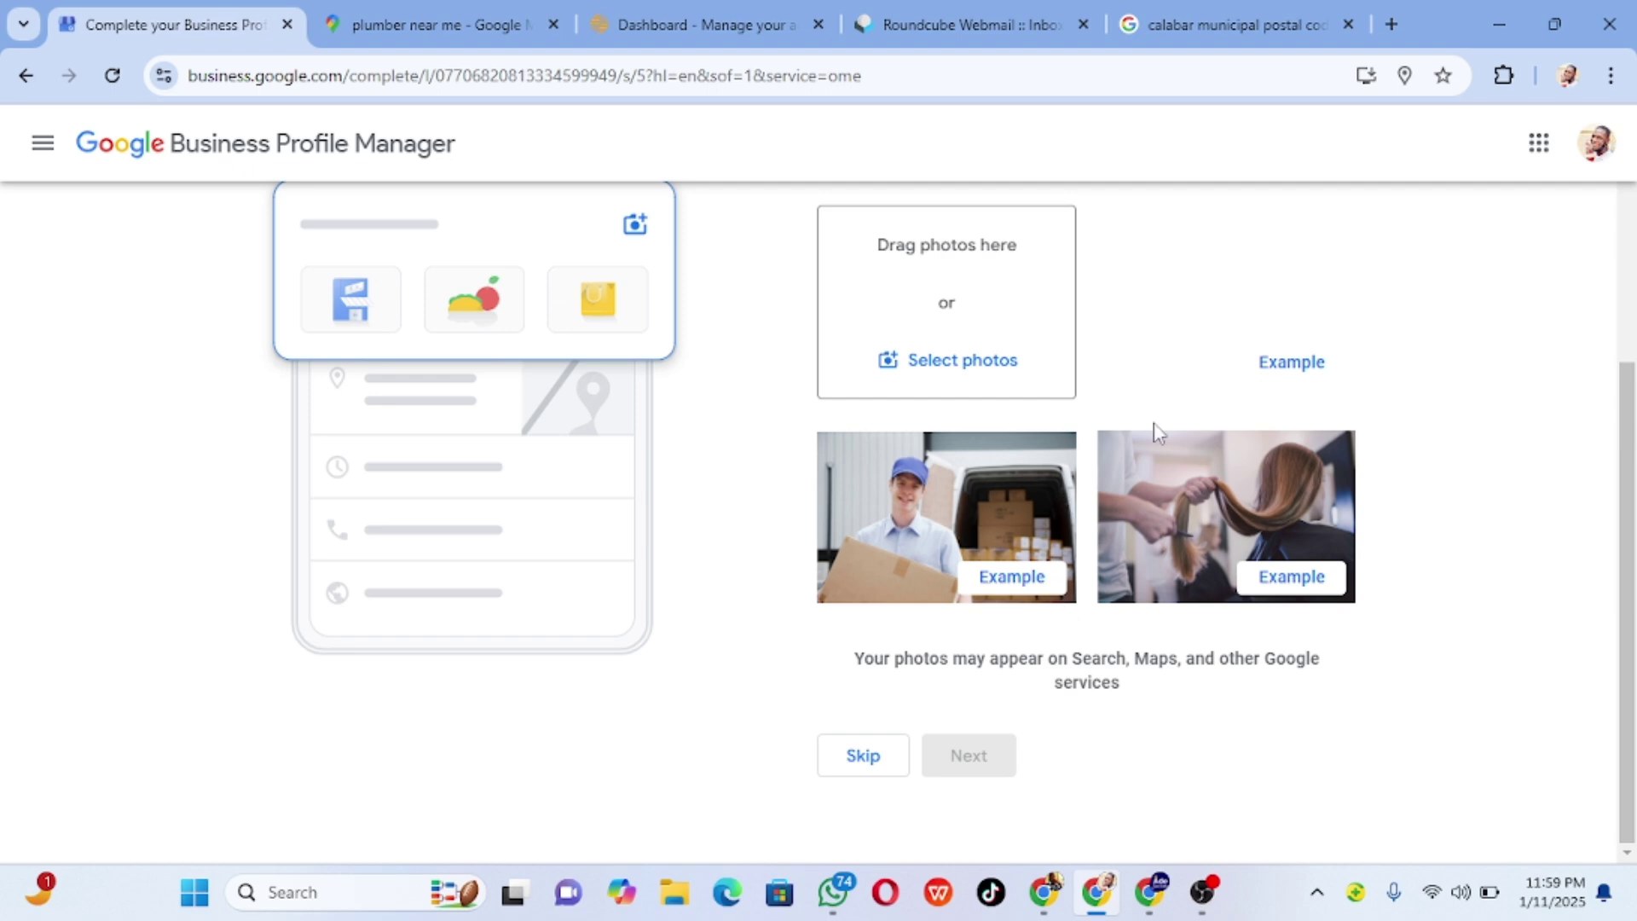
pyautogui.scroll(3, 955, 392)
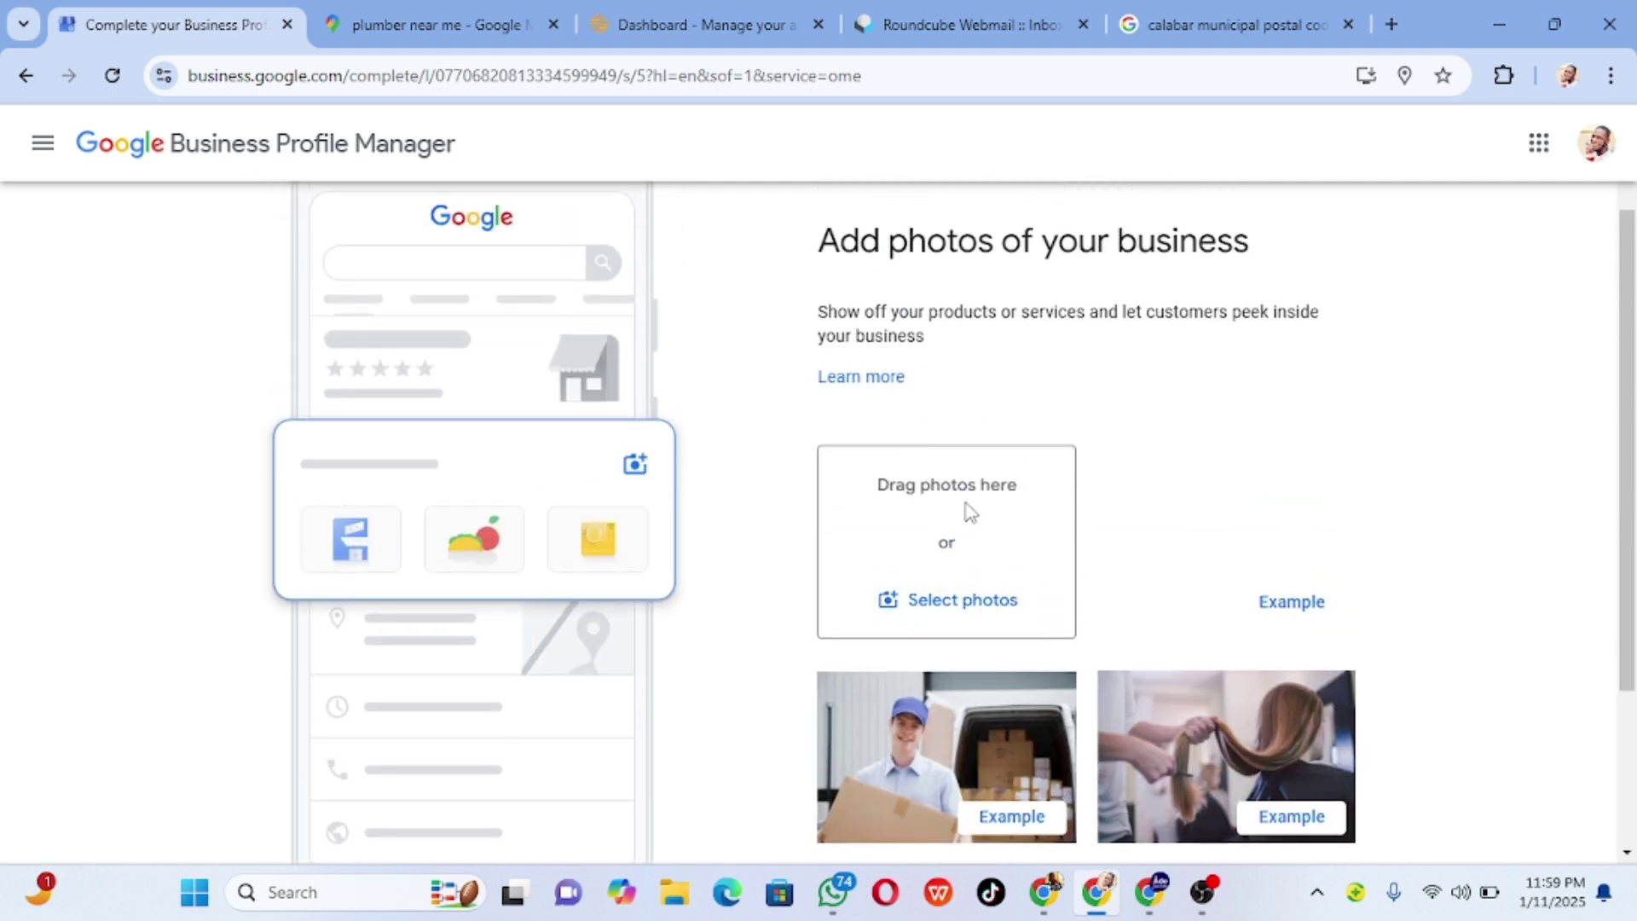
pyautogui.scroll(-3, 971, 510)
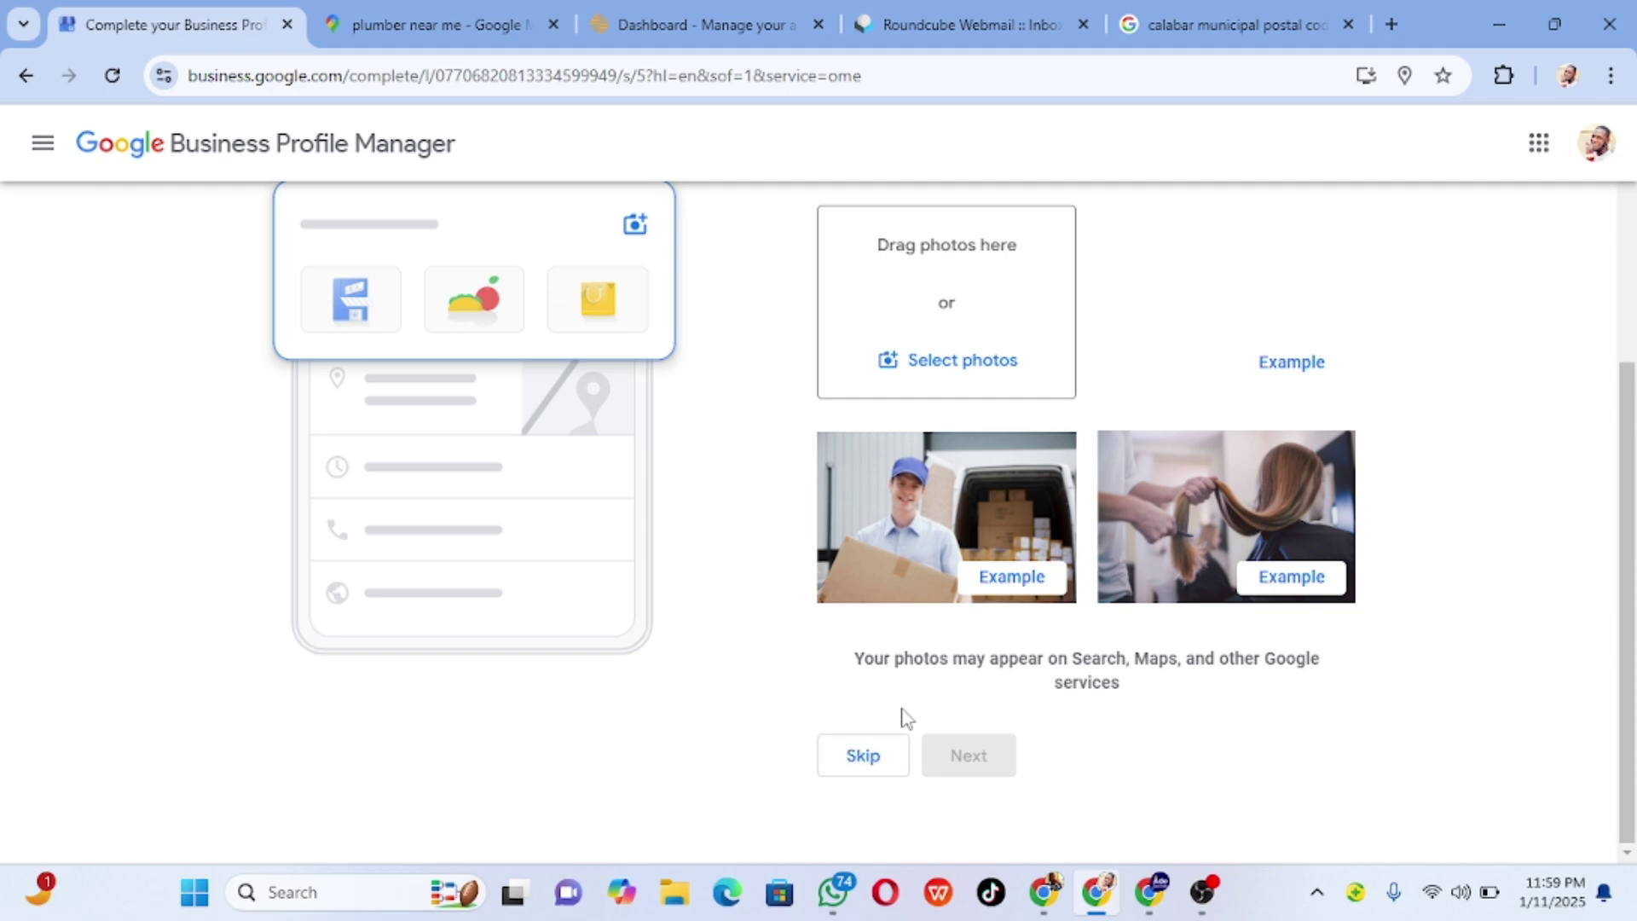
pyautogui.click(868, 760)
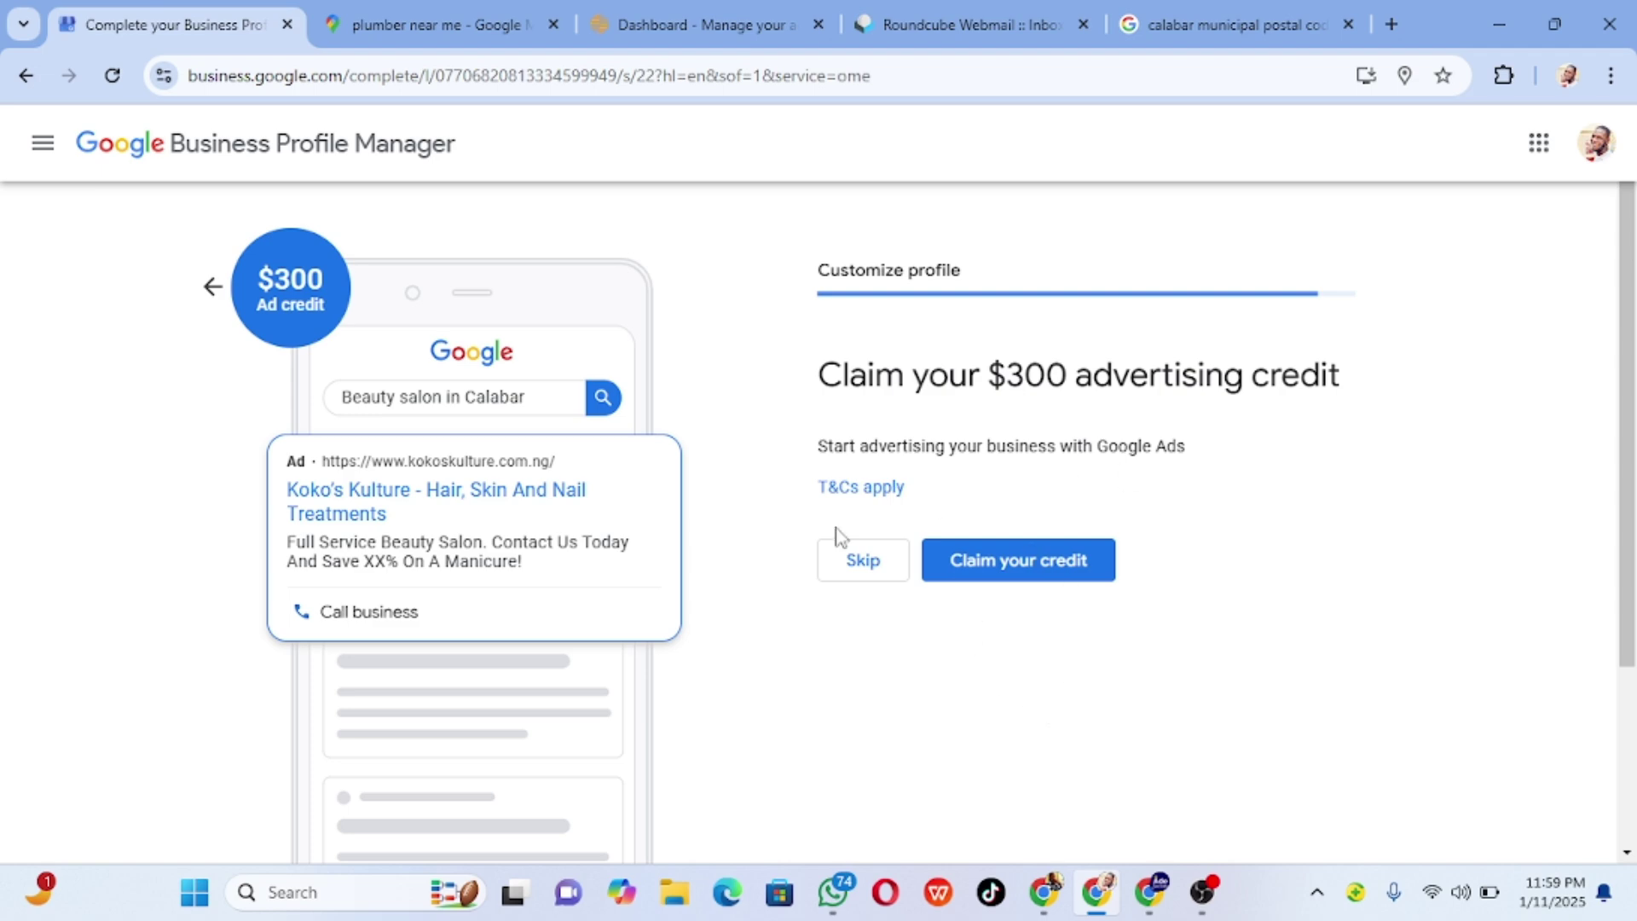
pyautogui.click(868, 569)
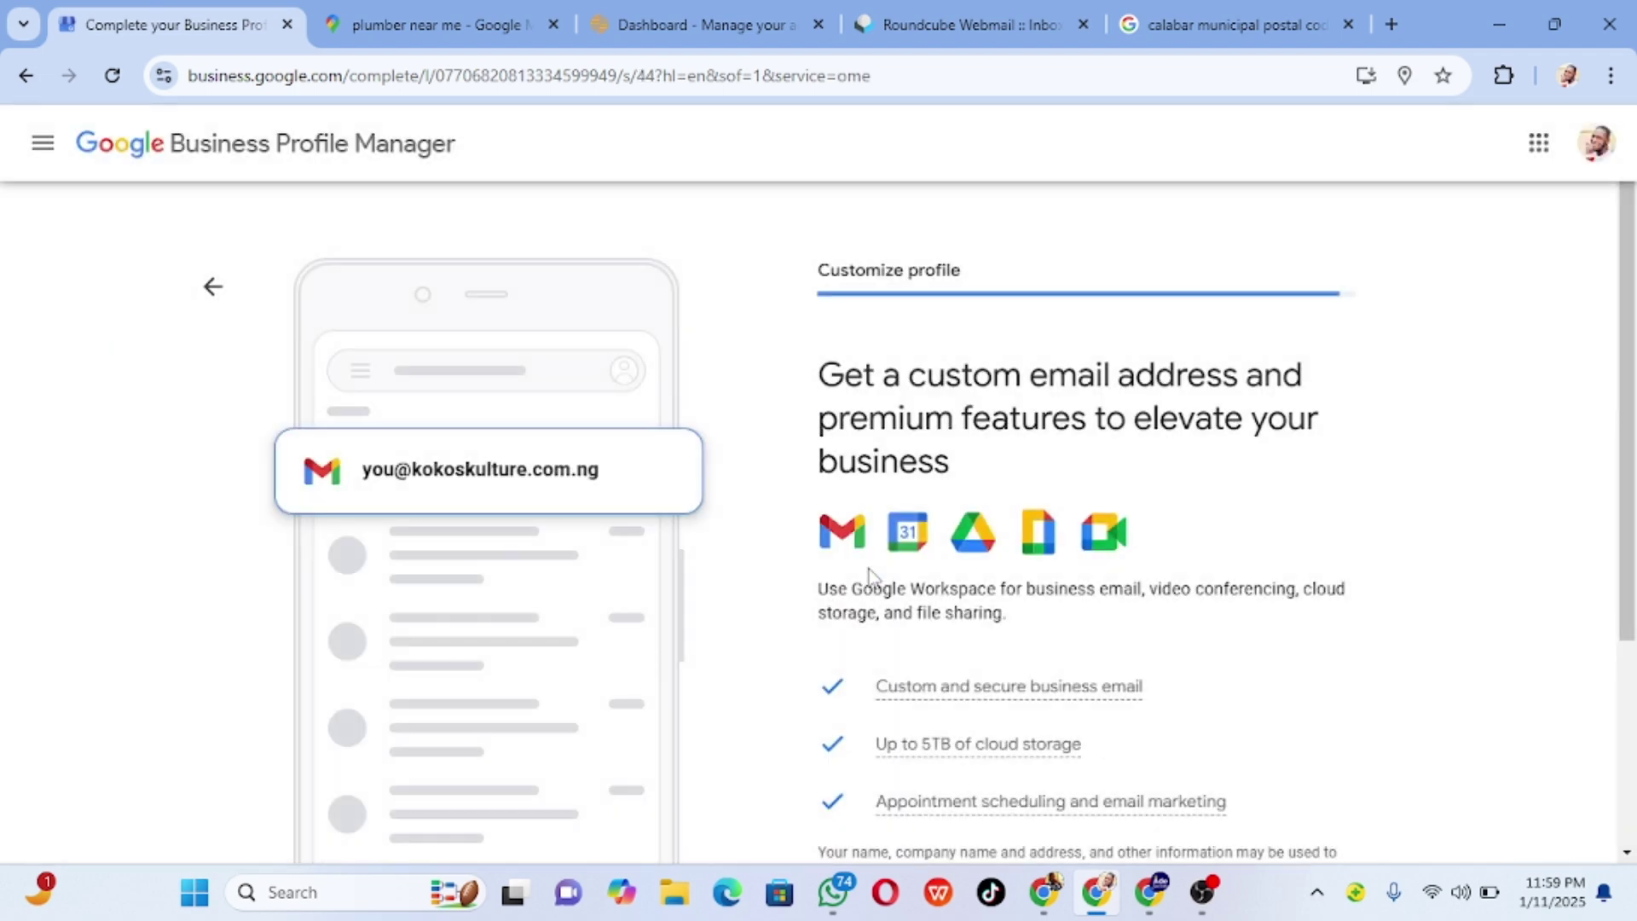
pyautogui.scroll(-4, 870, 576)
pyautogui.click(875, 651)
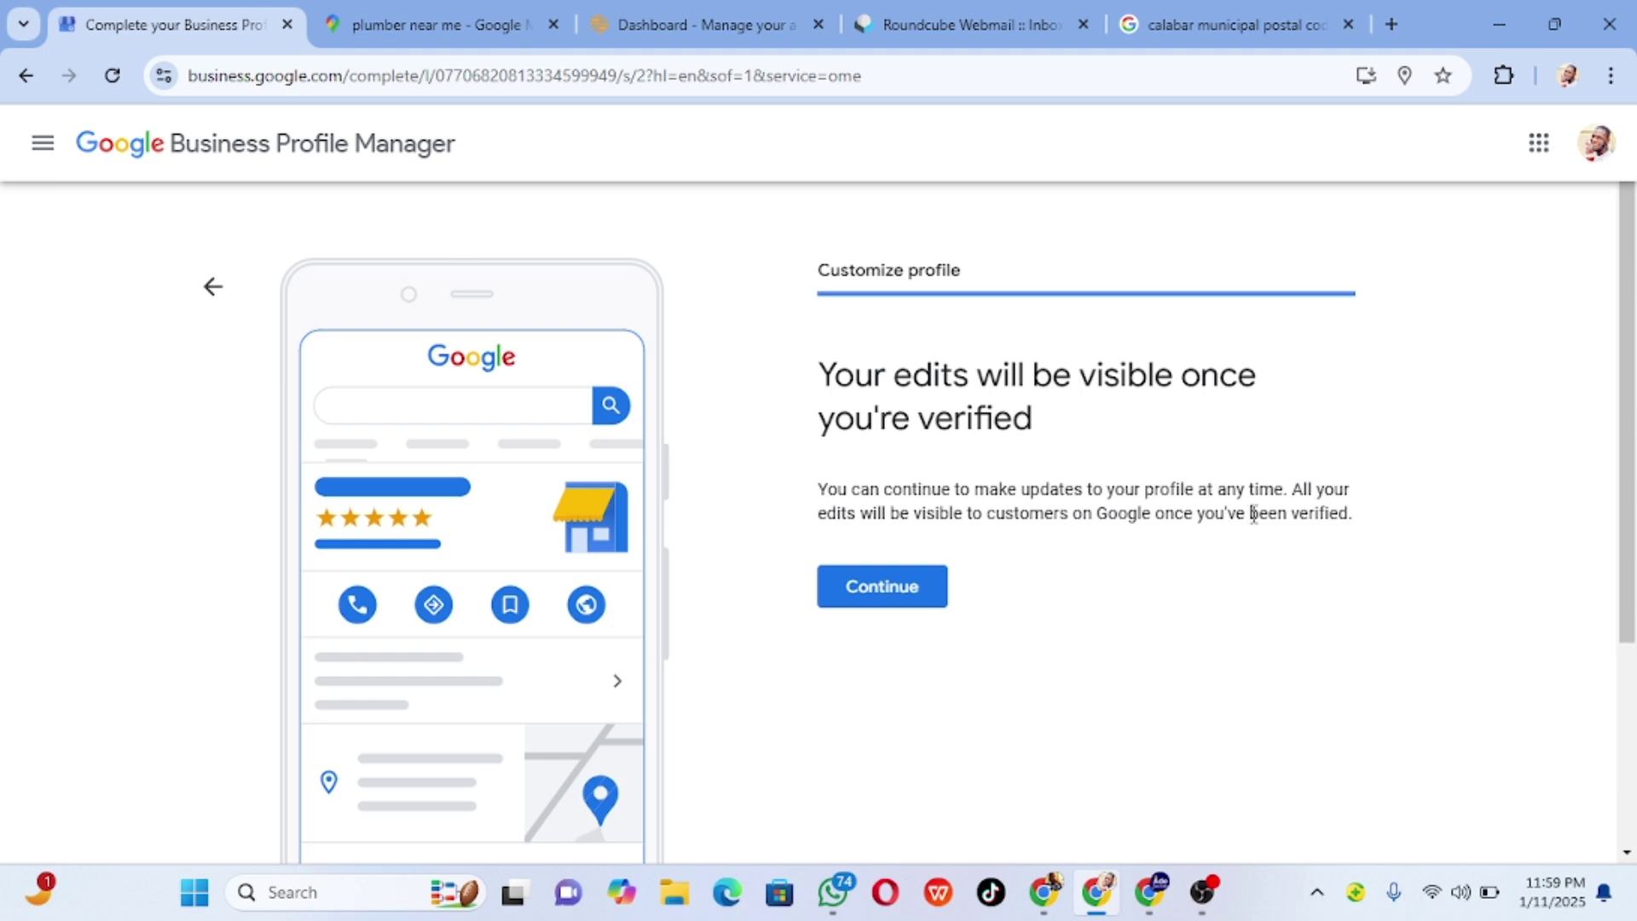
pyautogui.click(881, 597)
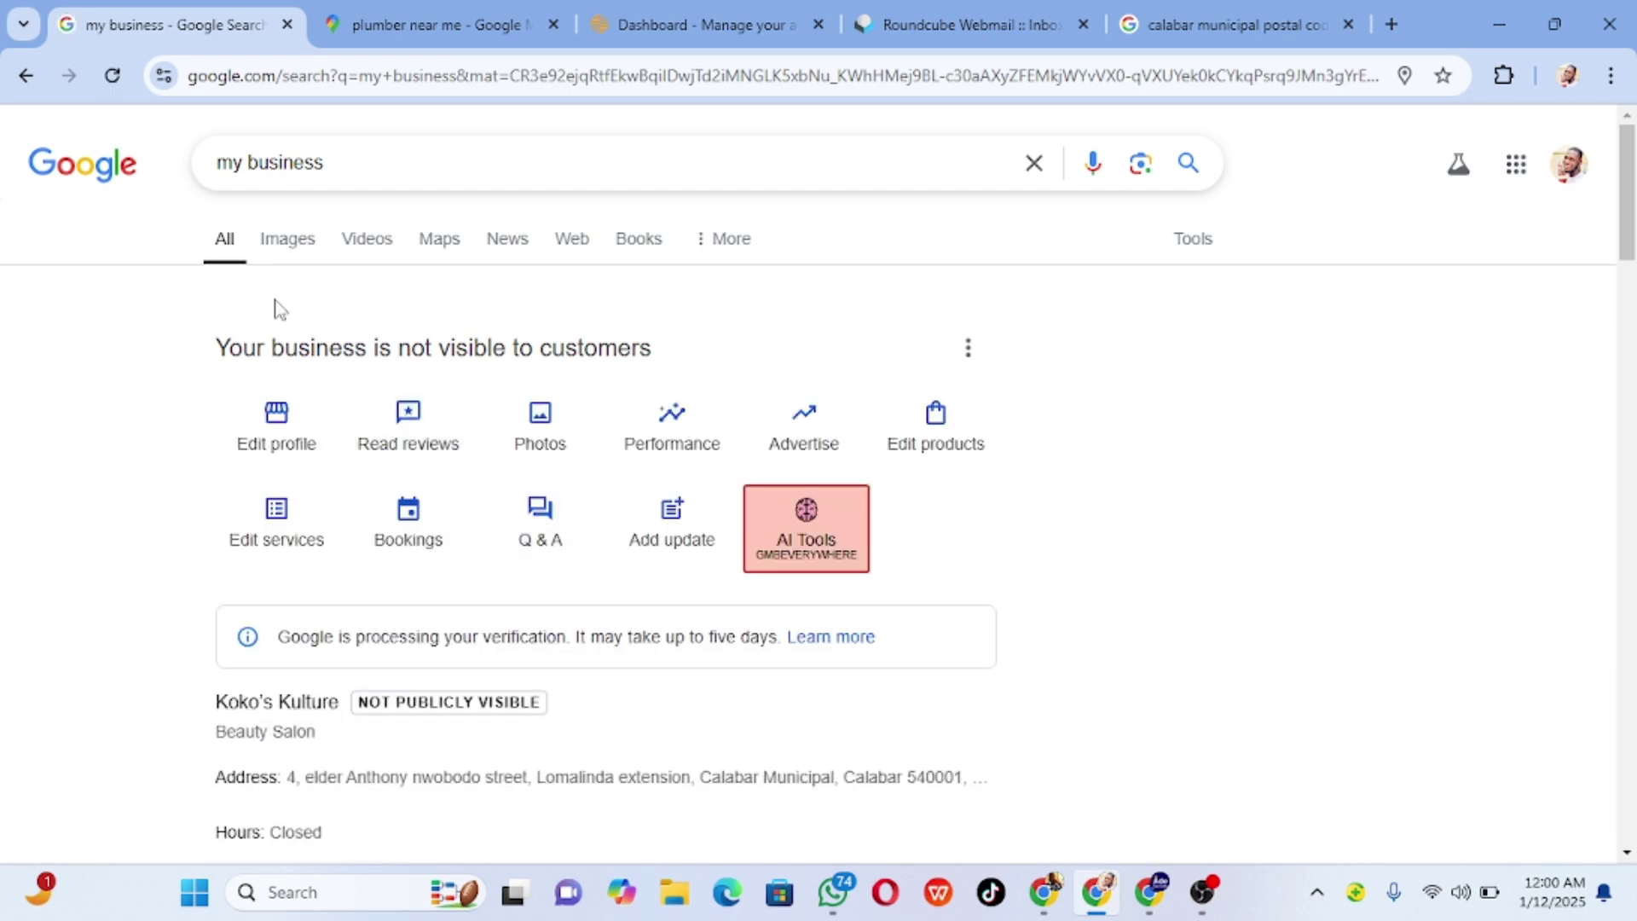
pyautogui.scroll(-3, 347, 468)
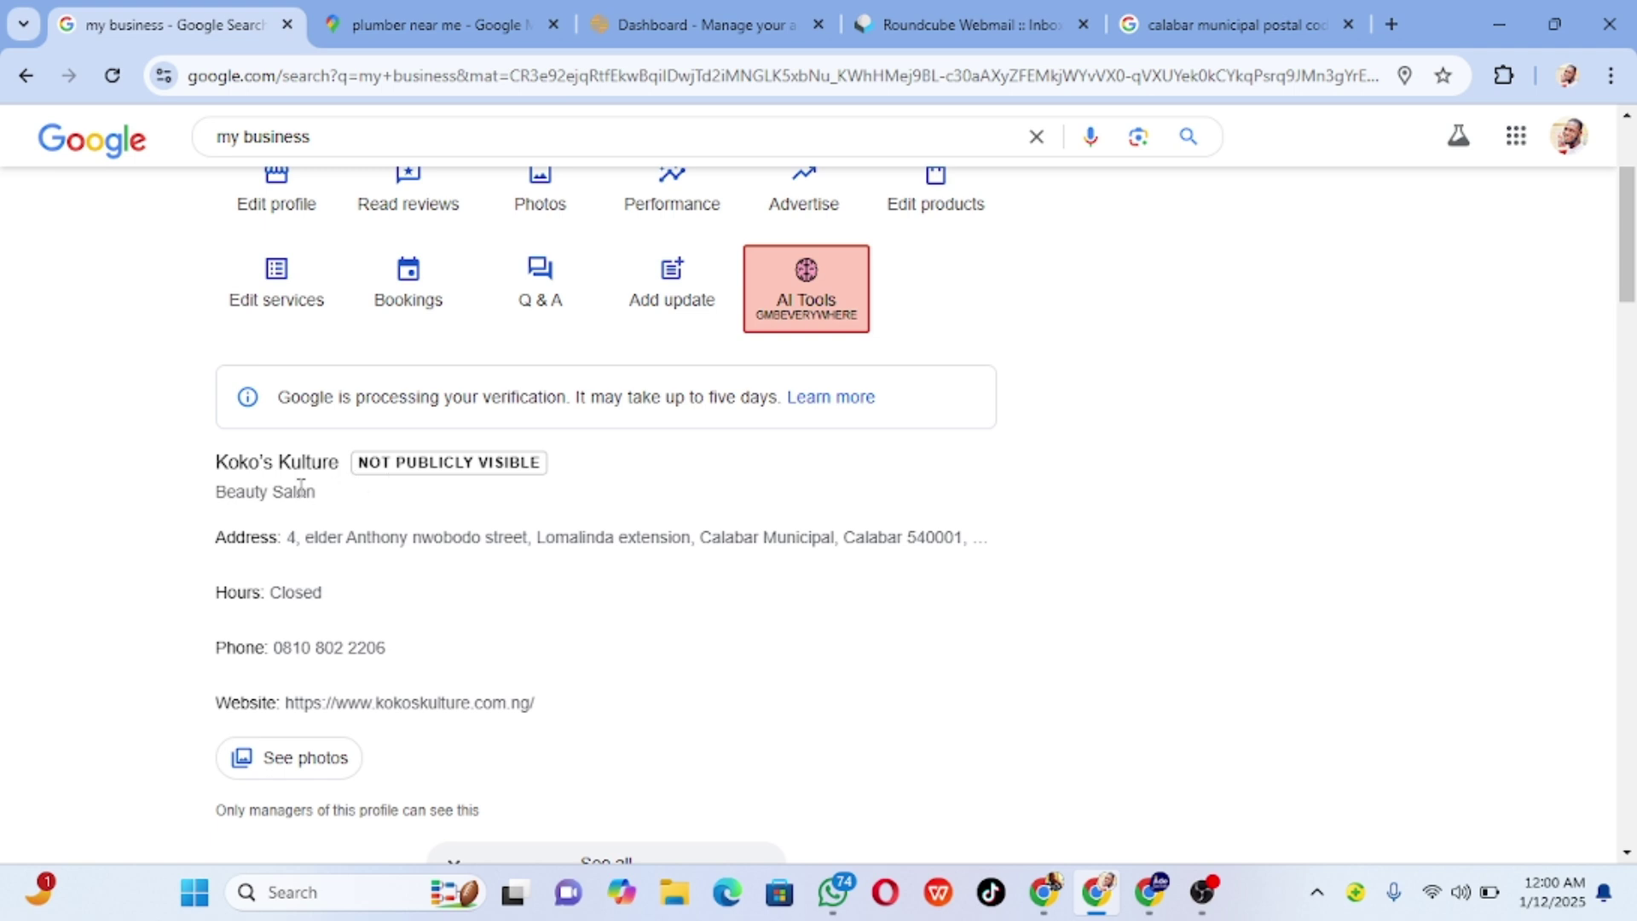
pyautogui.scroll(2, 516, 471)
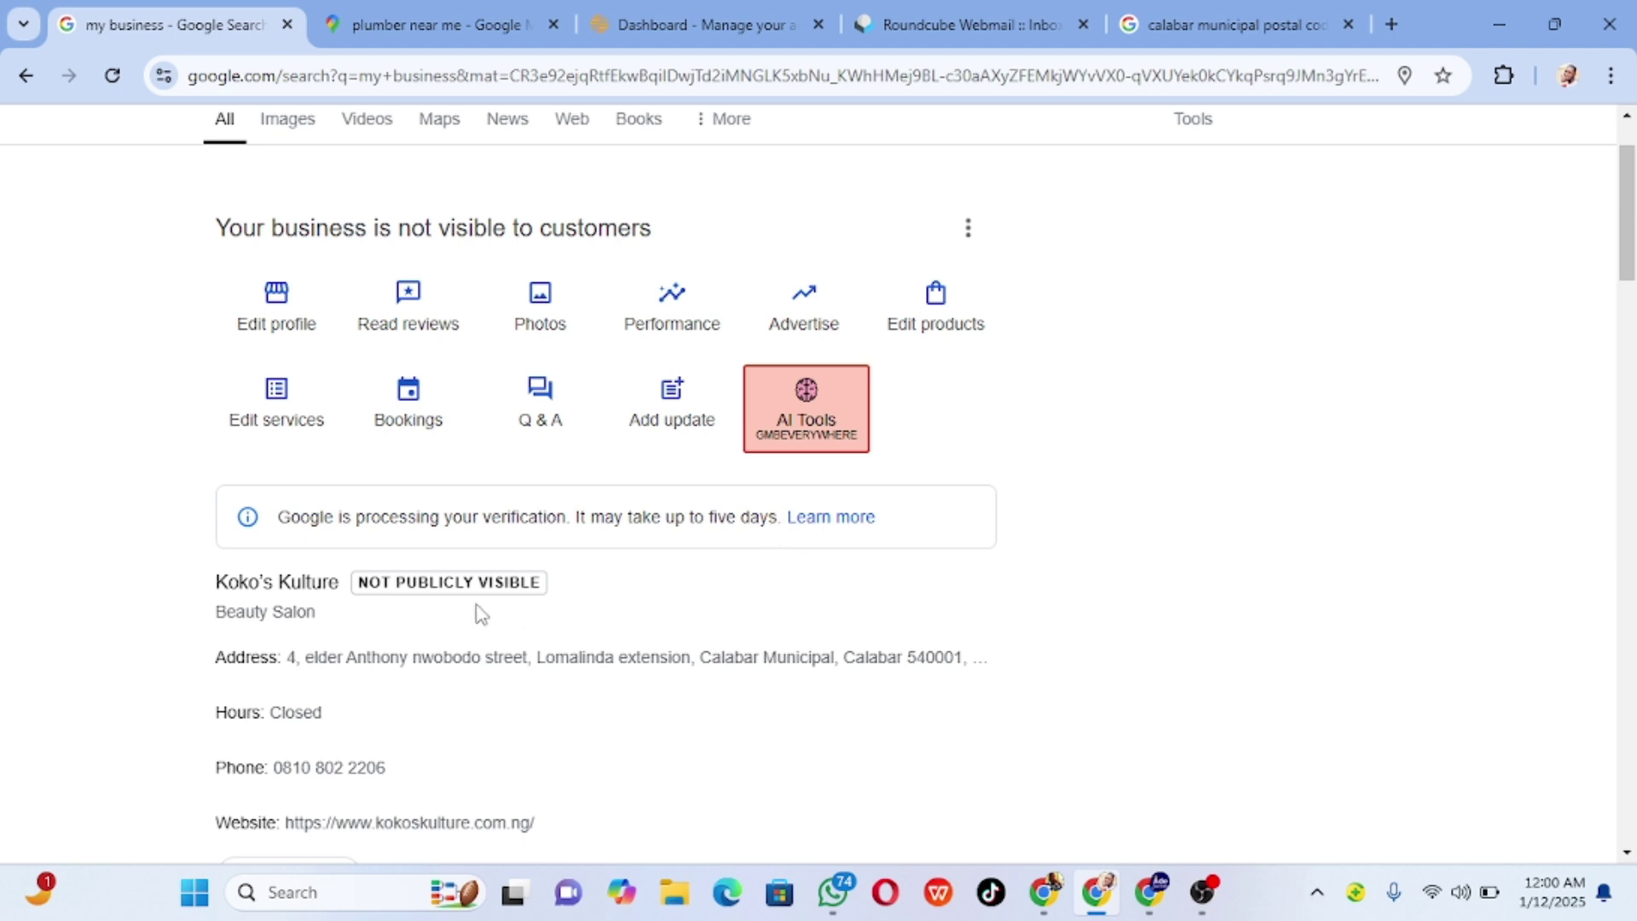
pyautogui.scroll(-1, 460, 614)
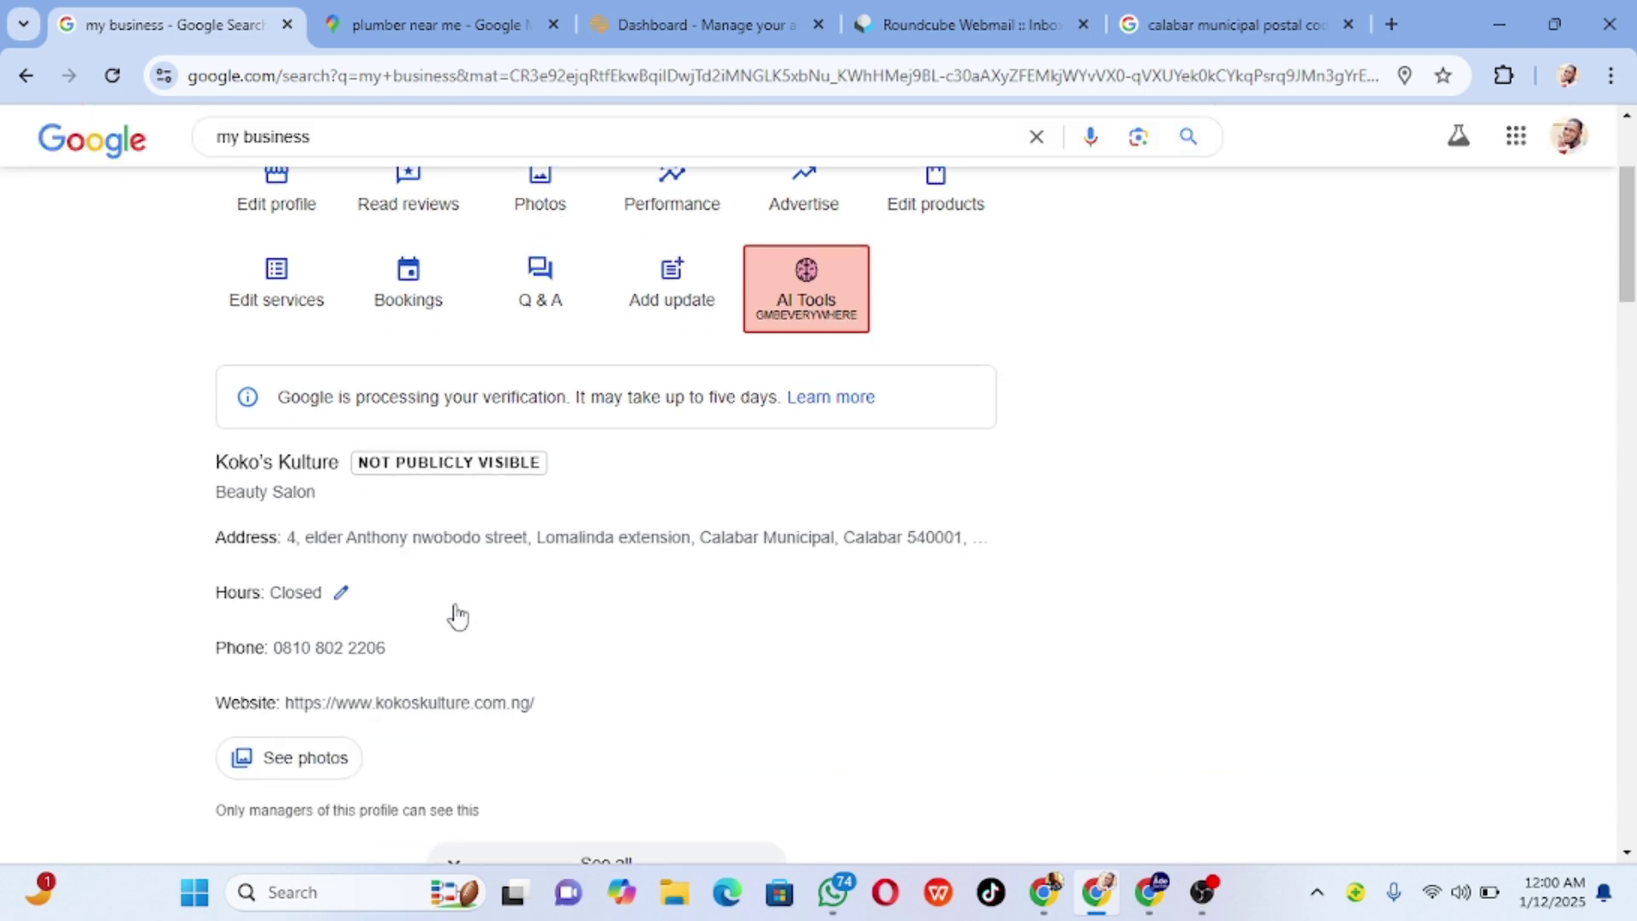
pyautogui.scroll(2, 458, 616)
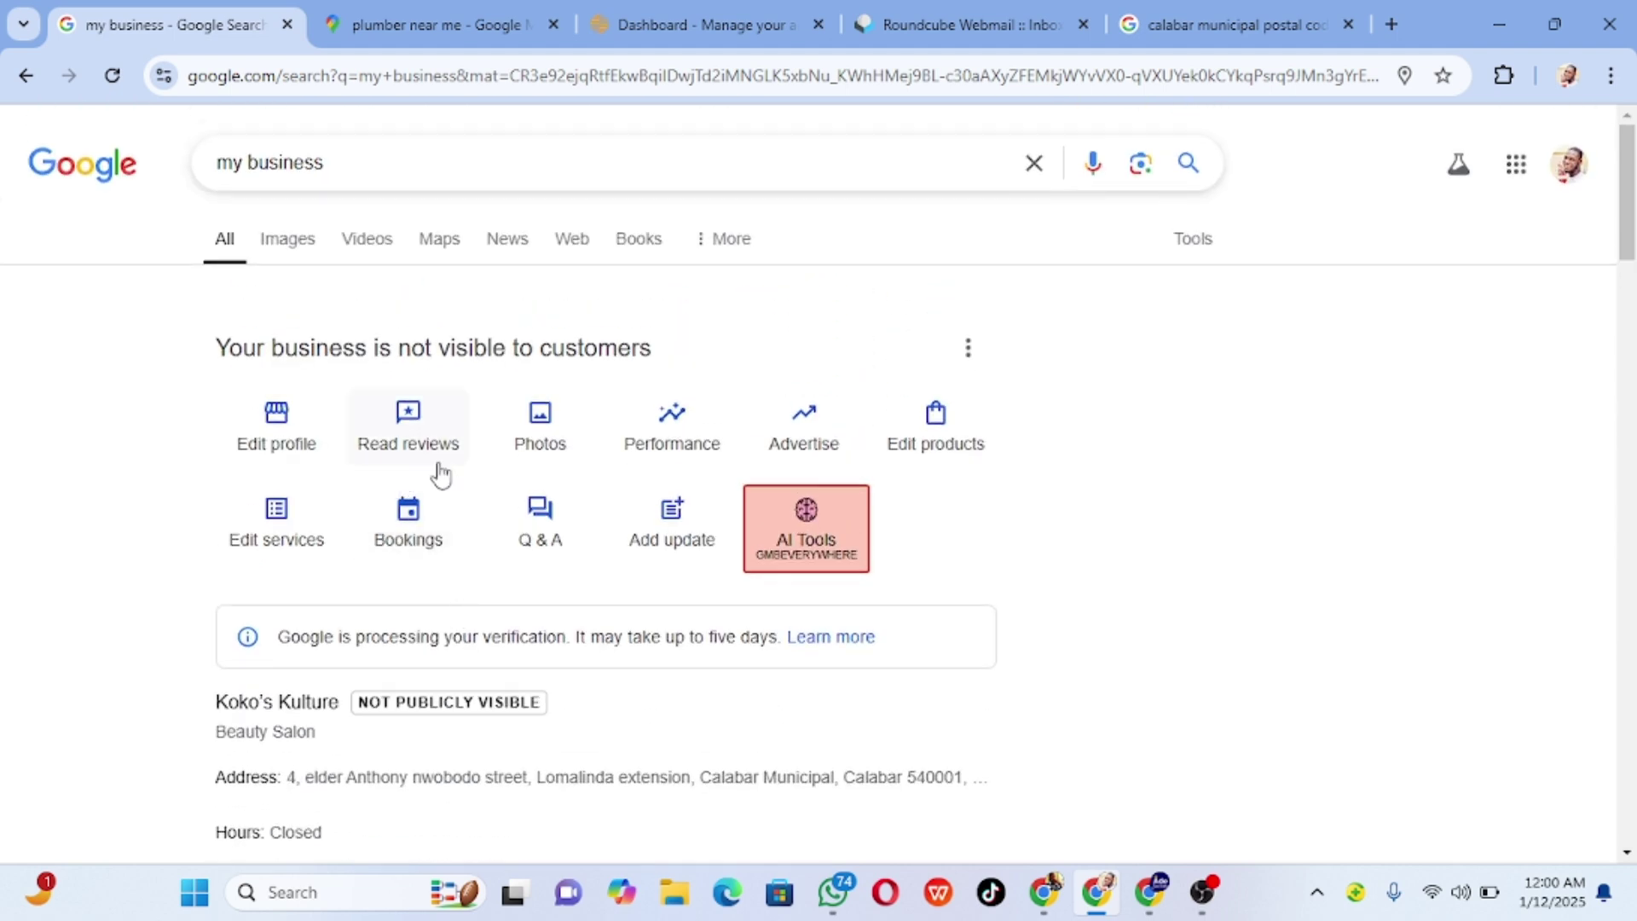
pyautogui.scroll(-1, 441, 474)
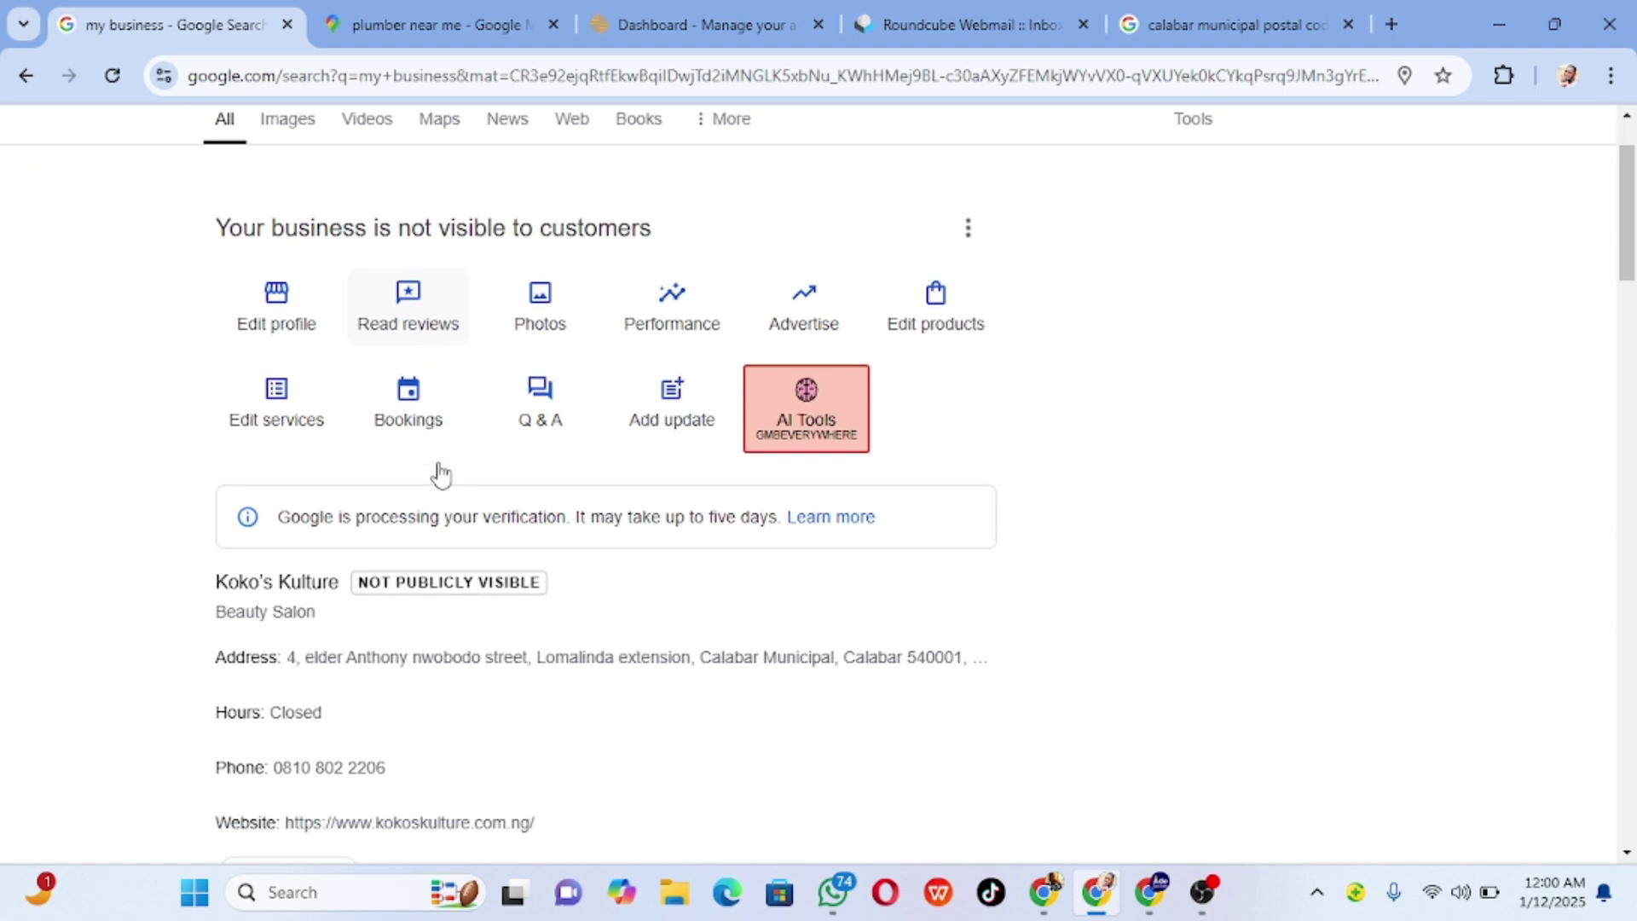
pyautogui.scroll(1, 439, 468)
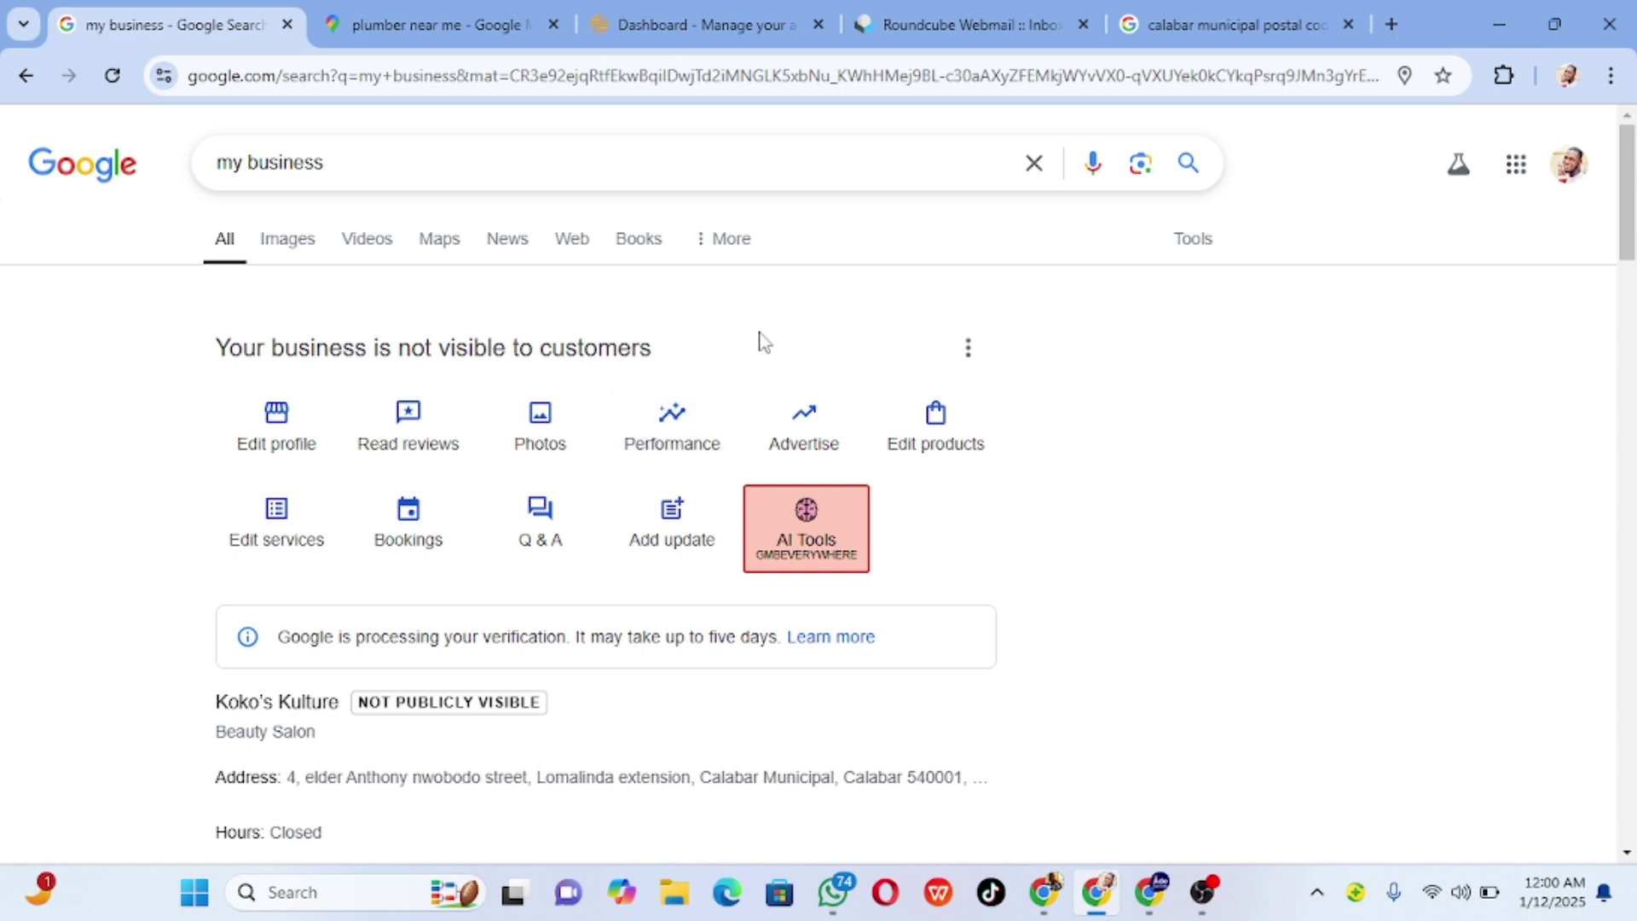
pyautogui.click(1054, 892)
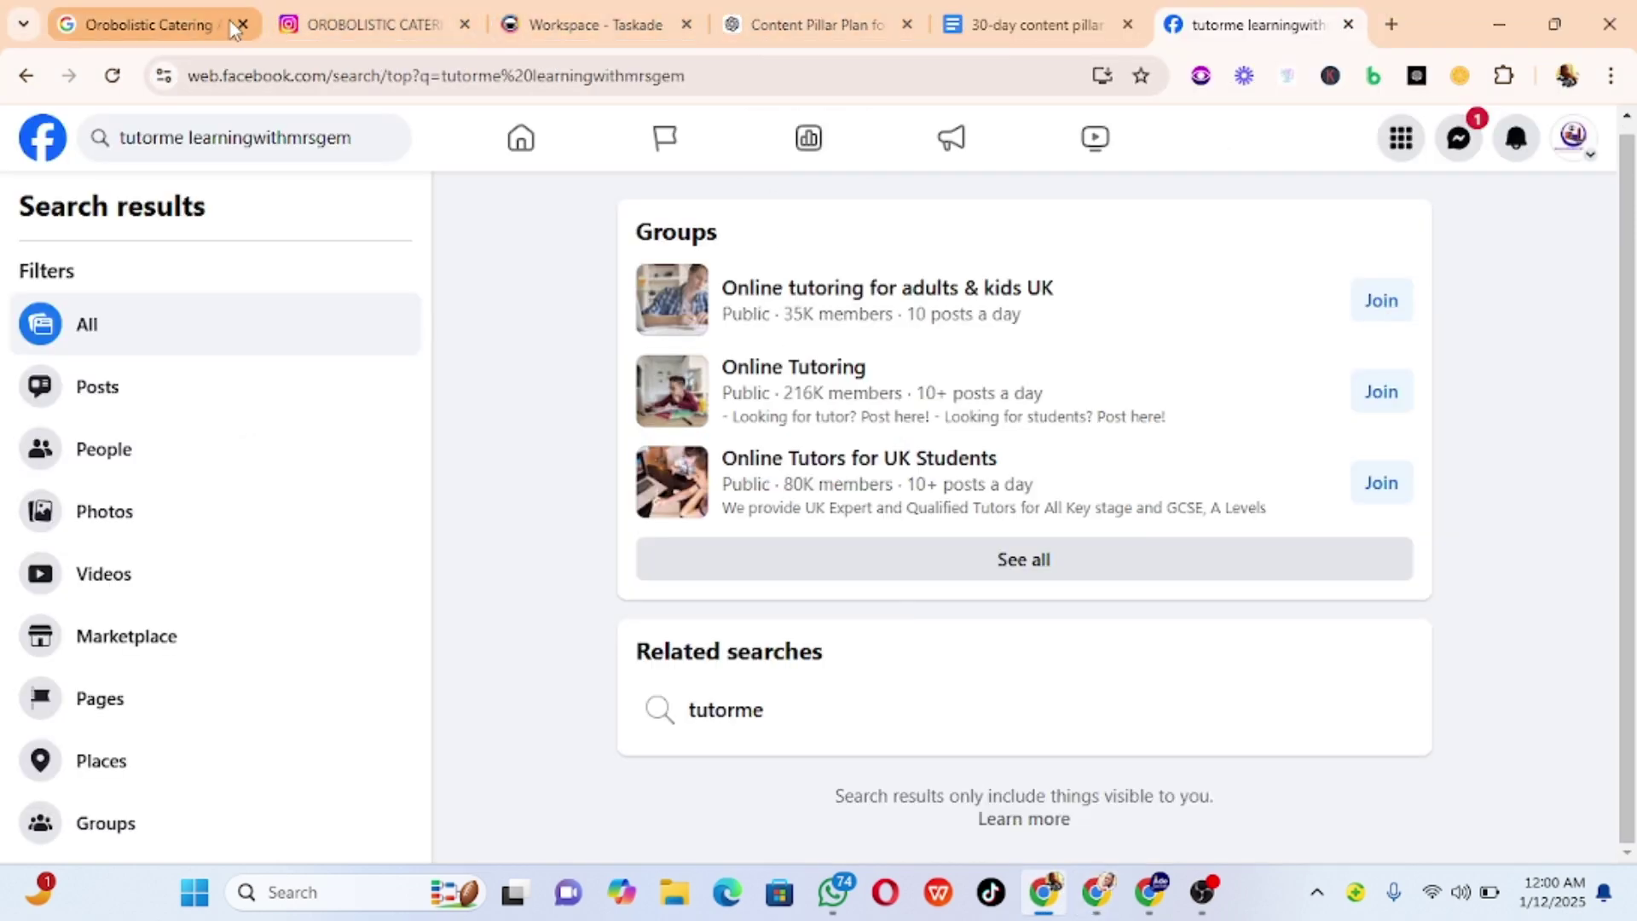
# - Reopen the 'deejay zeeno' search from history, then return to the Koko's Kulture 'my business' window
pyautogui.click(908, 77)
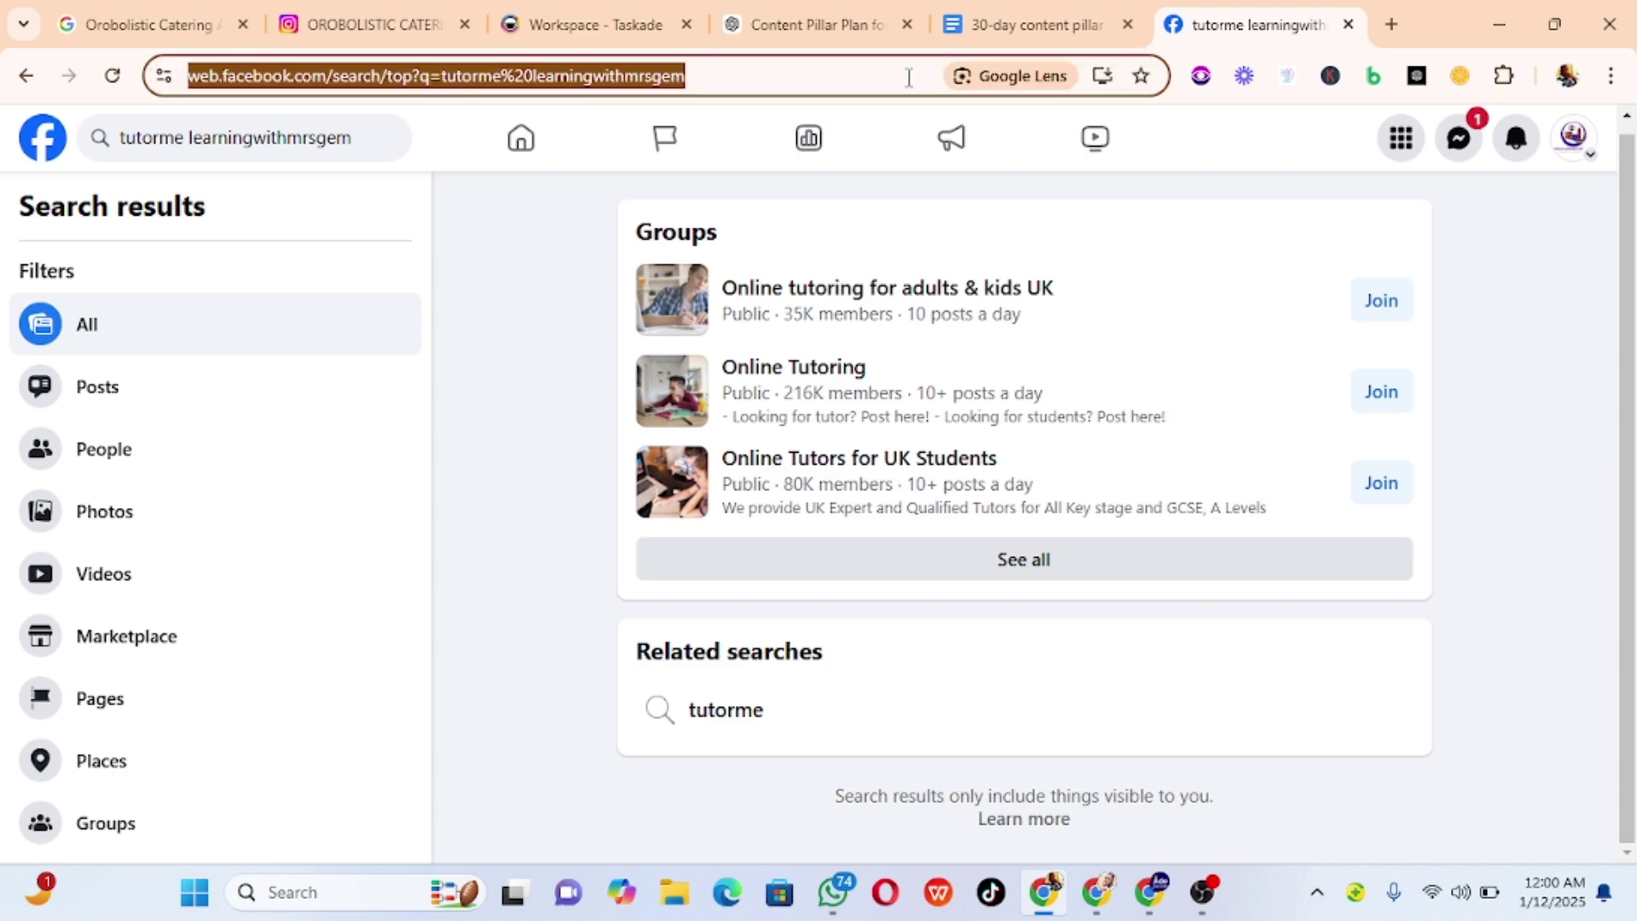
pyautogui.write('deejay')
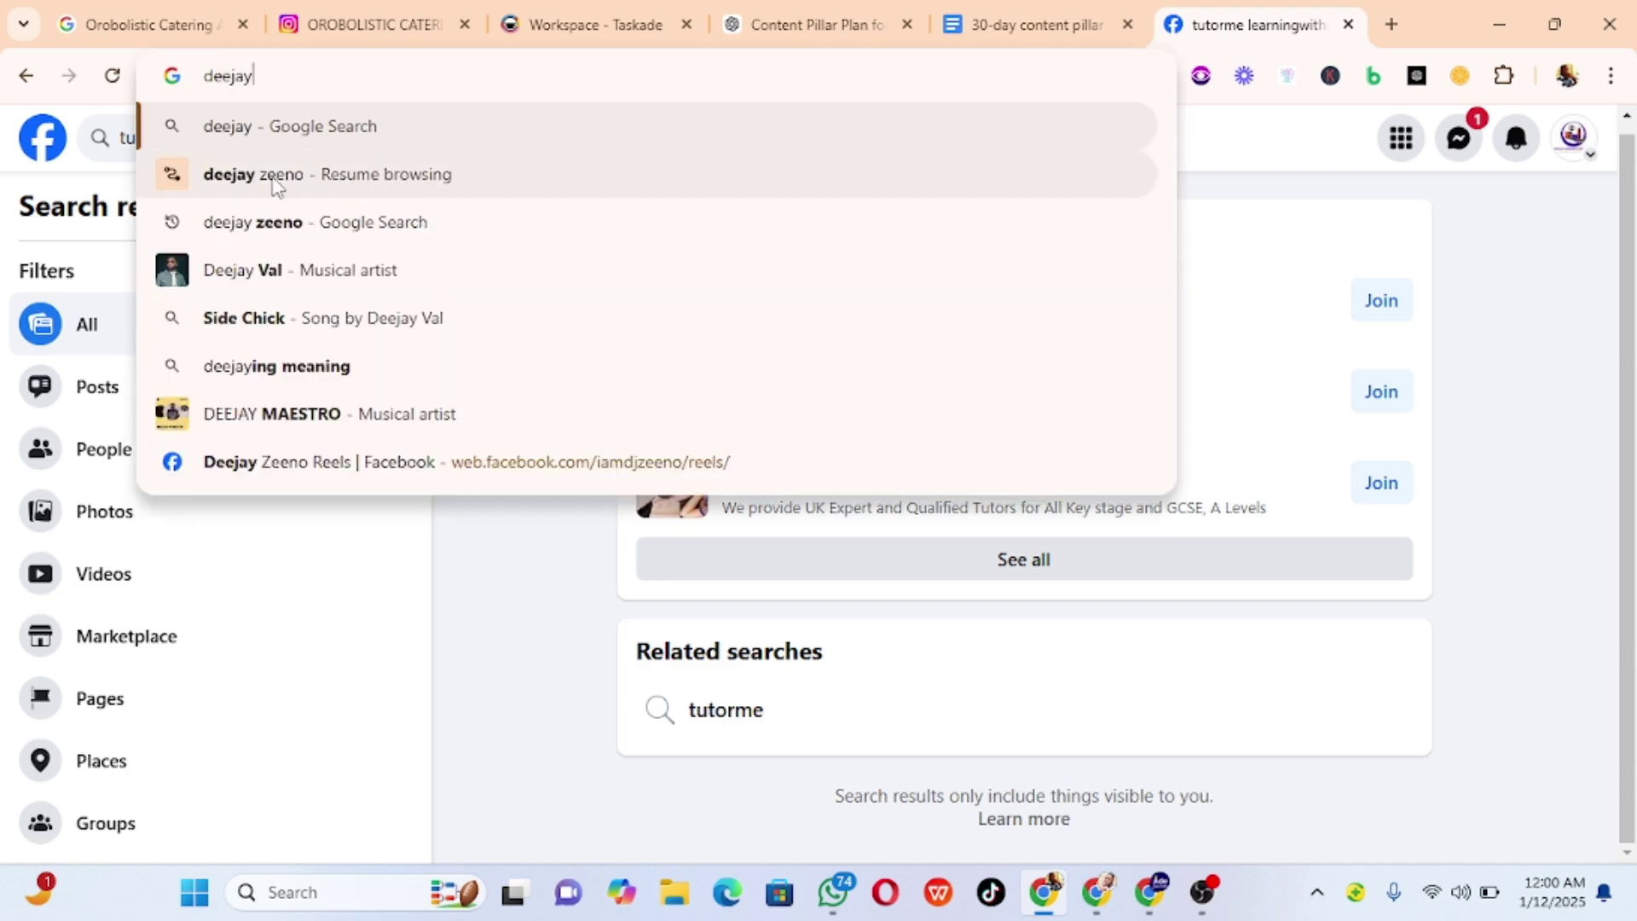
pyautogui.press('Escape')
pyautogui.moveTo(690, 299)
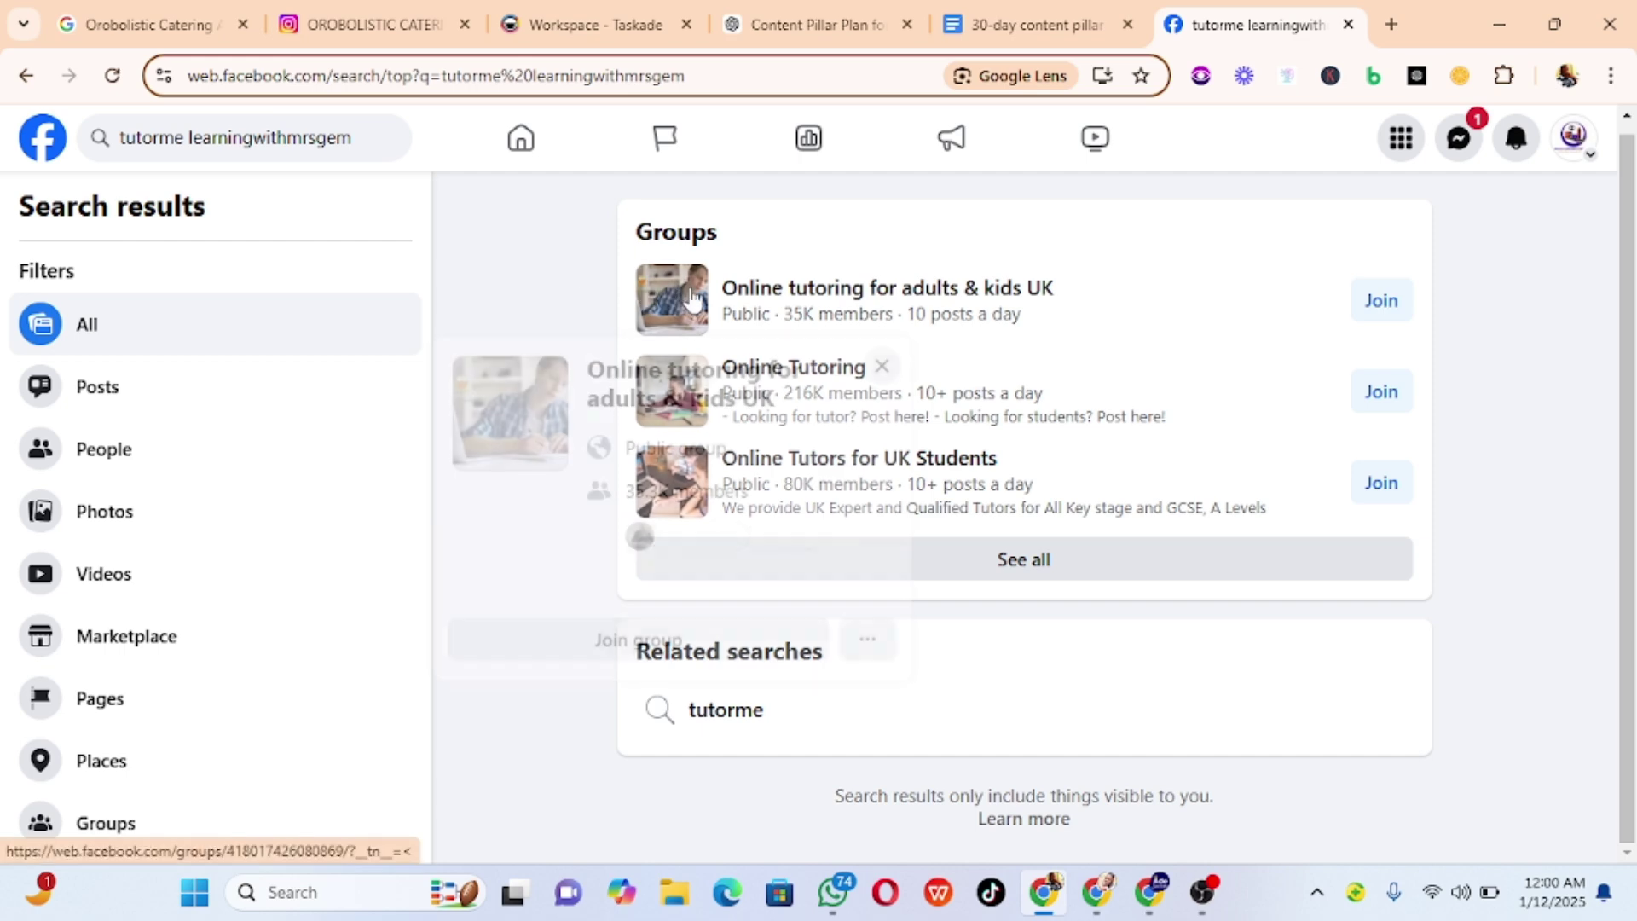
pyautogui.click(661, 75)
pyautogui.write('dee')
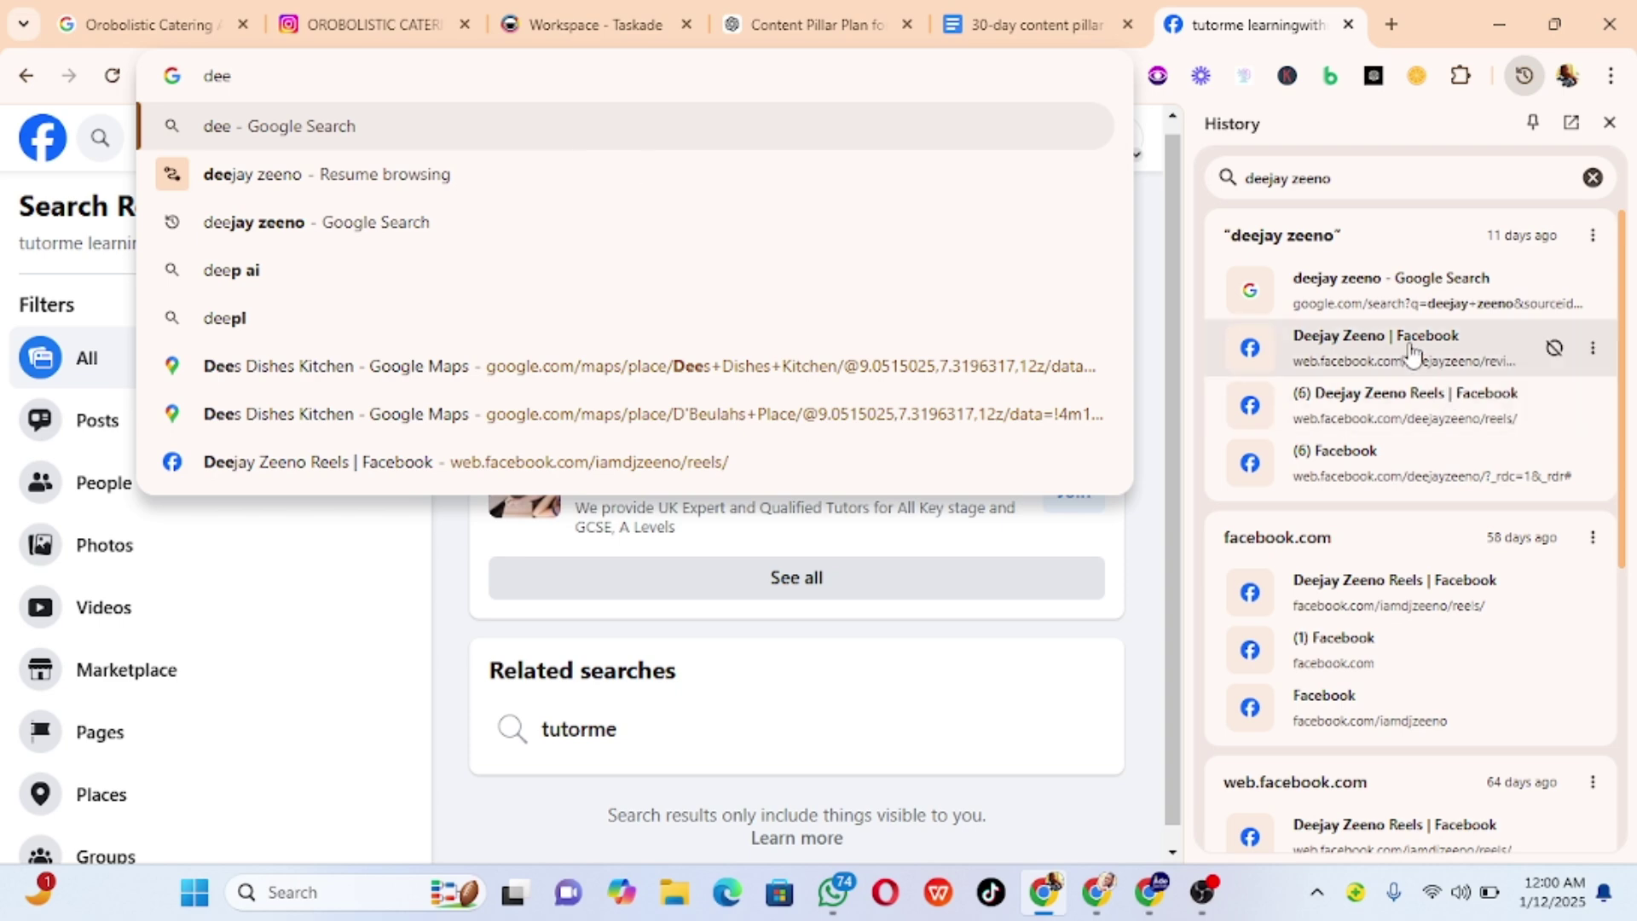
pyautogui.click(1381, 309)
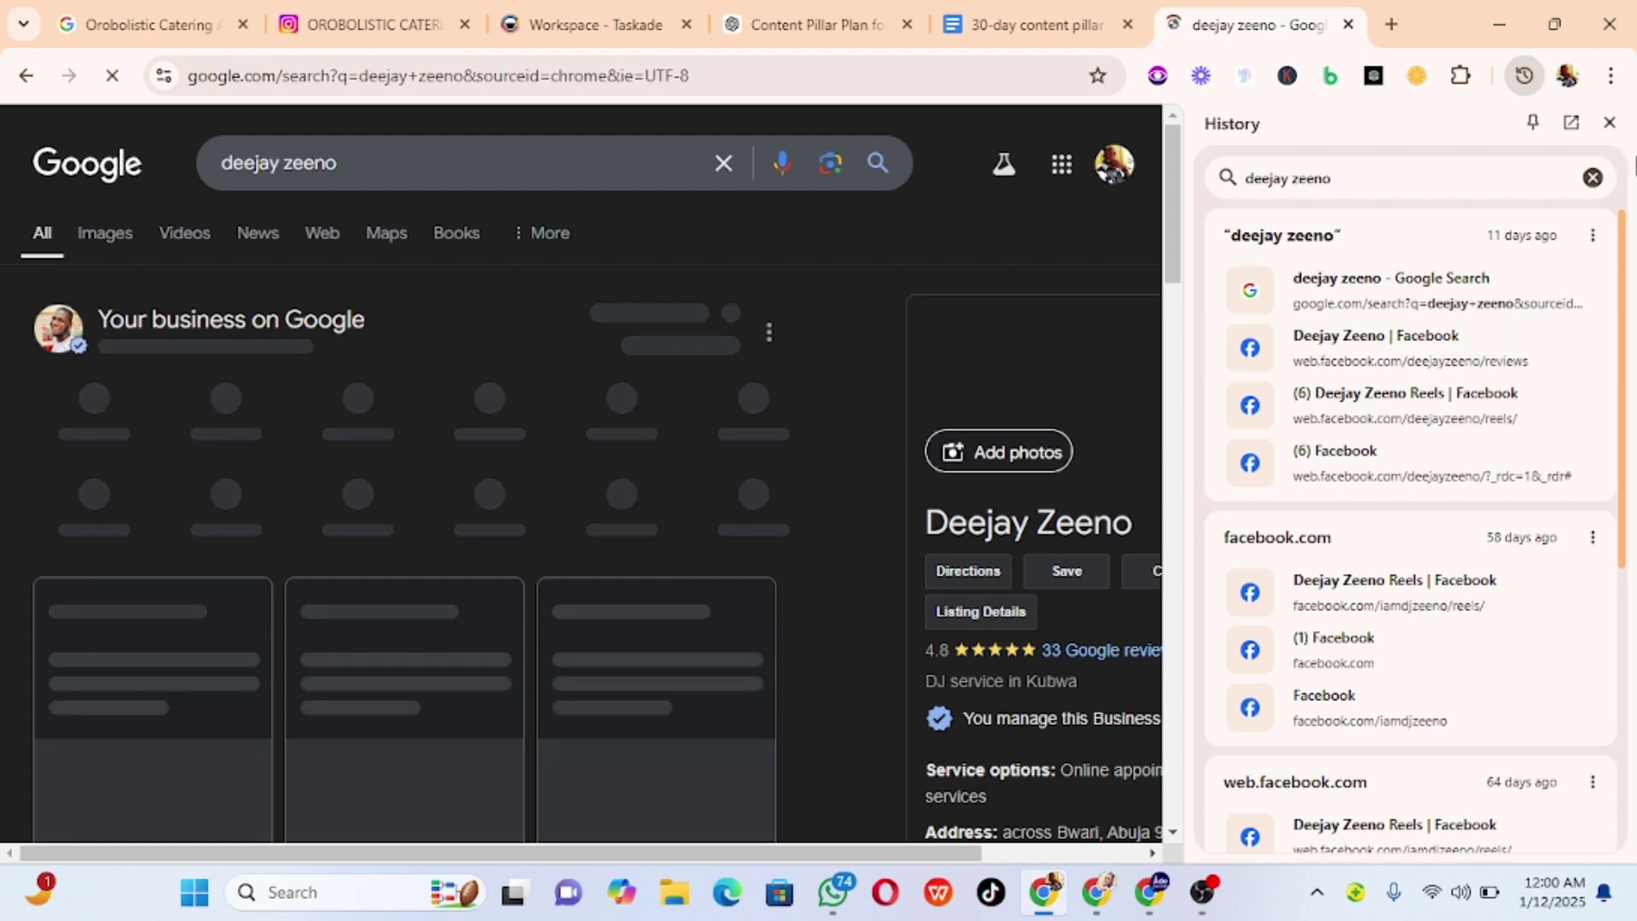
pyautogui.click(1611, 121)
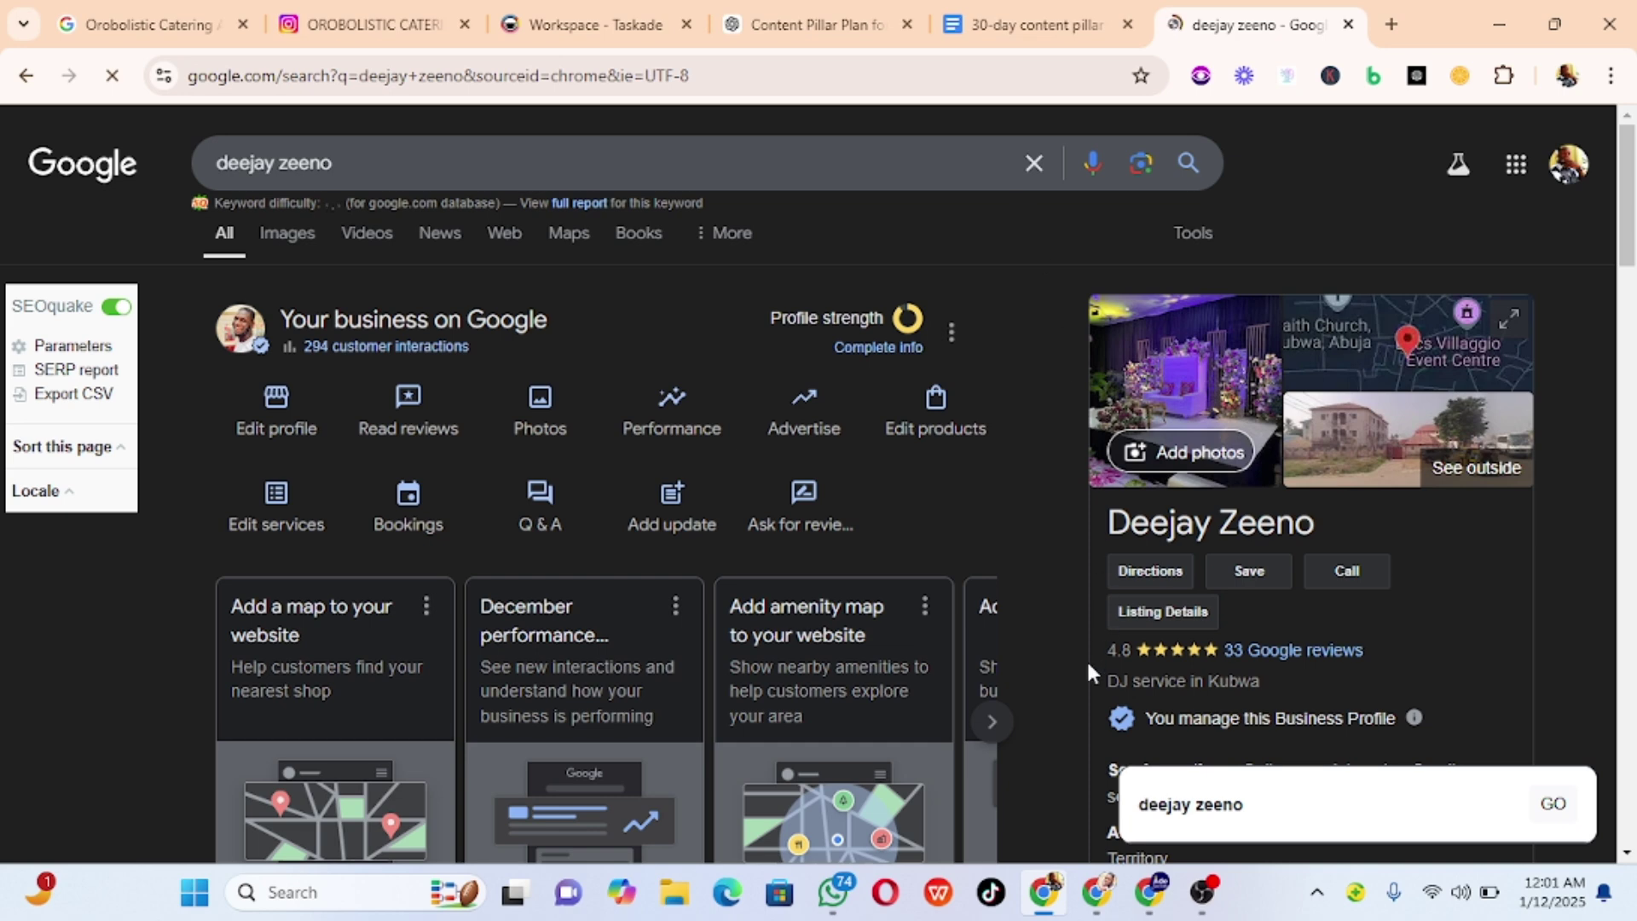
pyautogui.click(1098, 892)
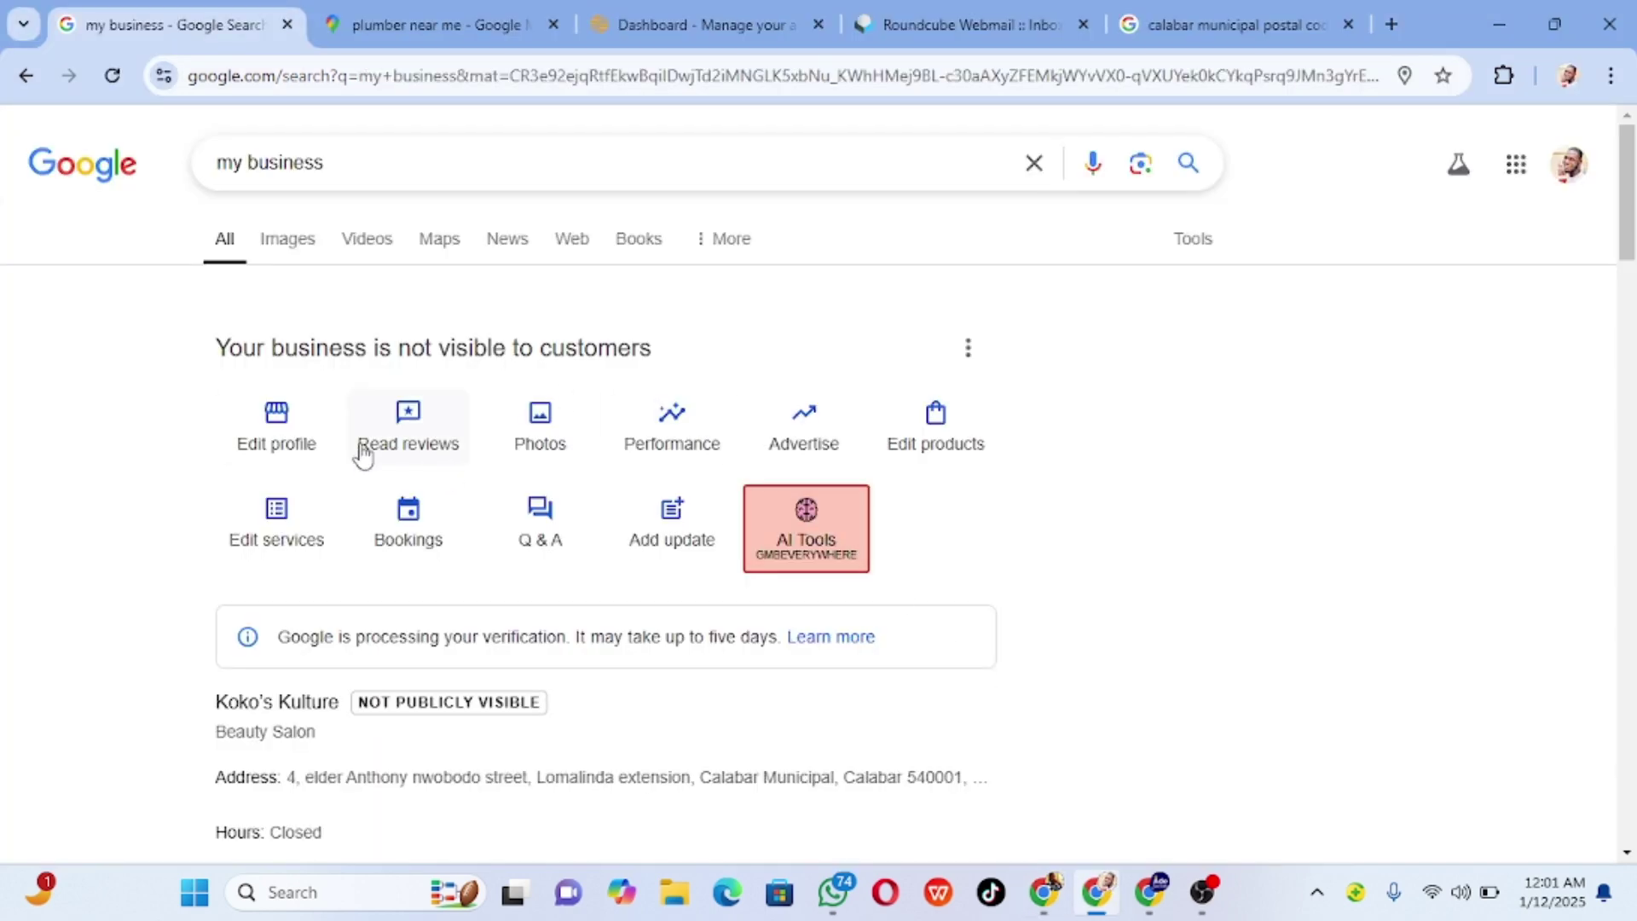
# - Open Koko's Kulture's Business information editor and scroll down to the Service area section
pyautogui.click(272, 415)
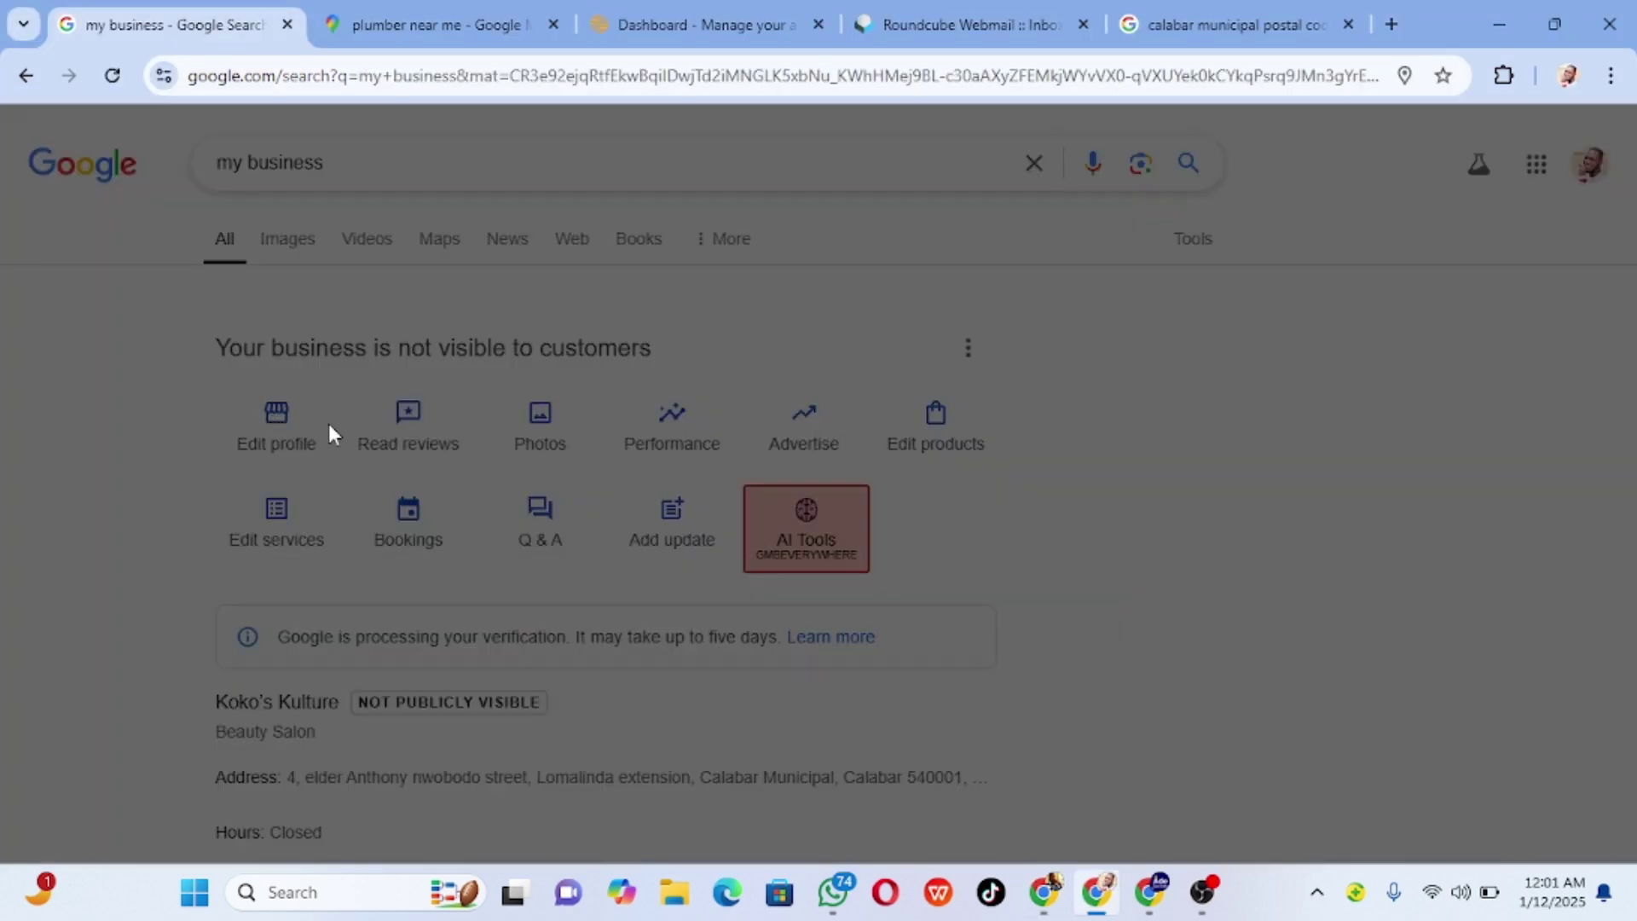
pyautogui.scroll(-3, 603, 424)
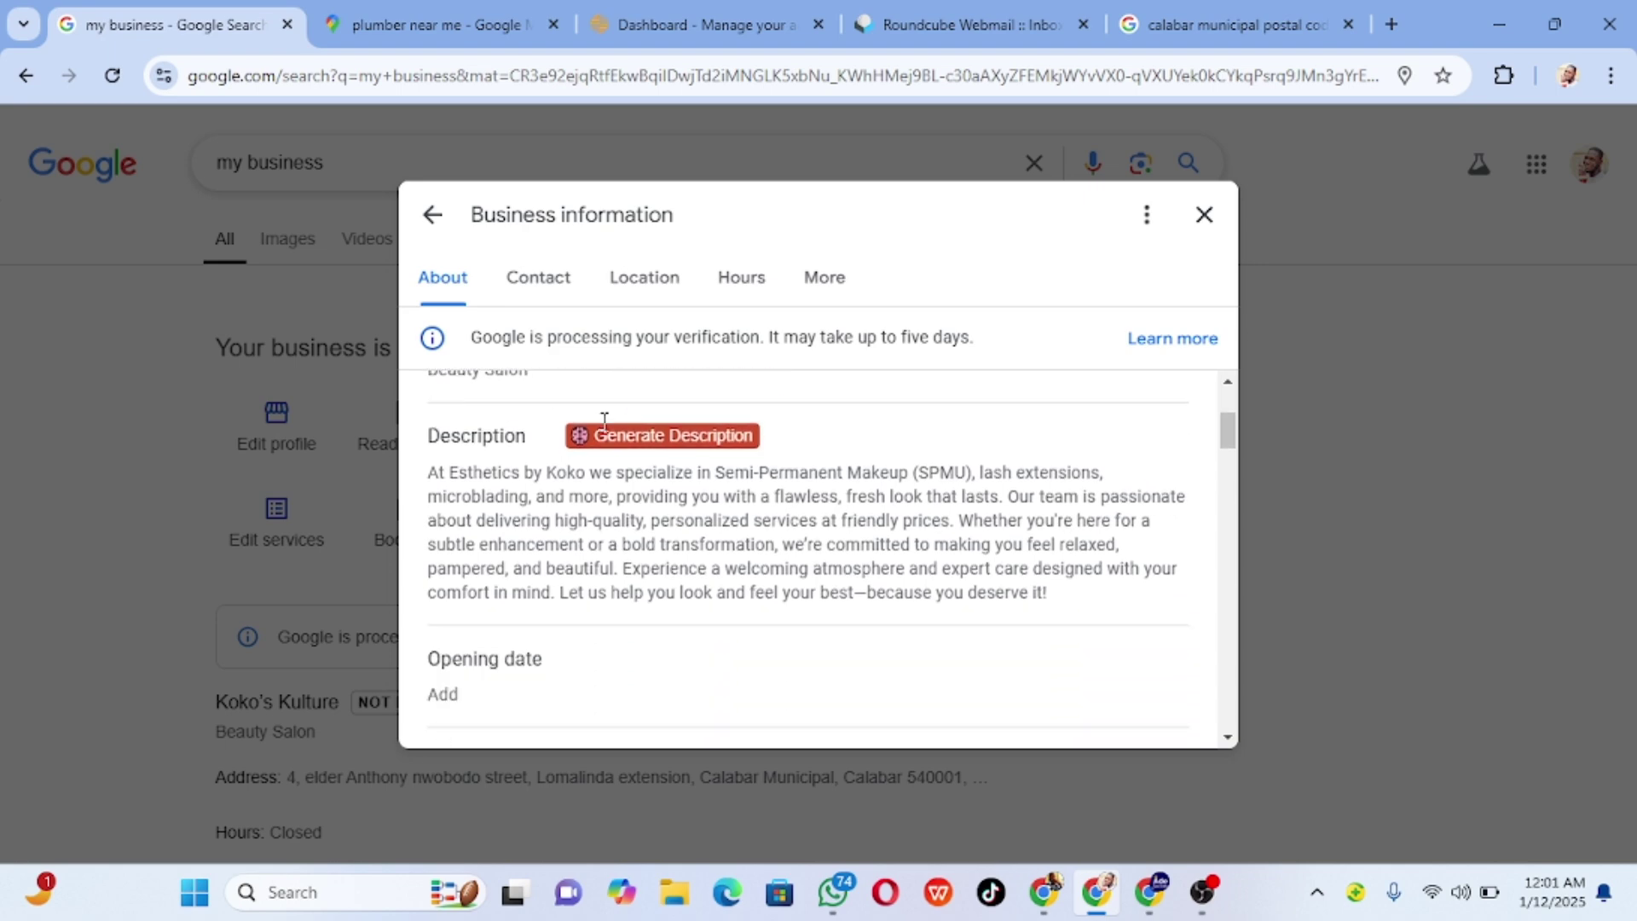
pyautogui.scroll(-4, 614, 540)
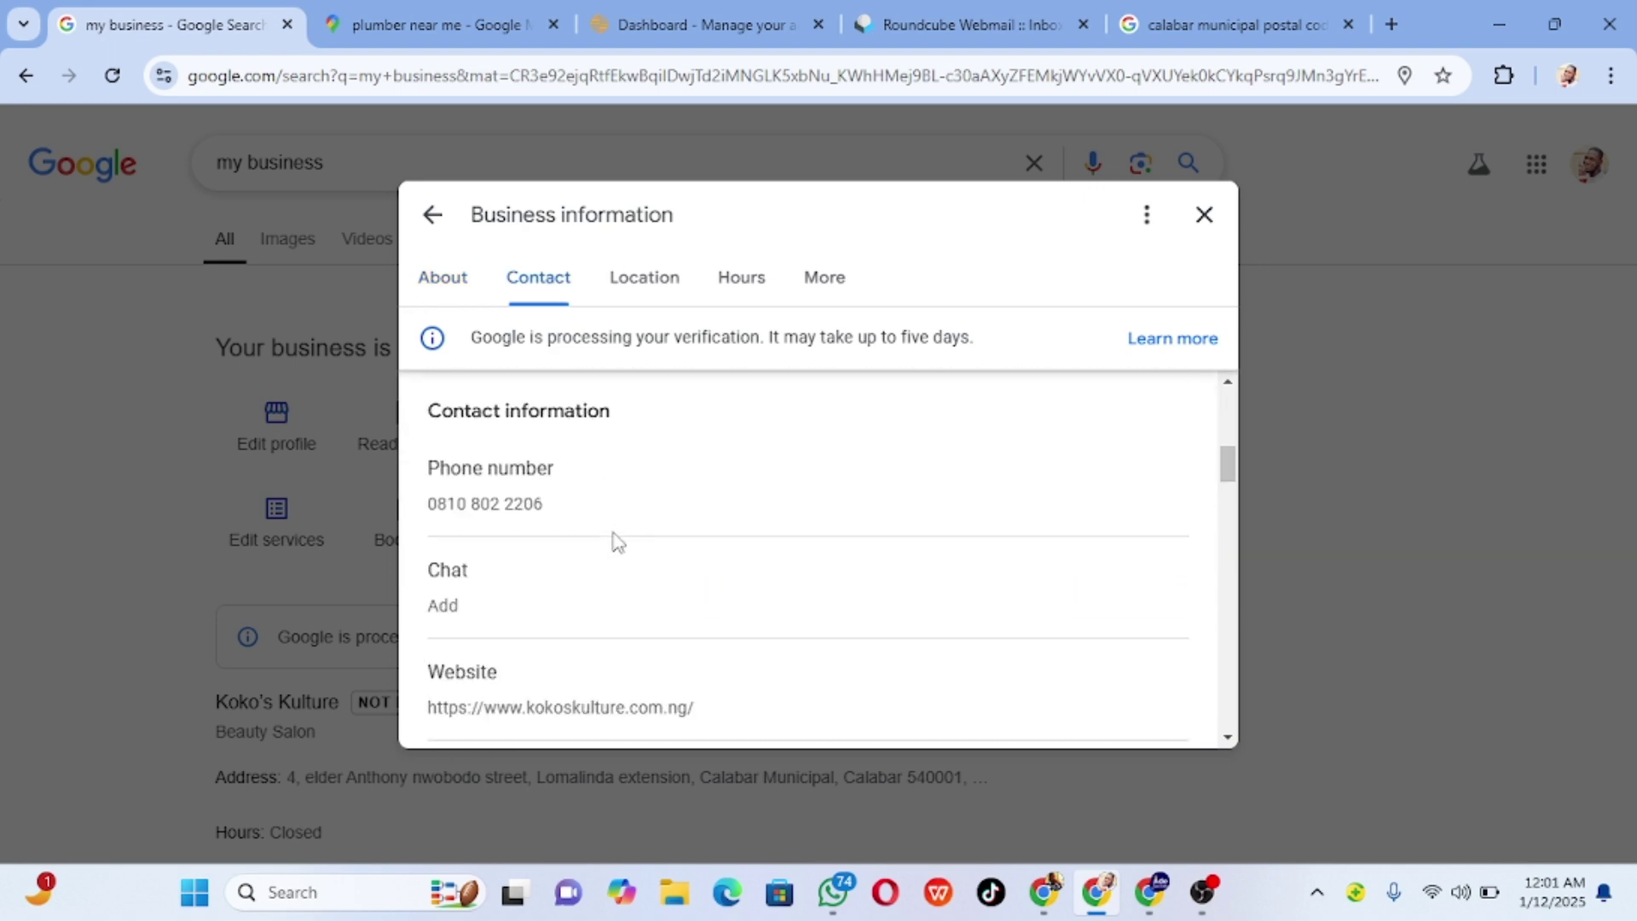
pyautogui.scroll(-4, 618, 541)
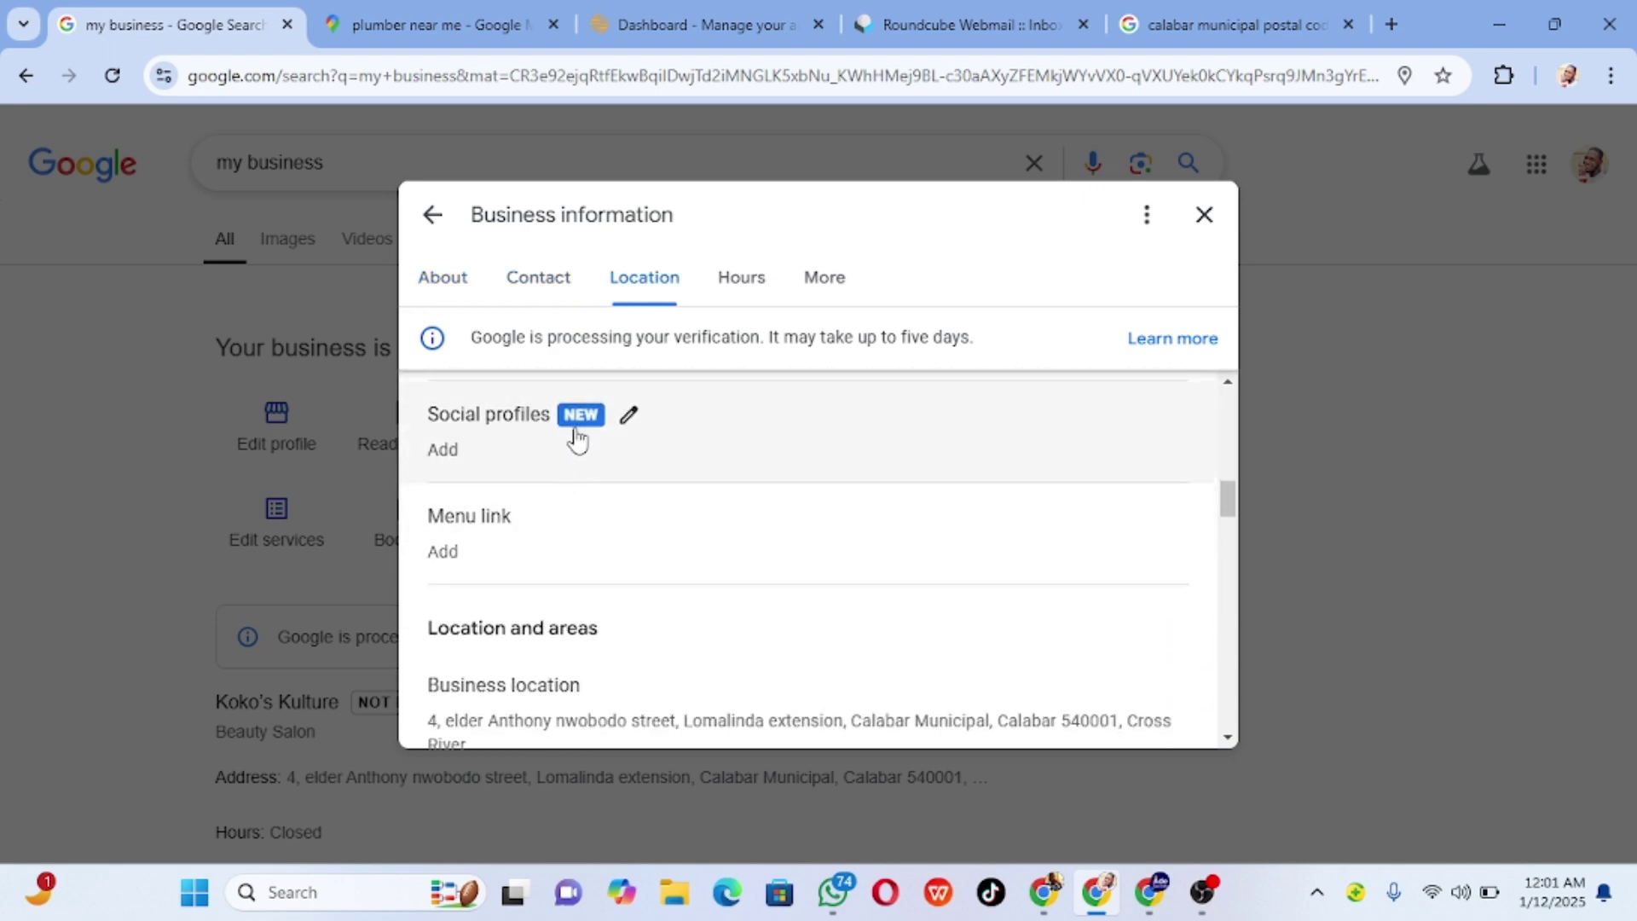
pyautogui.scroll(-3, 510, 552)
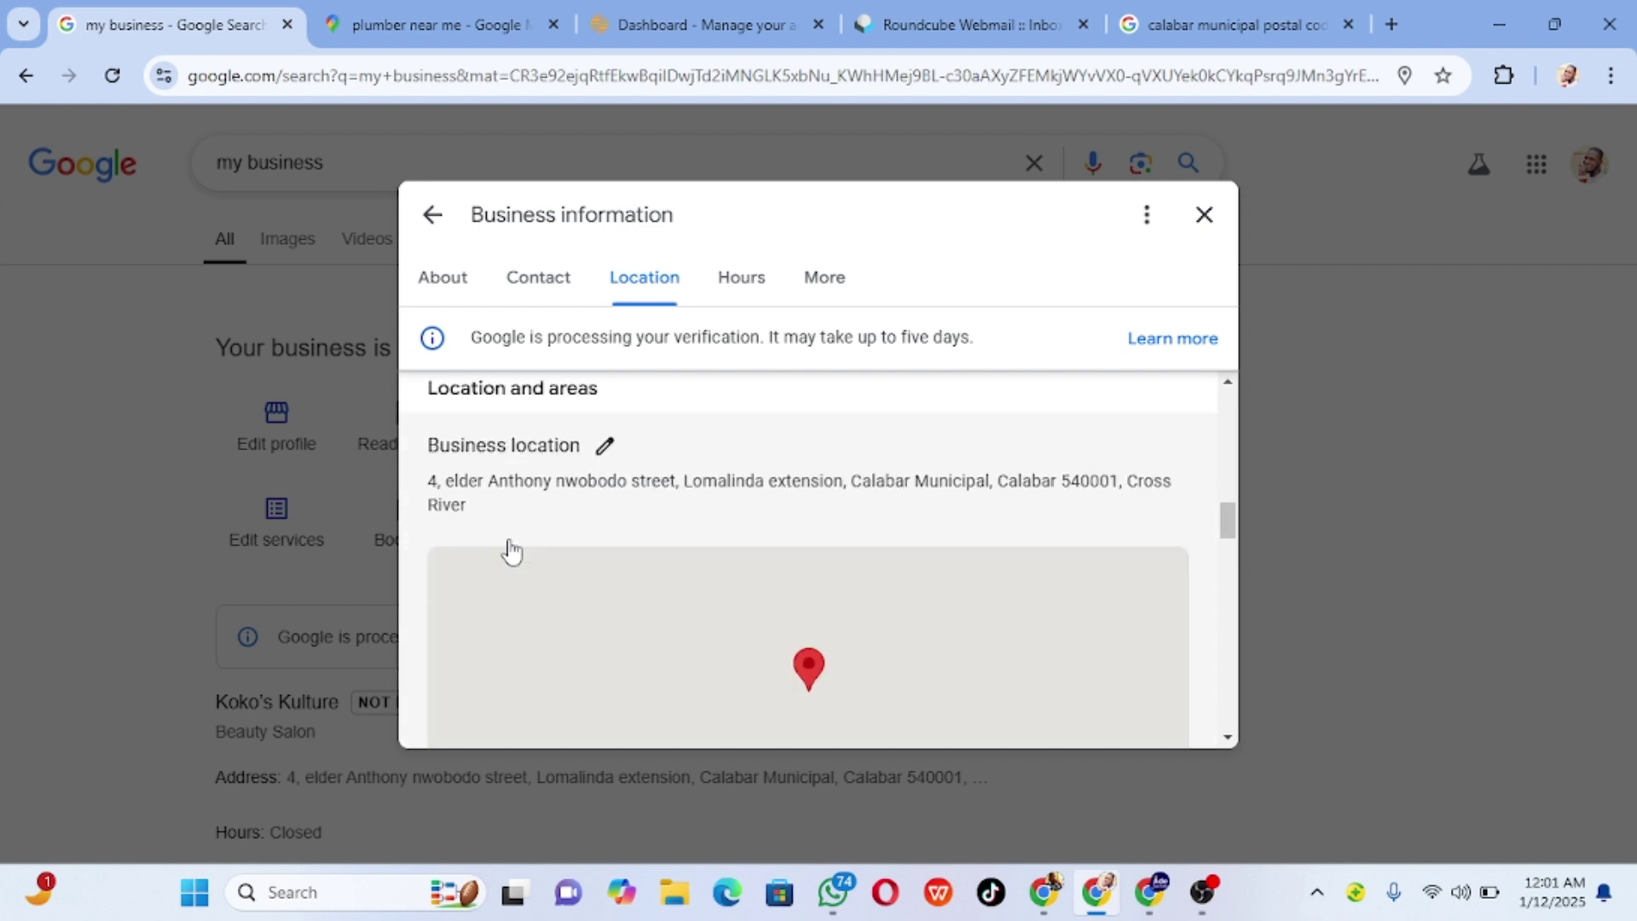
pyautogui.scroll(-5, 439, 473)
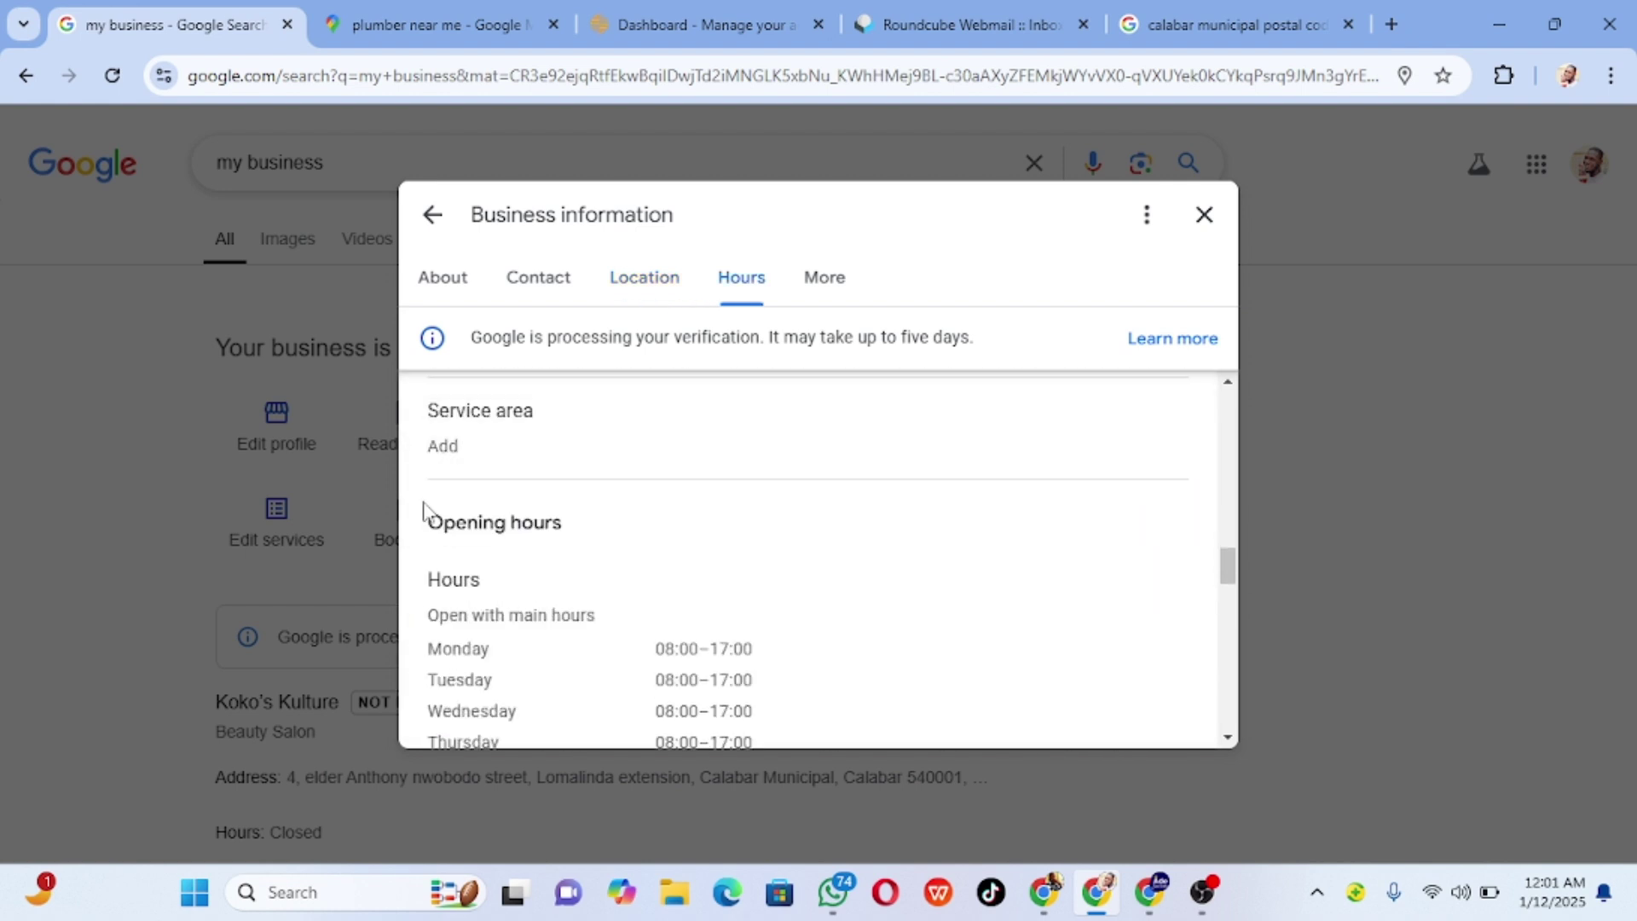
pyautogui.scroll(-3, 423, 512)
pyautogui.scroll(5, 424, 511)
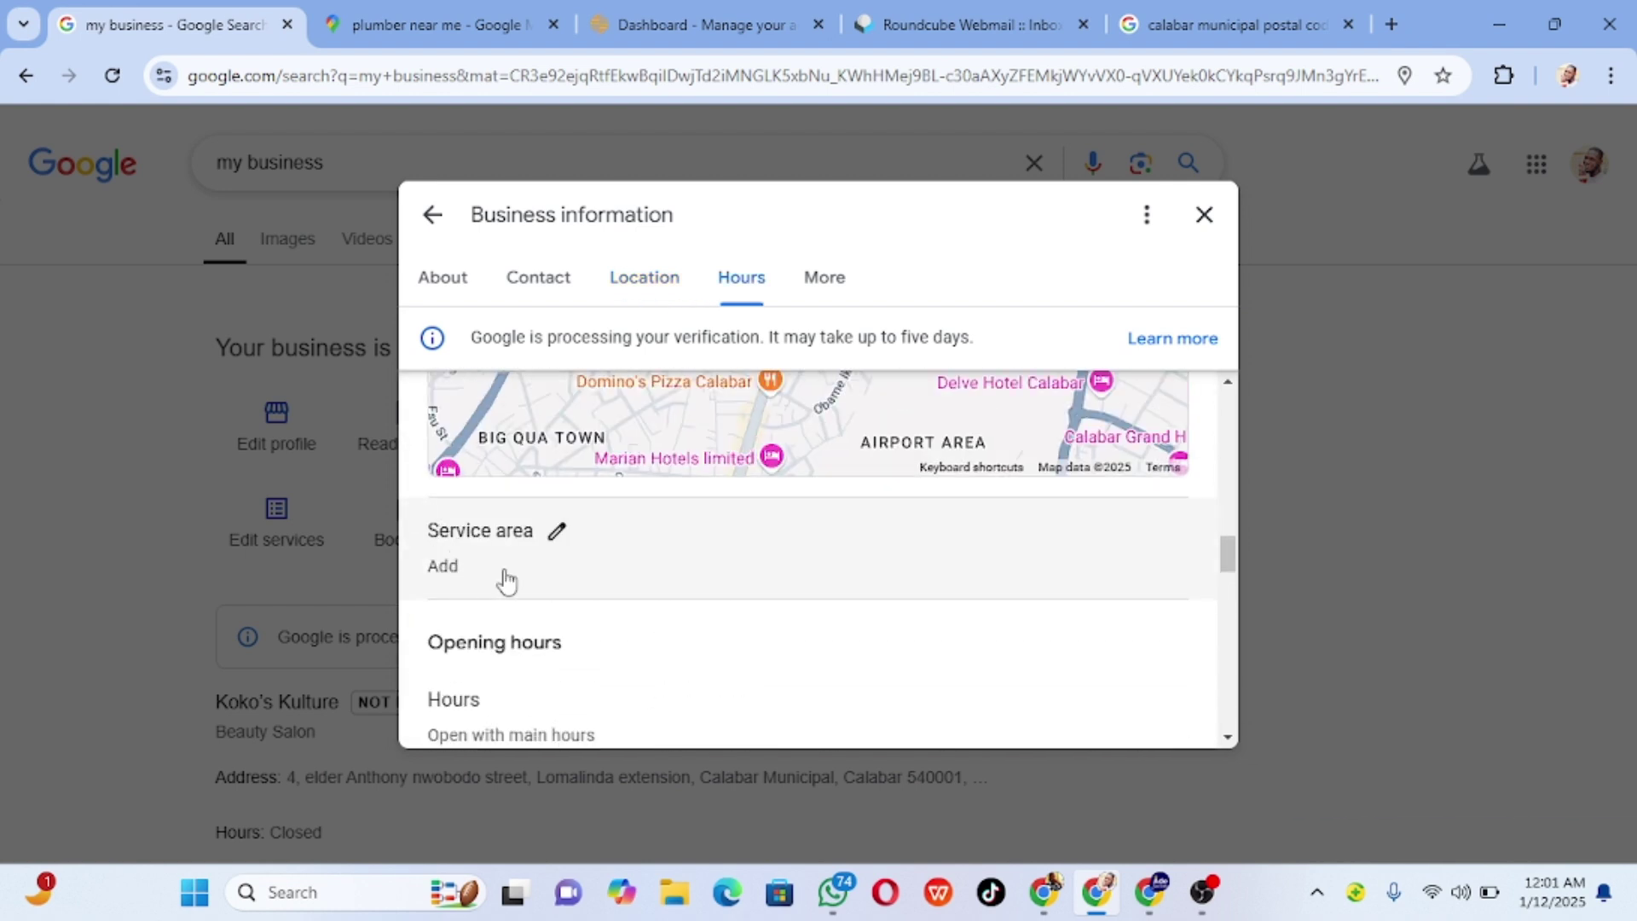
# - Add Enugu as a service area, taken from the WhatsApp notes
pyautogui.click(555, 543)
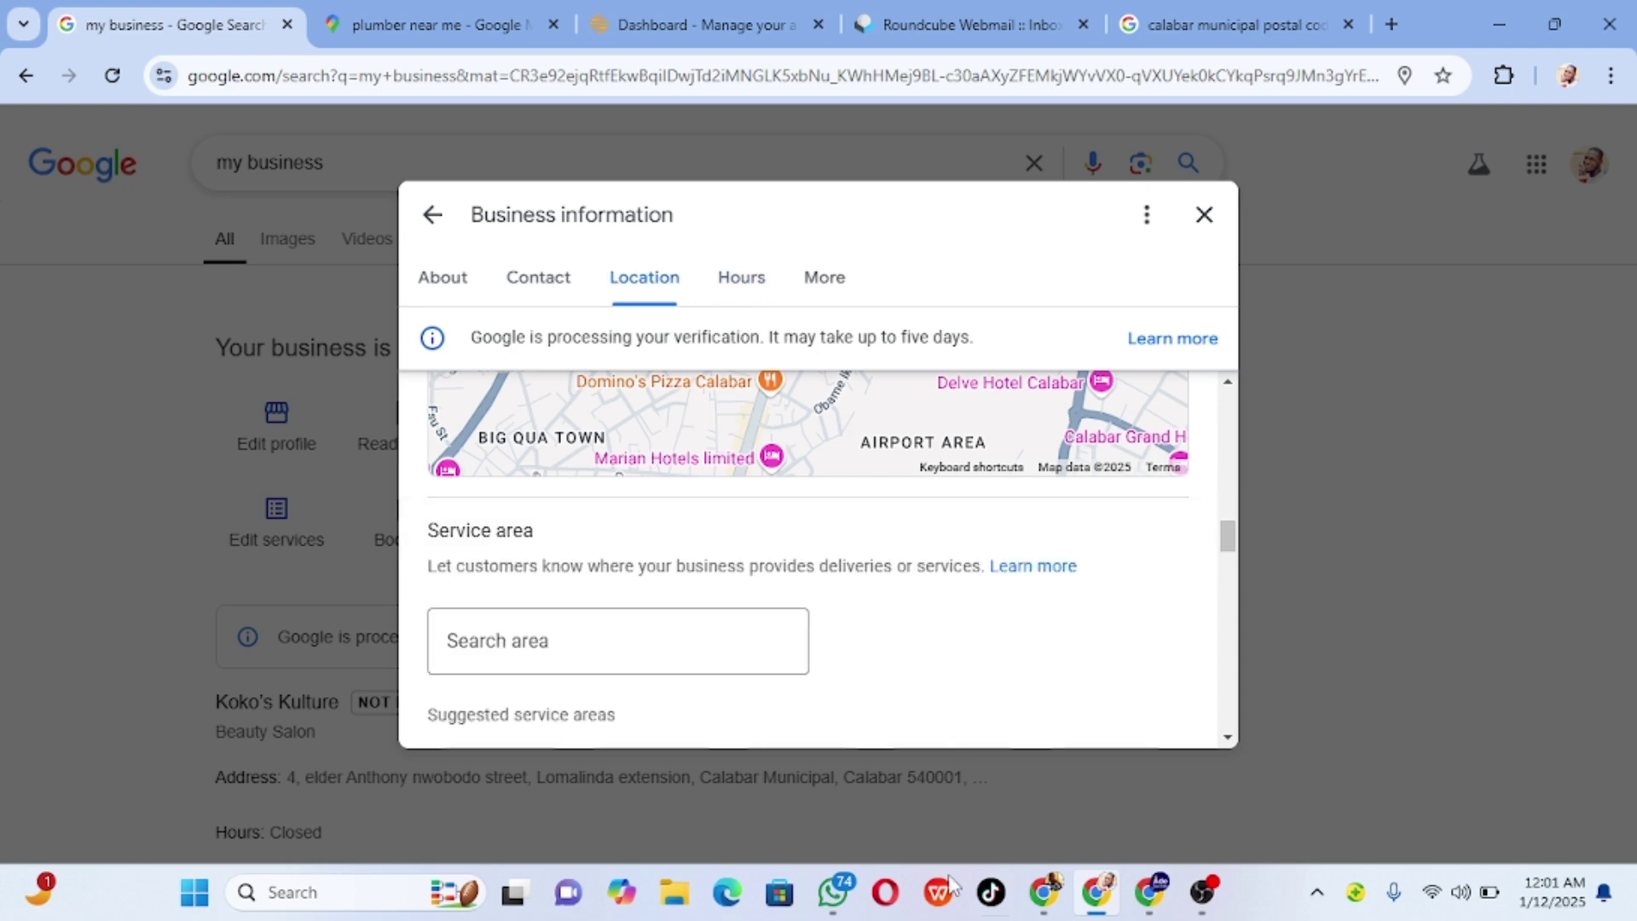
pyautogui.click(833, 892)
pyautogui.scroll(-4, 1126, 530)
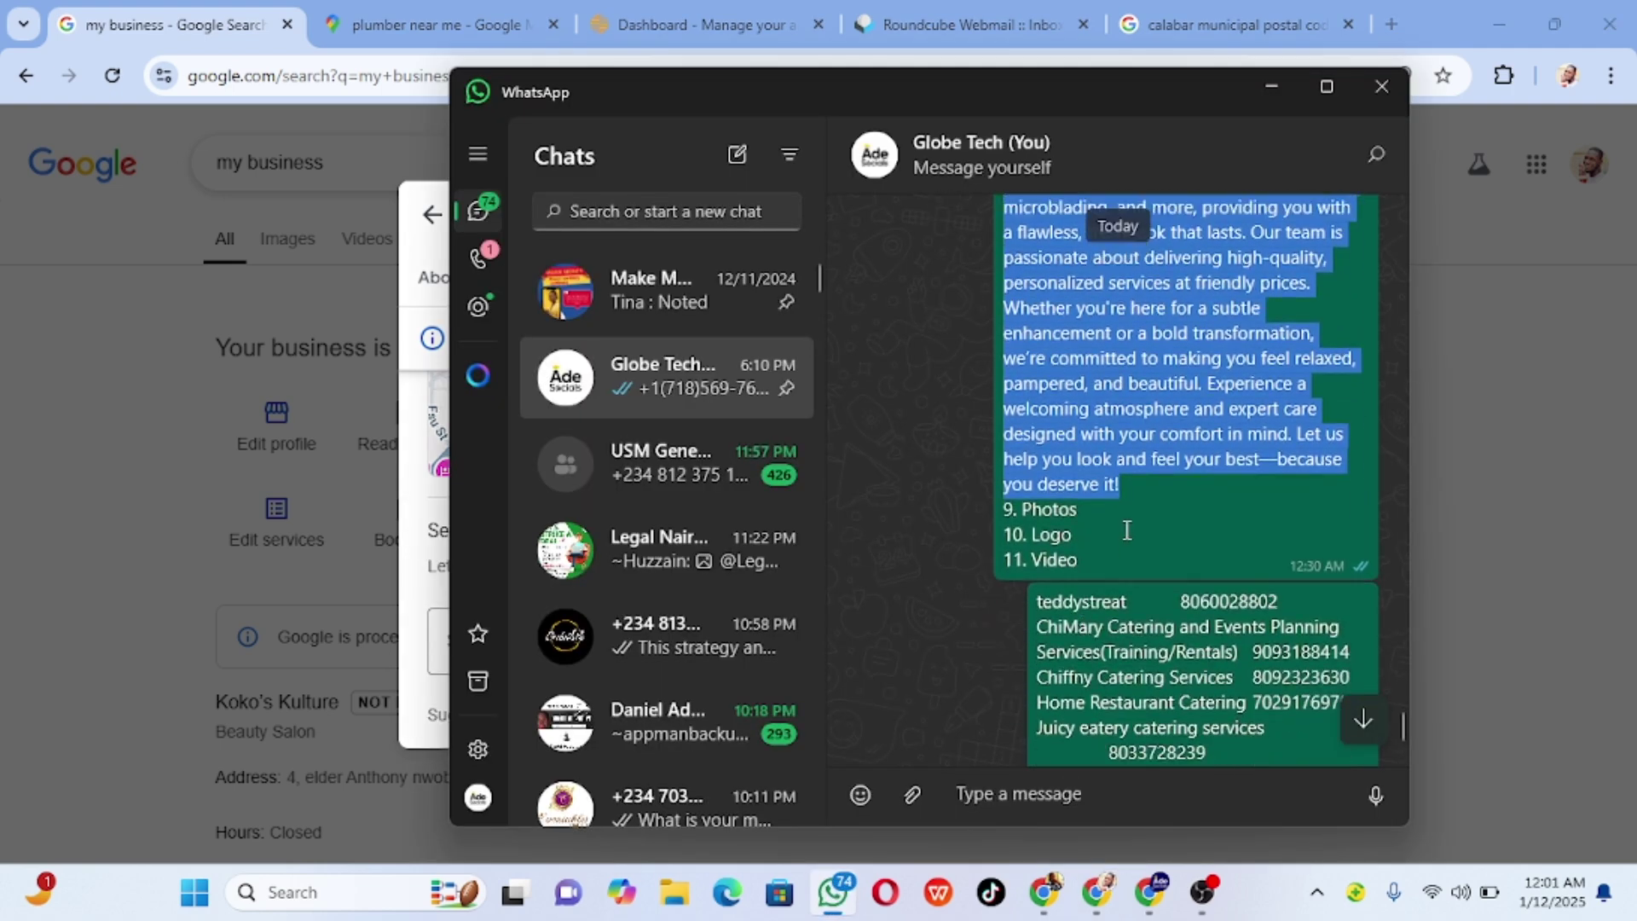
pyautogui.scroll(5, 1127, 530)
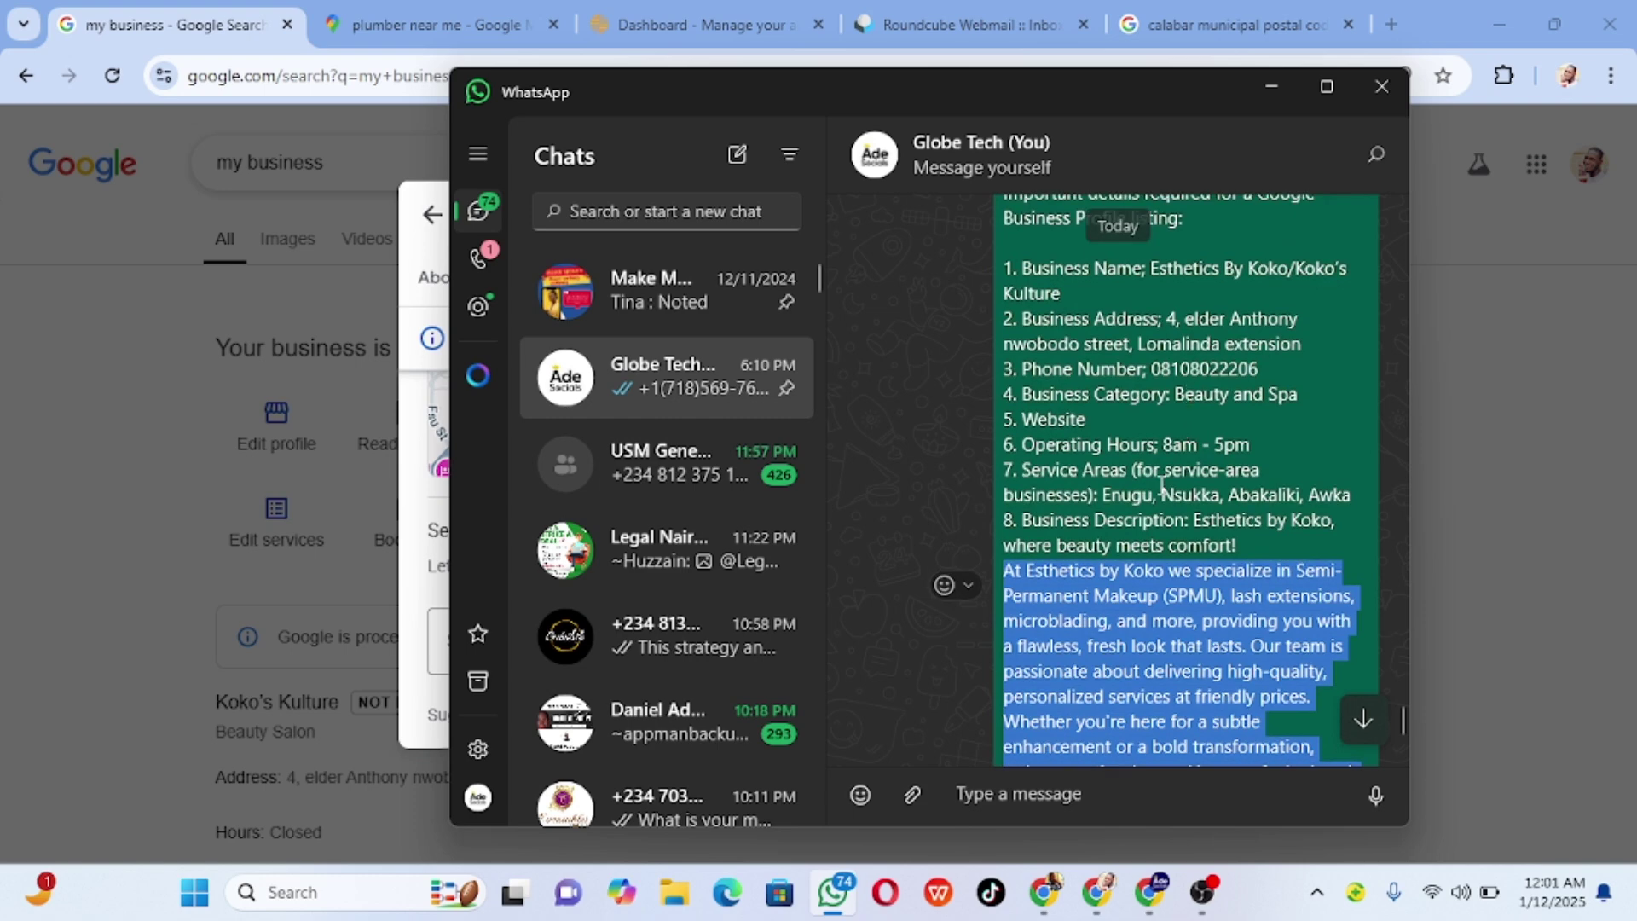
pyautogui.moveTo(1105, 494); pyautogui.dragTo(1153, 500)
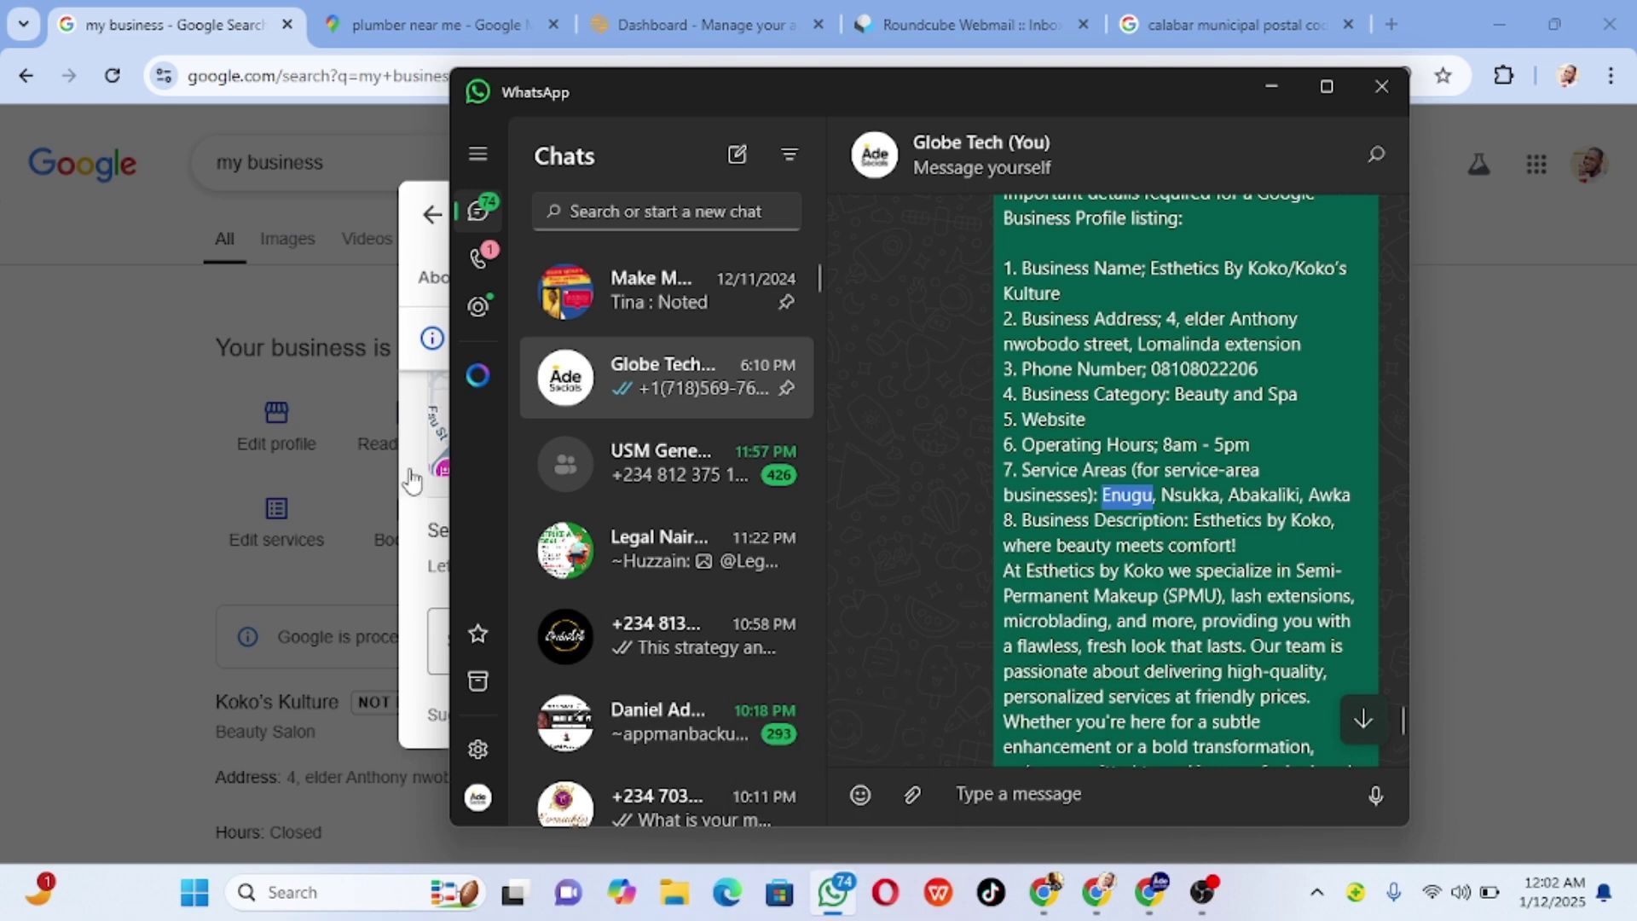
pyautogui.hotkey('alt', 'Tab')
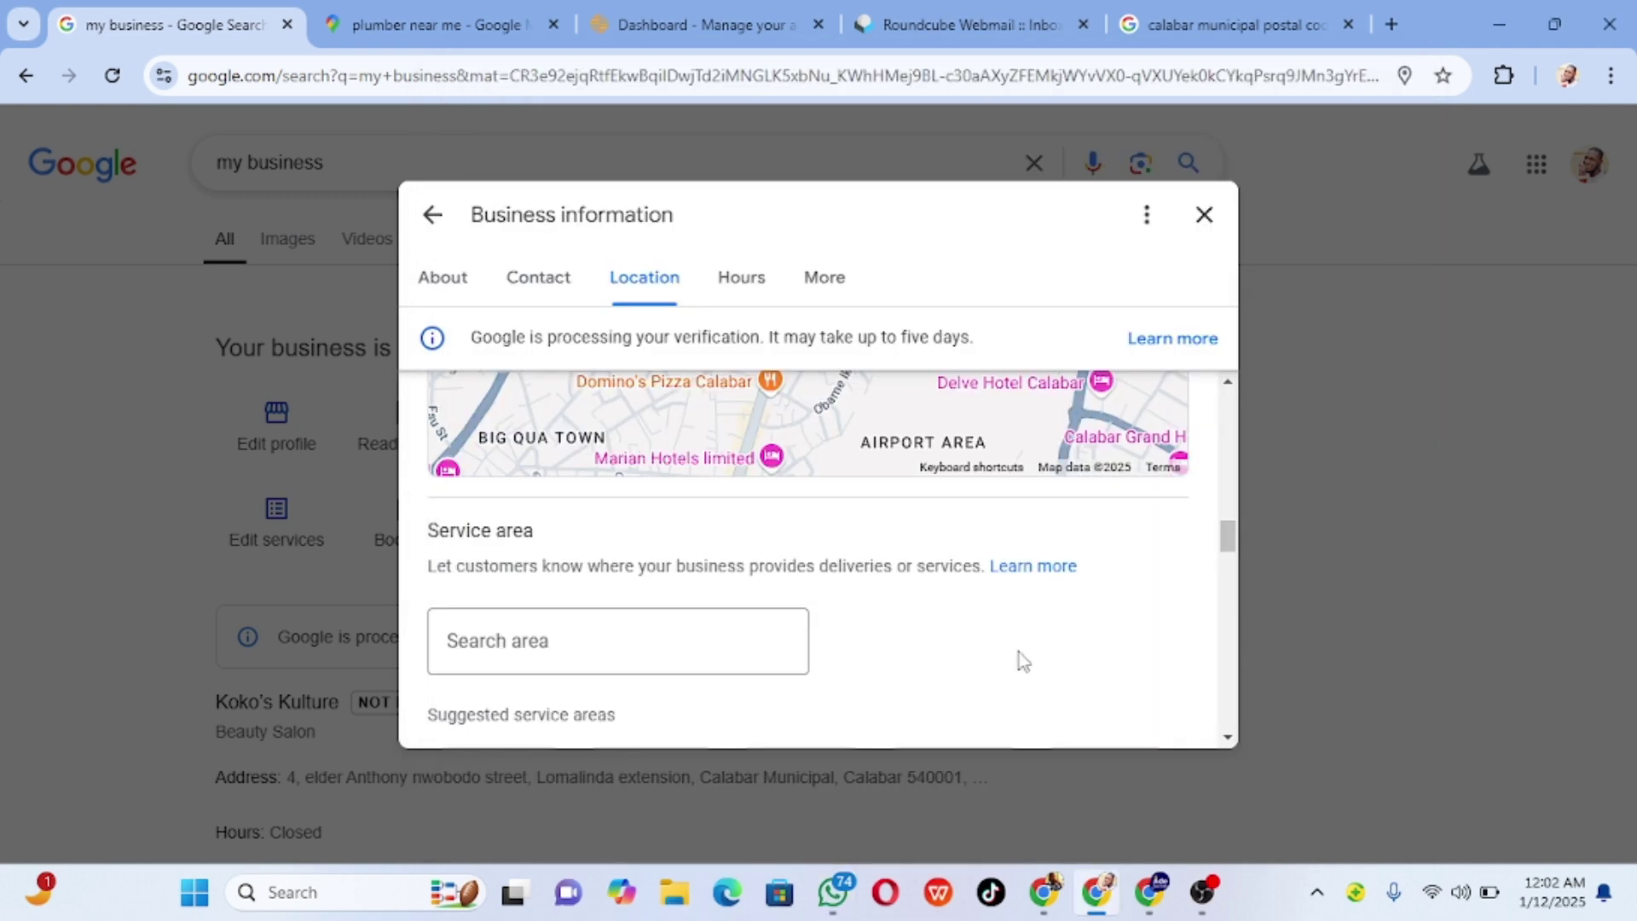
pyautogui.click(636, 644)
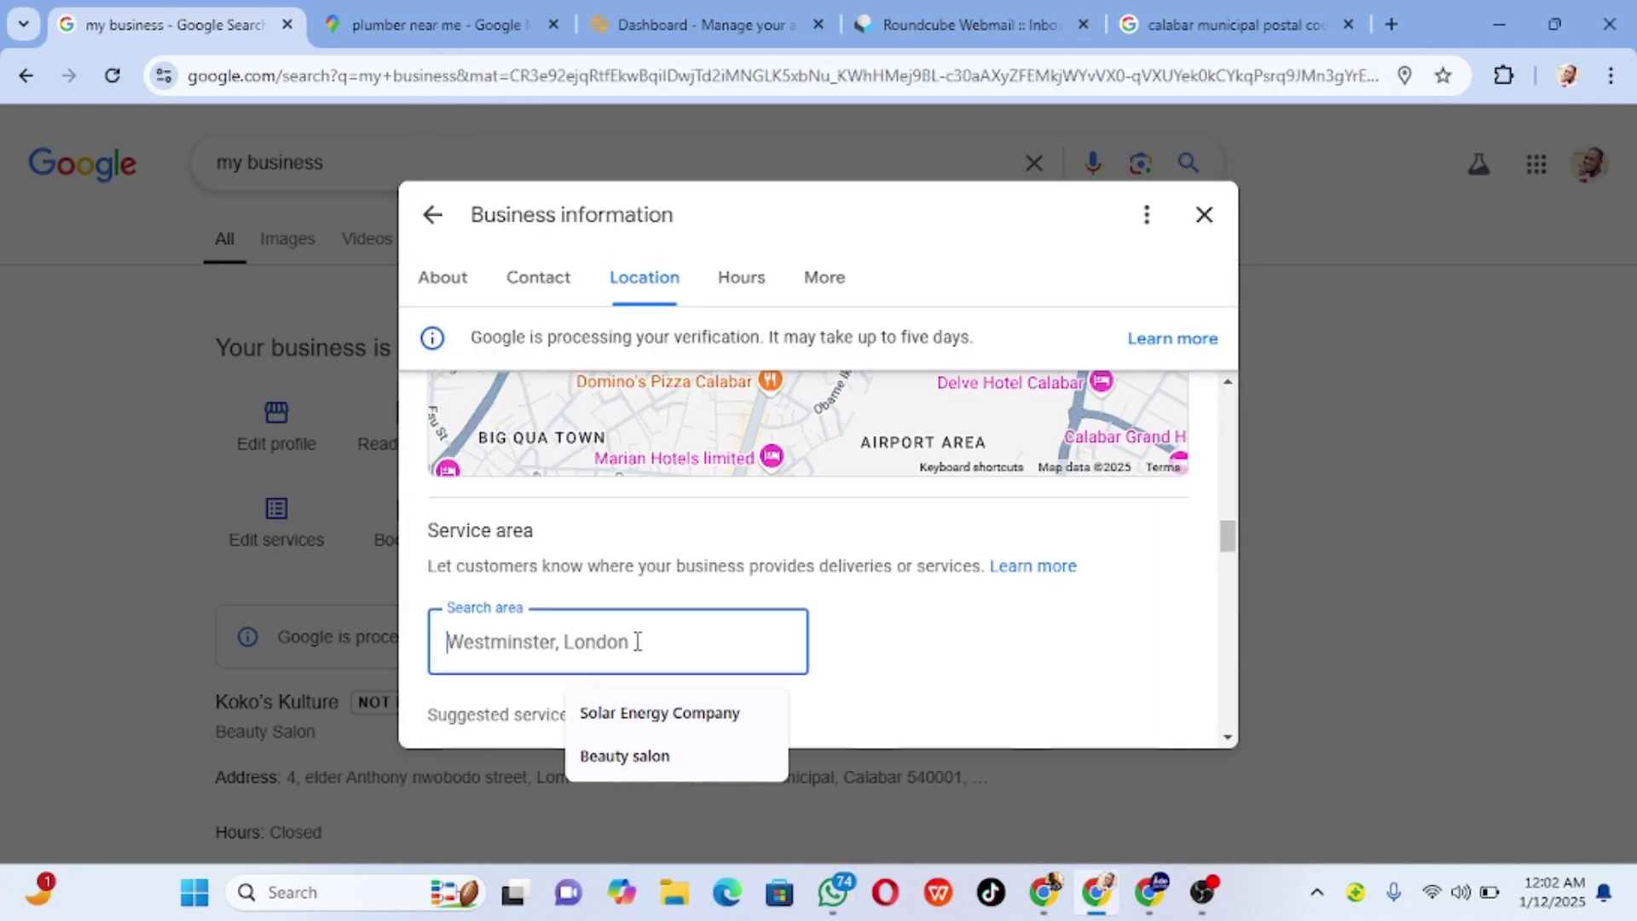
pyautogui.write('Enugu')
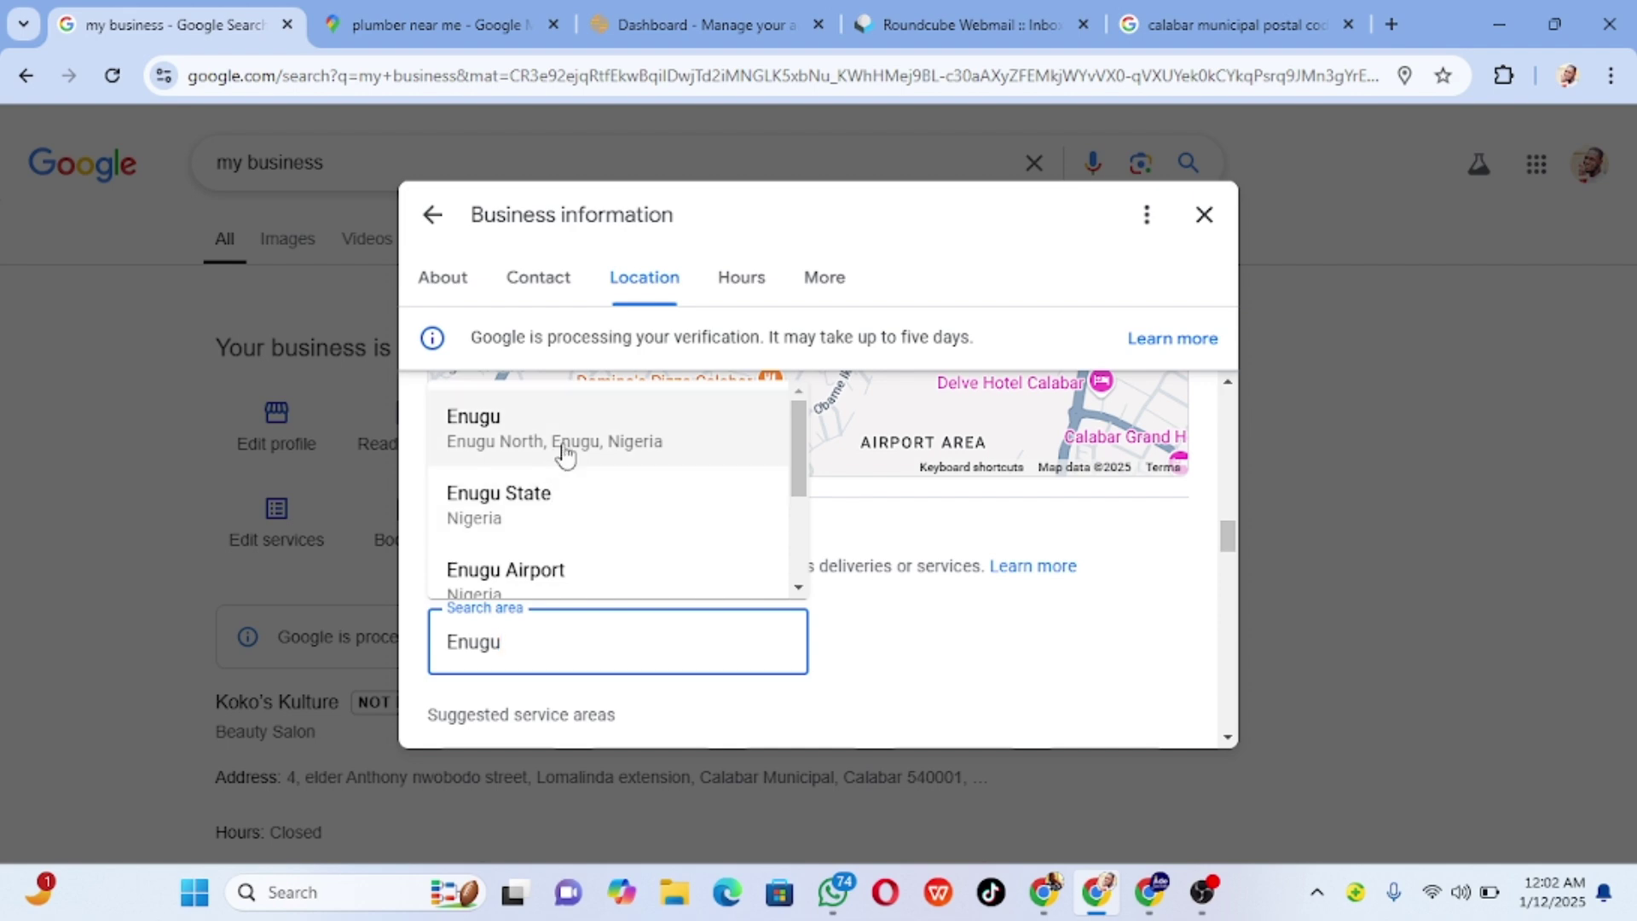
pyautogui.click(530, 519)
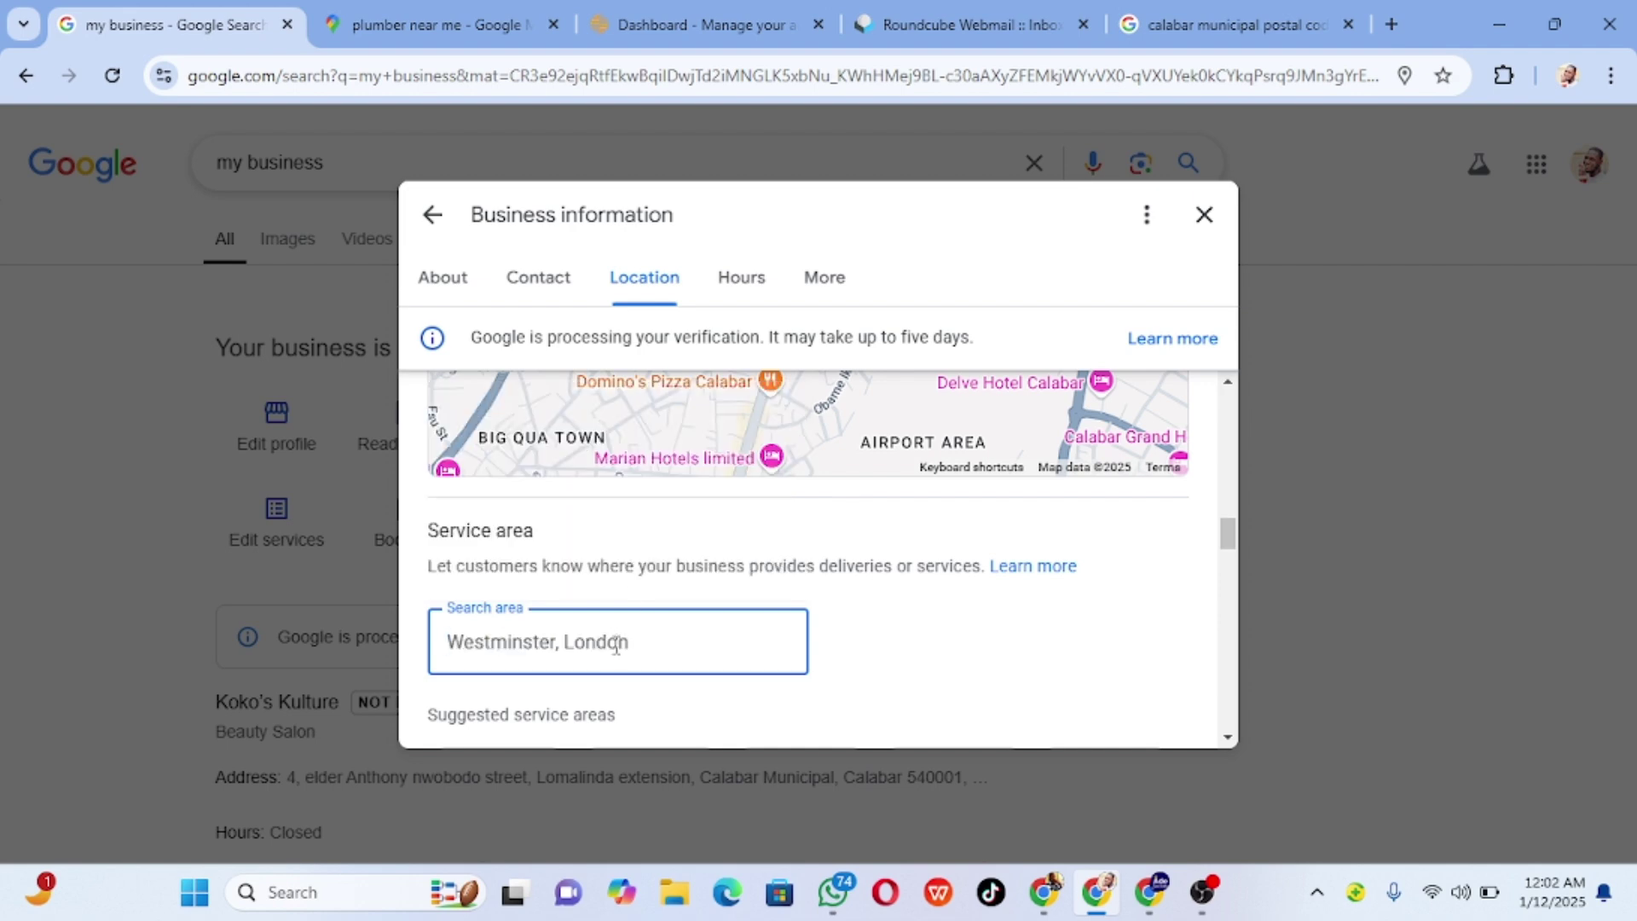
# - Add Nsukka and Abakaliki as service areas, copied from the WhatsApp notes
pyautogui.click(833, 892)
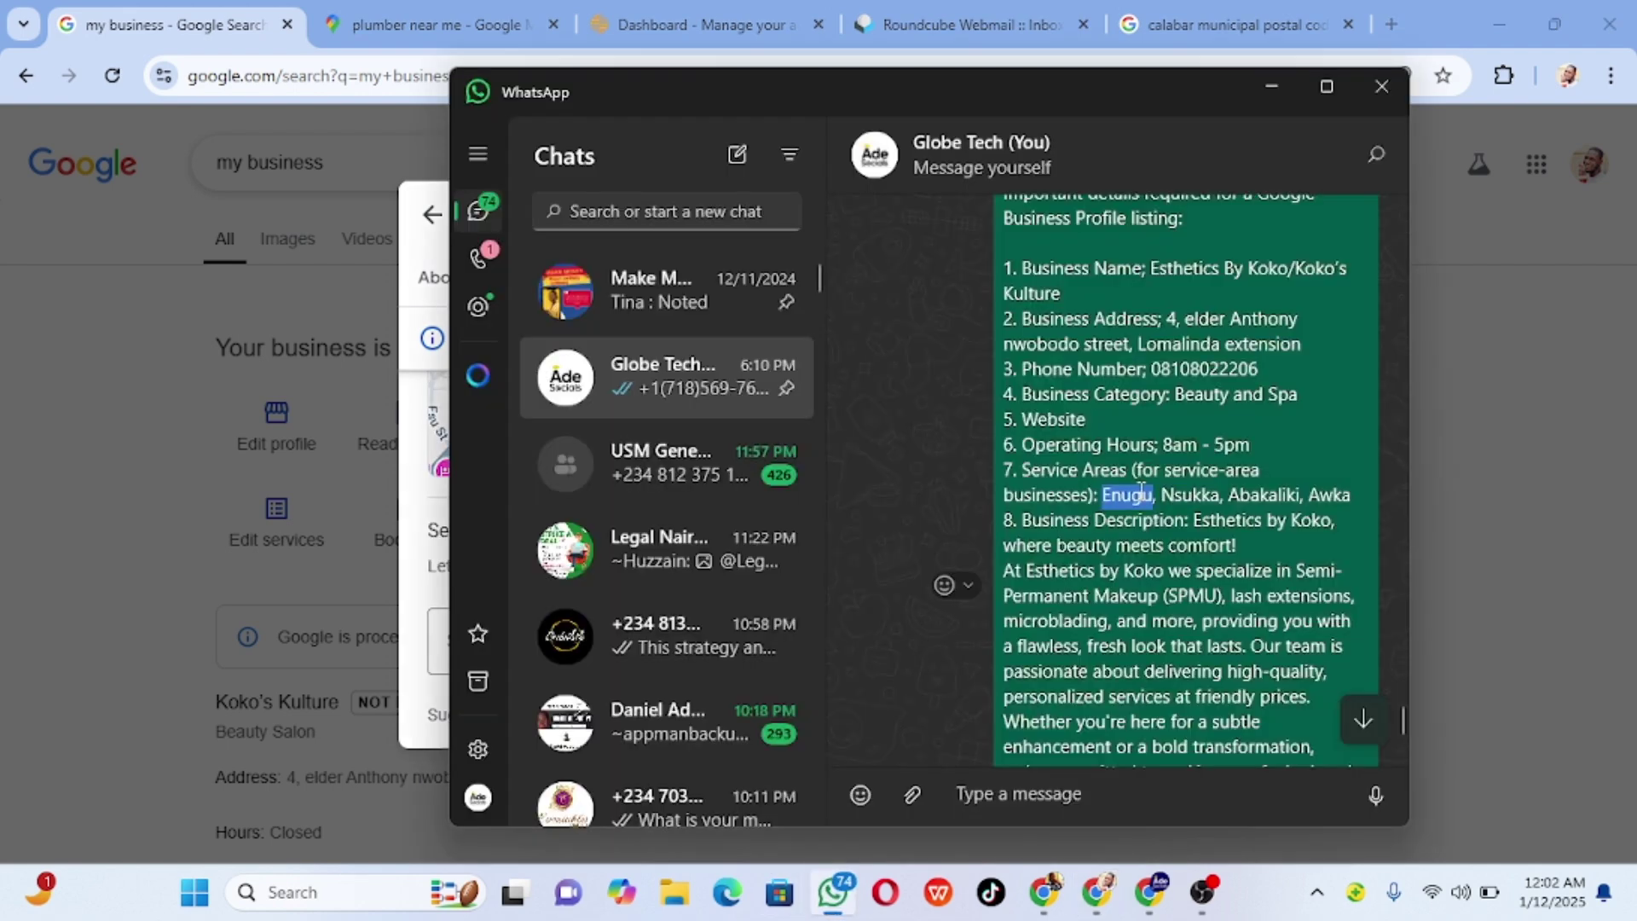
pyautogui.moveTo(1161, 495); pyautogui.dragTo(1221, 493)
pyautogui.hotkey('ctrl', 'c')
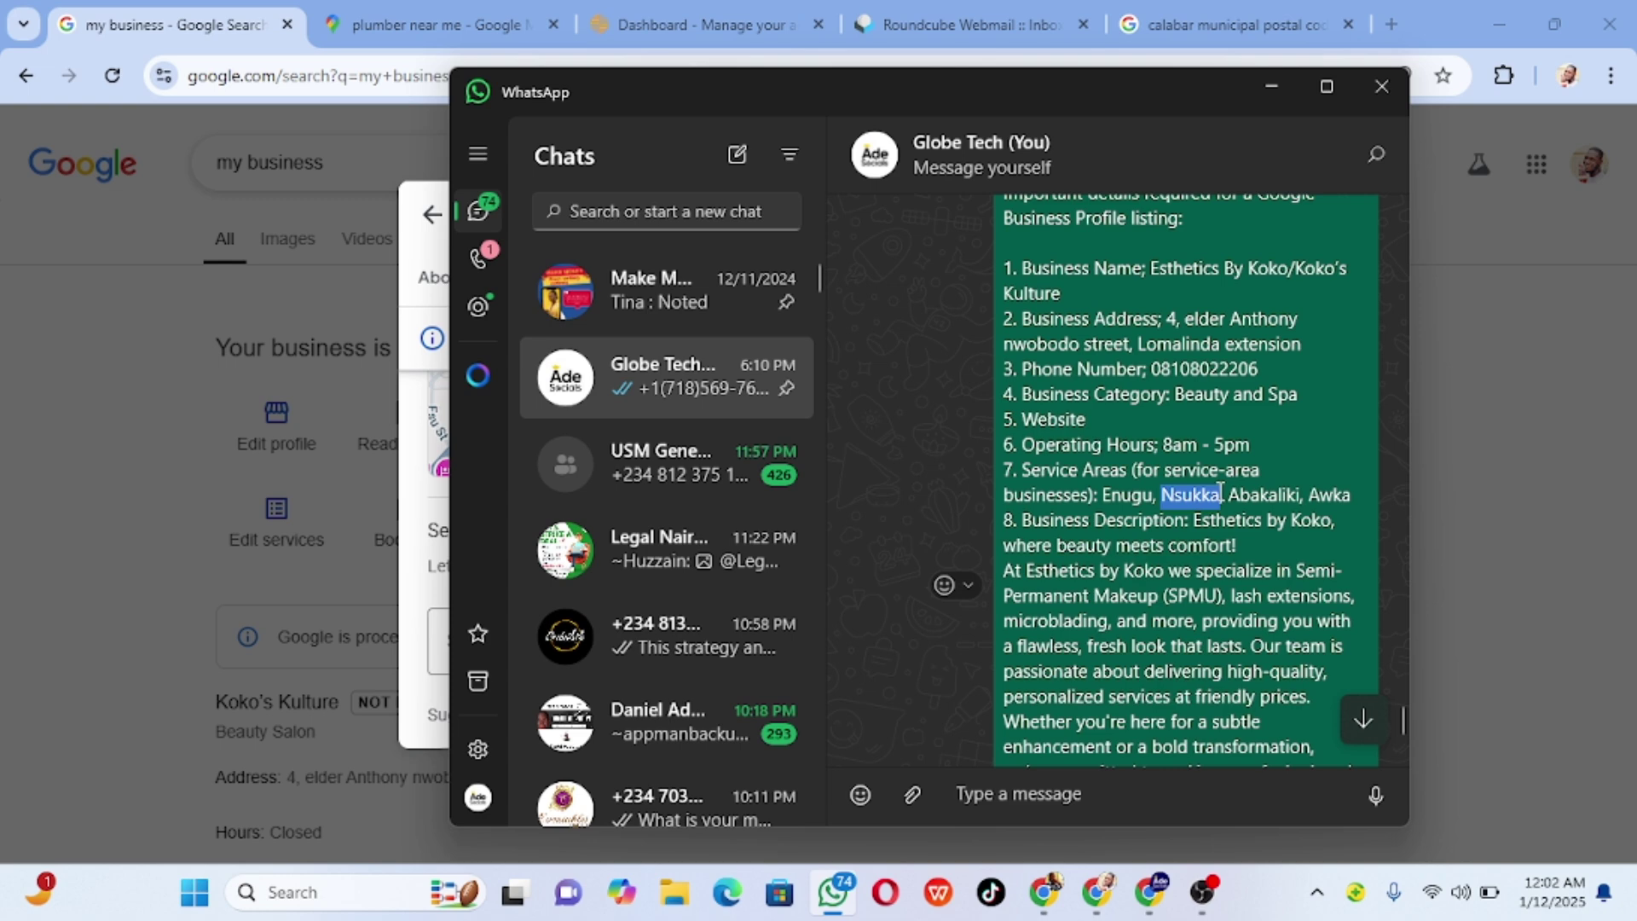
pyautogui.click(1097, 892)
pyautogui.hotkey('ctrl', 'v')
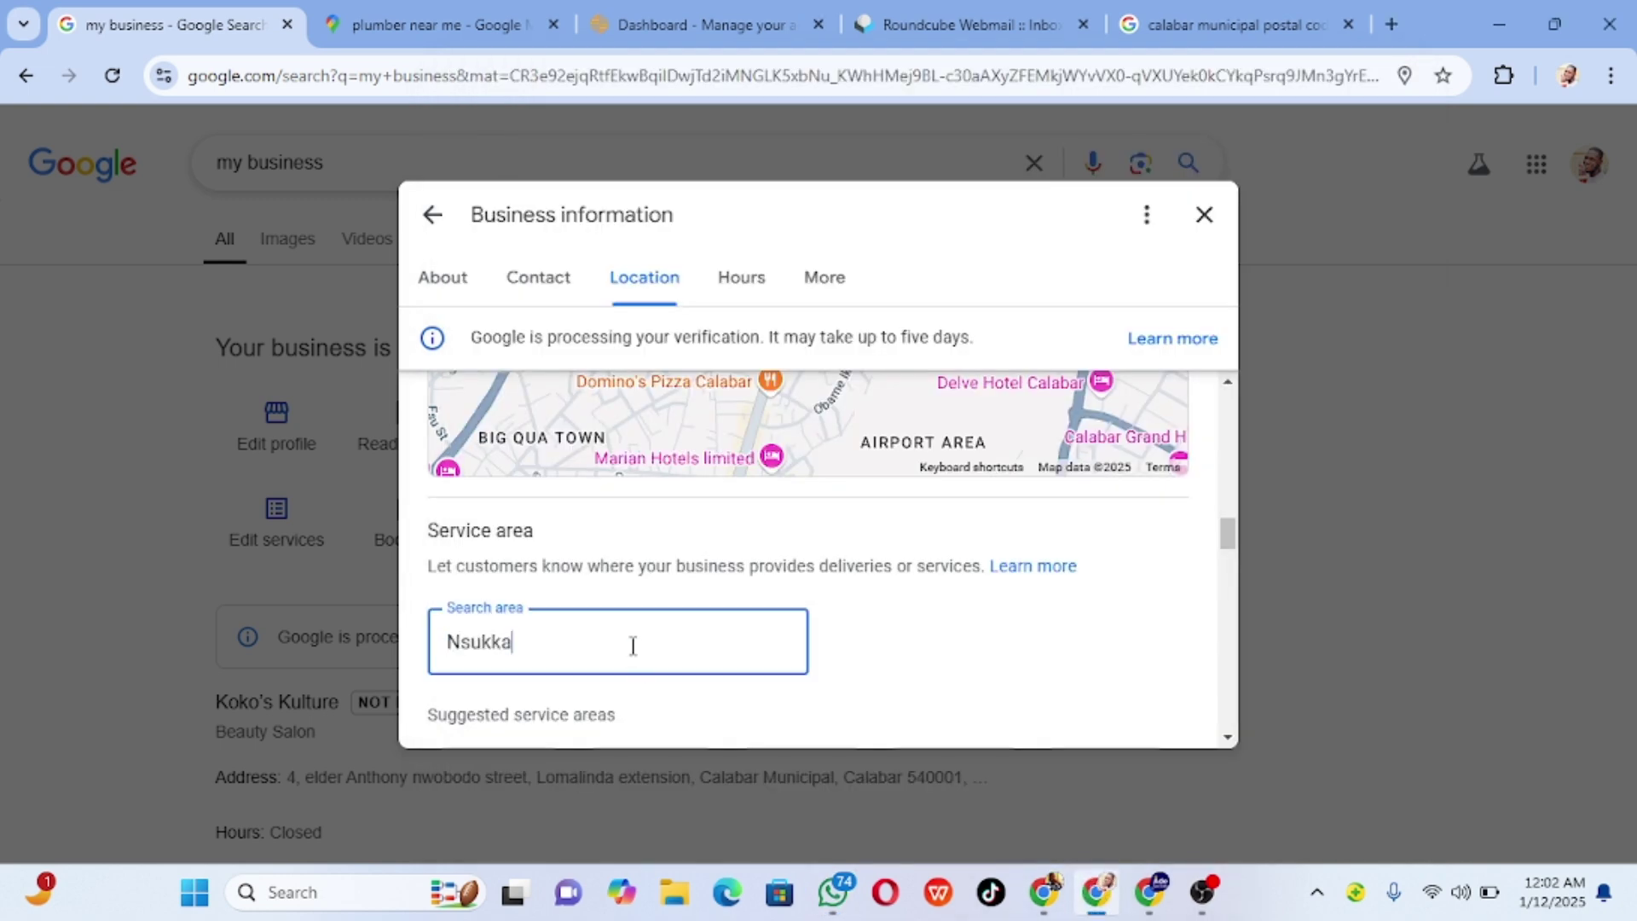
pyautogui.click(541, 561)
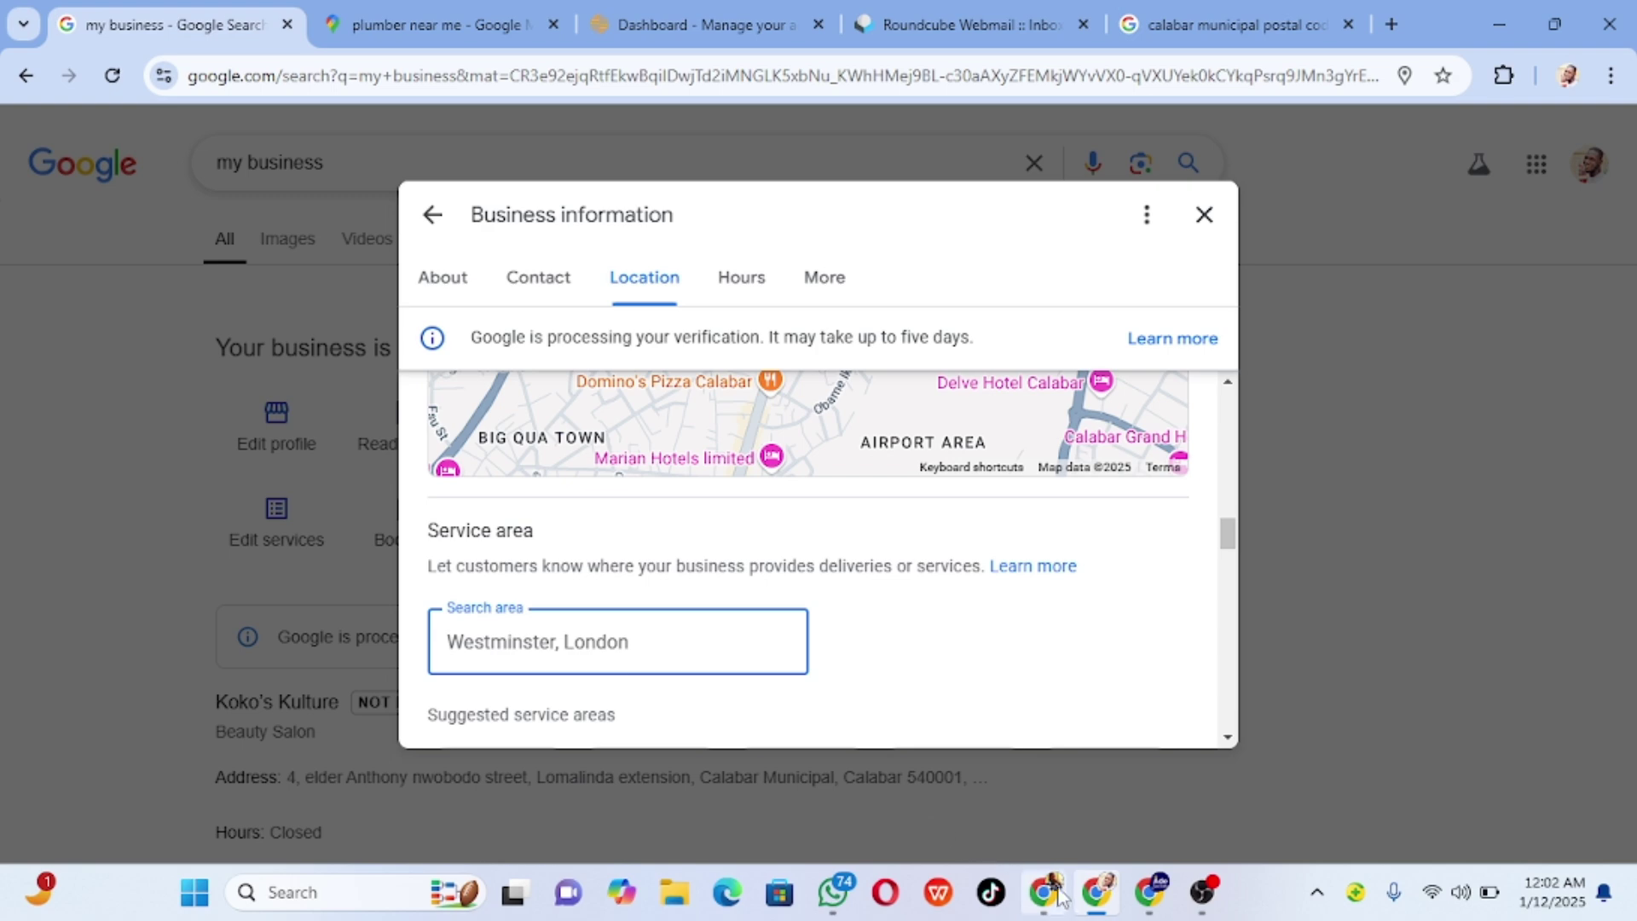
pyautogui.click(833, 891)
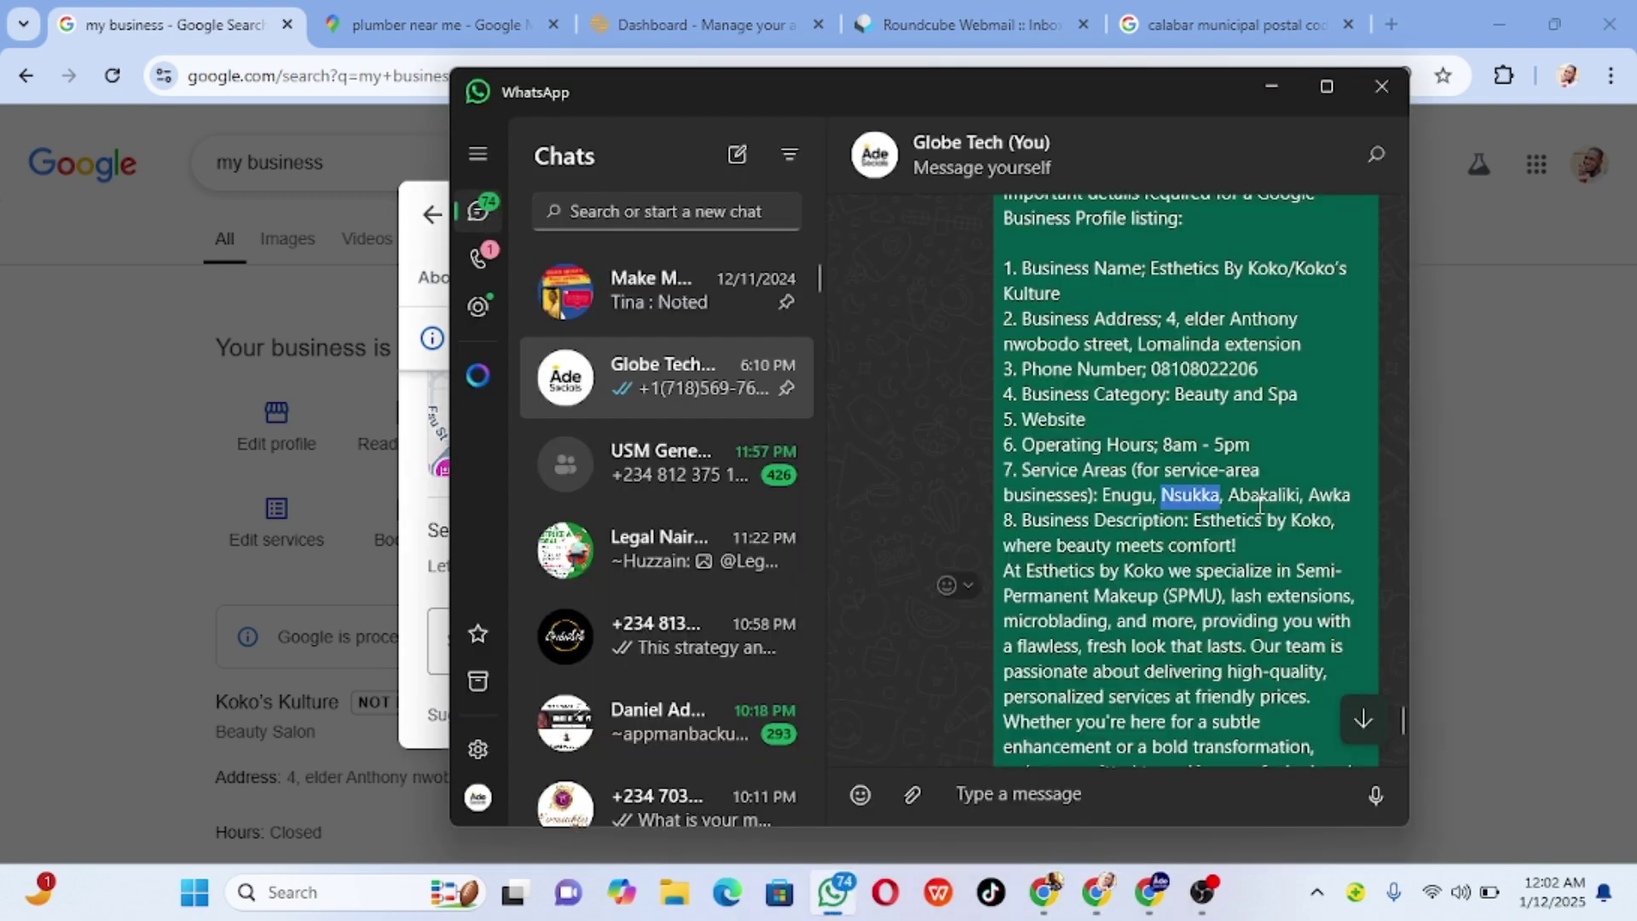
pyautogui.moveTo(1230, 496); pyautogui.dragTo(1302, 497)
pyautogui.hotkey('ctrl', 'c')
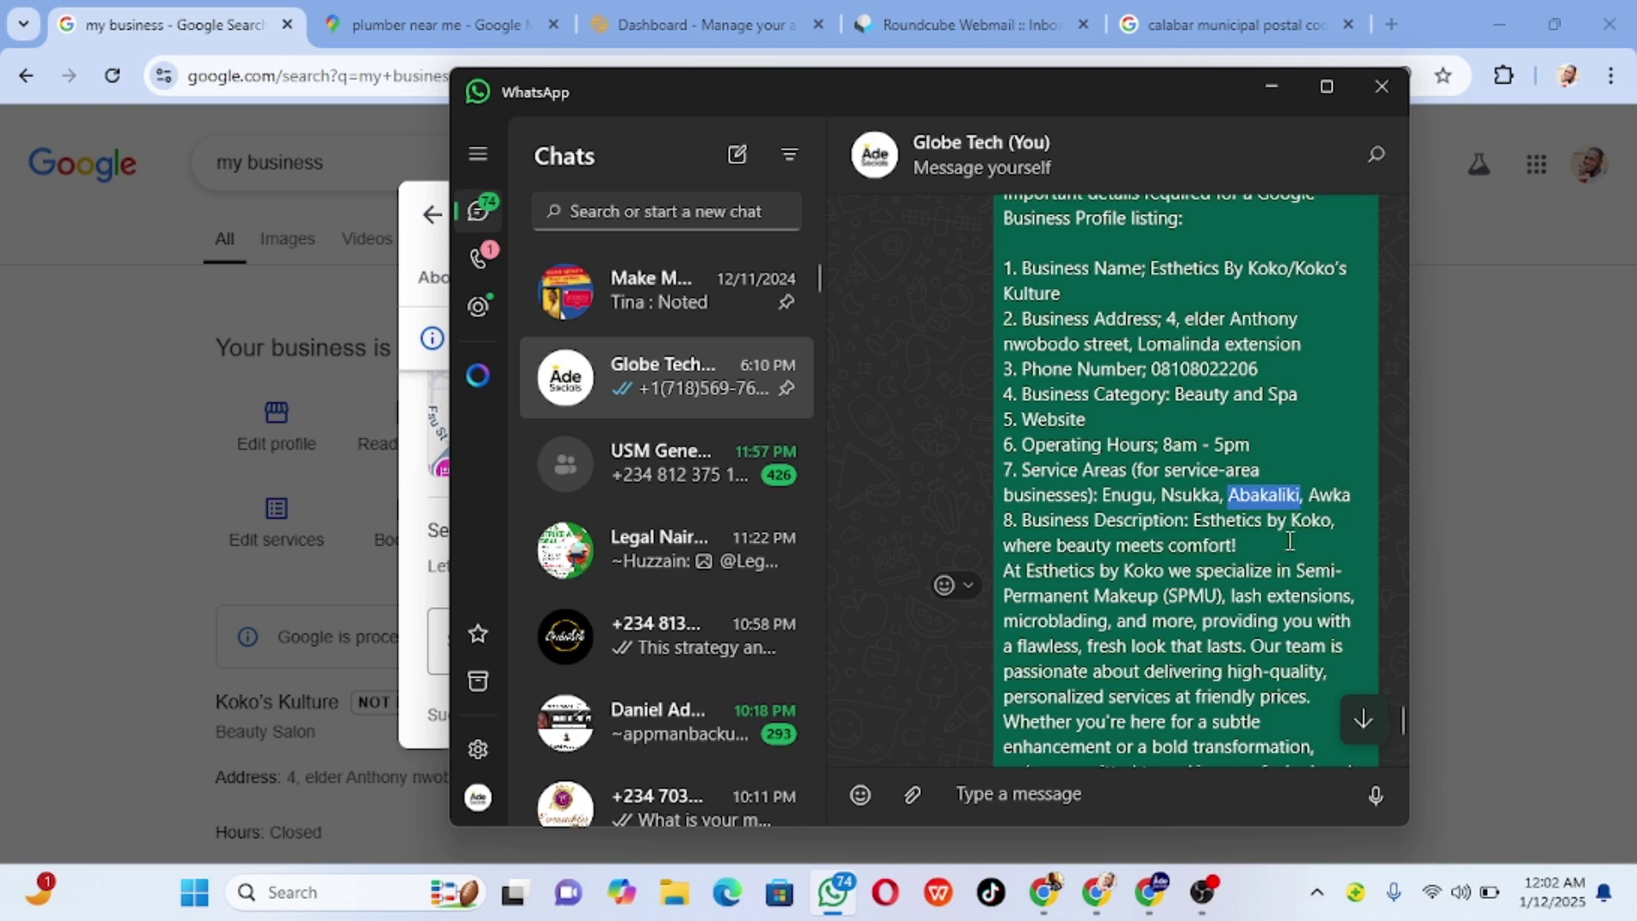
pyautogui.click(1100, 894)
pyautogui.click(568, 625)
pyautogui.hotkey('ctrl', 'v')
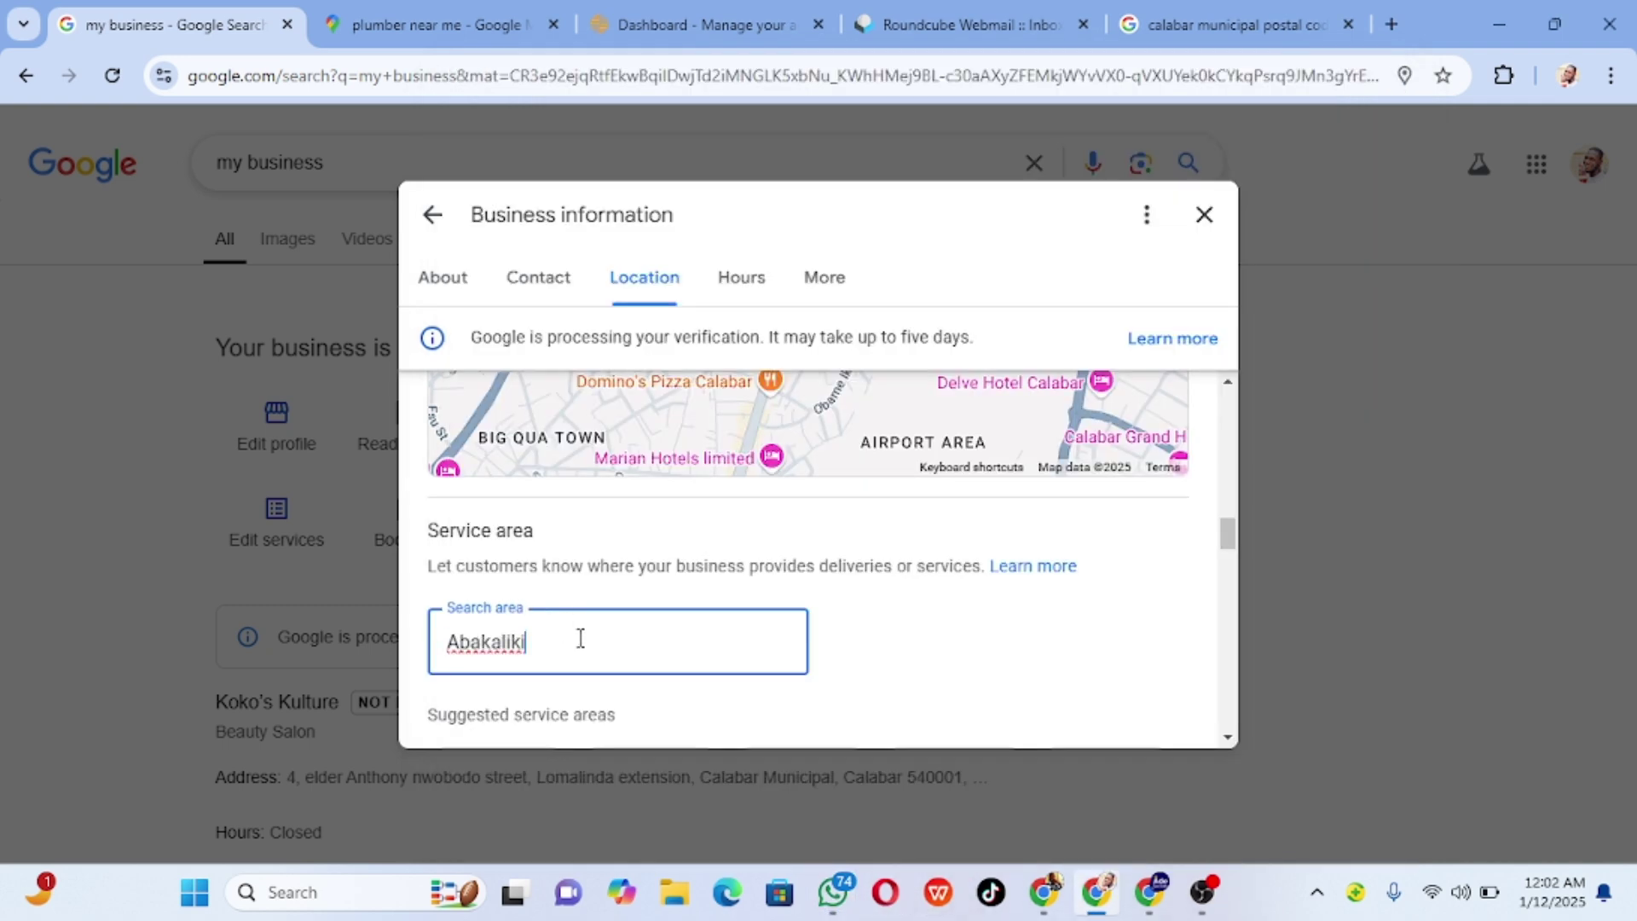
pyautogui.click(556, 601)
pyautogui.scroll(-2, 822, 499)
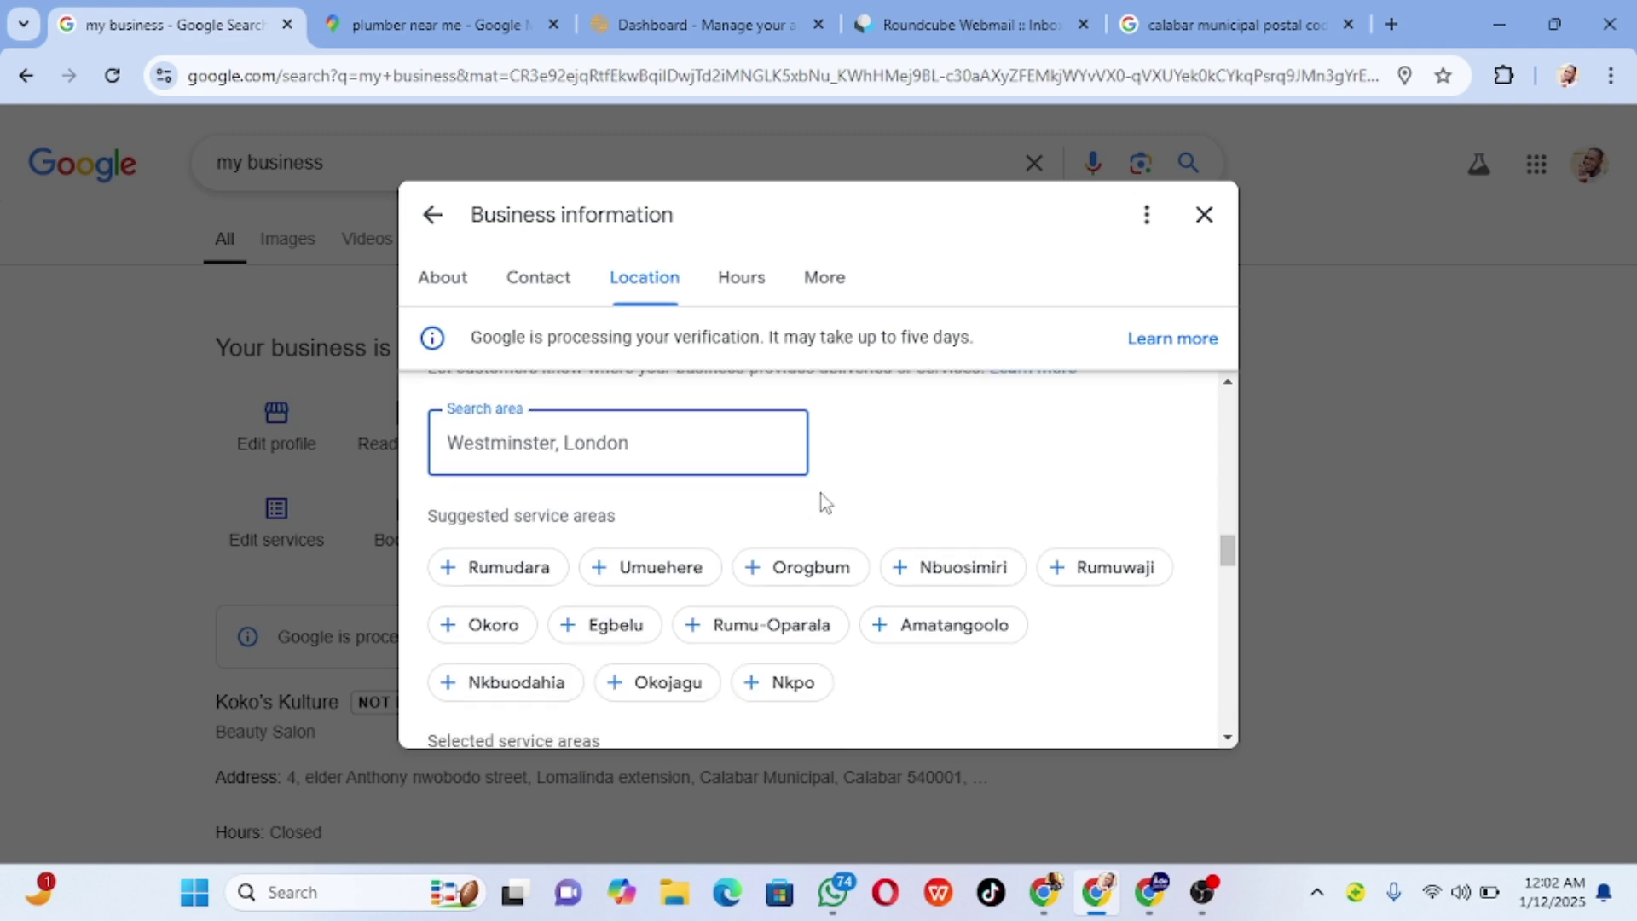
# - Copy Awka from the notes and add Awka, Nigeria as a service area
pyautogui.click(1110, 895)
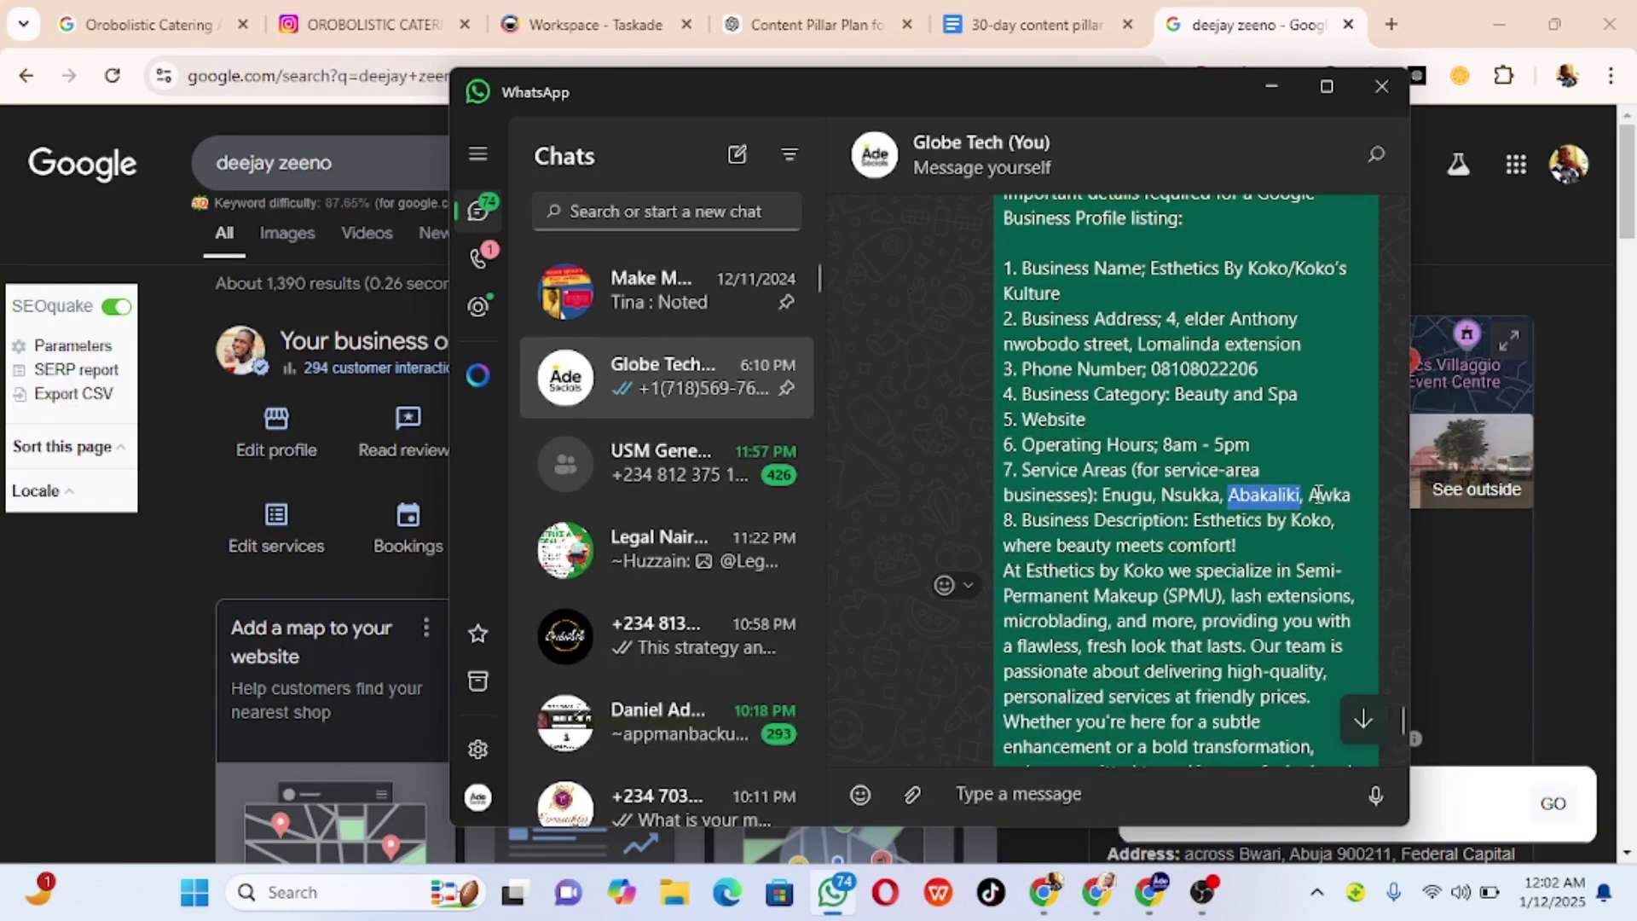
pyautogui.moveTo(1311, 494); pyautogui.dragTo(1357, 497)
pyautogui.hotkey('ctrl', 'c')
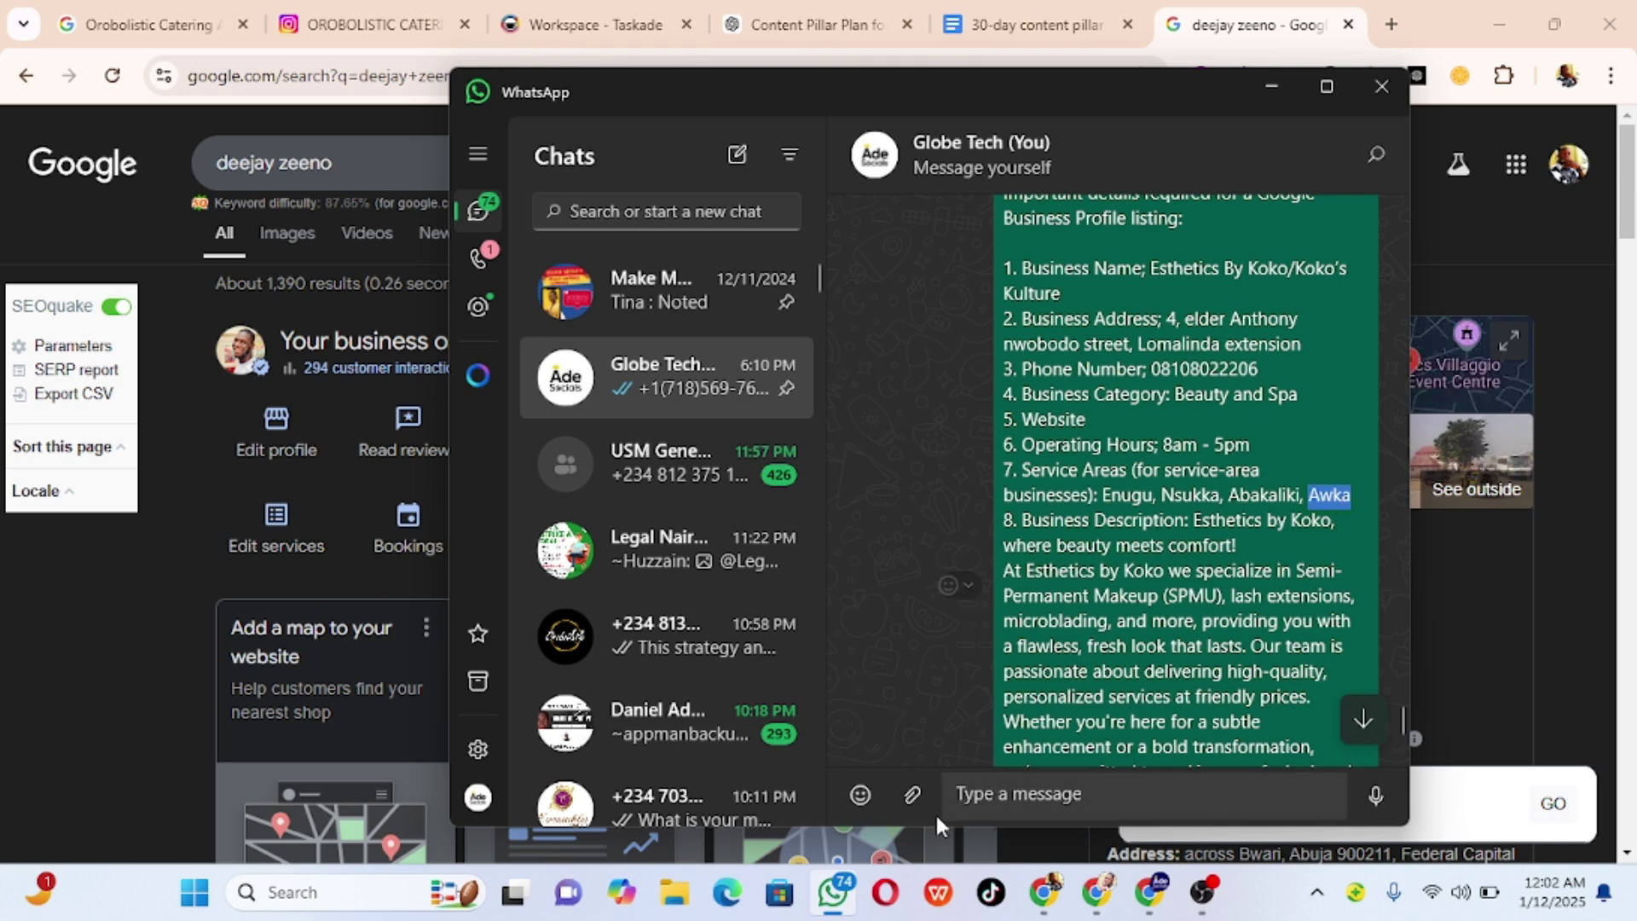
pyautogui.click(1095, 896)
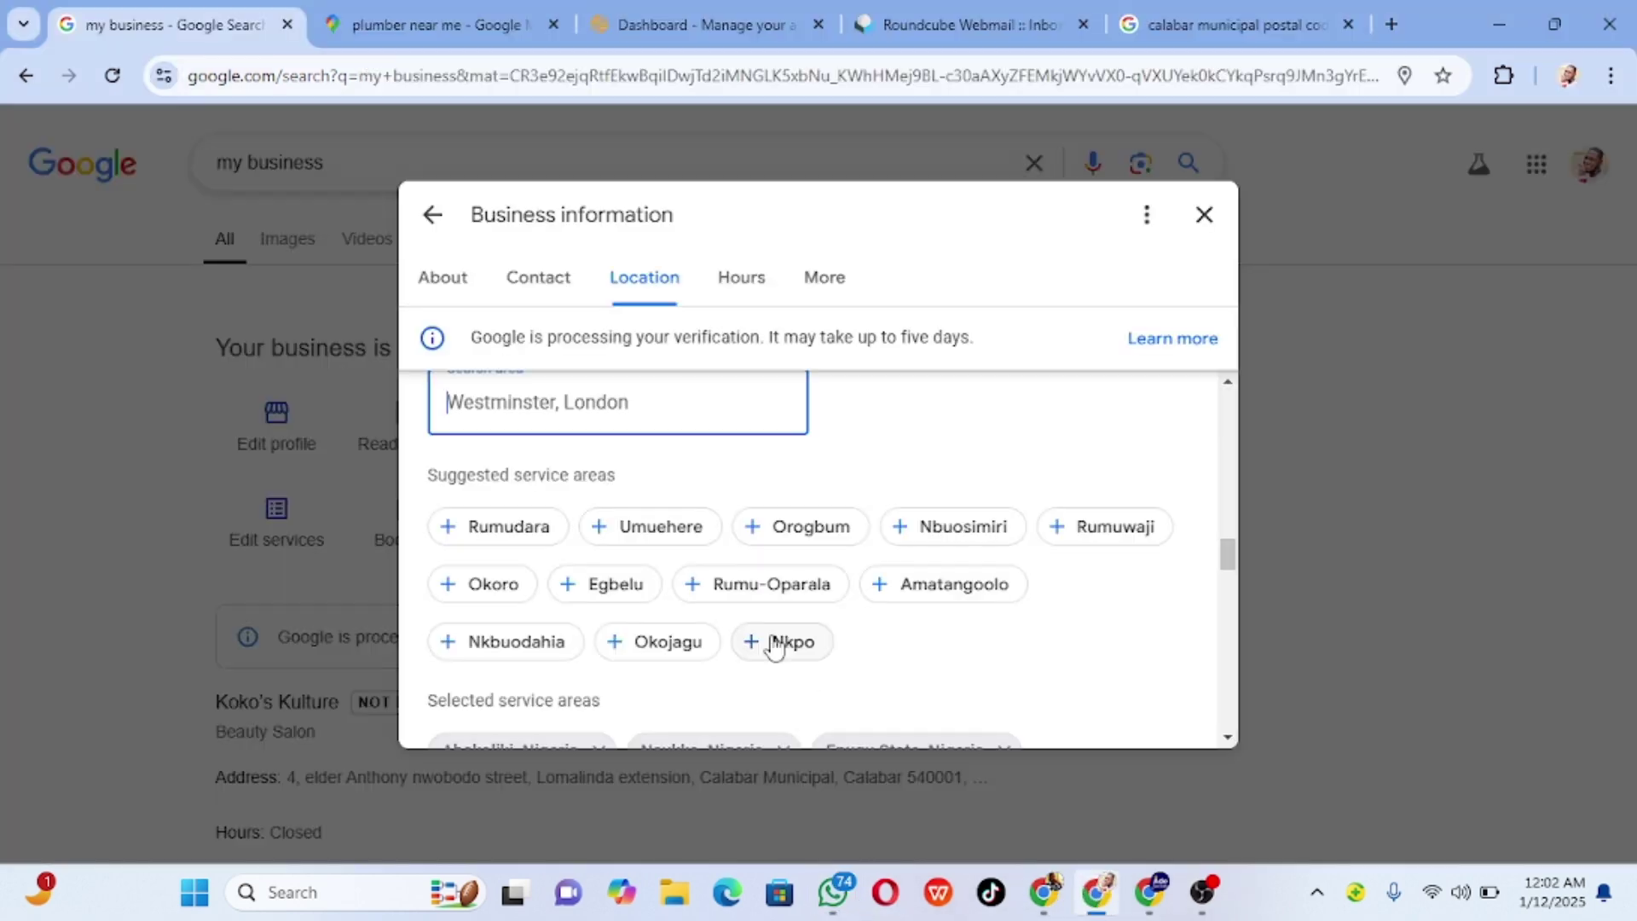
pyautogui.click(606, 416)
pyautogui.hotkey('ctrl', 'v')
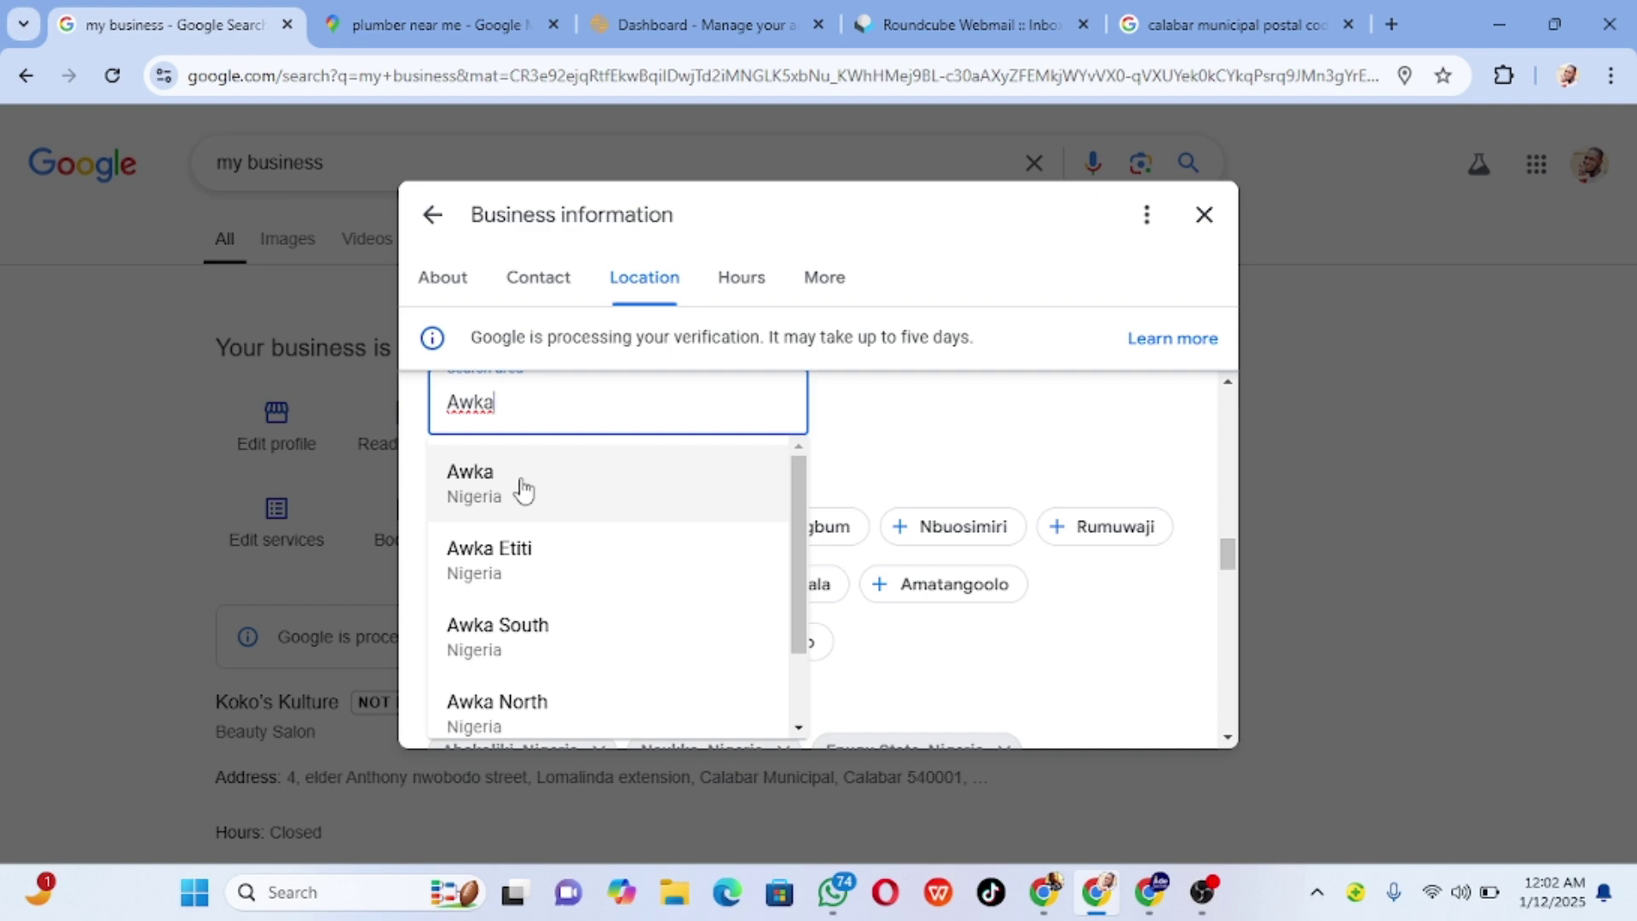
pyautogui.click(522, 491)
pyautogui.scroll(3, 953, 496)
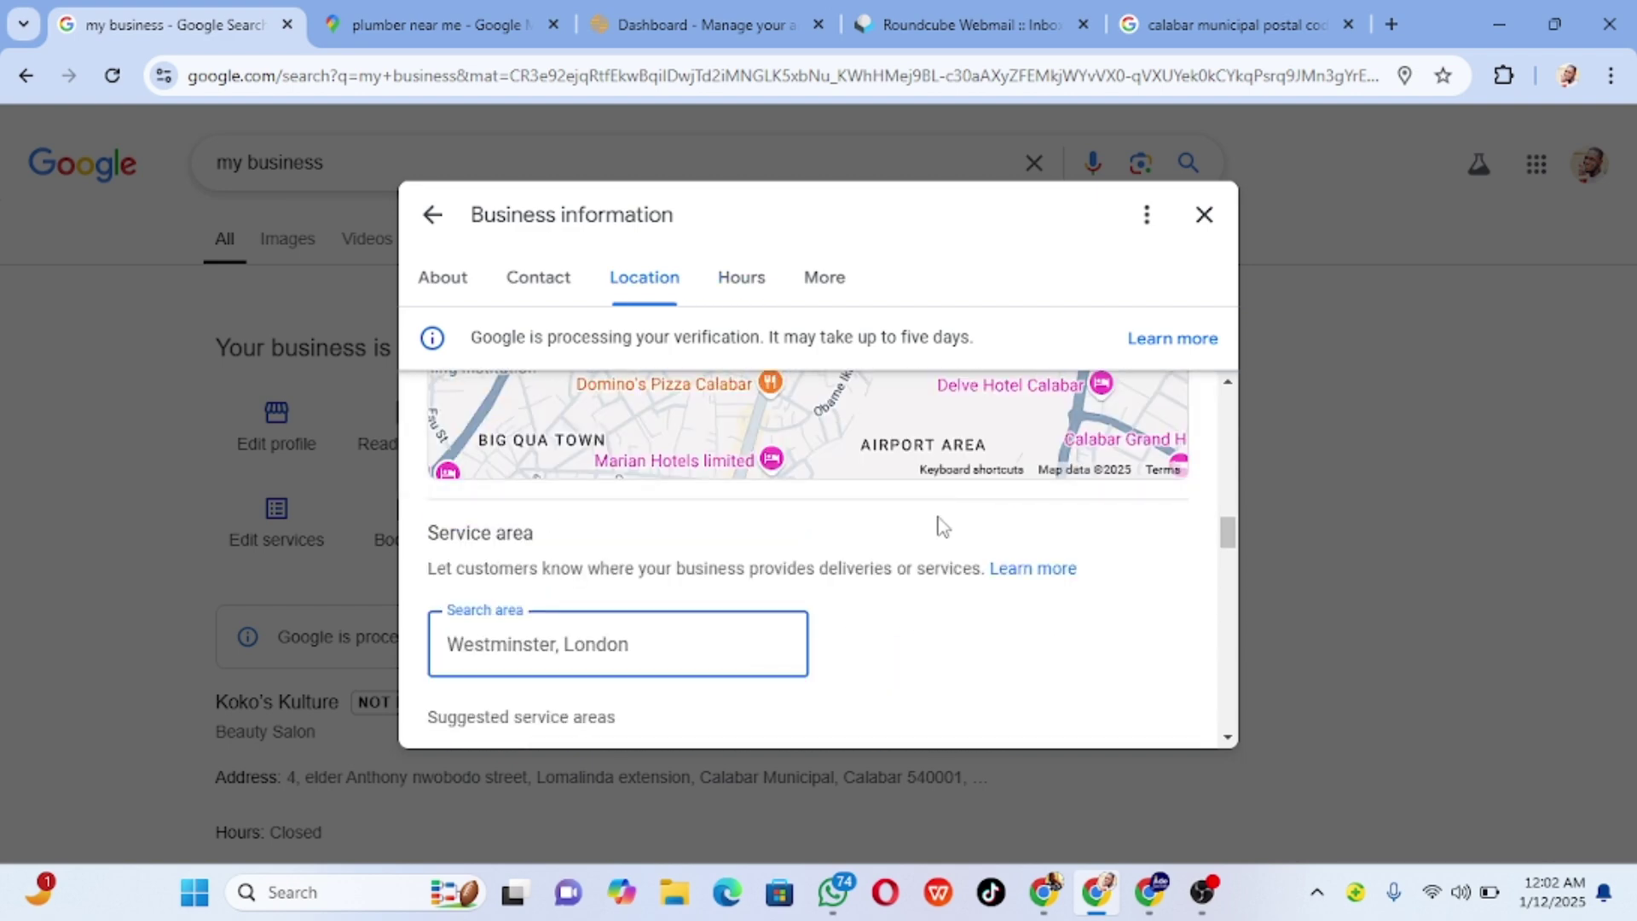
pyautogui.scroll(-1, 856, 559)
pyautogui.scroll(2, 857, 559)
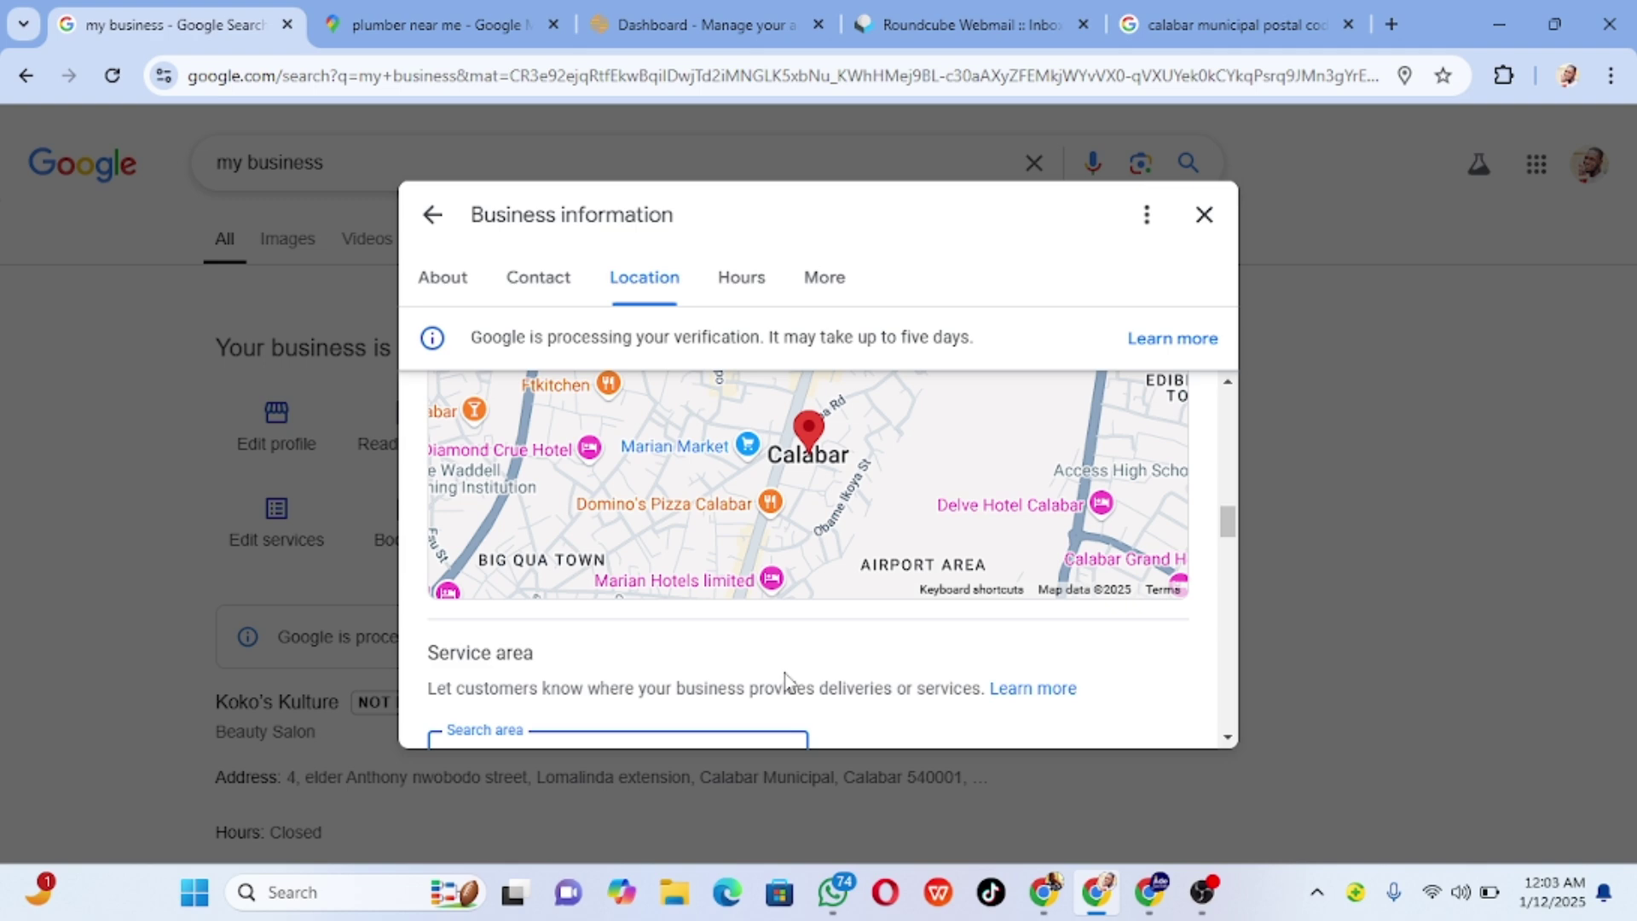
# - Save the service areas Nsukka, Enugu, Abakaliki and Awka, Nigeria
pyautogui.scroll(-3, 785, 678)
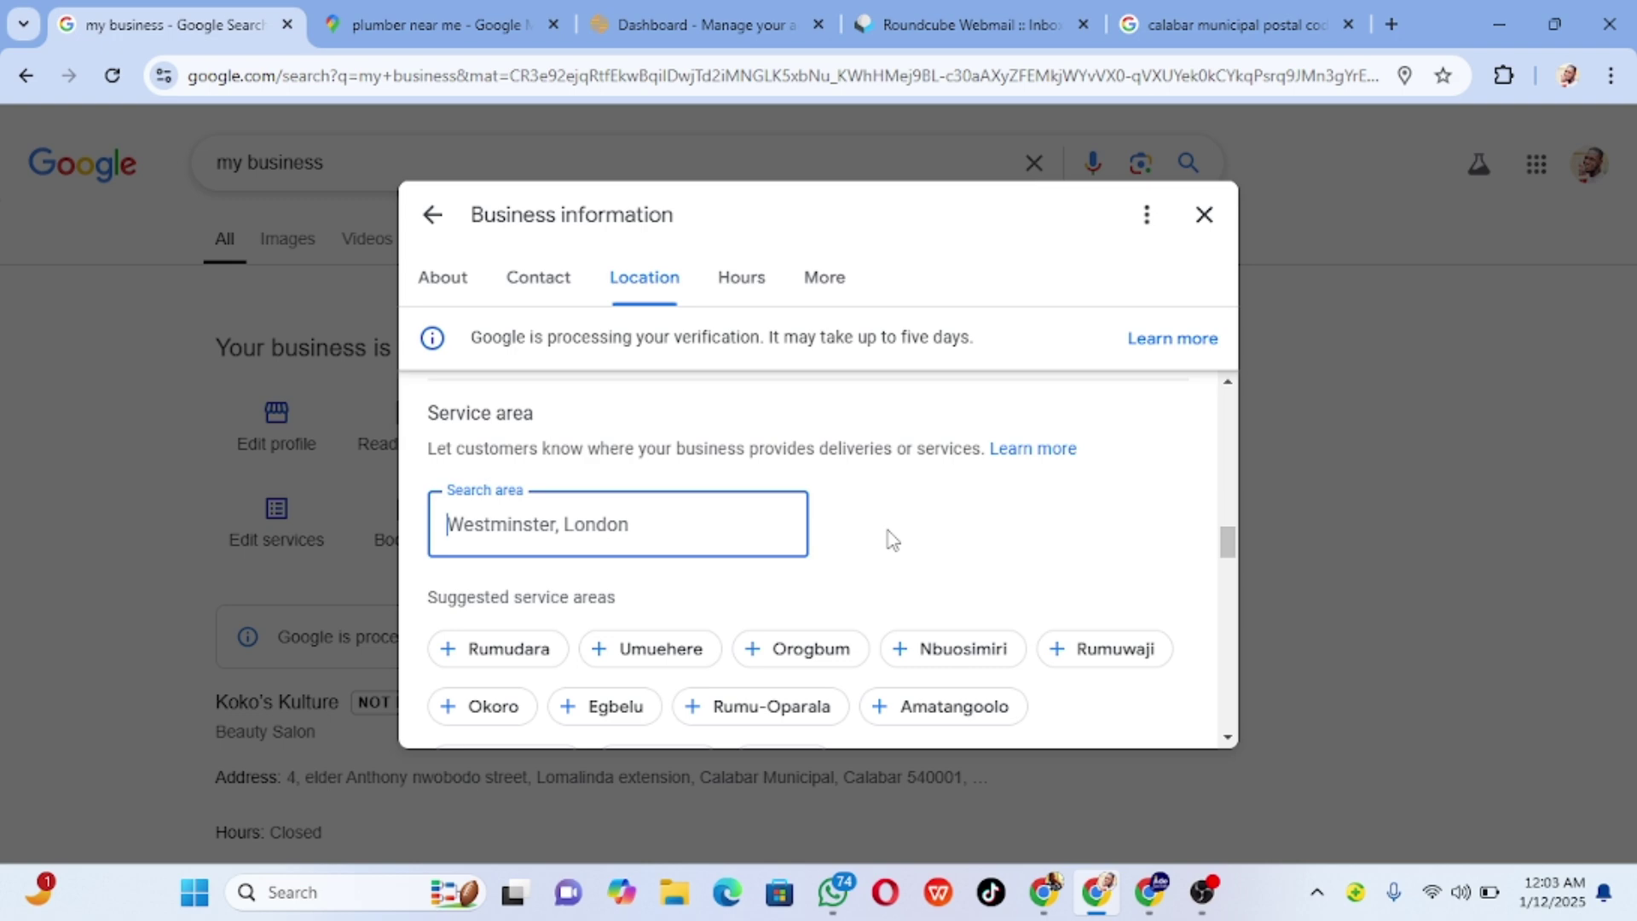
pyautogui.scroll(-5, 893, 538)
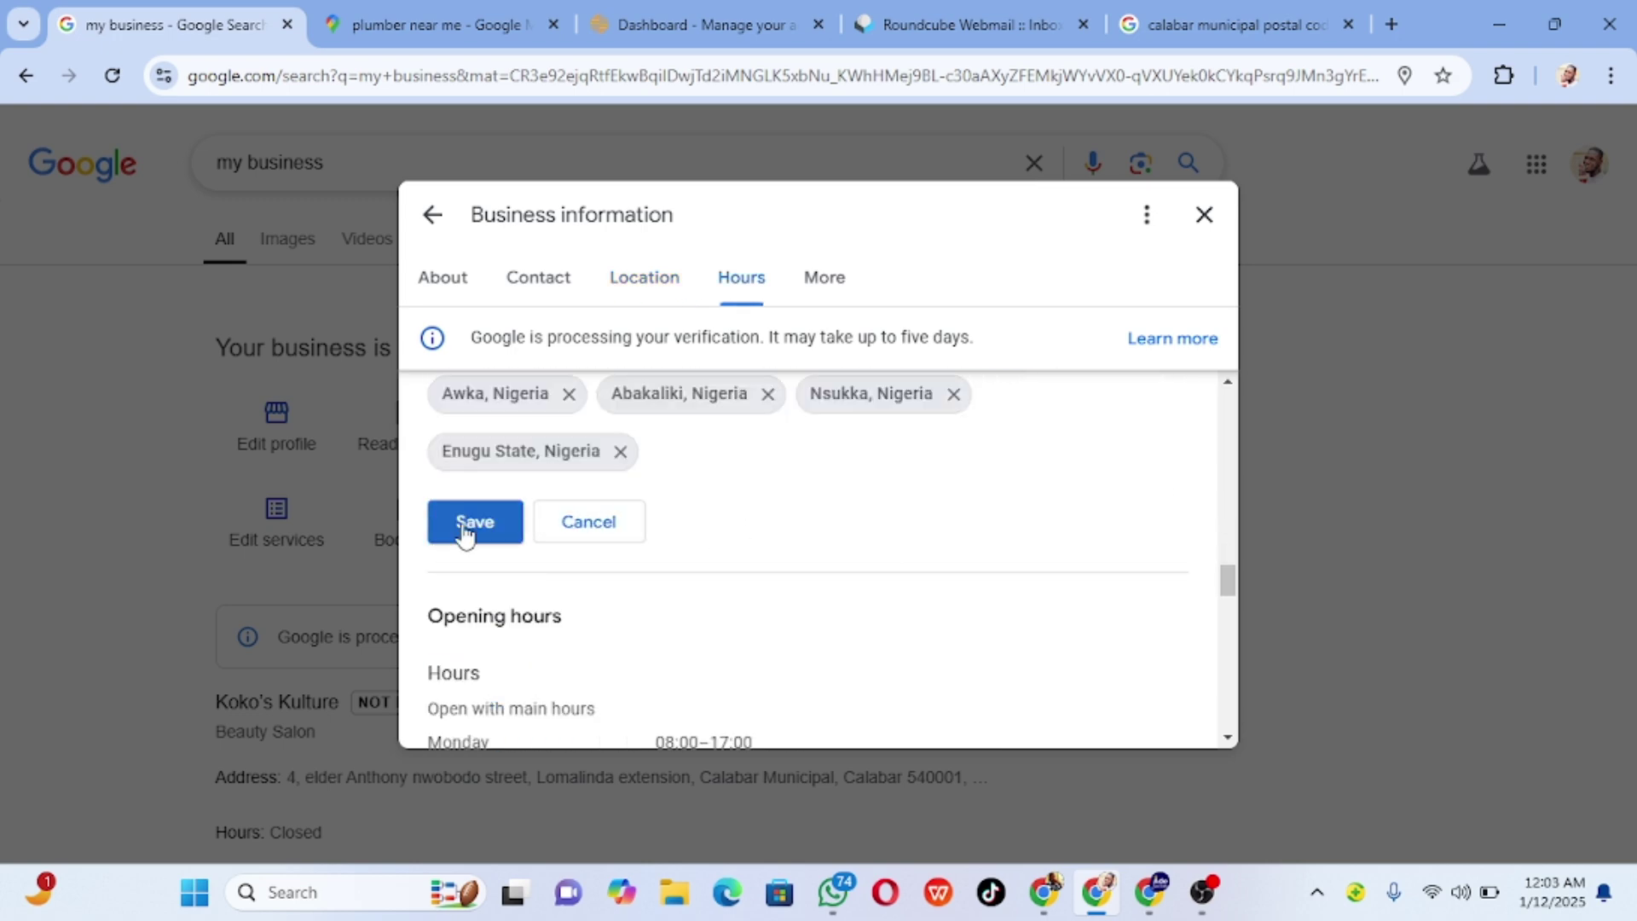
pyautogui.click(460, 530)
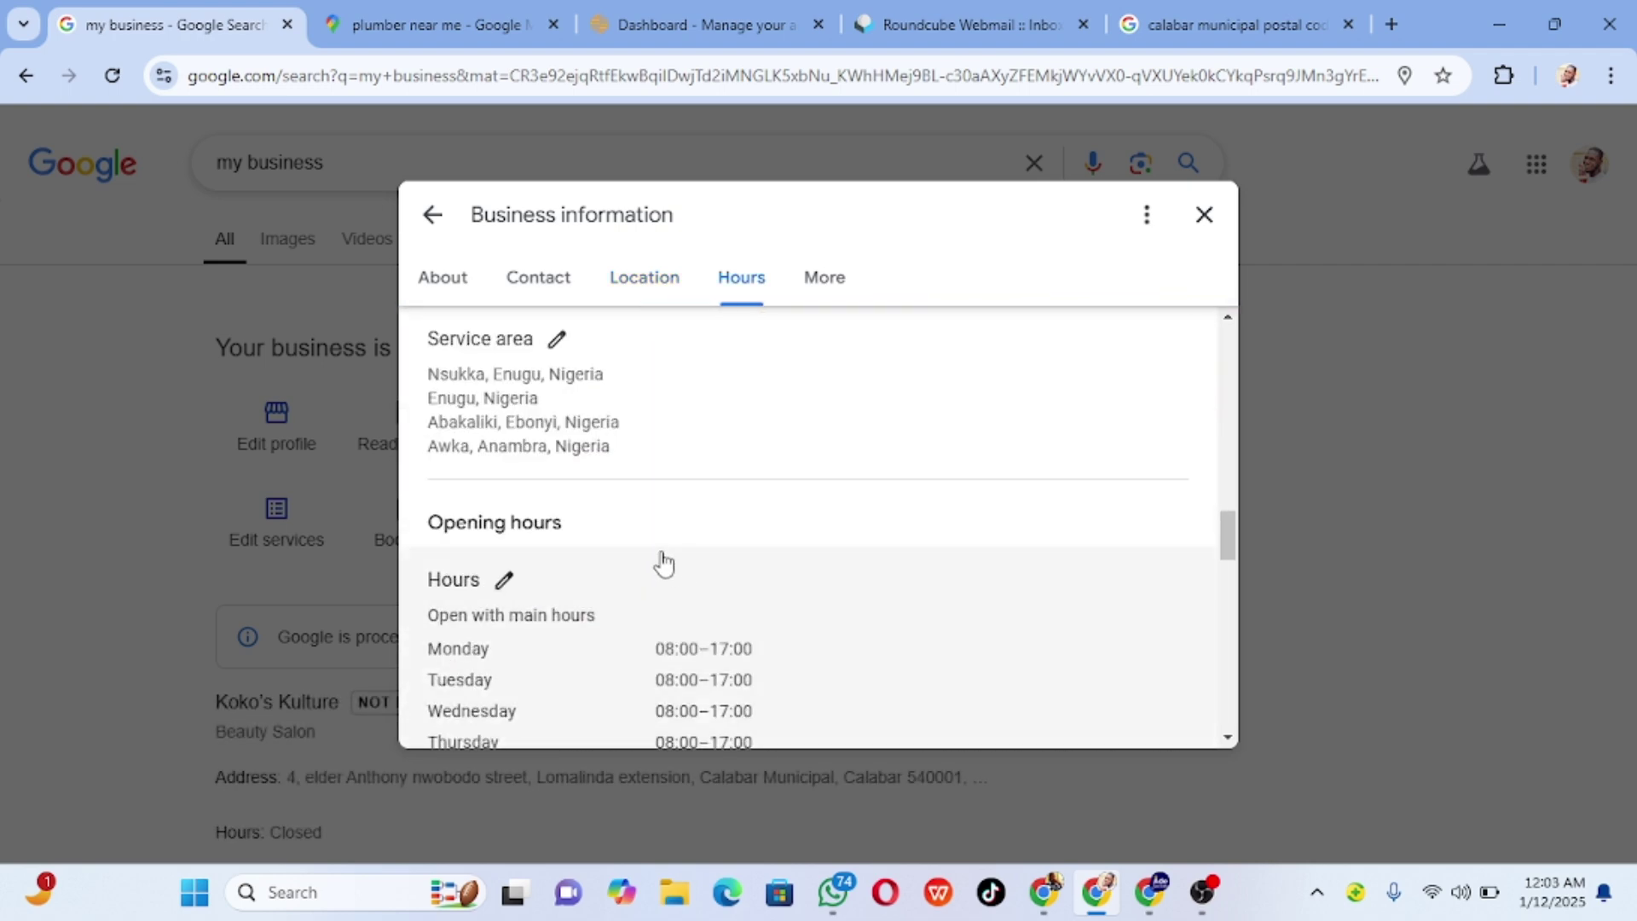
# - Set 'Identifies as women-owned' to Yes under From the business attributes and save
pyautogui.scroll(-3, 662, 563)
pyautogui.scroll(-5, 662, 563)
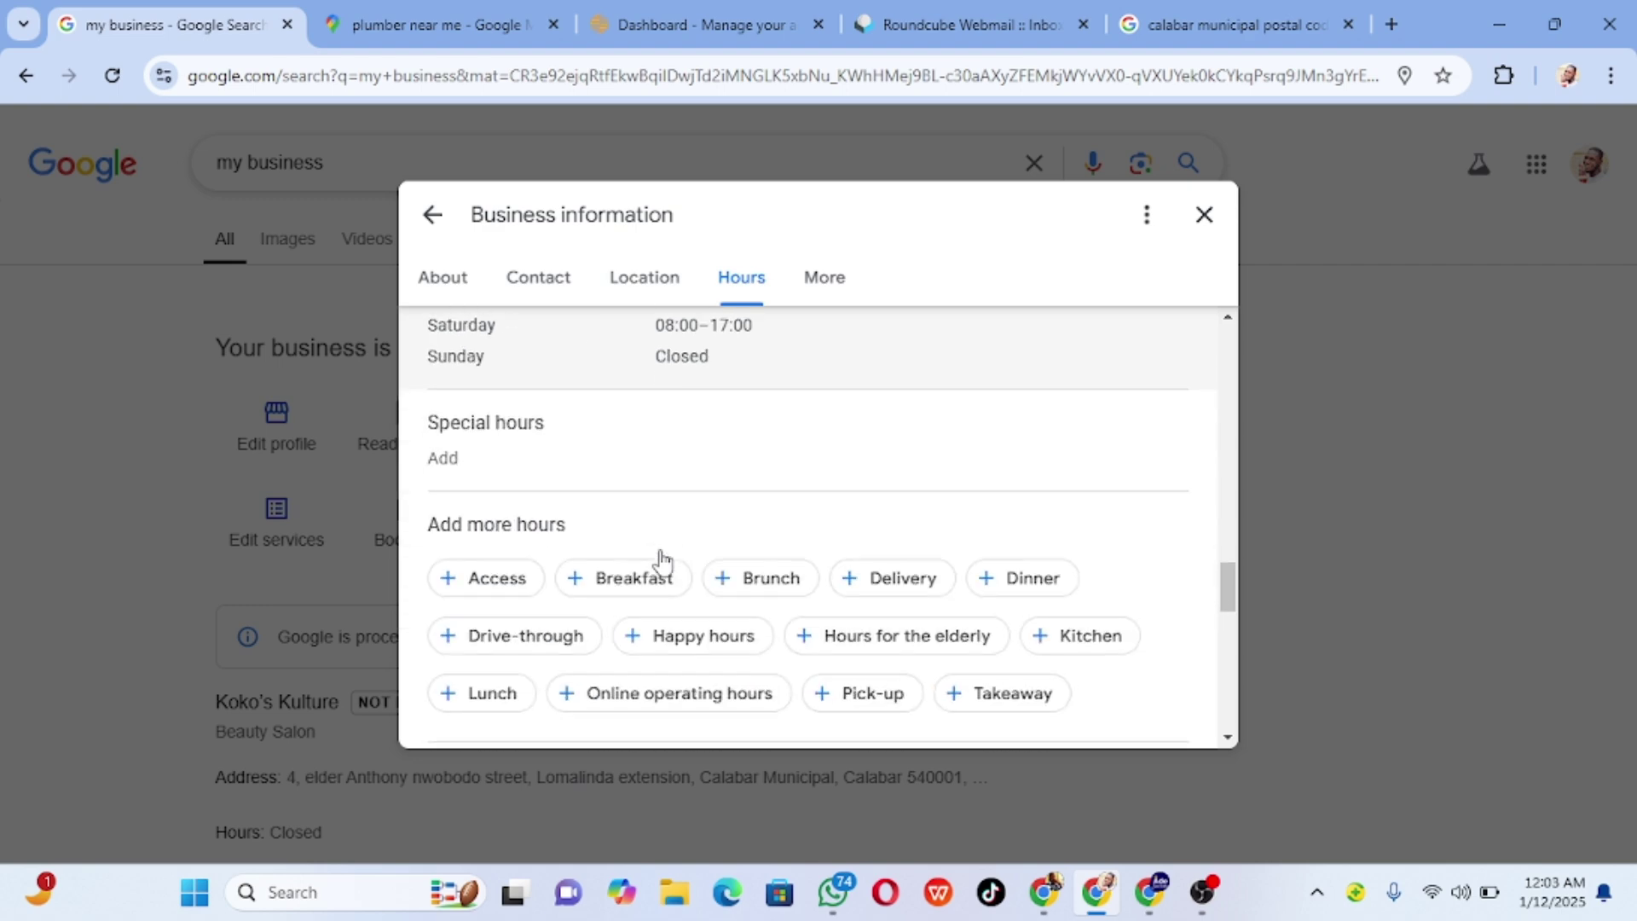
pyautogui.scroll(-5, 662, 563)
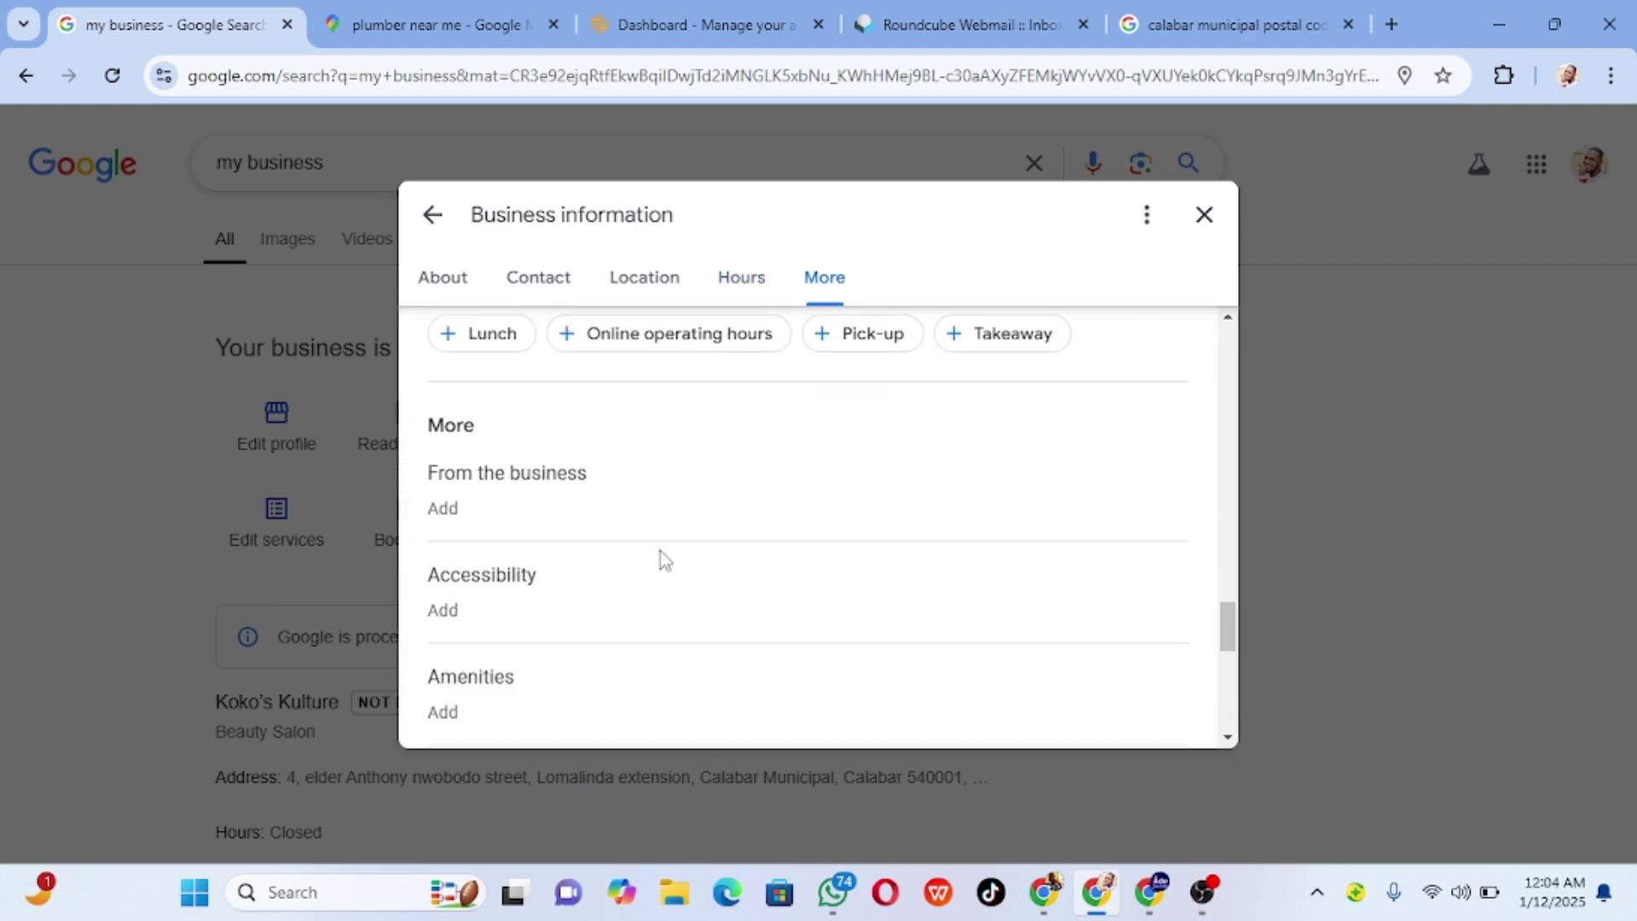
pyautogui.scroll(-4, 603, 573)
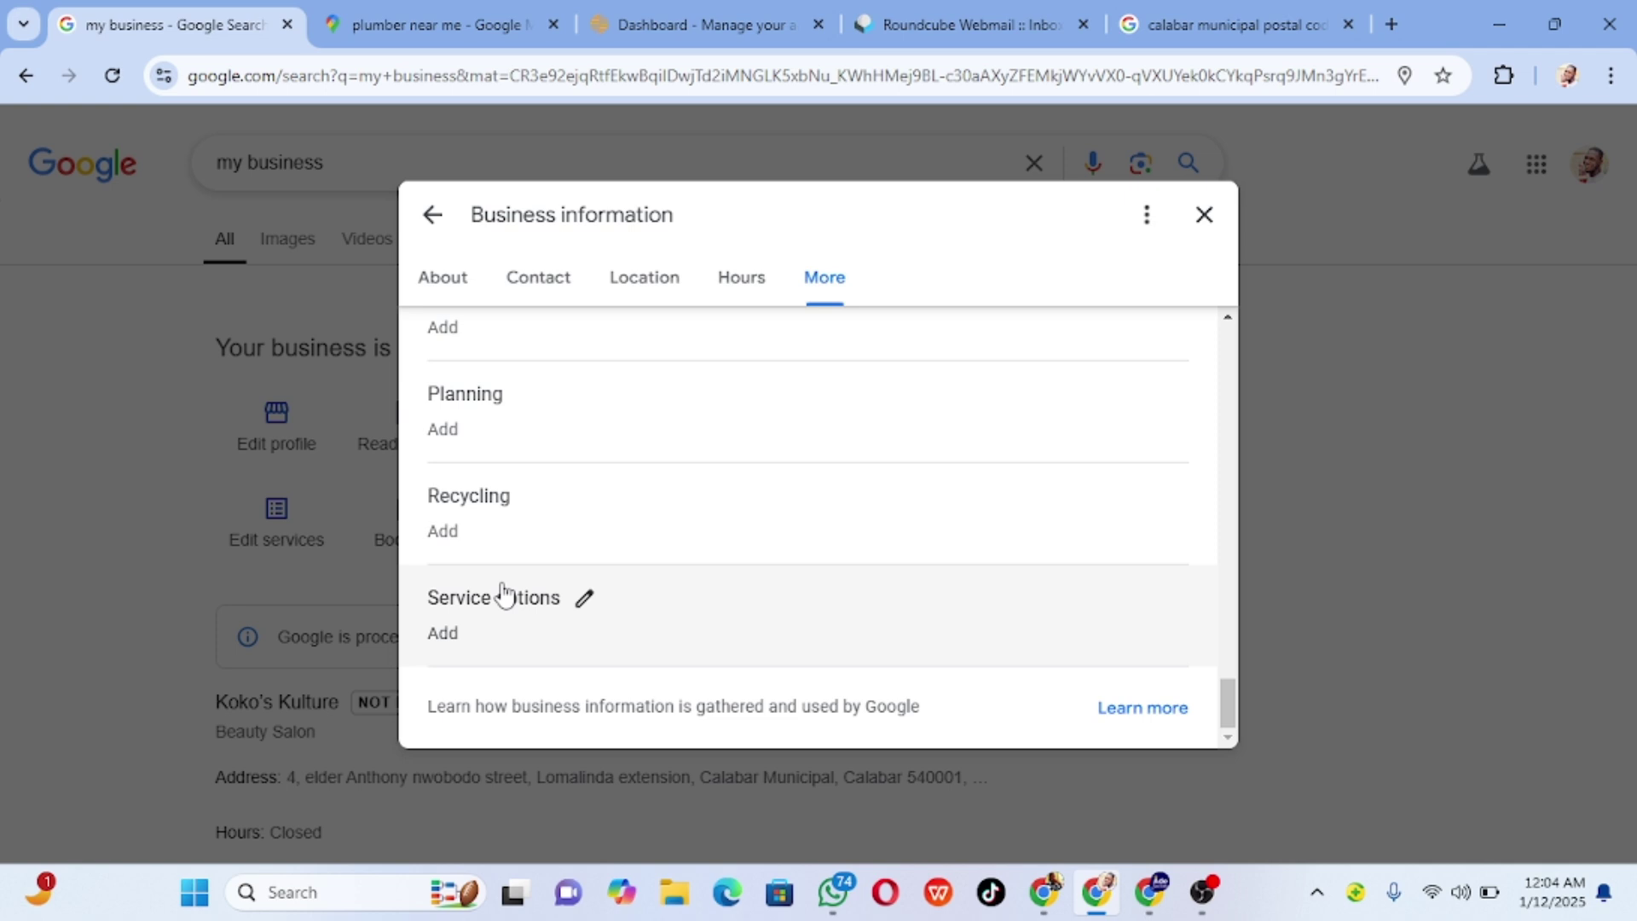
pyautogui.scroll(6, 556, 603)
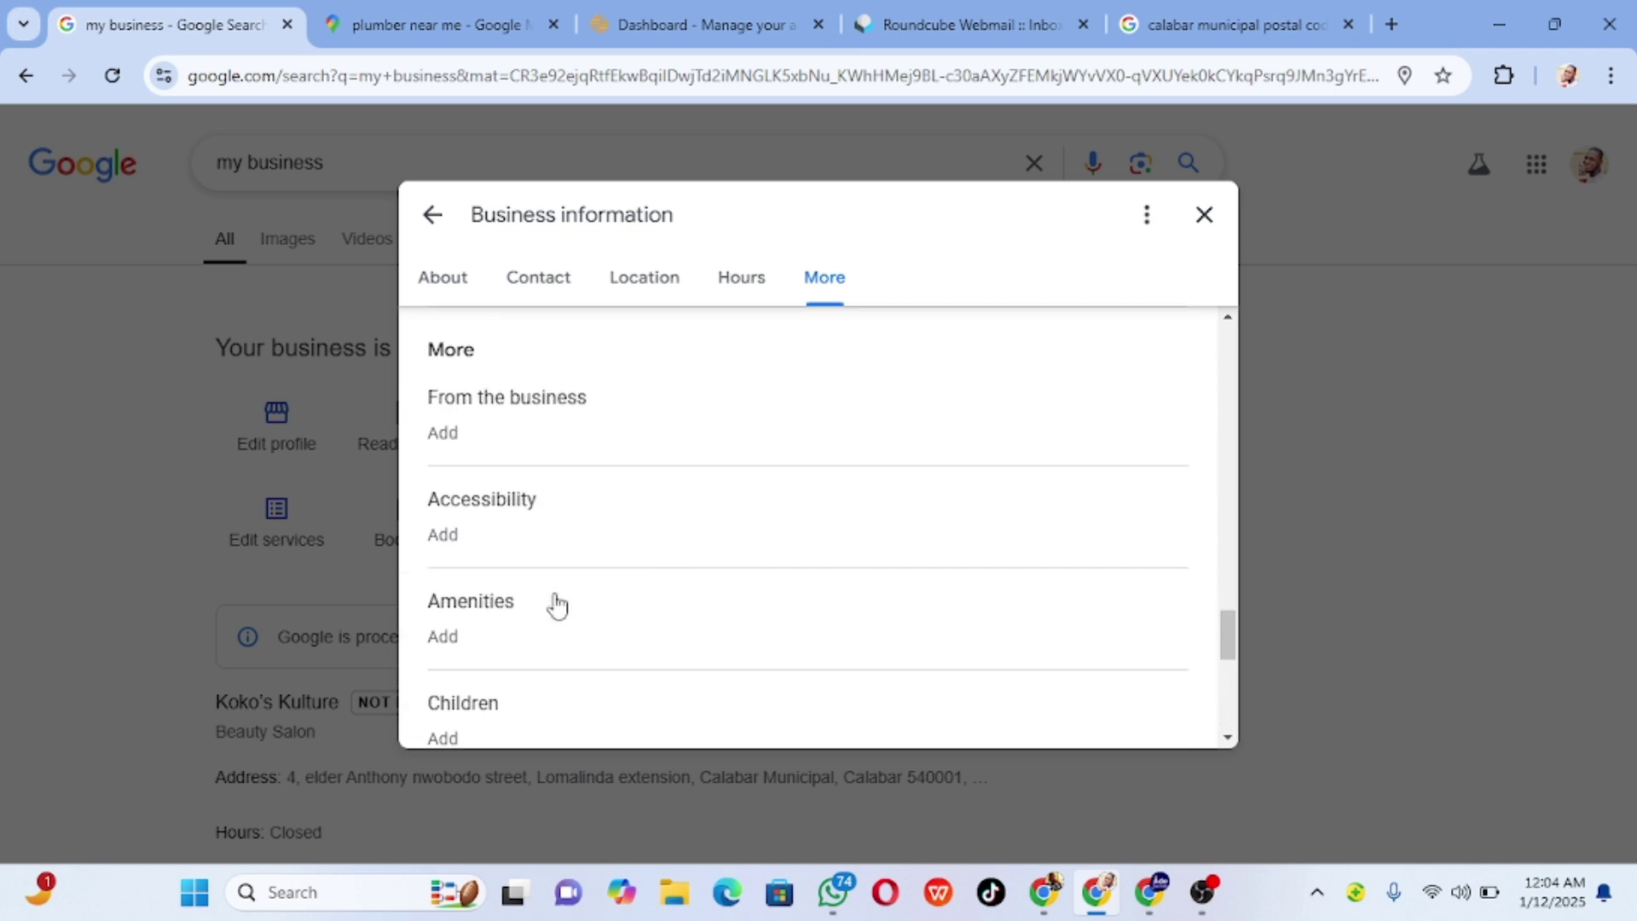
pyautogui.scroll(-1, 557, 604)
pyautogui.click(538, 596)
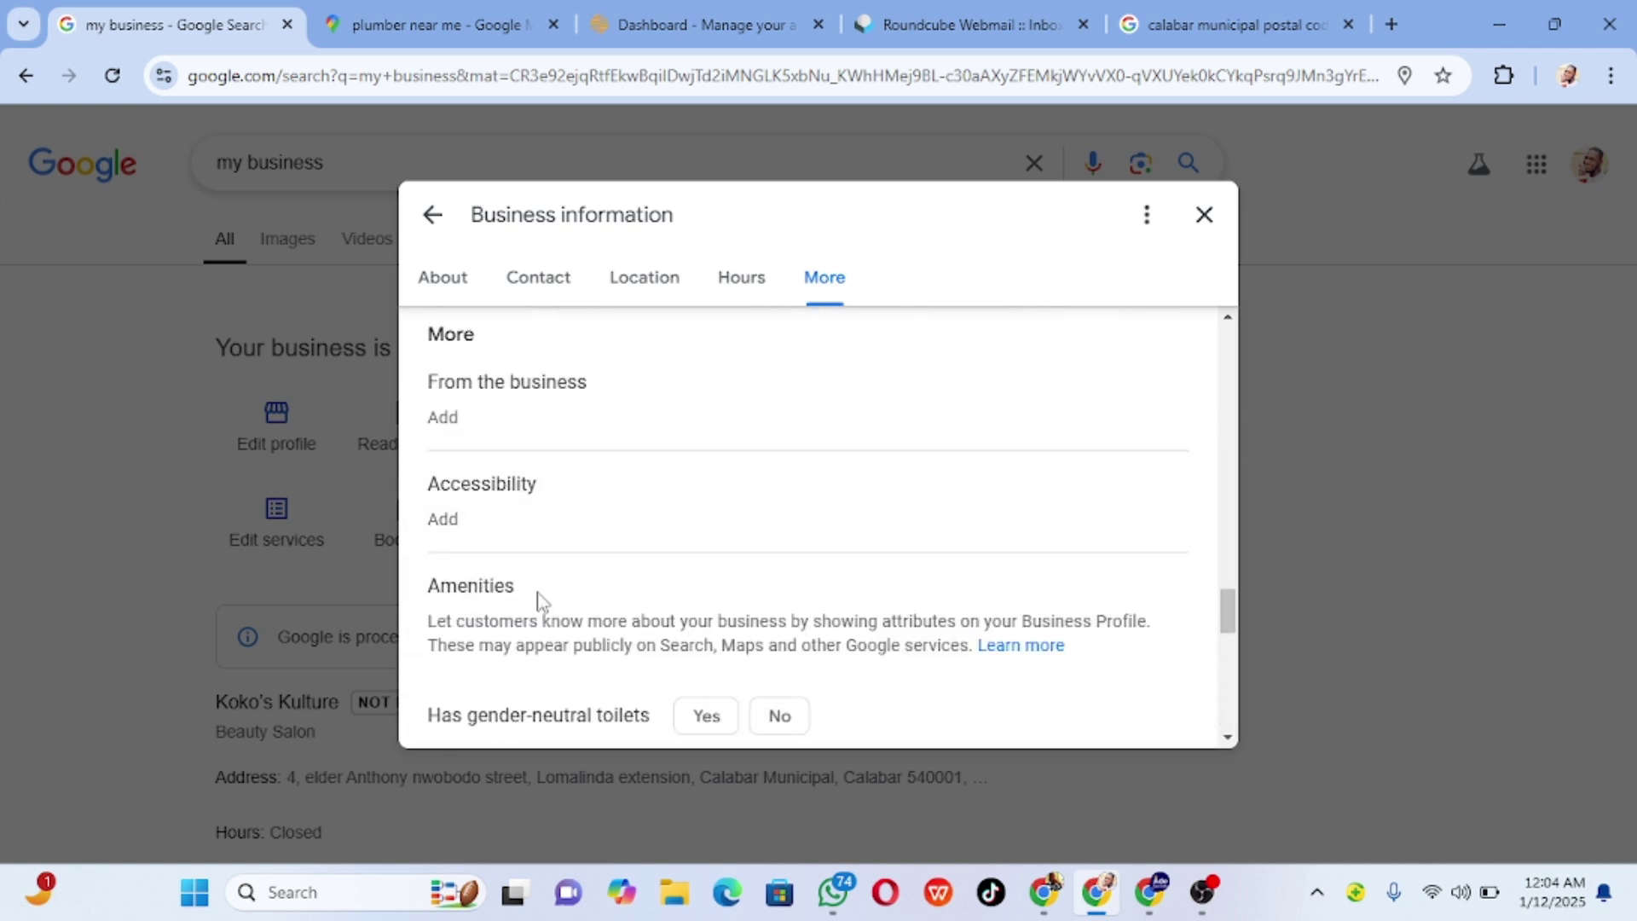
pyautogui.scroll(-2, 563, 601)
pyautogui.scroll(-1, 552, 585)
pyautogui.scroll(6, 541, 567)
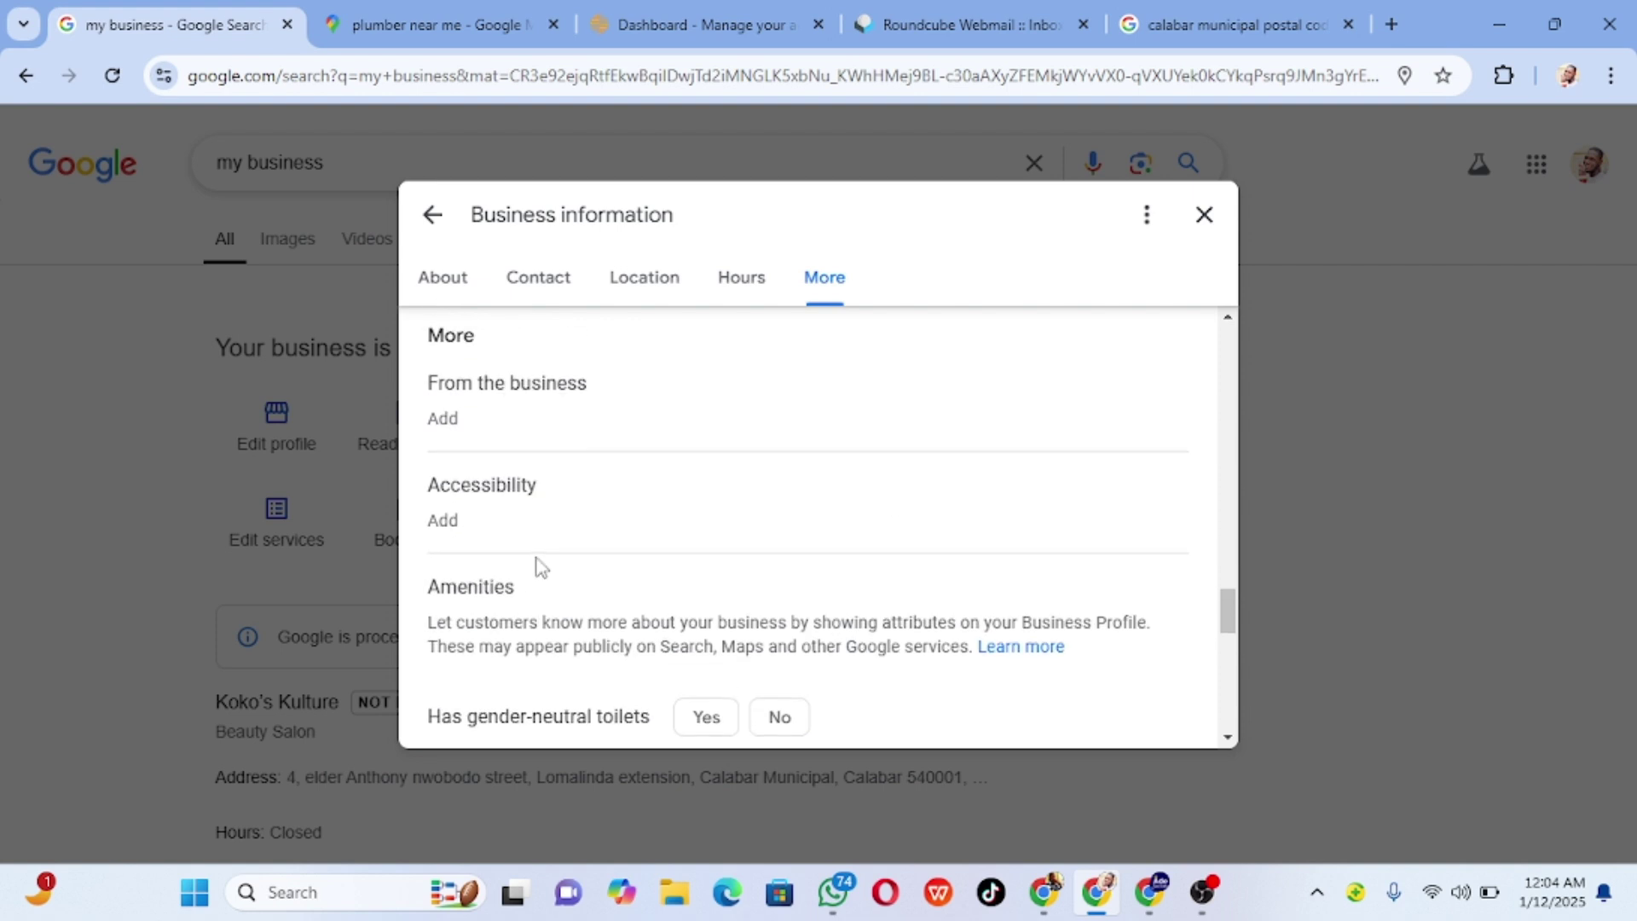
pyautogui.click(524, 637)
pyautogui.scroll(-3, 529, 614)
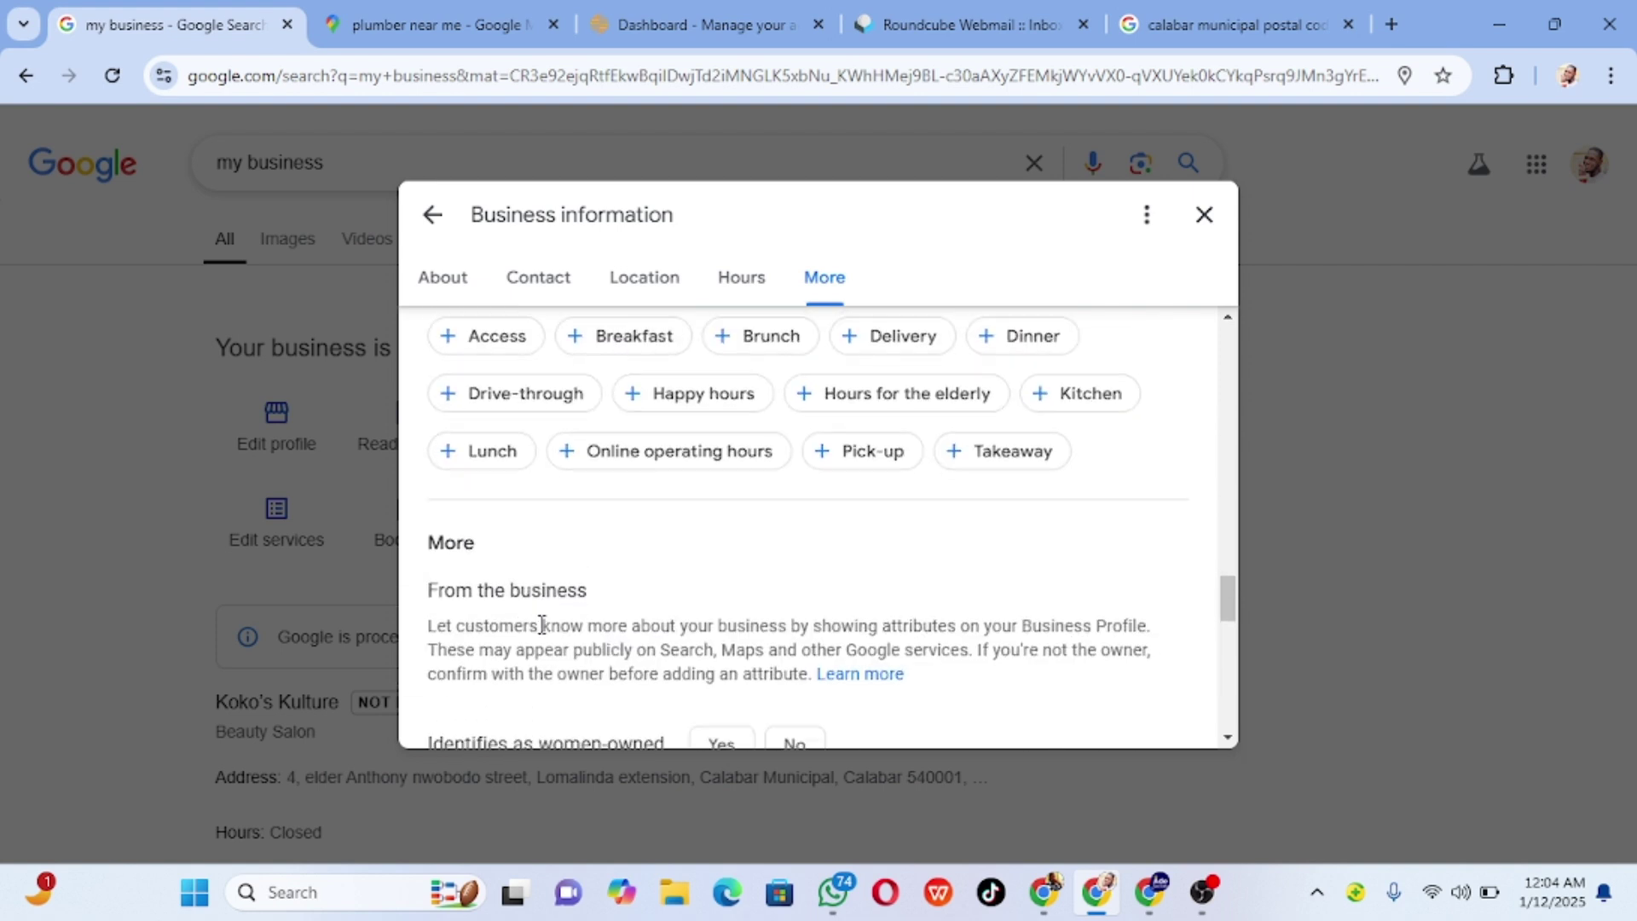
pyautogui.click(721, 546)
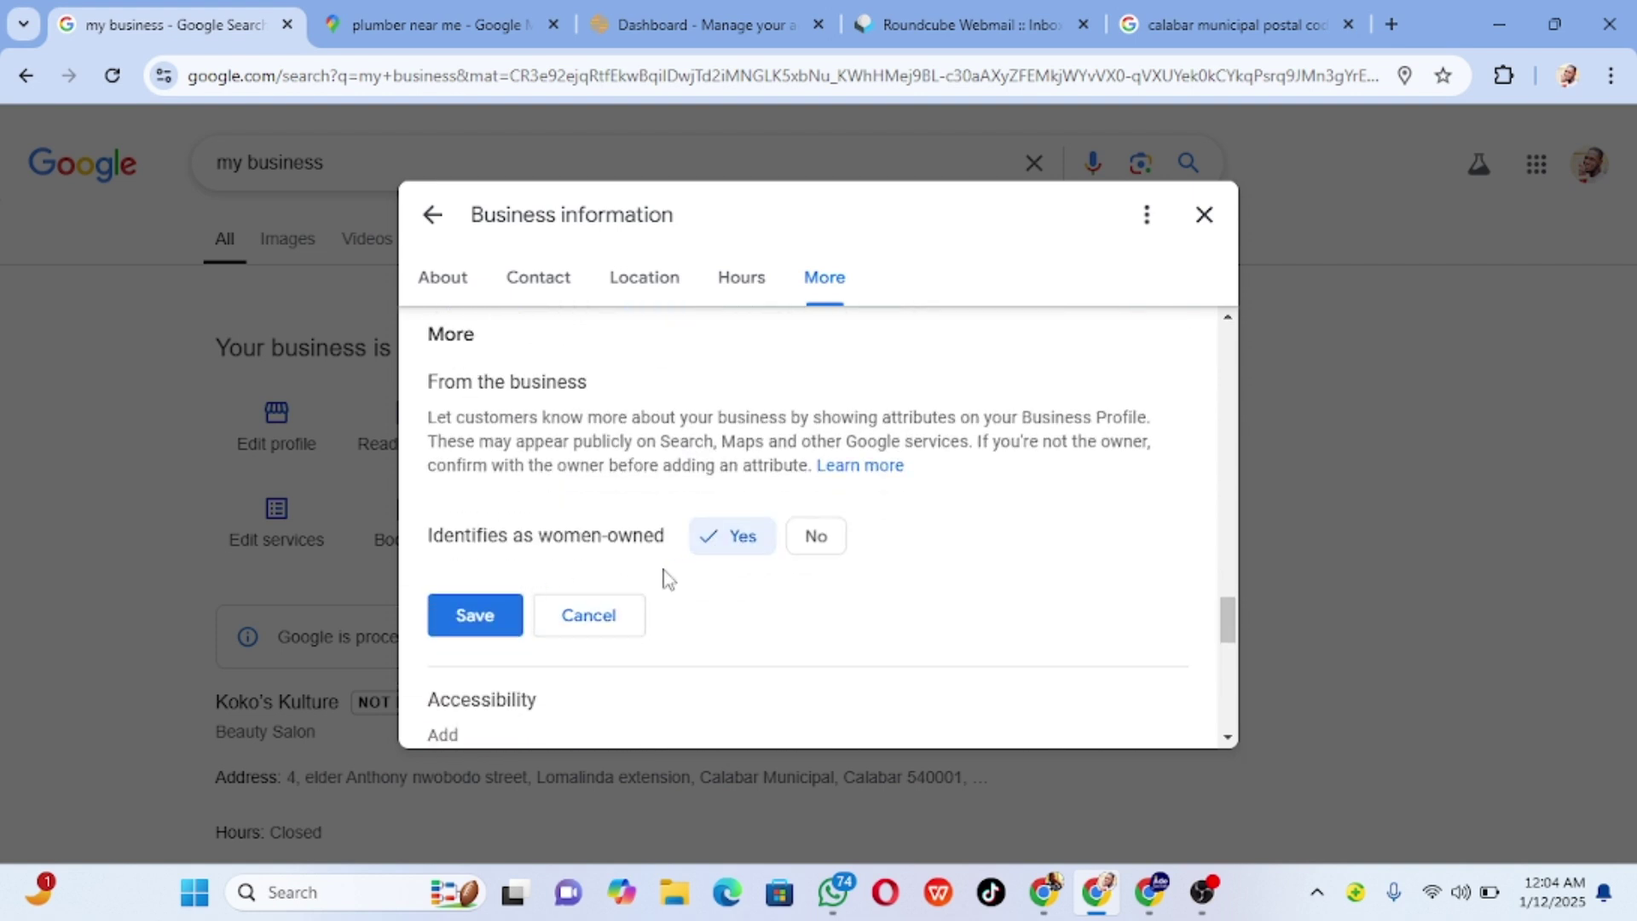
pyautogui.click(506, 615)
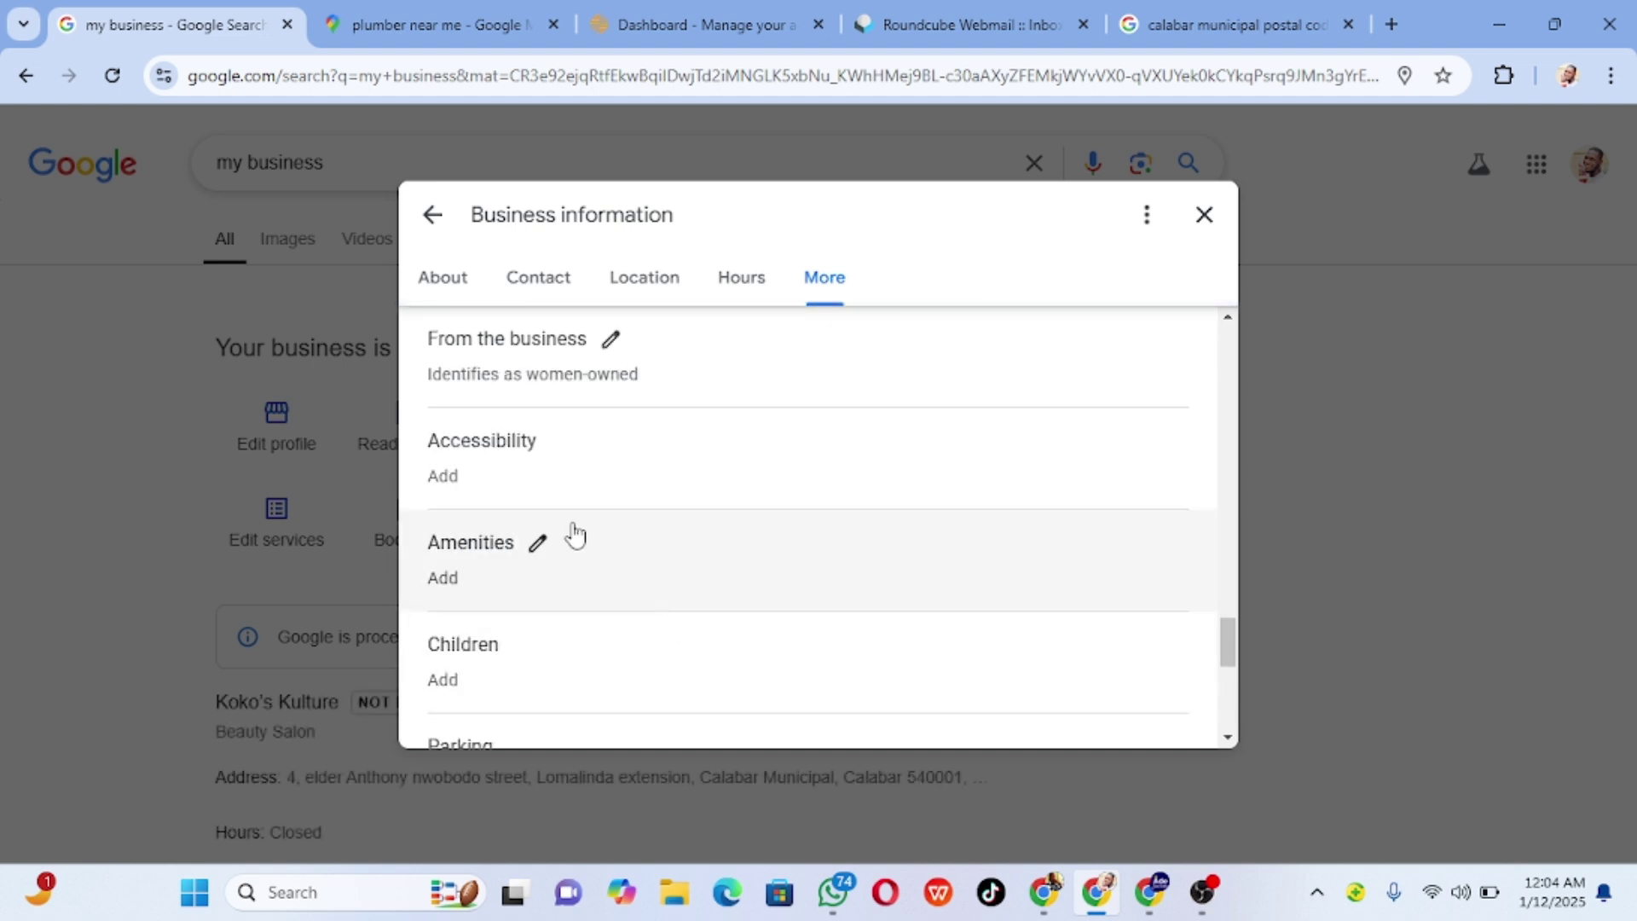
# - Set On-site services to Yes under Service options and save
pyautogui.scroll(-1, 567, 537)
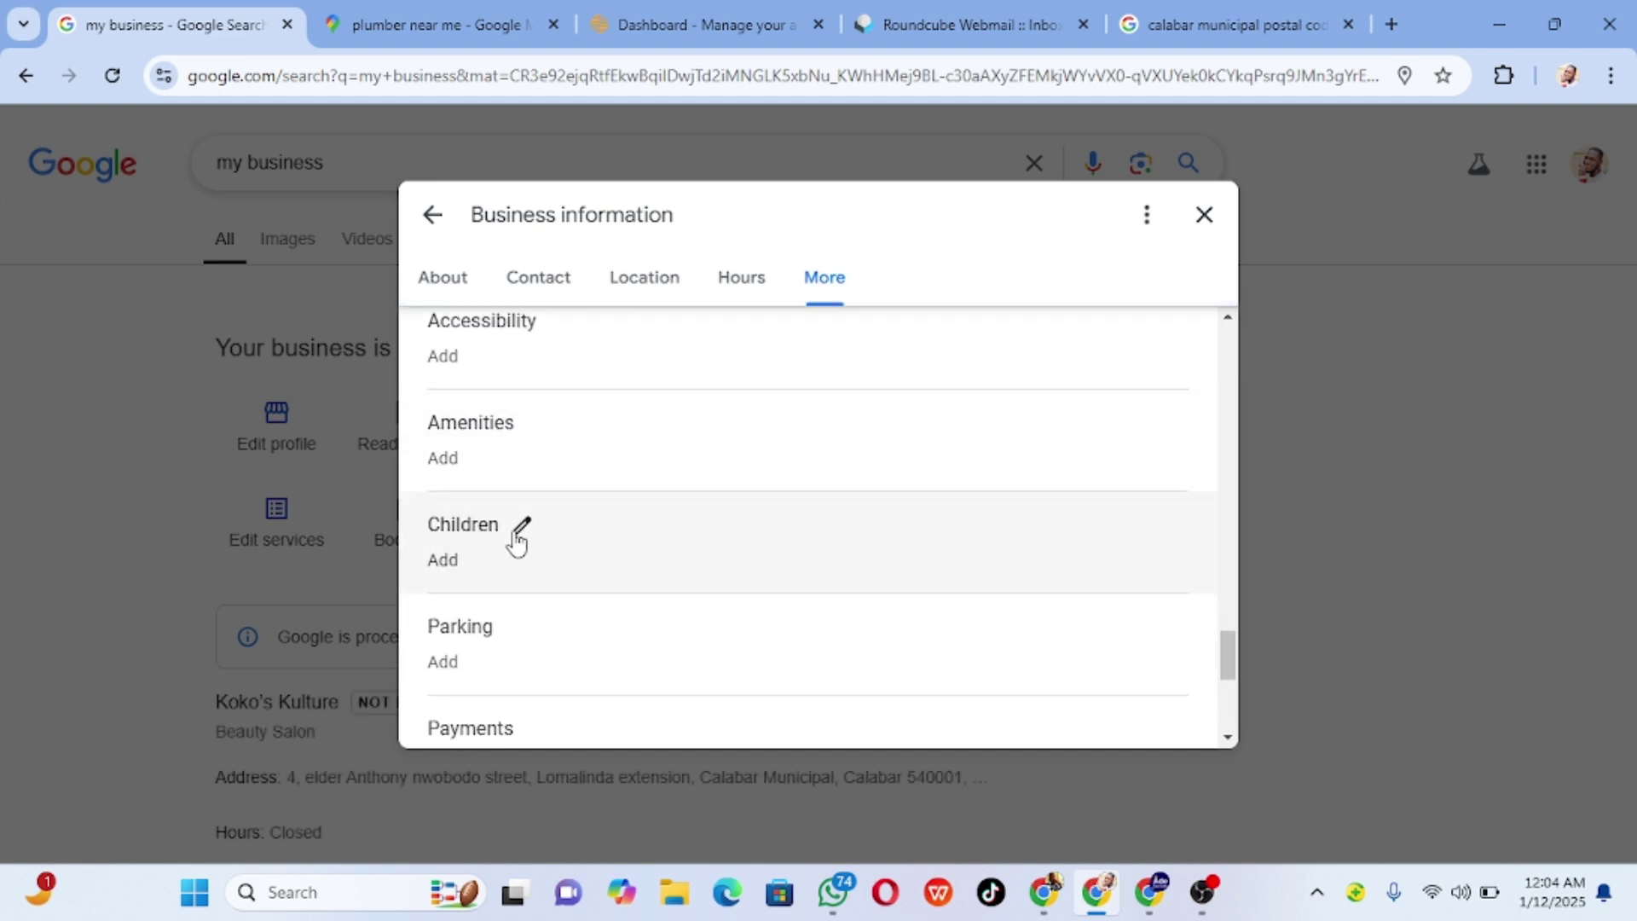
pyautogui.scroll(-2, 515, 541)
pyautogui.scroll(-2, 512, 493)
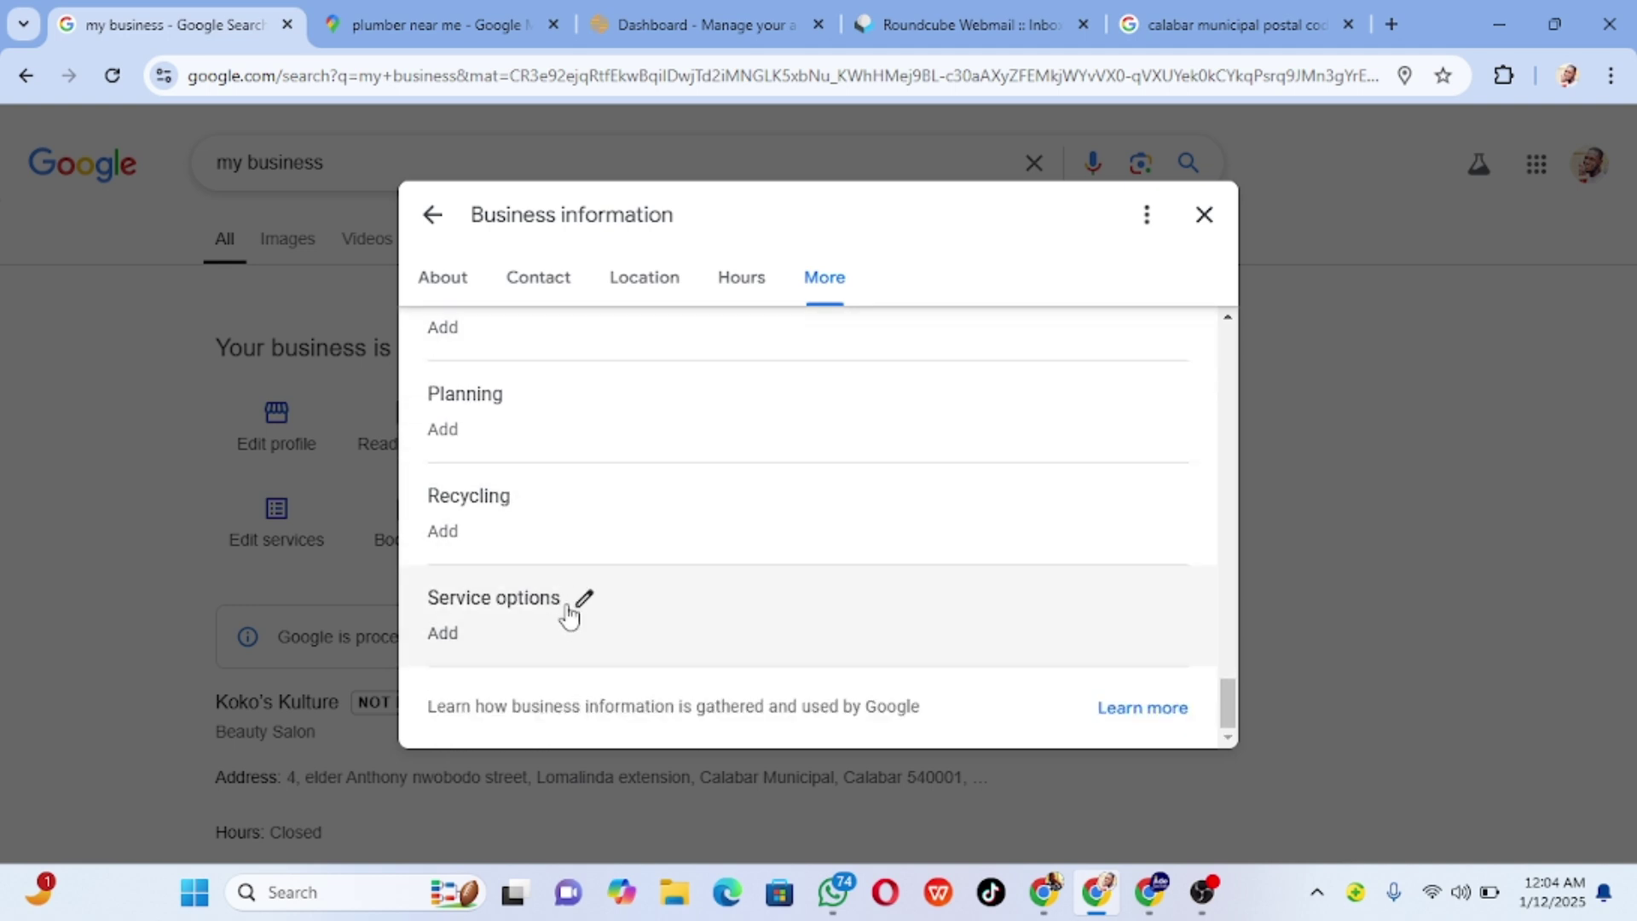
pyautogui.click(593, 599)
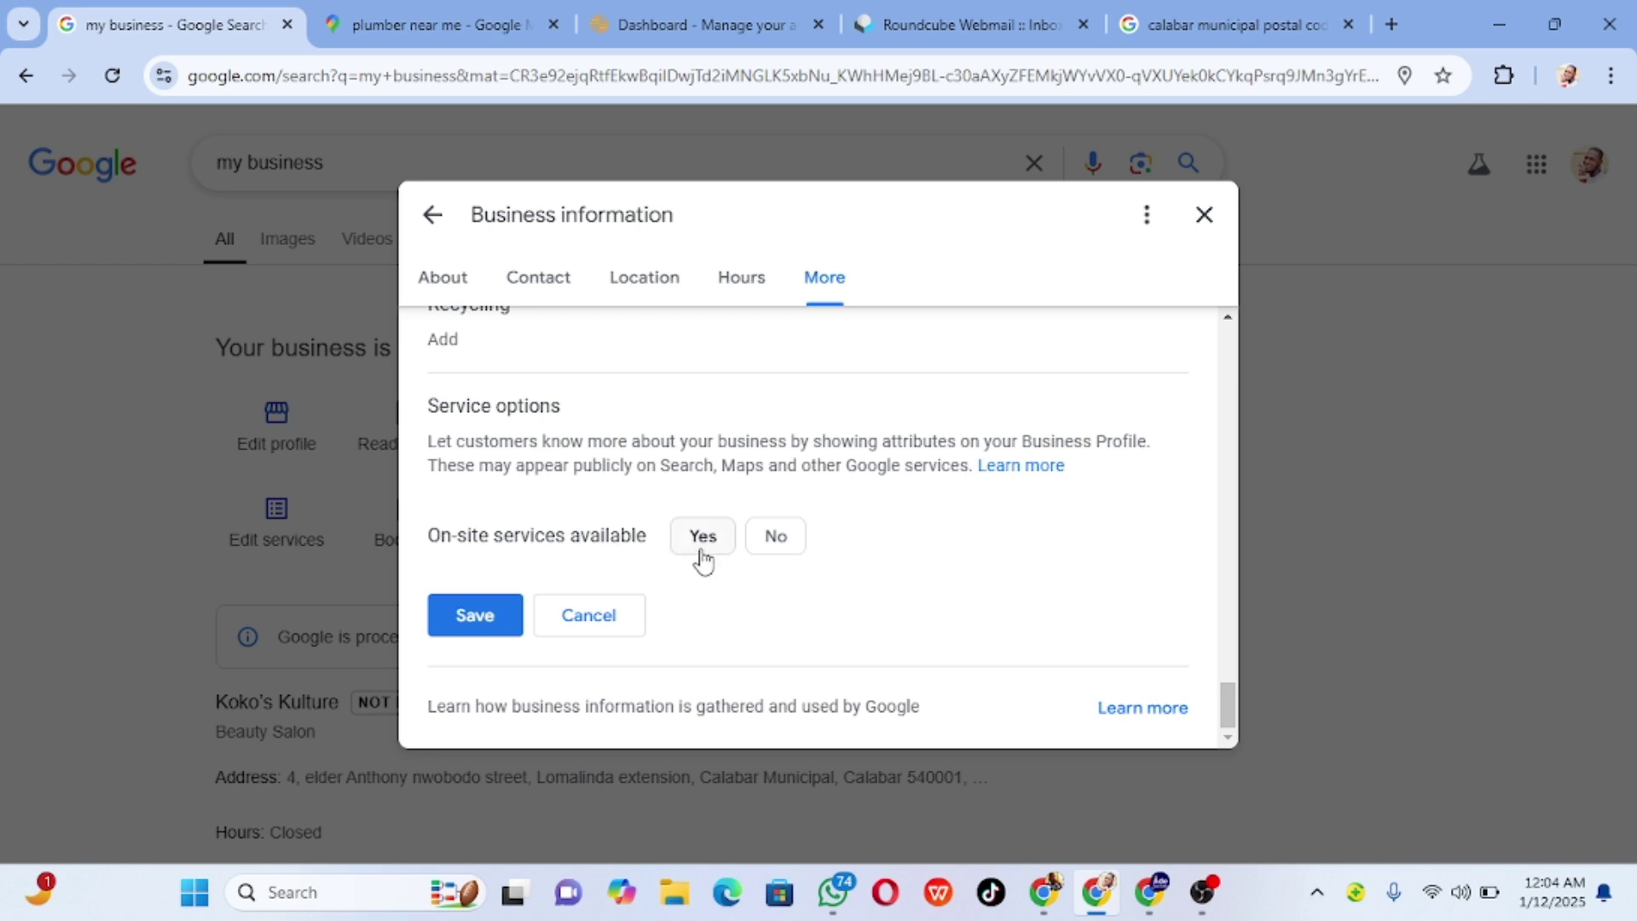
pyautogui.click(703, 550)
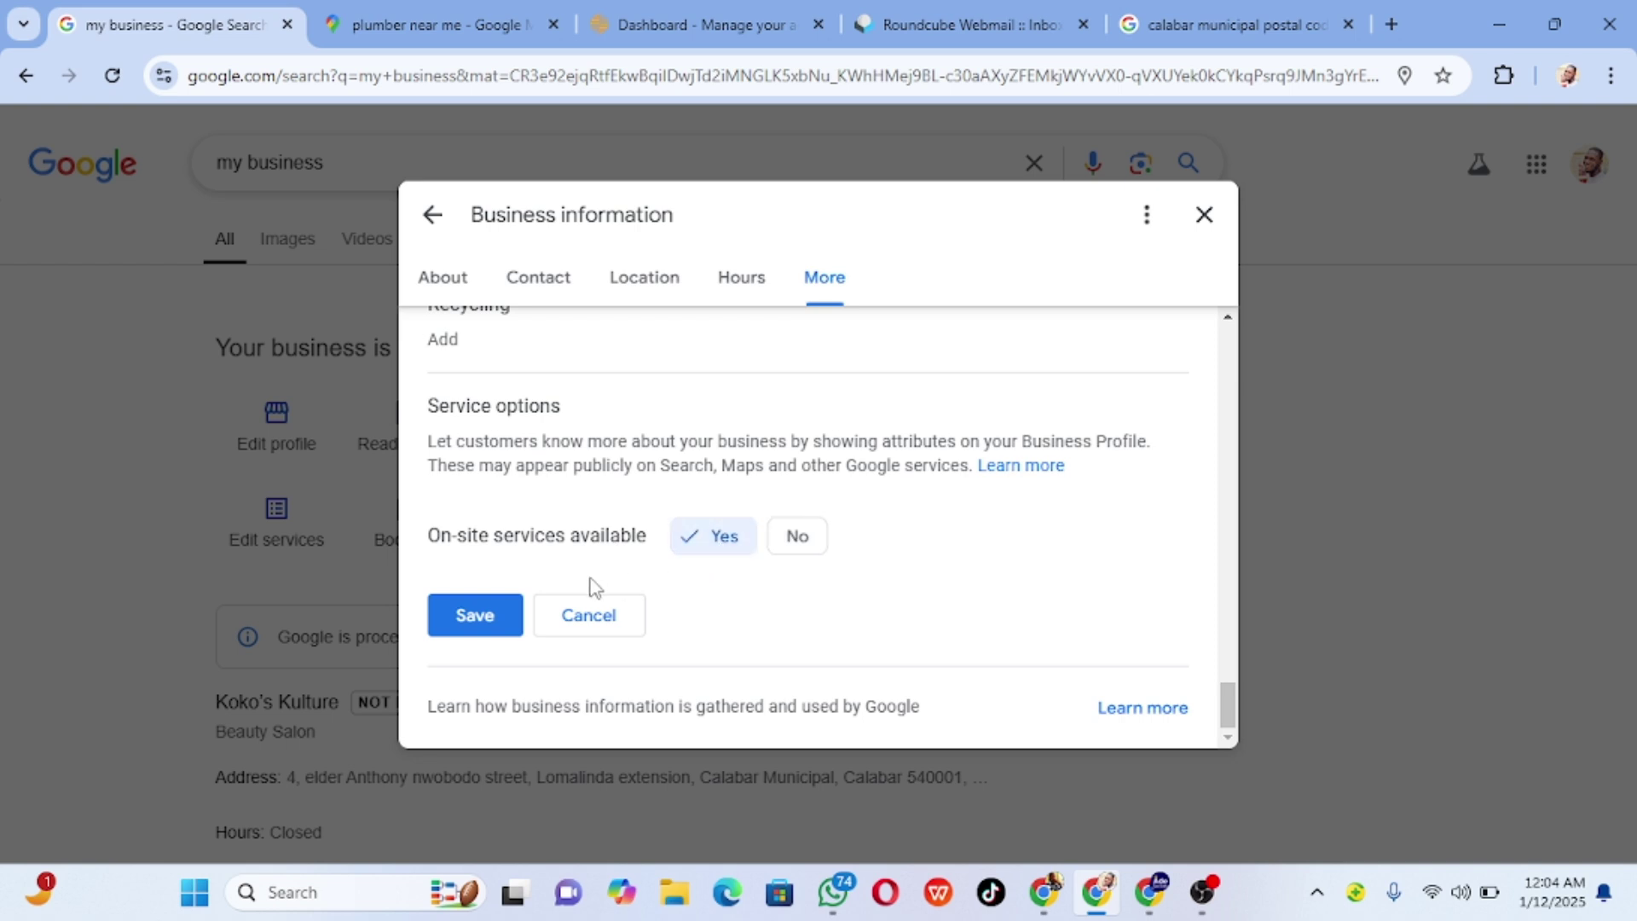
pyautogui.click(502, 616)
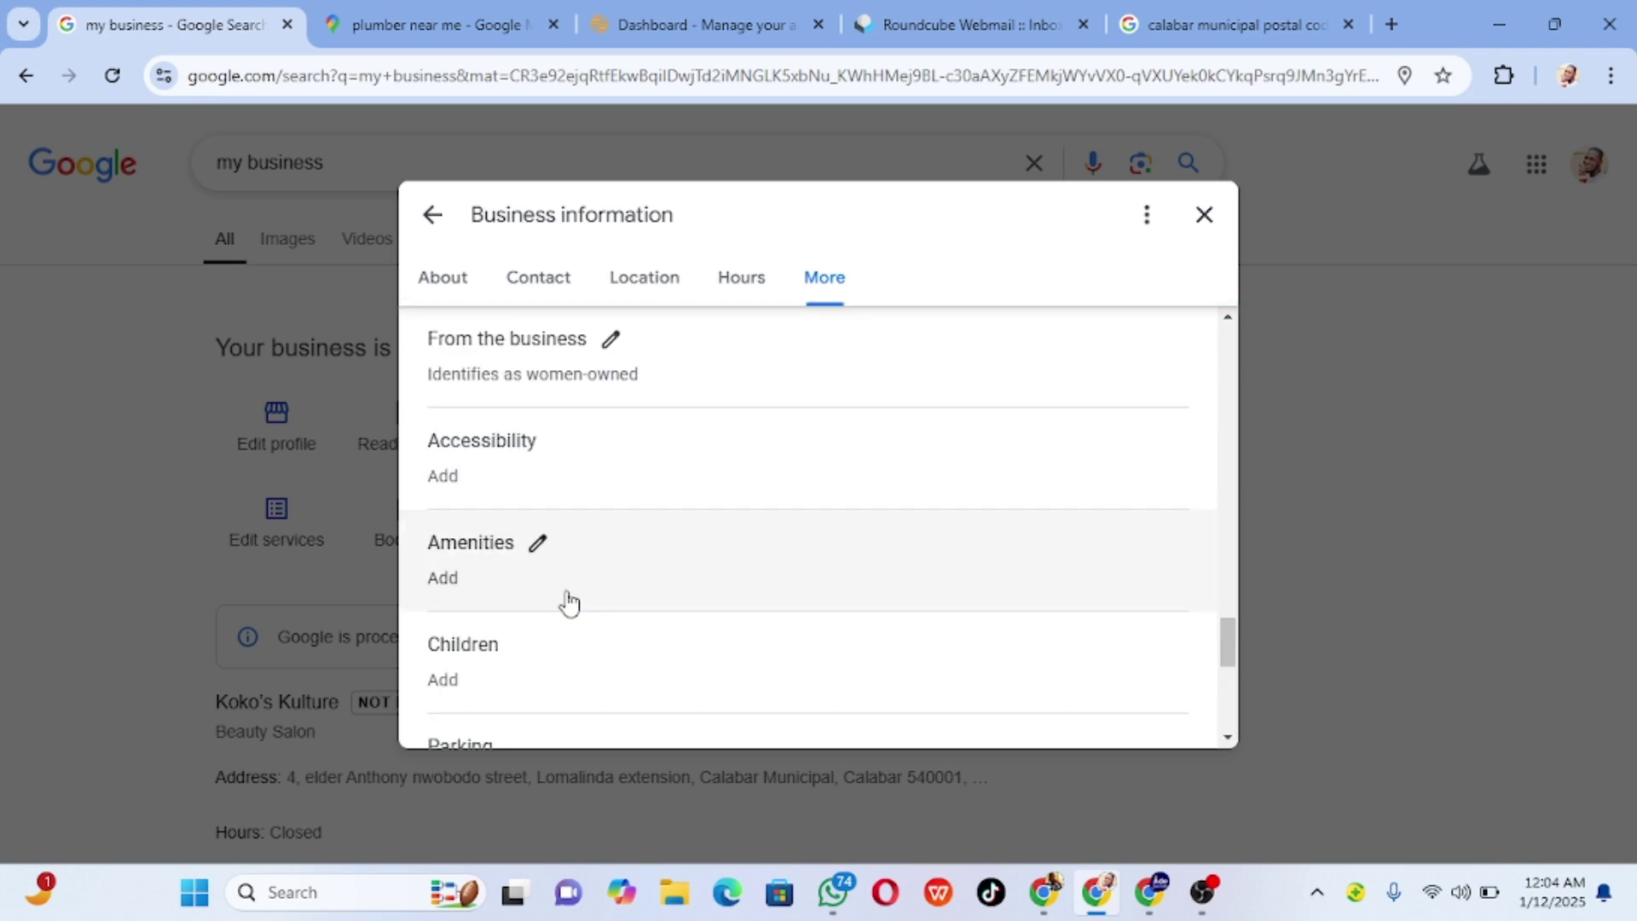
# - Review the Business information editor for Koko's Kulture, then close it with the X
pyautogui.scroll(5, 694, 601)
pyautogui.scroll(10, 694, 601)
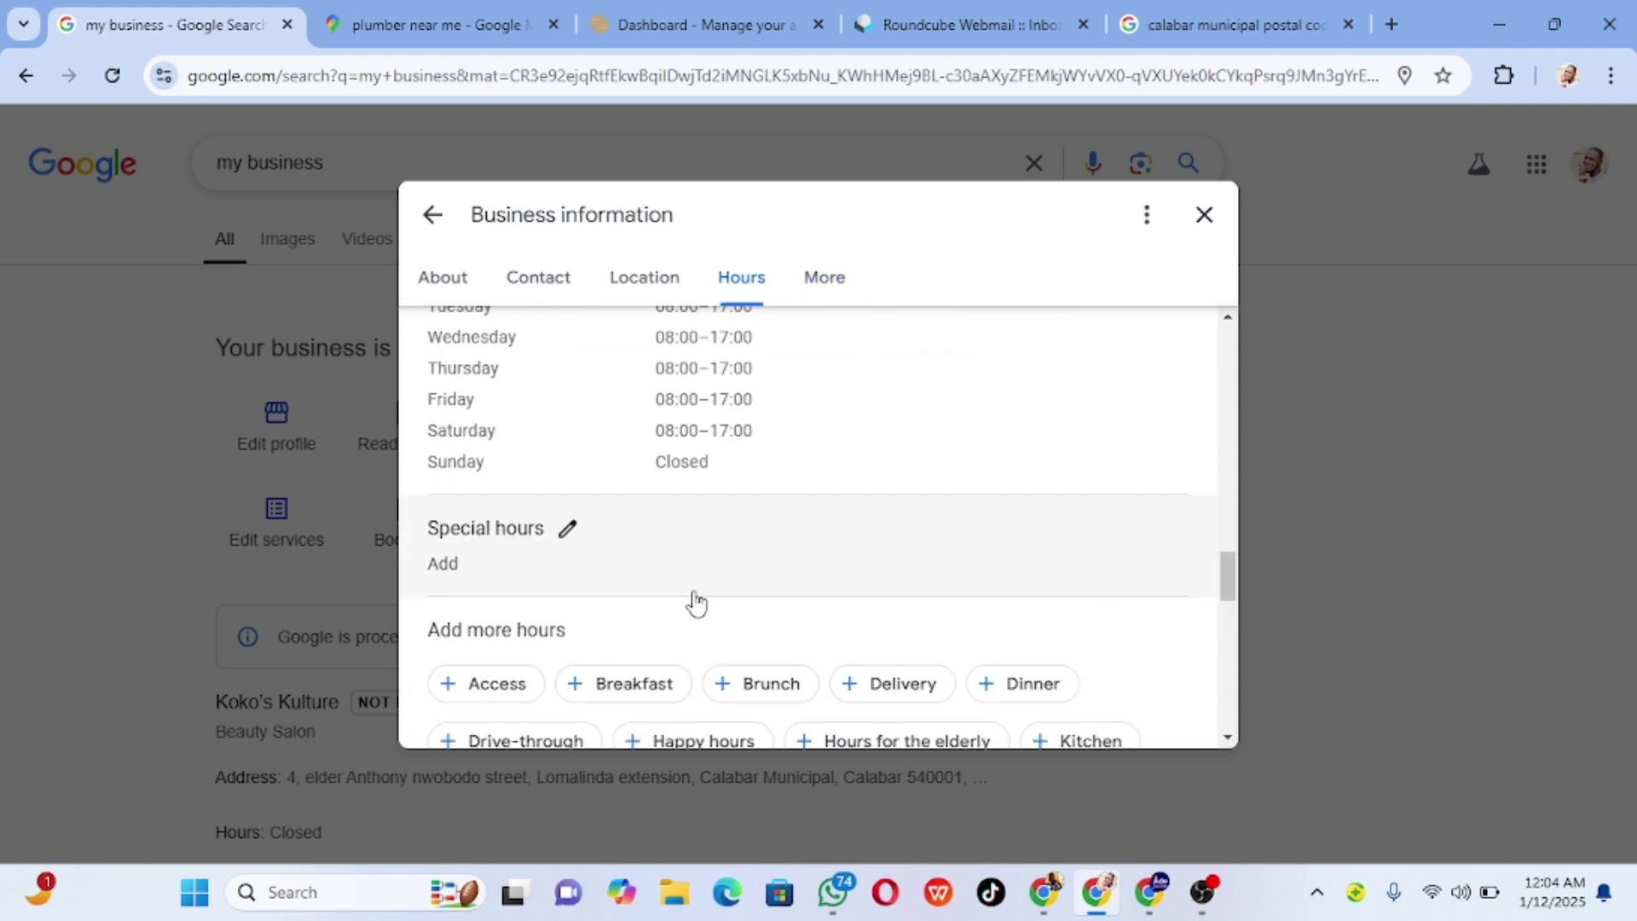
pyautogui.scroll(8, 696, 601)
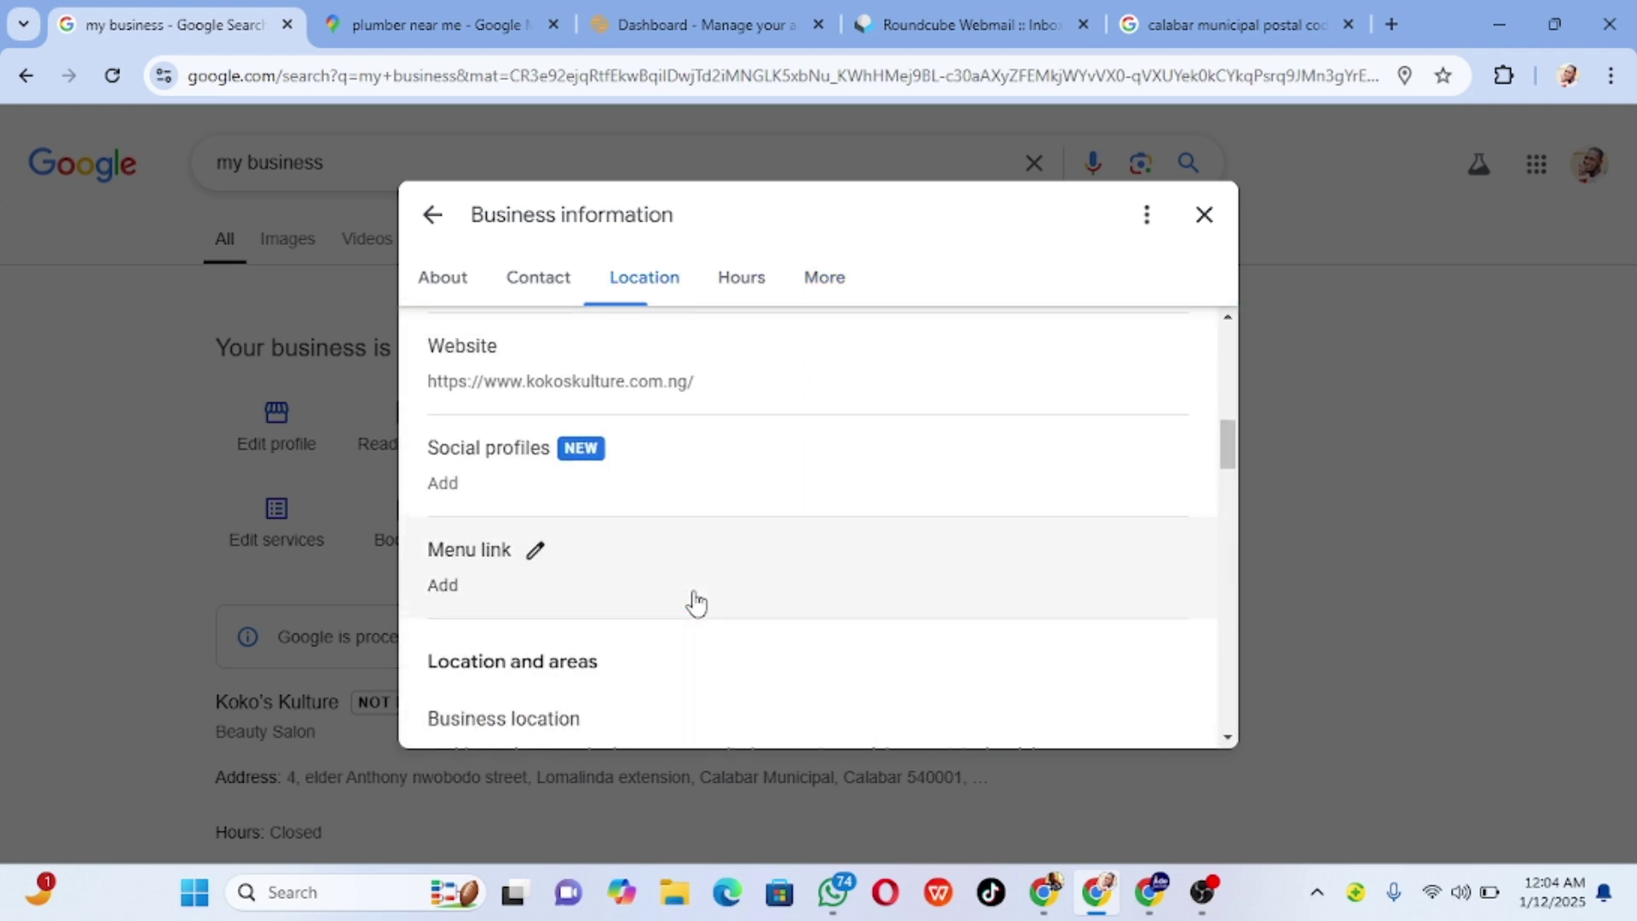
pyautogui.scroll(-1, 696, 601)
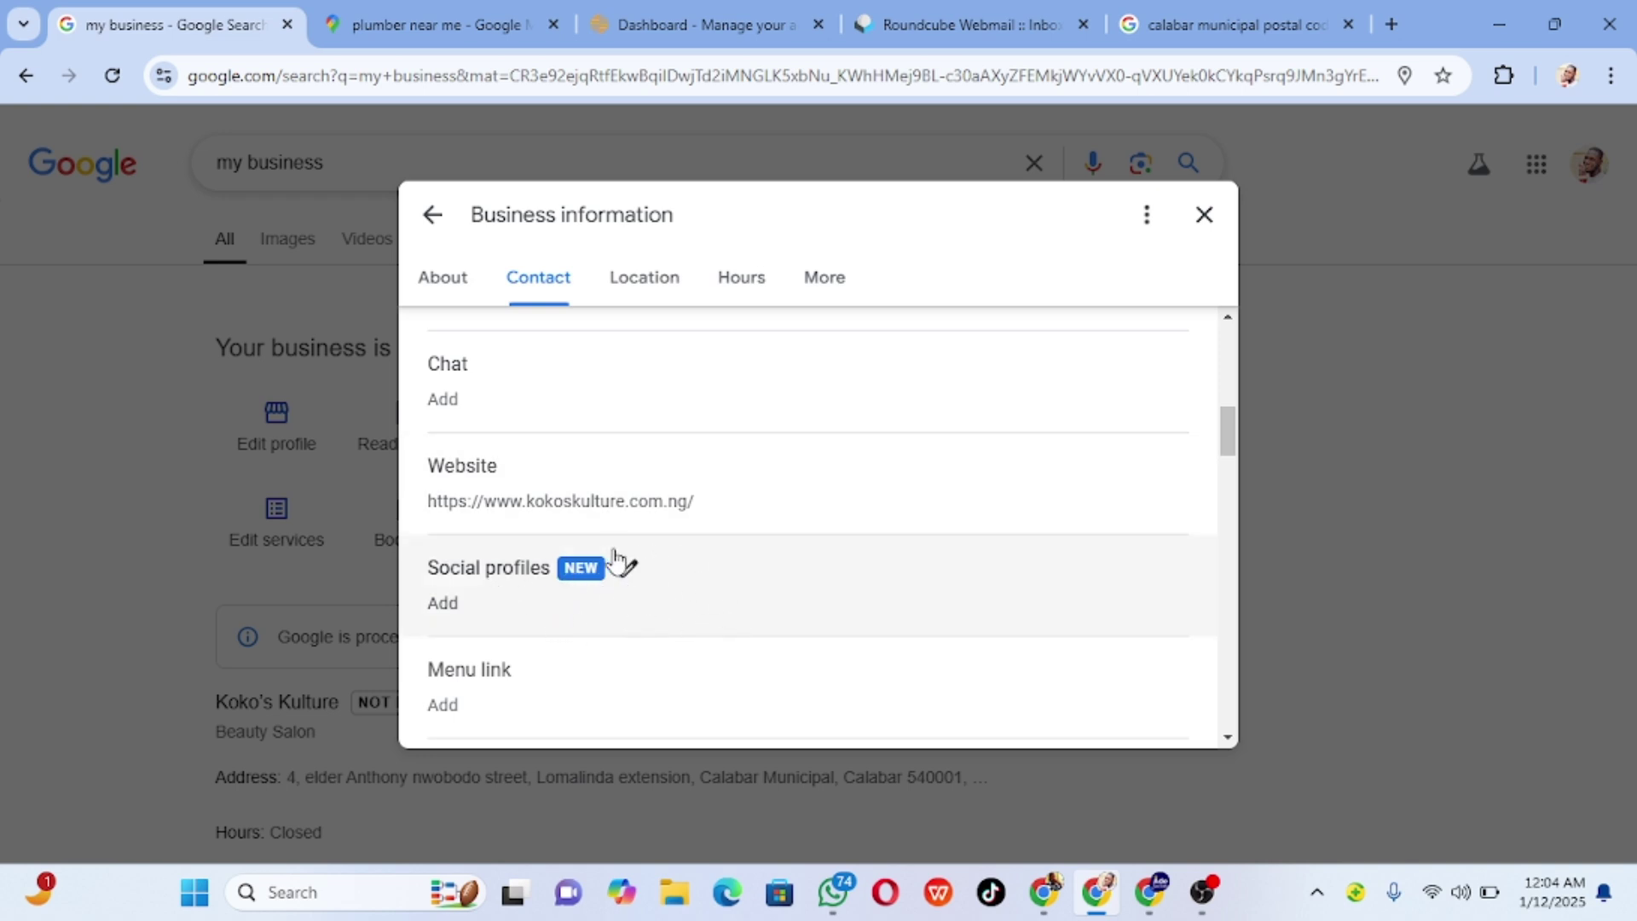
pyautogui.scroll(4, 643, 537)
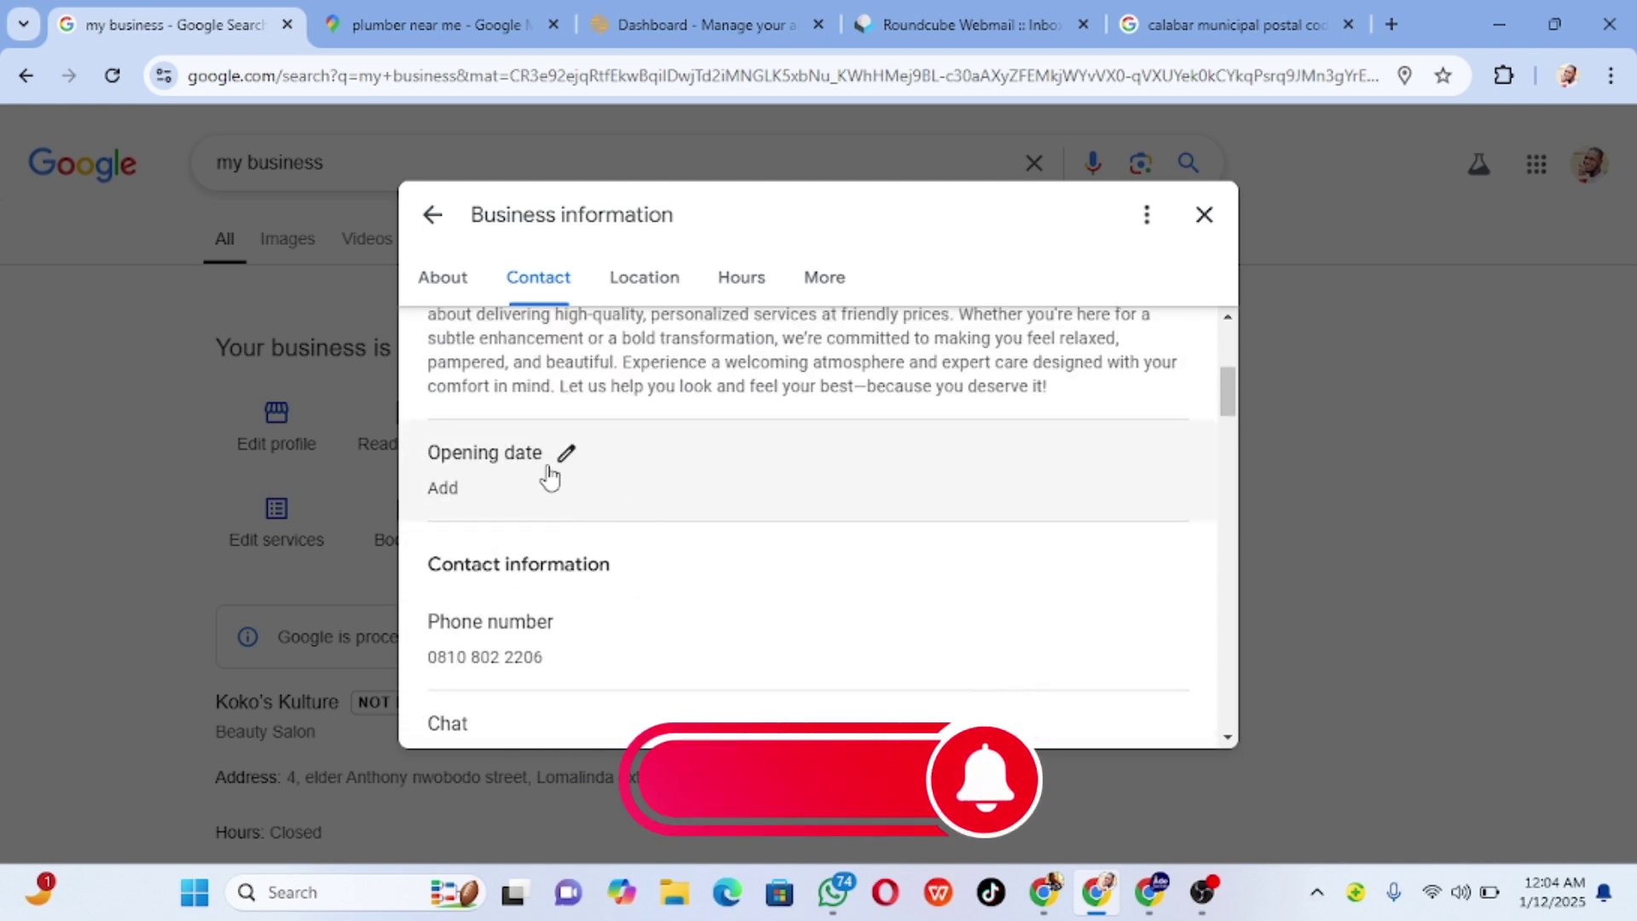
pyautogui.scroll(4, 580, 486)
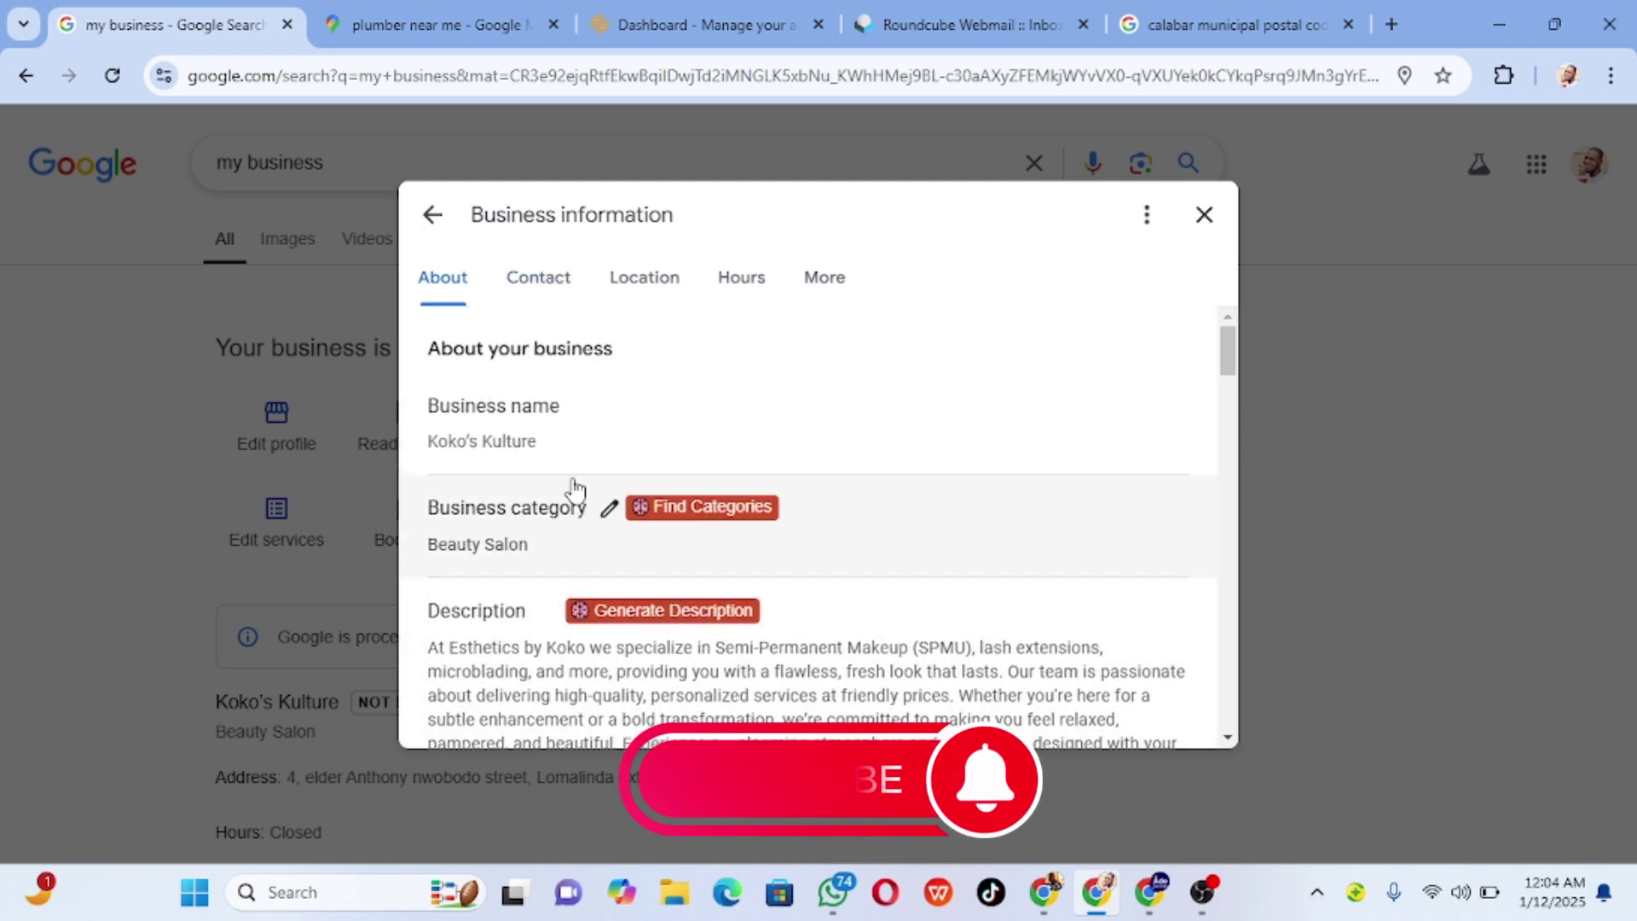
pyautogui.scroll(-5, 590, 567)
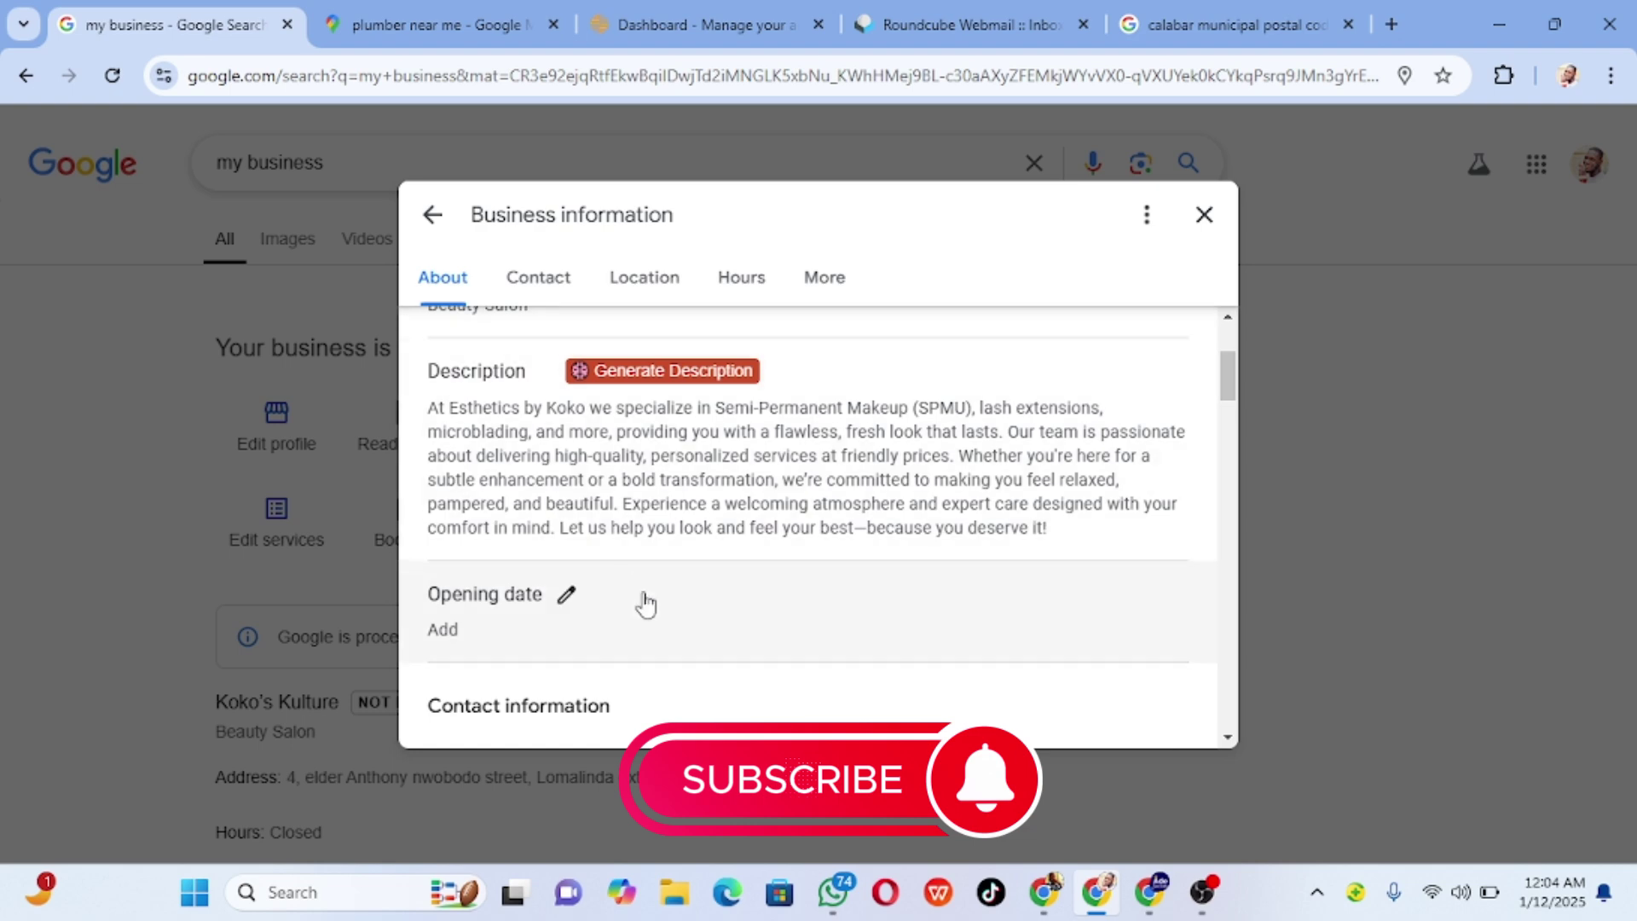
pyautogui.scroll(-4, 646, 604)
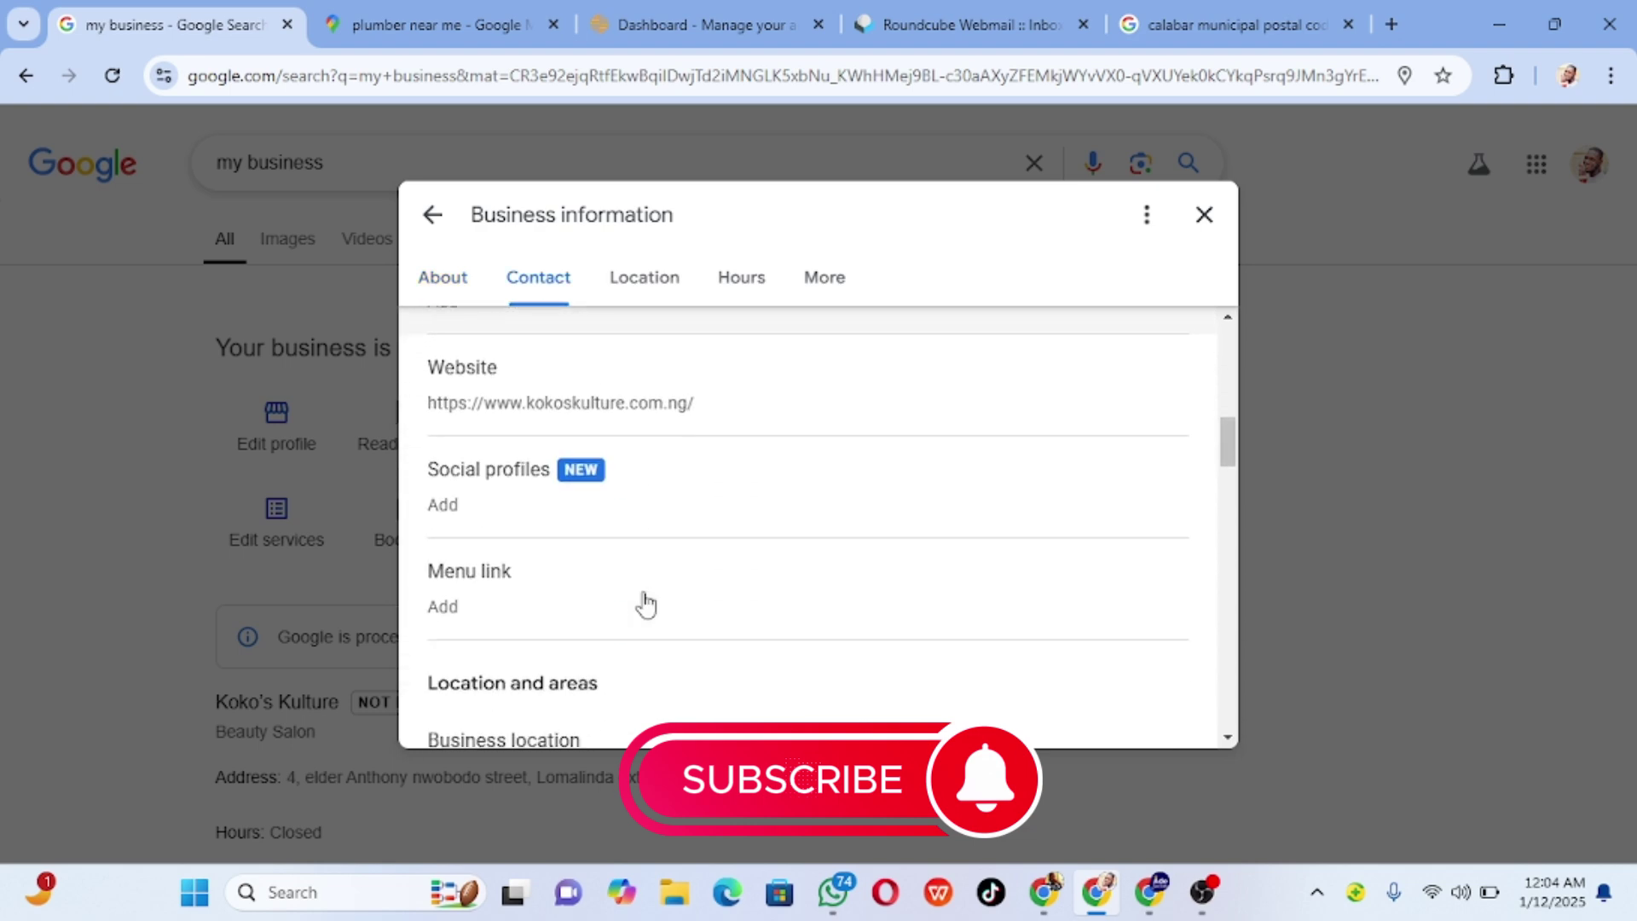
pyautogui.click(1203, 217)
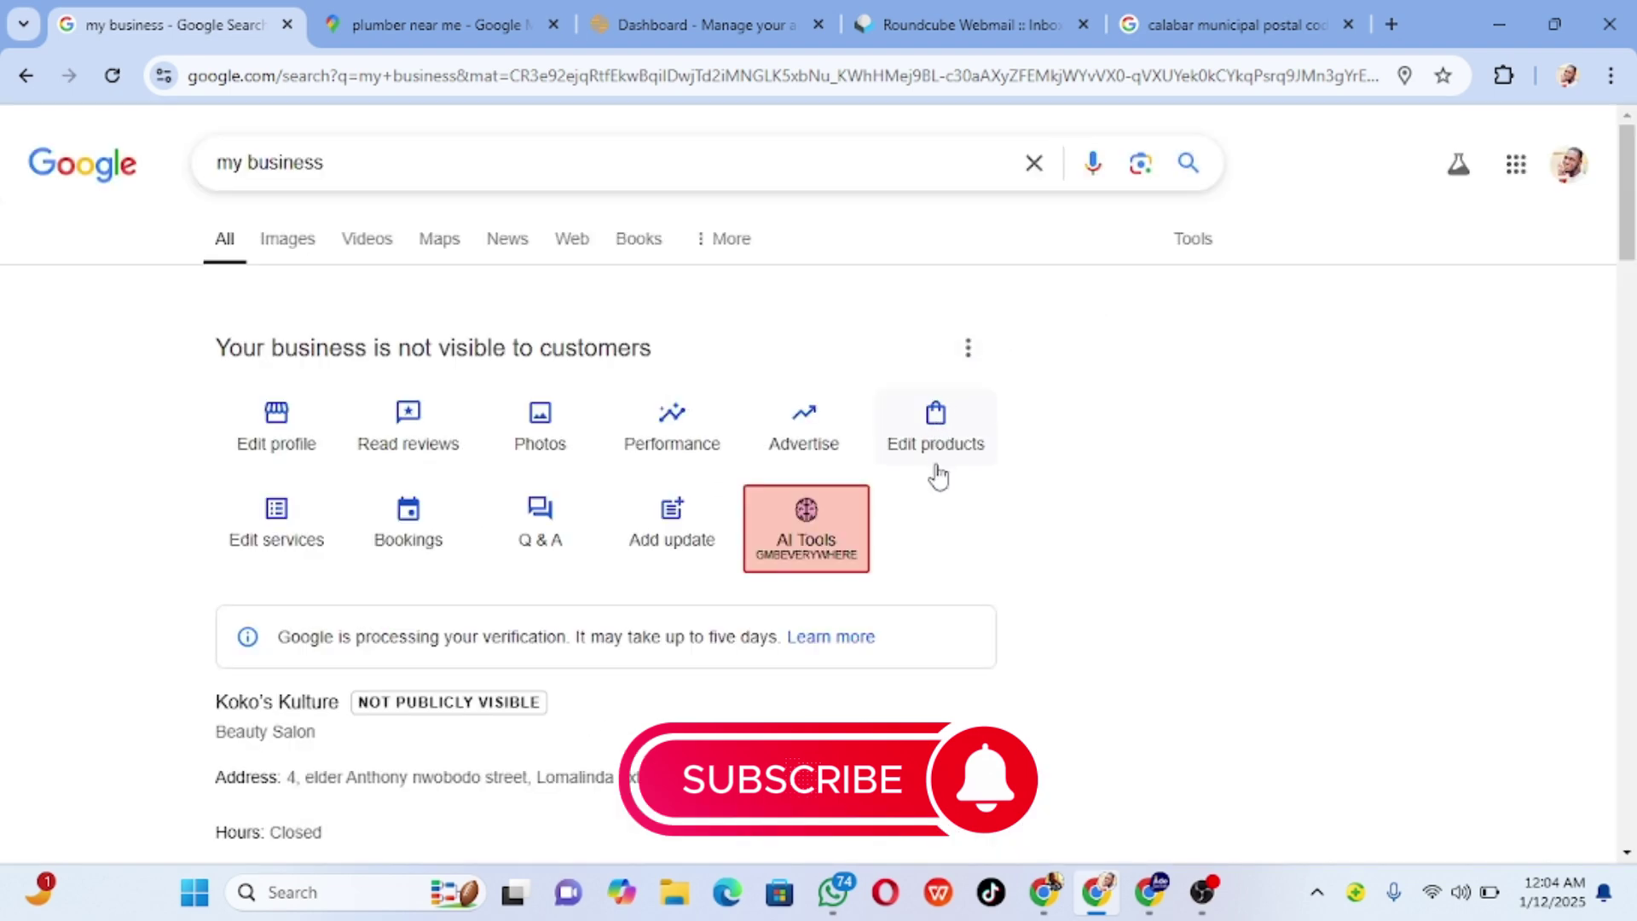